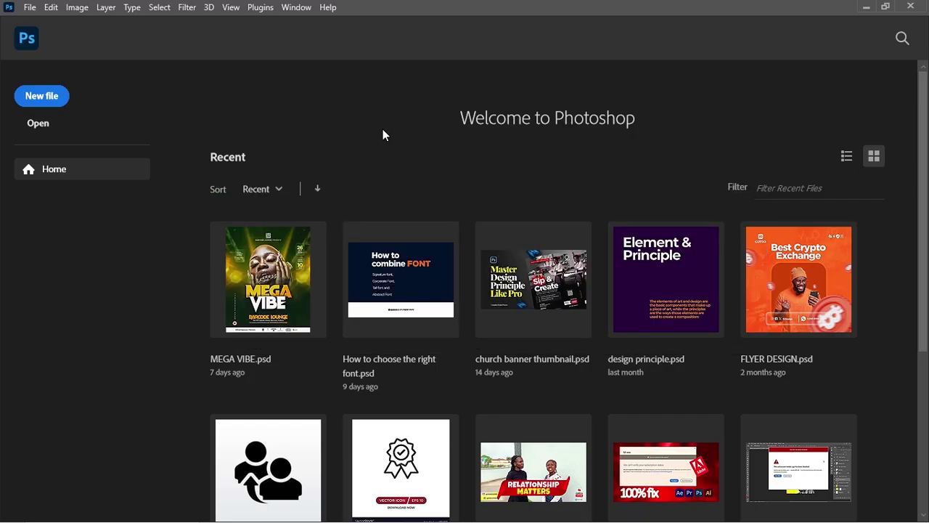
Create a 1080 x 1350 pixel document named "design rave" at 300 pixels/inch in RGB Color with a white background
click(46, 99)
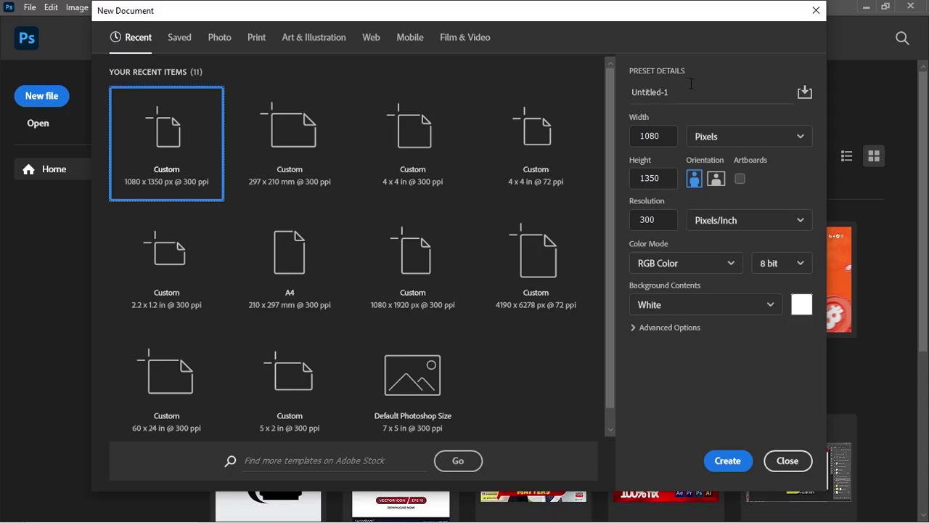
click(740, 138)
click(728, 161)
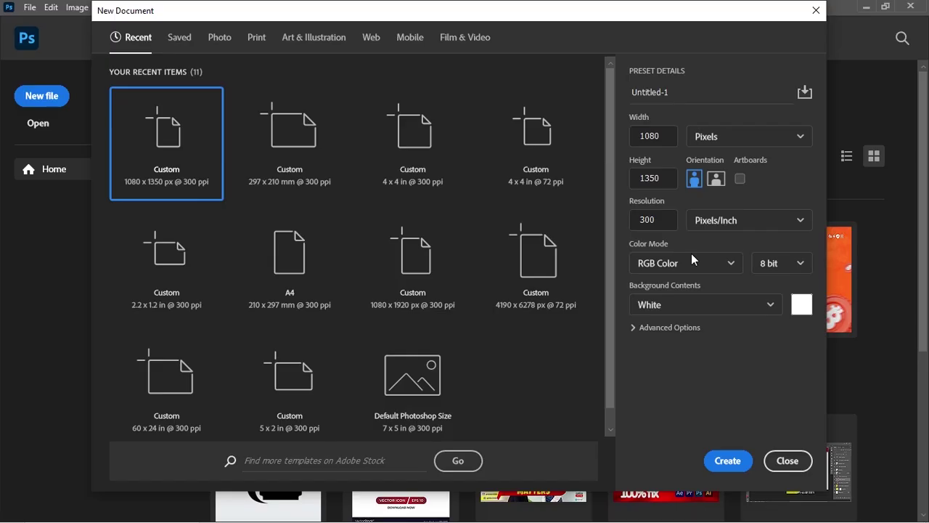
double_click(707, 92)
text(design rave)
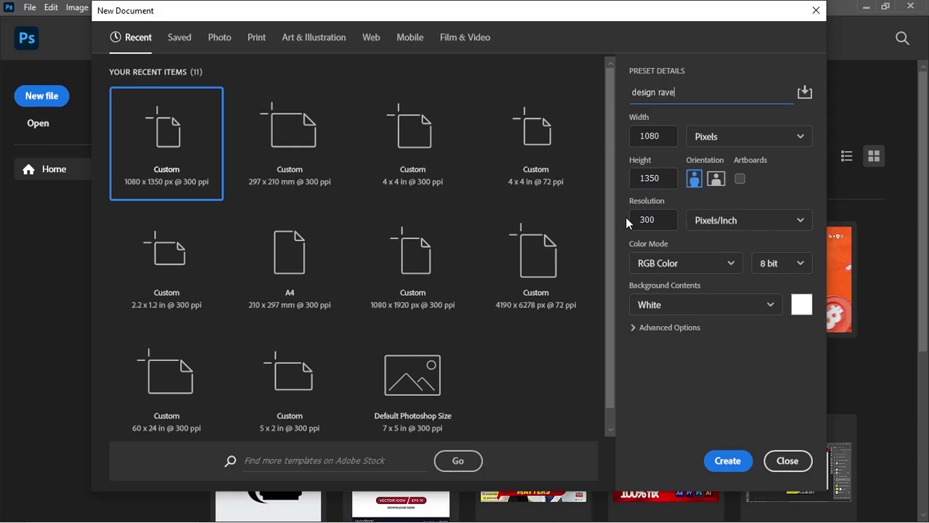
click(732, 459)
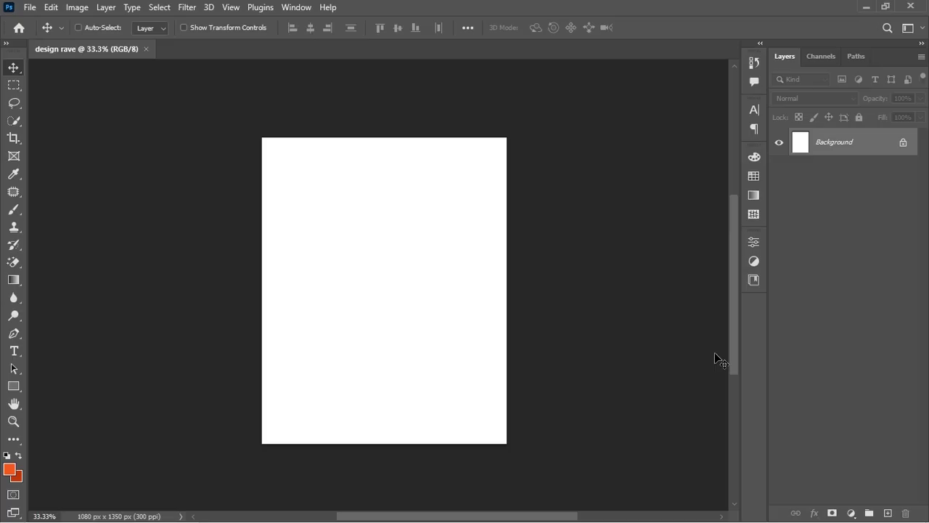
key(ctrl+0)
key(ctrl+plus)
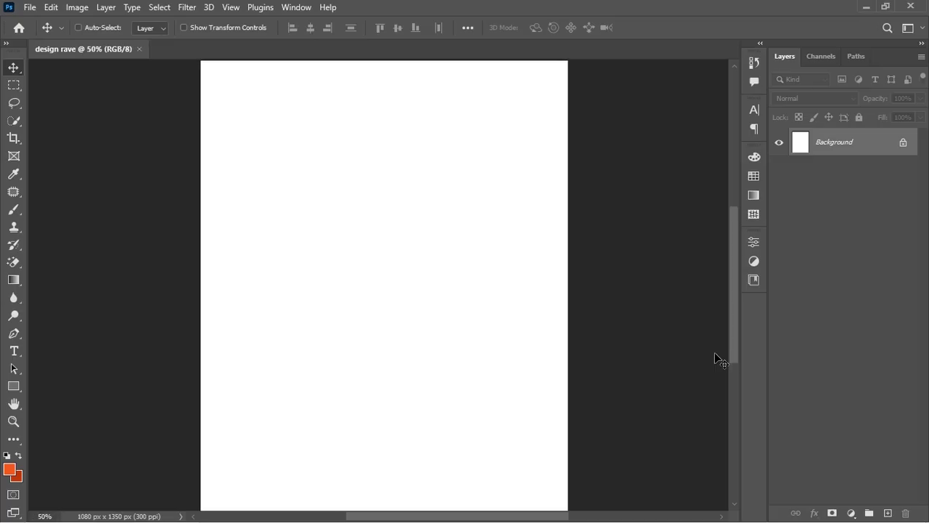
key(ctrl+minus)
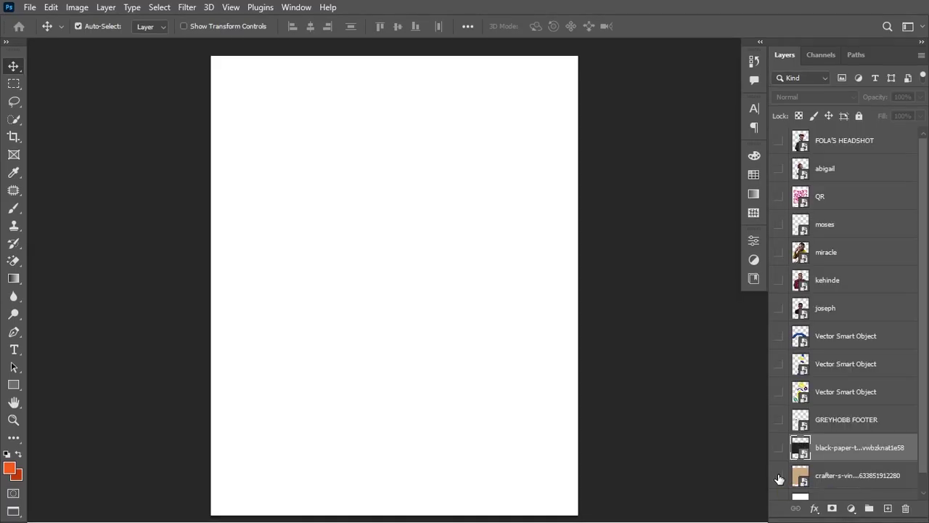
Preview the brown crafter paper and crumpled black paper texture layers on the canvas, and hide both again
click(779, 478)
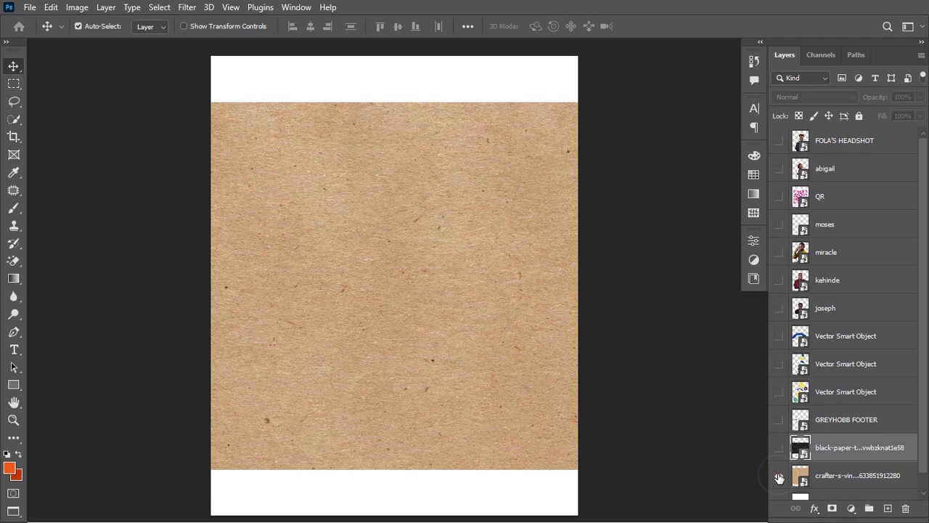
click(778, 447)
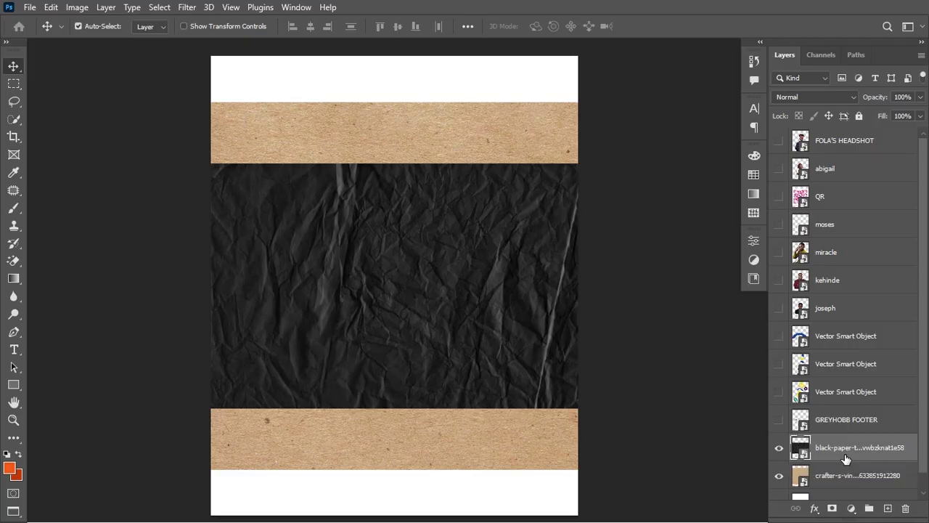
click(780, 448)
click(779, 477)
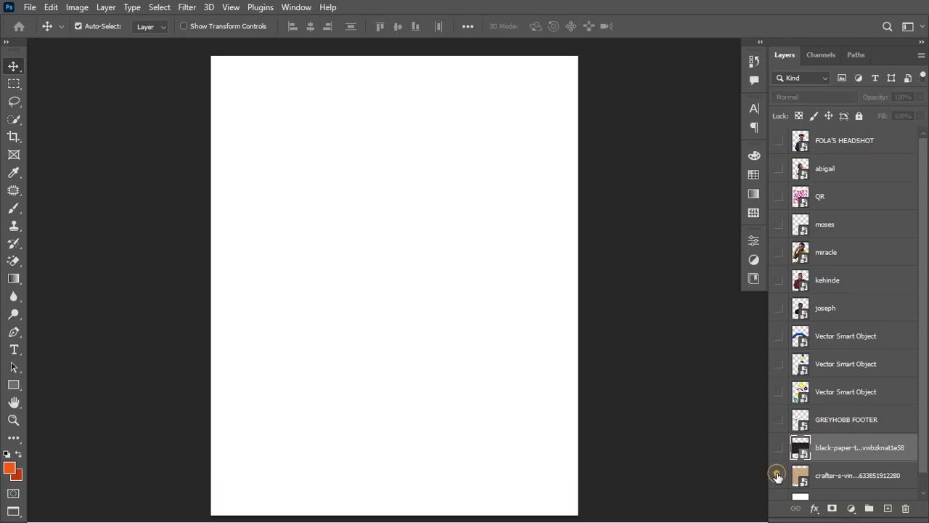
Show the brown crafter paper texture layer and scale it up to cover the whole canvas
click(779, 477)
click(839, 481)
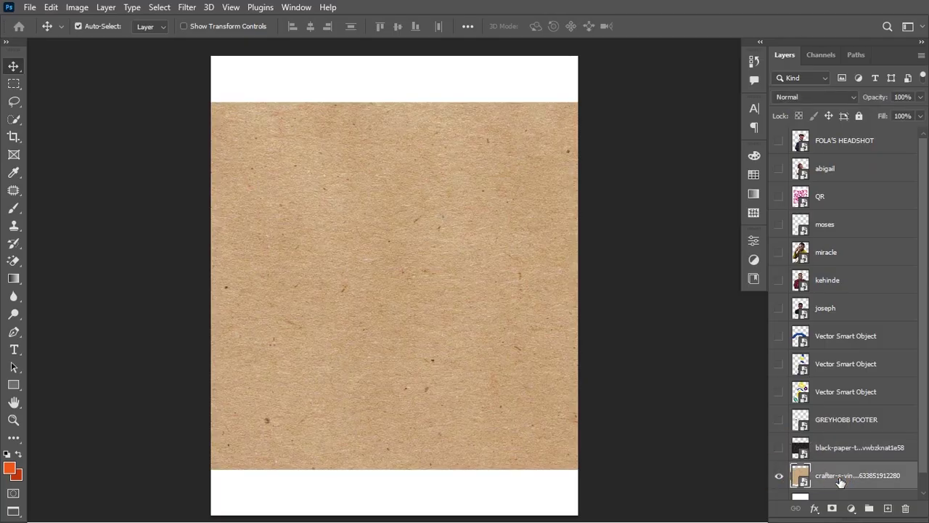
key(ctrl+t)
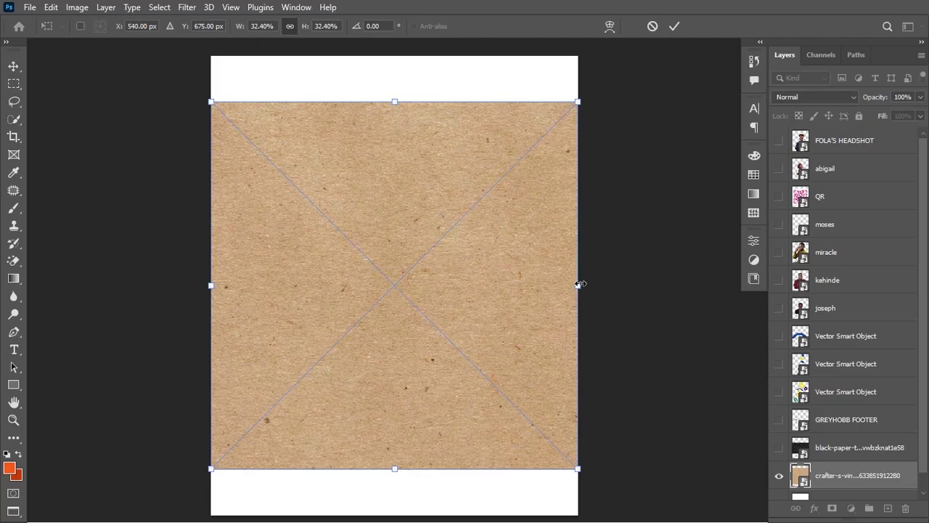
drag(579, 283, 624, 298)
click(674, 26)
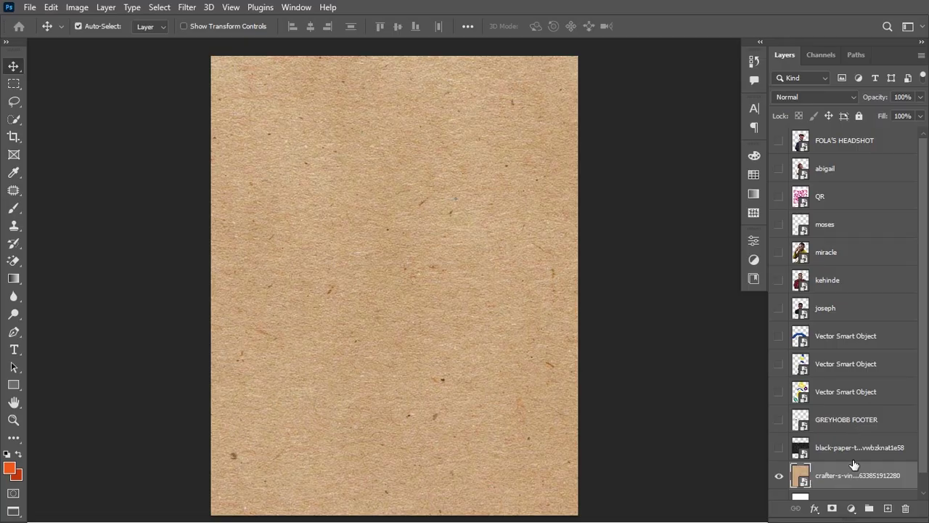
Apply Hue/Saturation to the crafter paper texture with Saturation -100 and Lightness -73
key(ctrl)
key(ctrl+u)
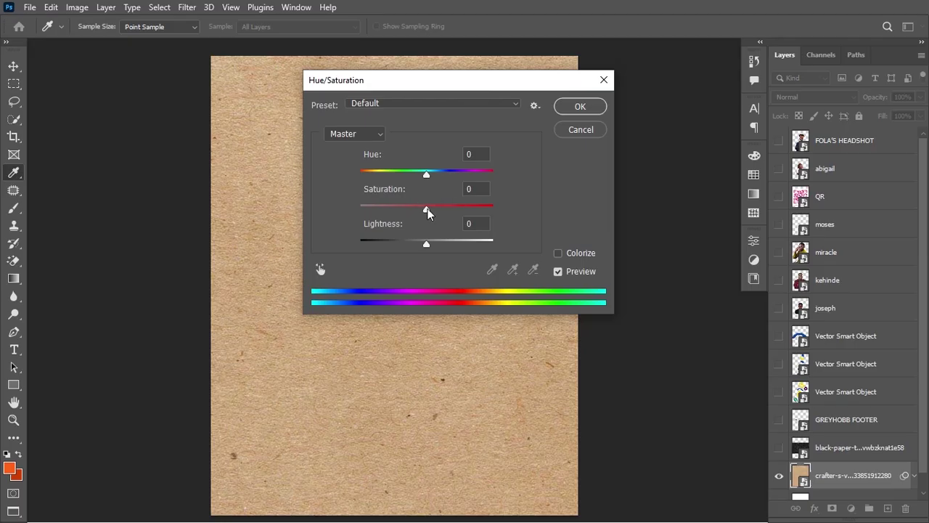
drag(426, 210, 357, 211)
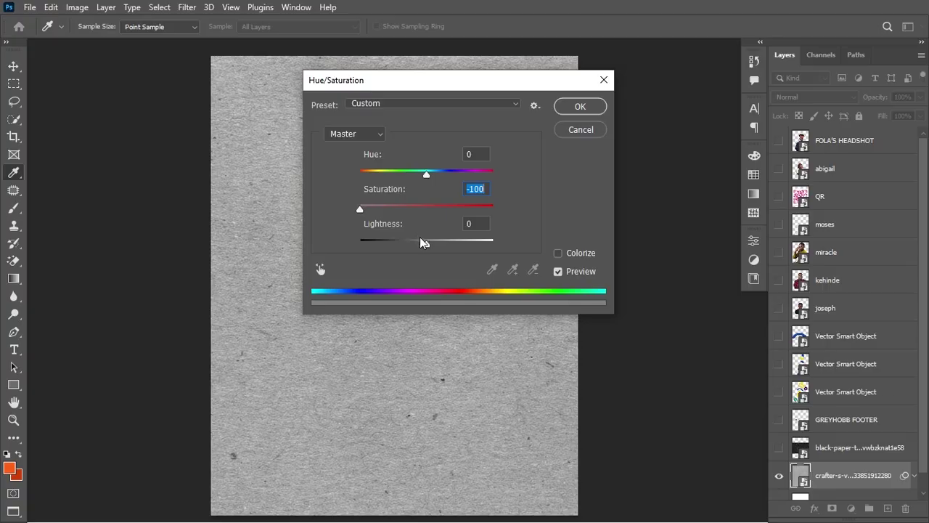
drag(425, 244, 380, 247)
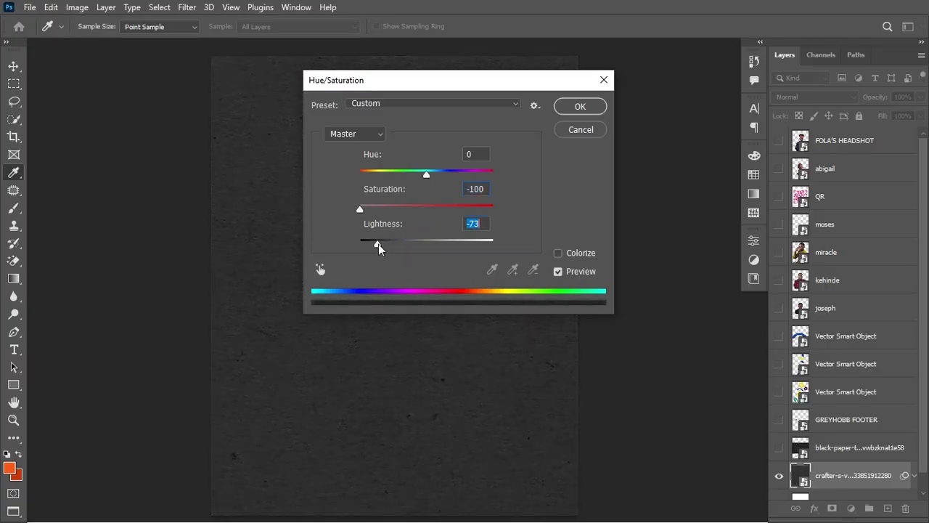
click(578, 105)
key(v)
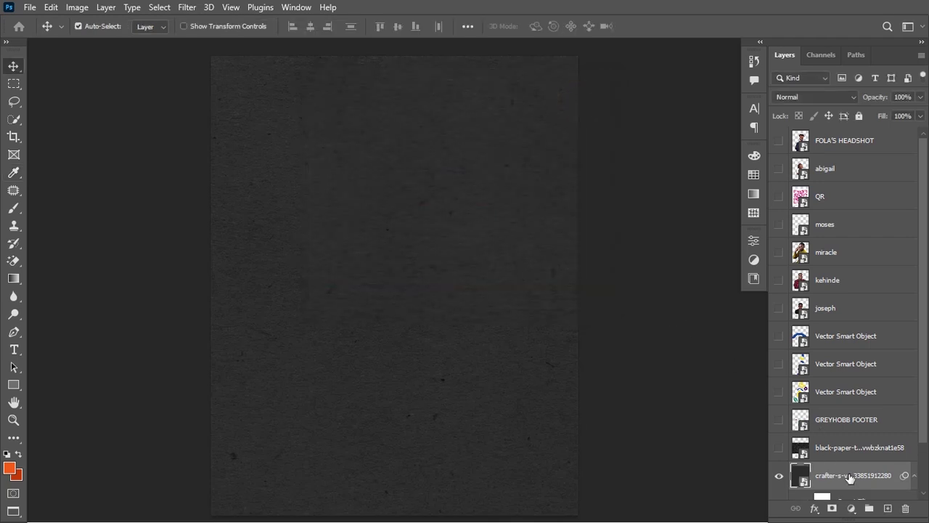
Add a Solid Color fill layer in near-black 0c0c0c above the crafter paper texture
click(851, 508)
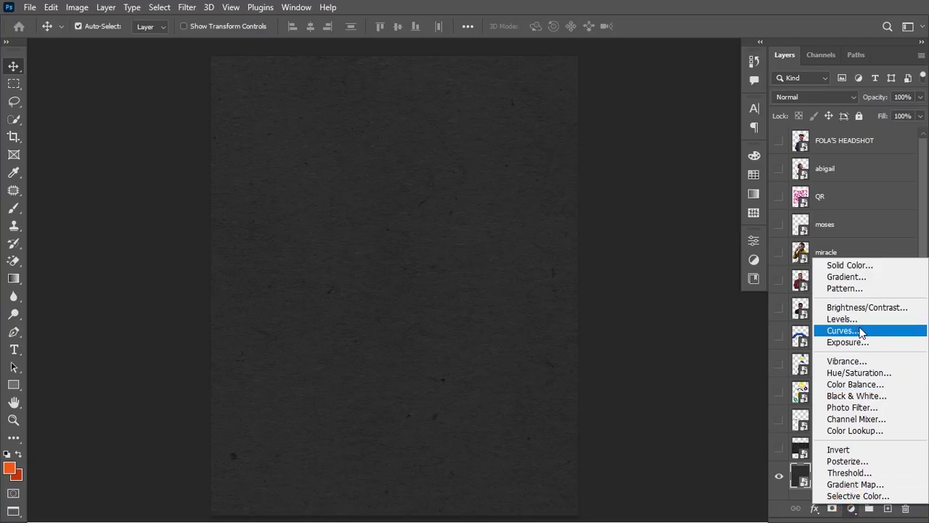
click(860, 265)
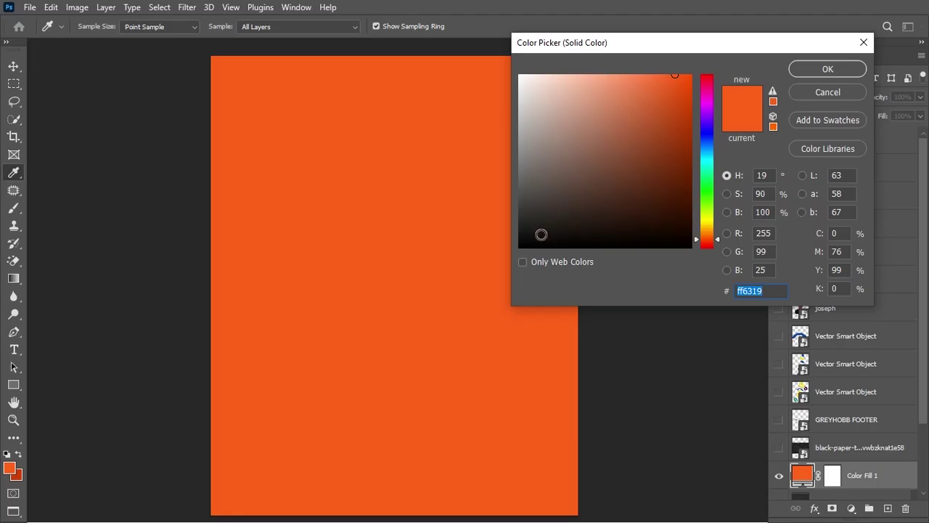
drag(542, 234, 525, 248)
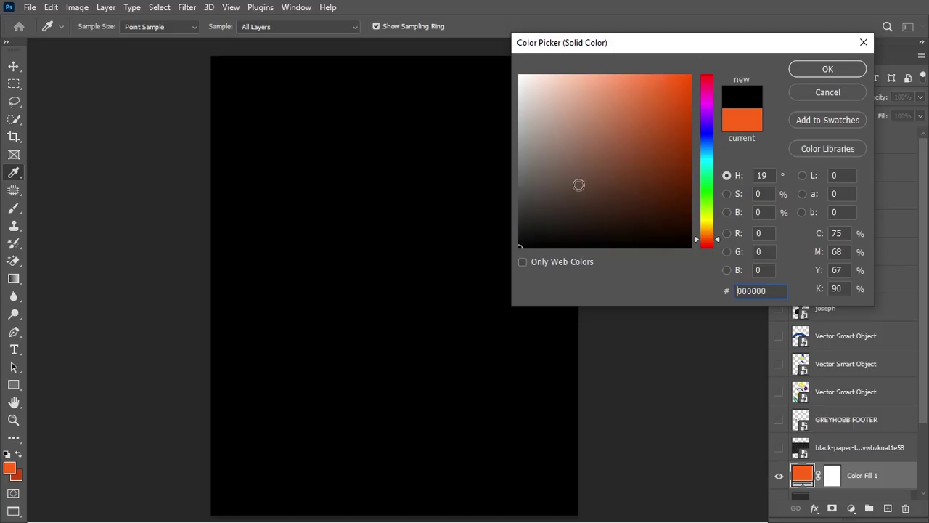
click(521, 241)
click(520, 239)
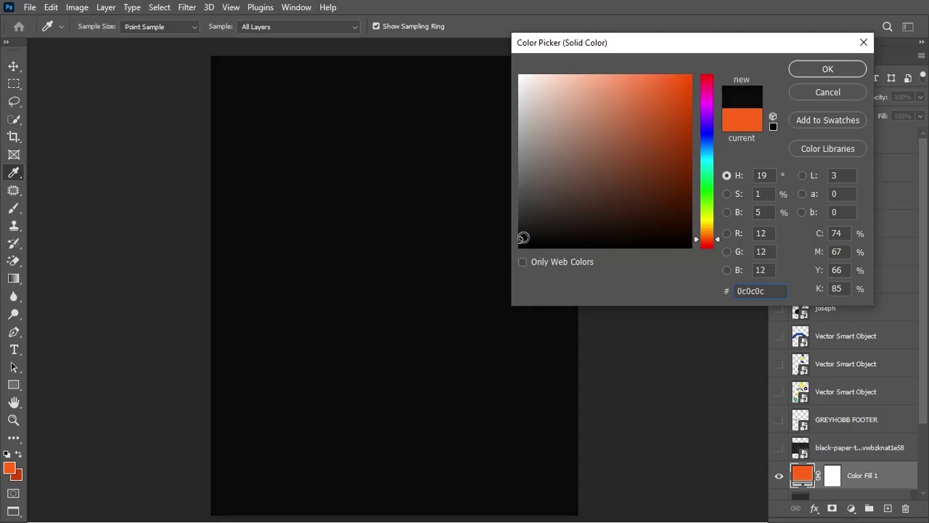
click(813, 68)
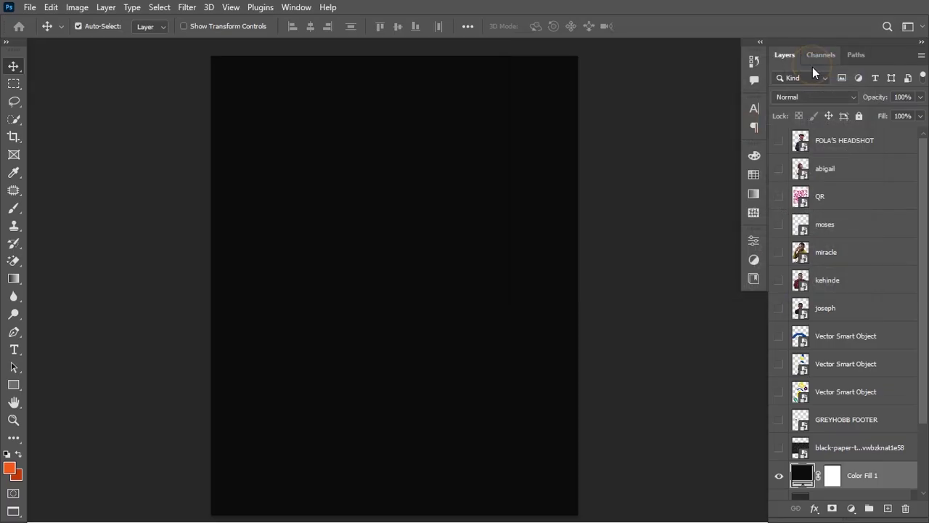
Set the near-black fill layer's blend mode to Overlay and its opacity to 87%, and collapse the crafter texture's smart filters
click(839, 99)
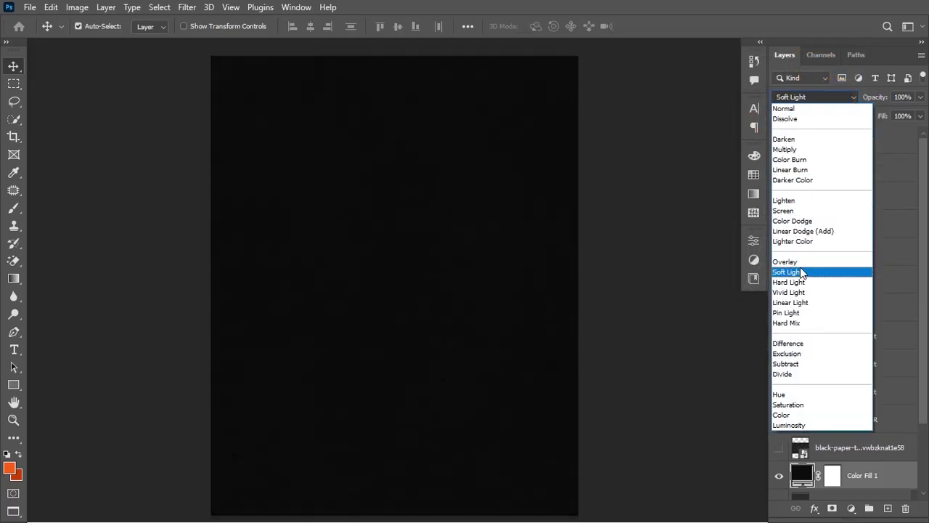
click(802, 263)
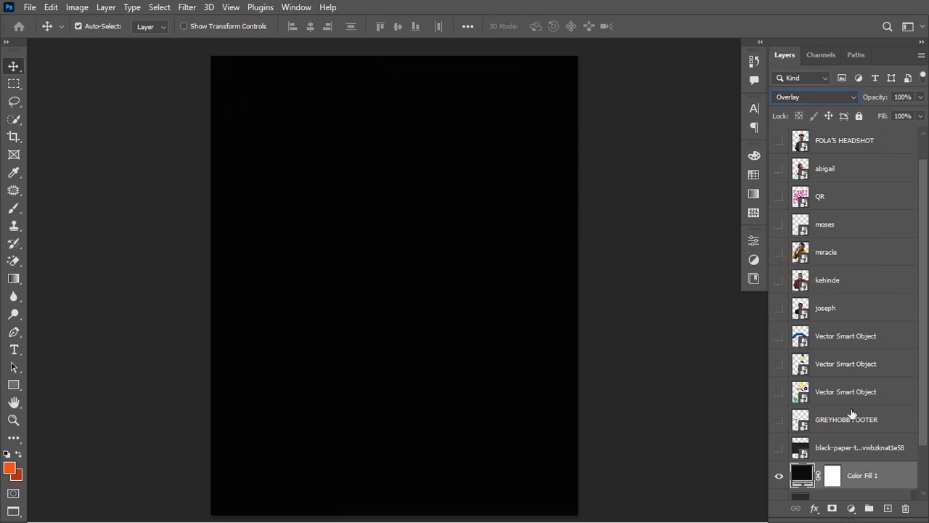
scroll(803, 479, down, 3)
click(783, 420)
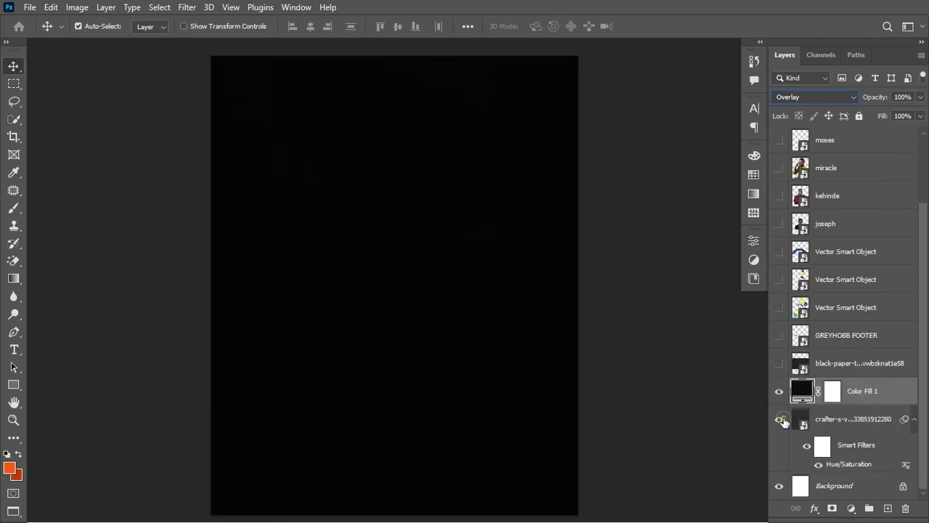
click(912, 418)
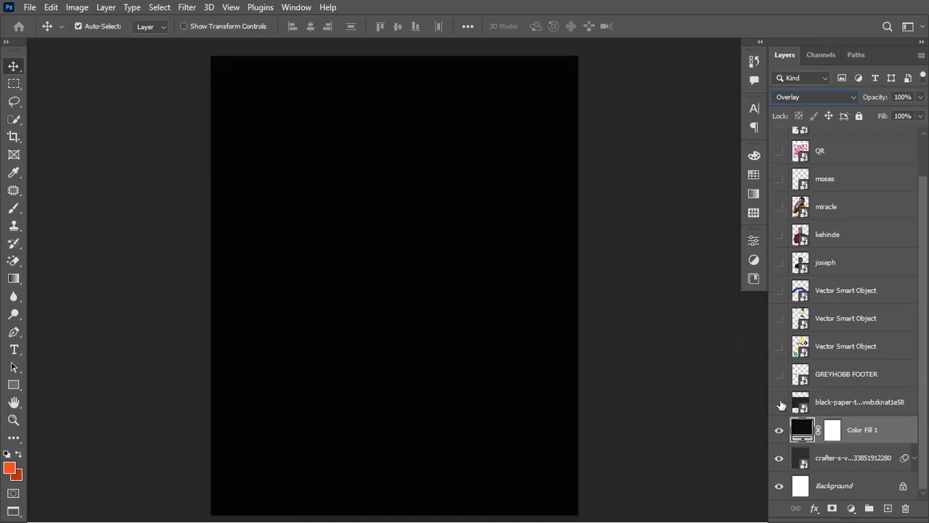
drag(880, 100, 873, 102)
key(Return)
drag(873, 103, 870, 104)
Show the crumpled black paper layer, rotate it 90 degrees and scale it to 43.20% so it fills the canvas
click(781, 402)
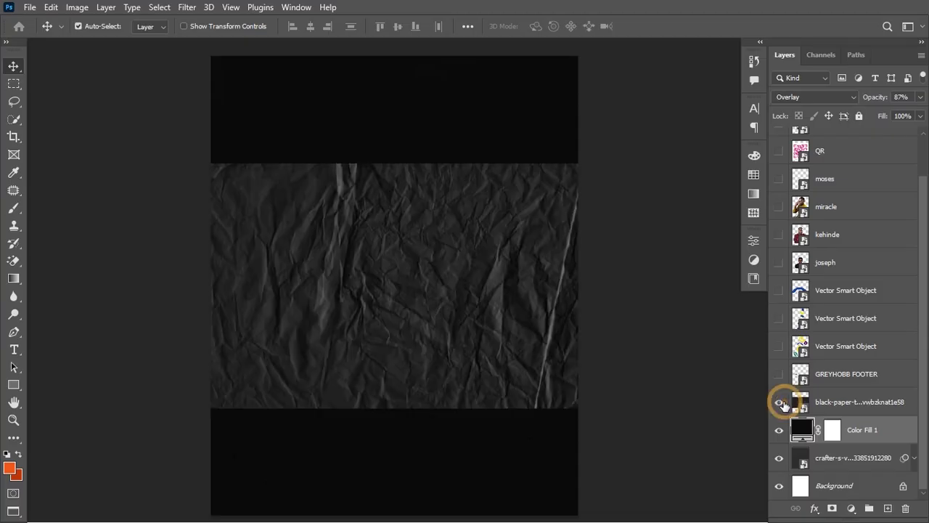
click(805, 404)
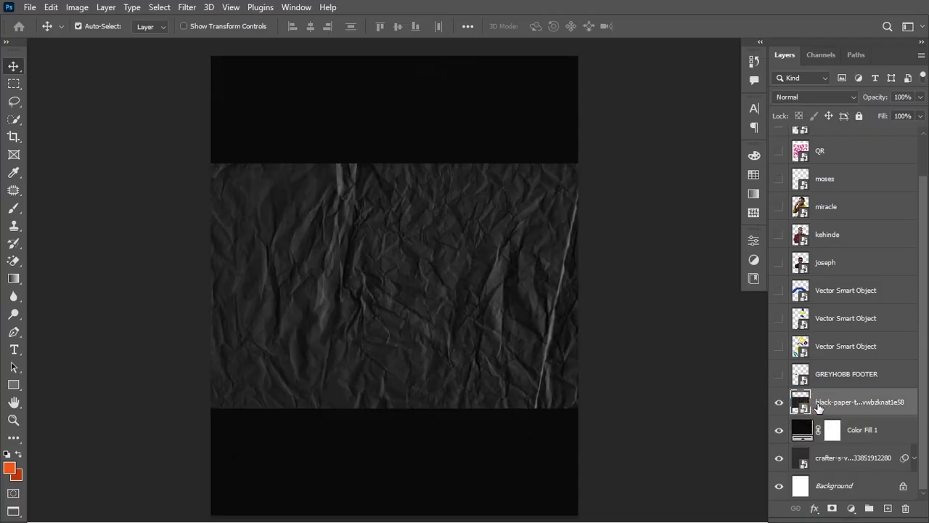
key(ctrl+t)
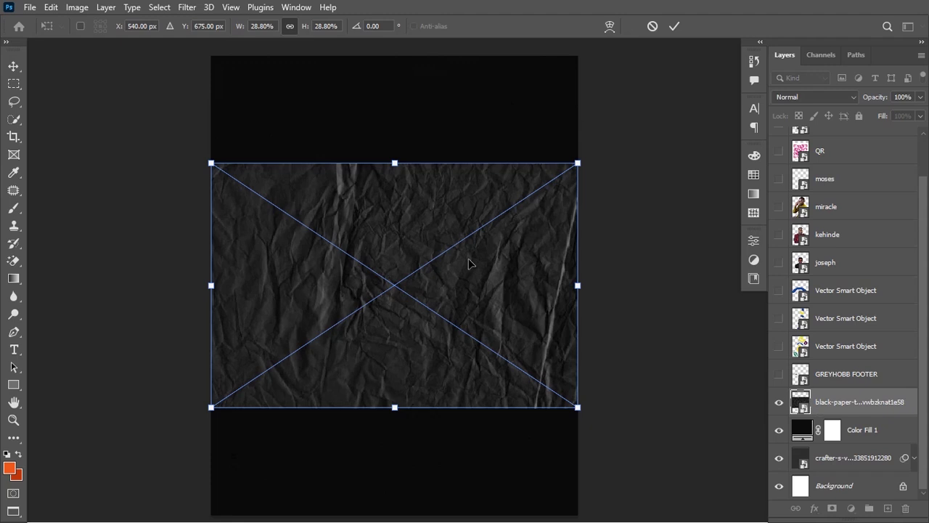
drag(597, 143, 537, 458)
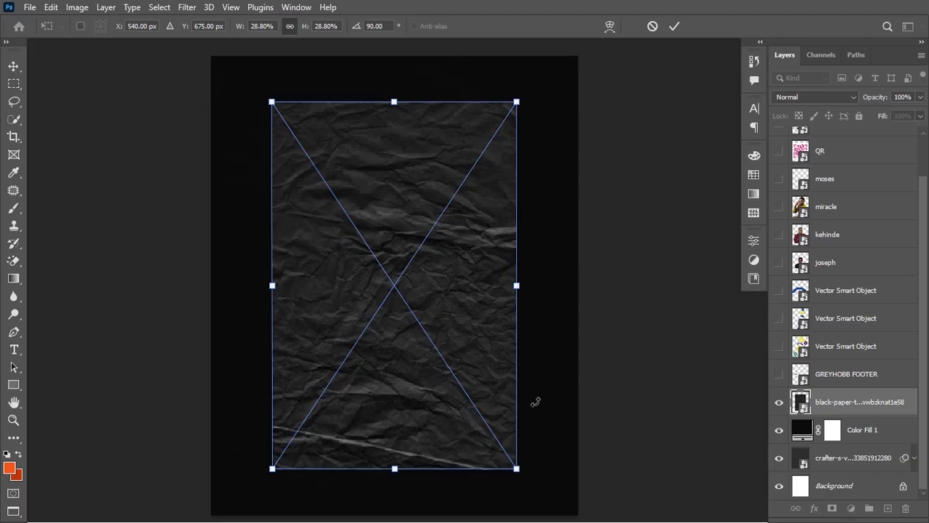
drag(516, 285, 583, 306)
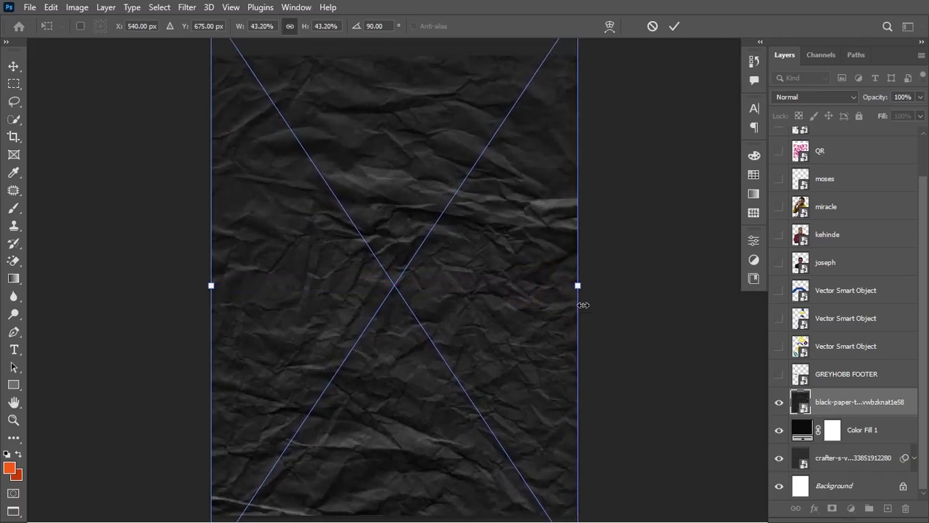
click(675, 27)
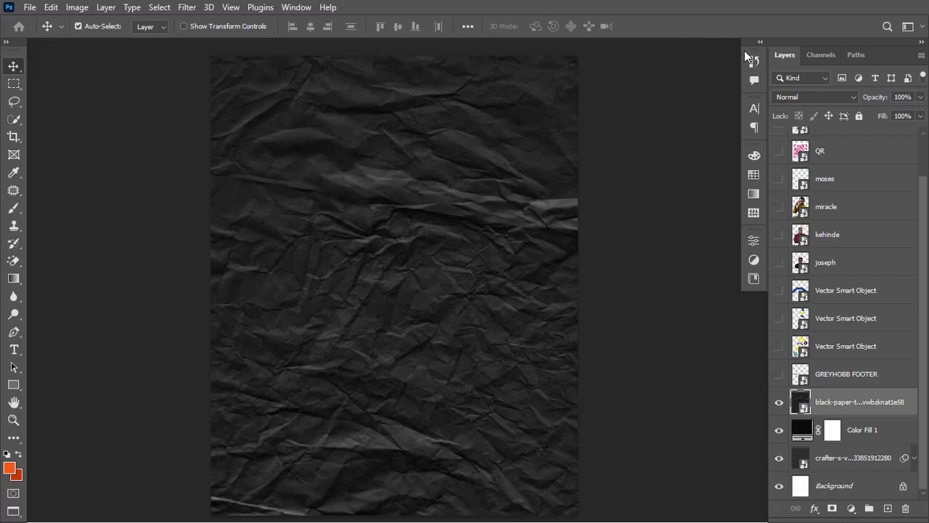
In the crumpled black paper layer's Blend If settings, split the underlying layer's black slider to about 8 / 58
double_click(912, 401)
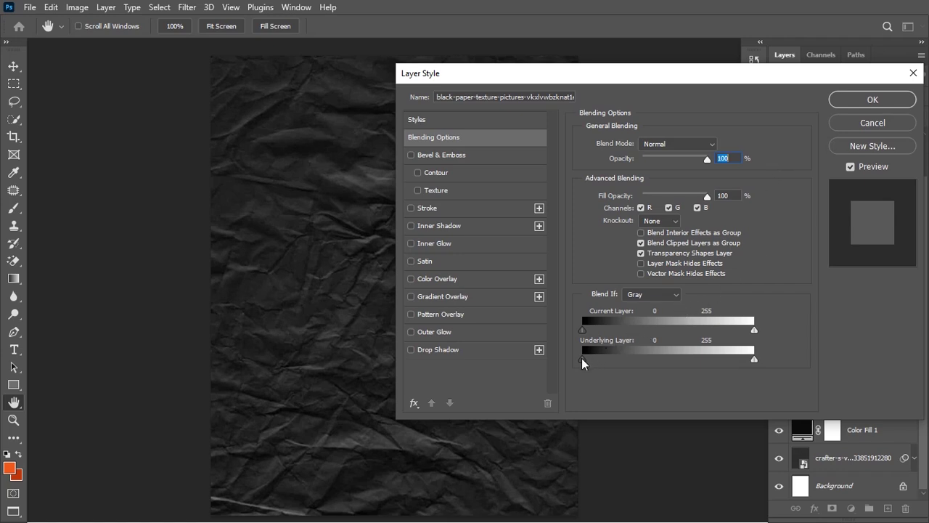
mouse_move(583, 362)
mouse_down()
mouse_move(596, 358)
mouse_move(588, 358)
mouse_up()
key(alt)
alt+click(587, 358)
drag(590, 359, 617, 359)
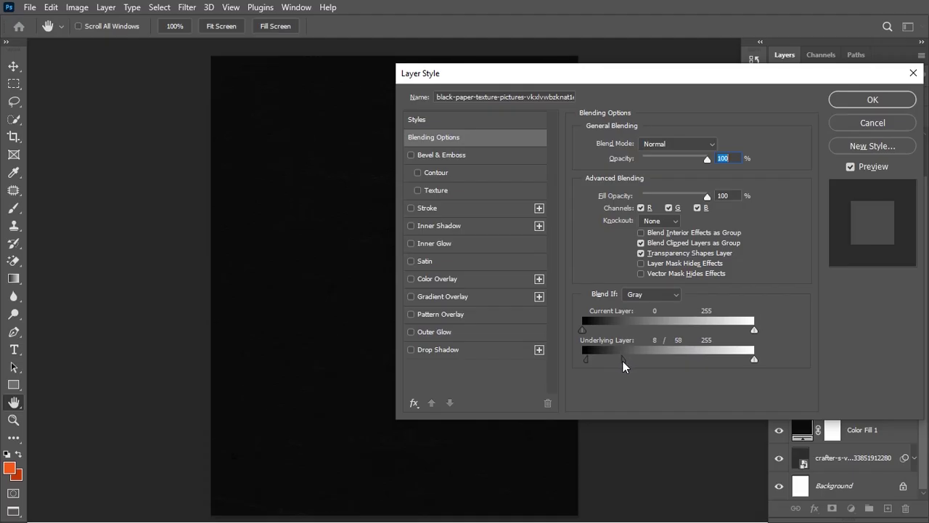
Raise the lower half of the paper layer's split black Blend If slider to 12, move its upper half past 114, and apply
drag(627, 361, 630, 362)
drag(587, 359, 592, 358)
drag(629, 357, 643, 357)
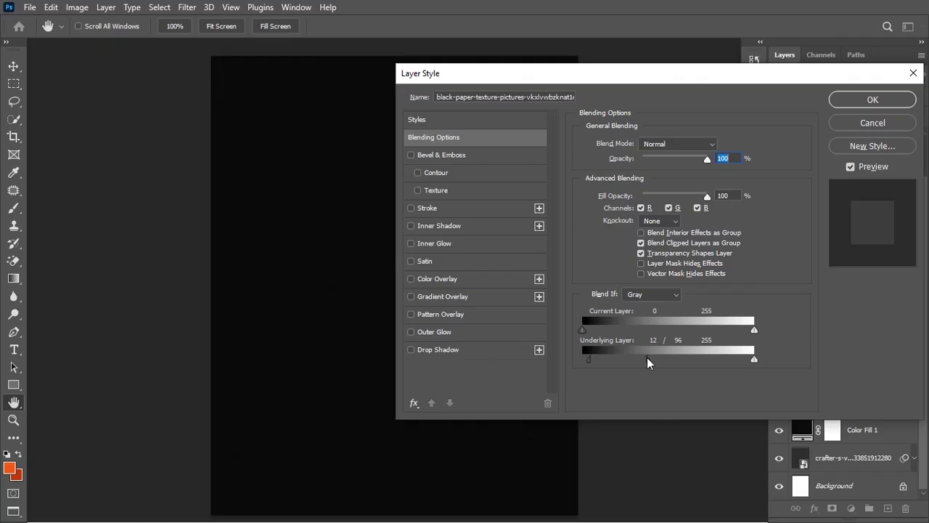
drag(647, 357, 657, 357)
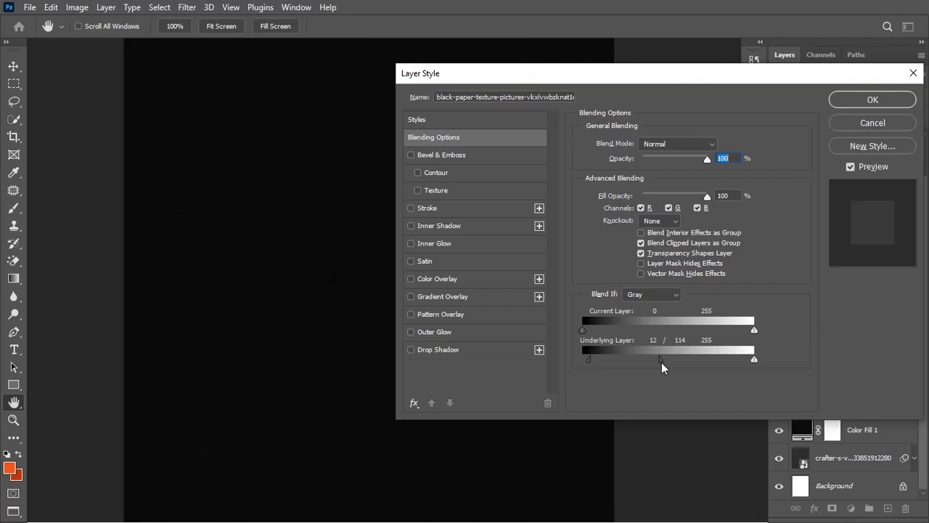
drag(662, 360, 672, 360)
click(856, 100)
key(ctrl)
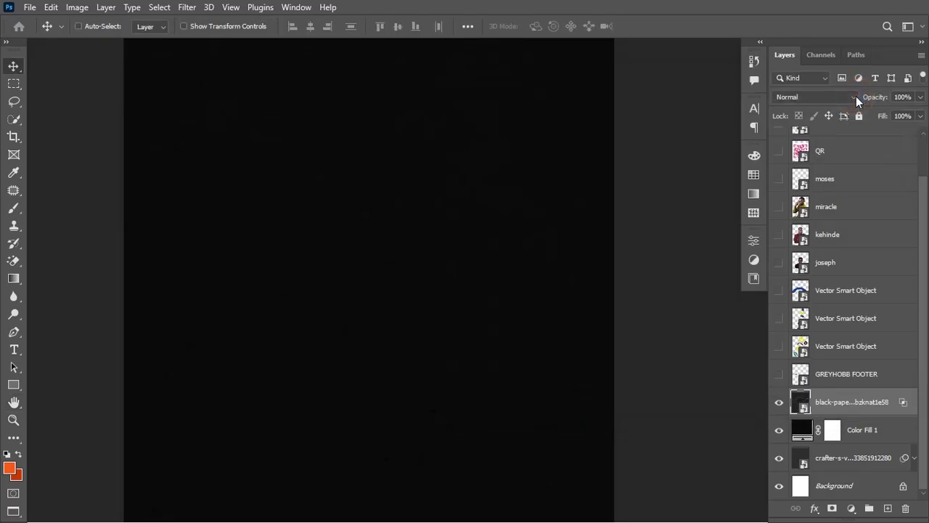
key(ctrl+minus)
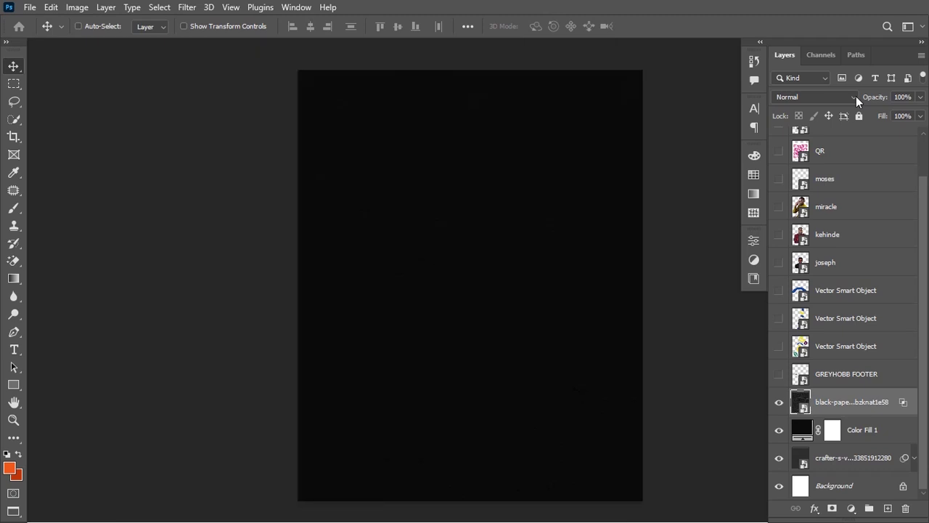
key(ctrl+0)
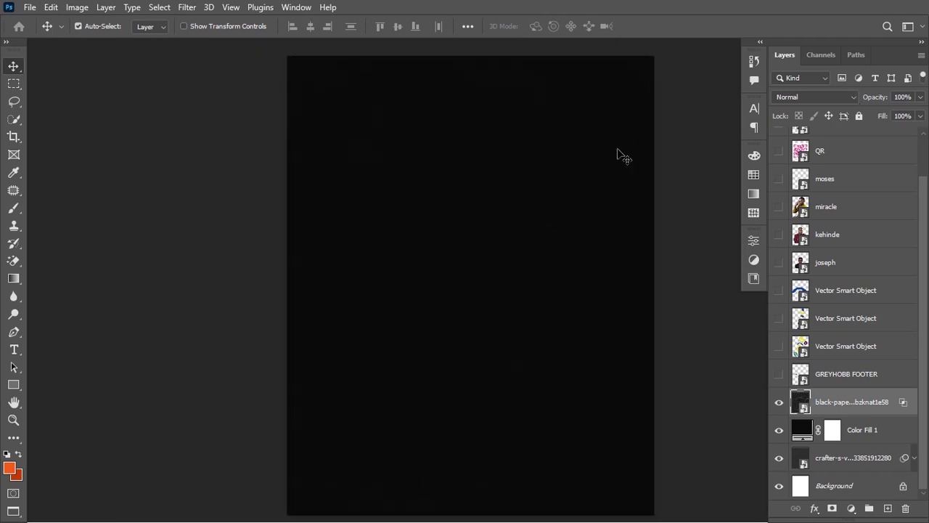
scroll(616, 153, left, 2)
scroll(617, 152, right, 4)
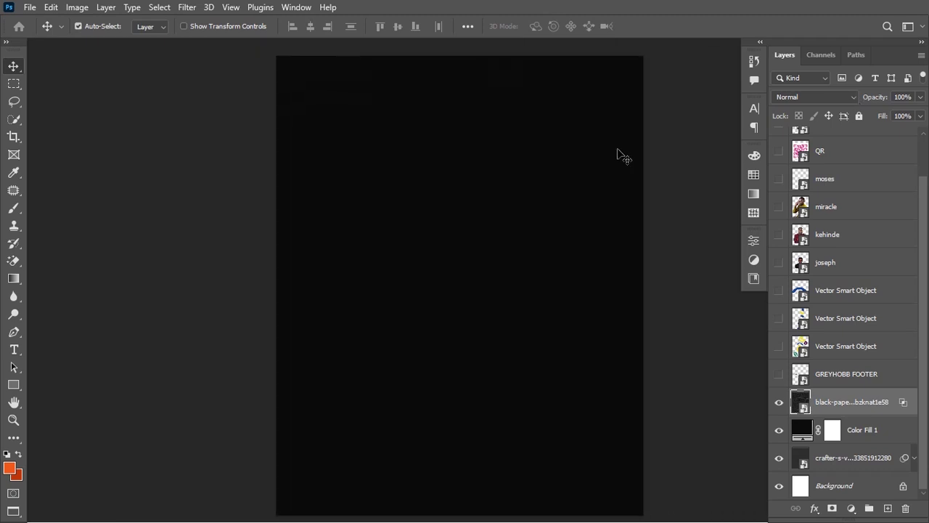
scroll(618, 152, right, 2)
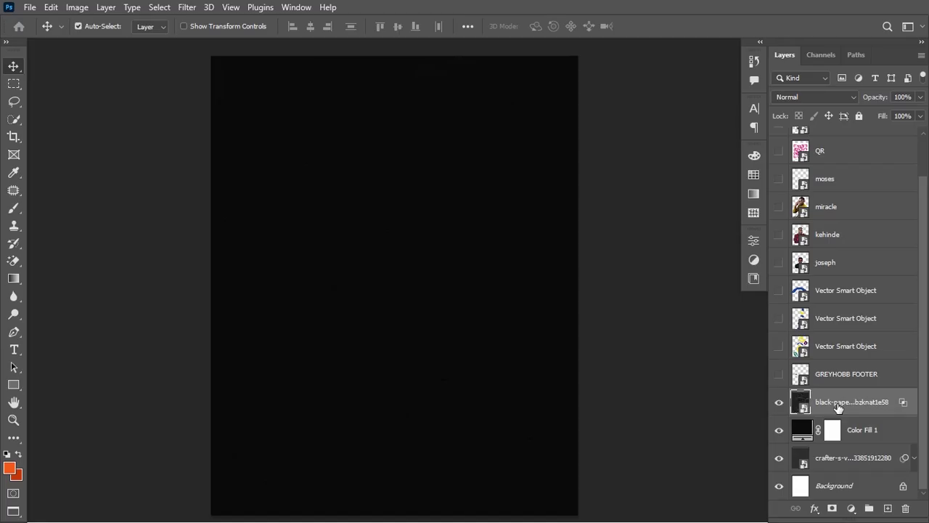
Create a layer named NOISE above the crumpled paper in Soft Light mode, filled with the neutral 50% gray
key(ctrl+shift+n)
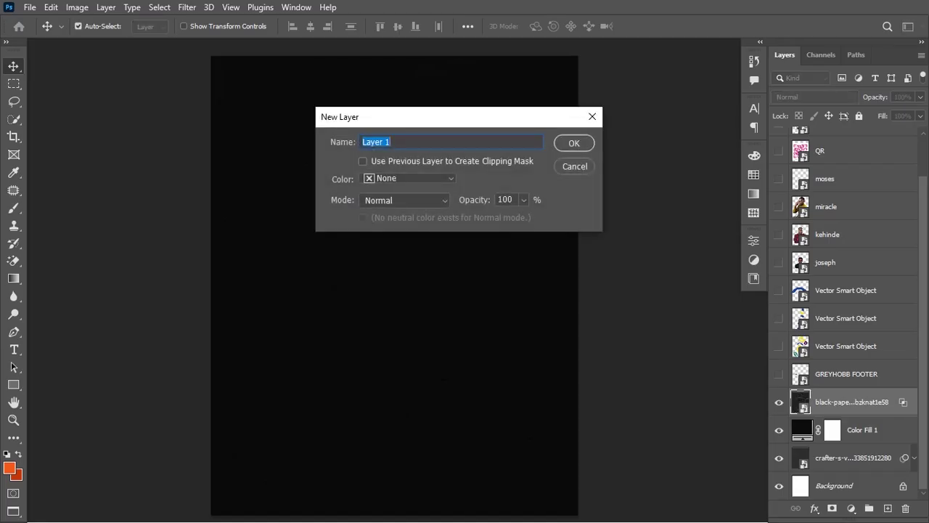
text(NOISE)
click(413, 204)
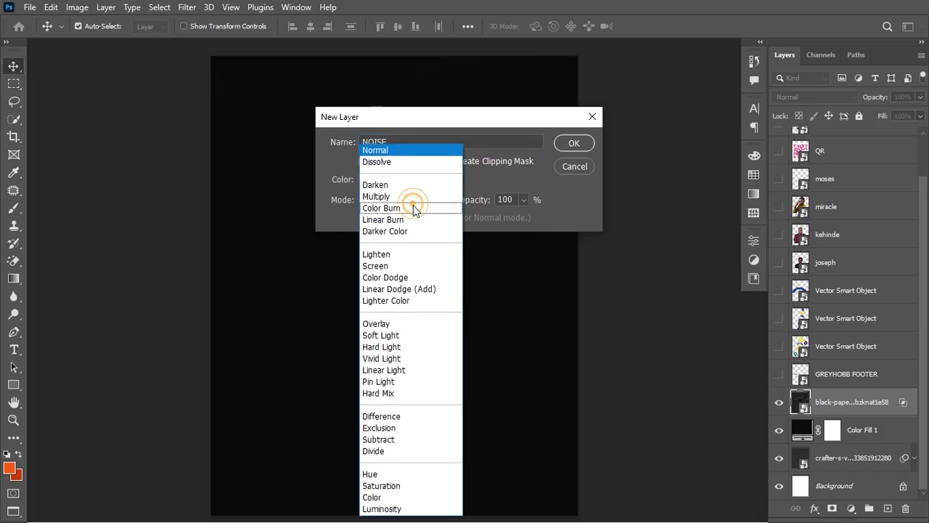
click(402, 335)
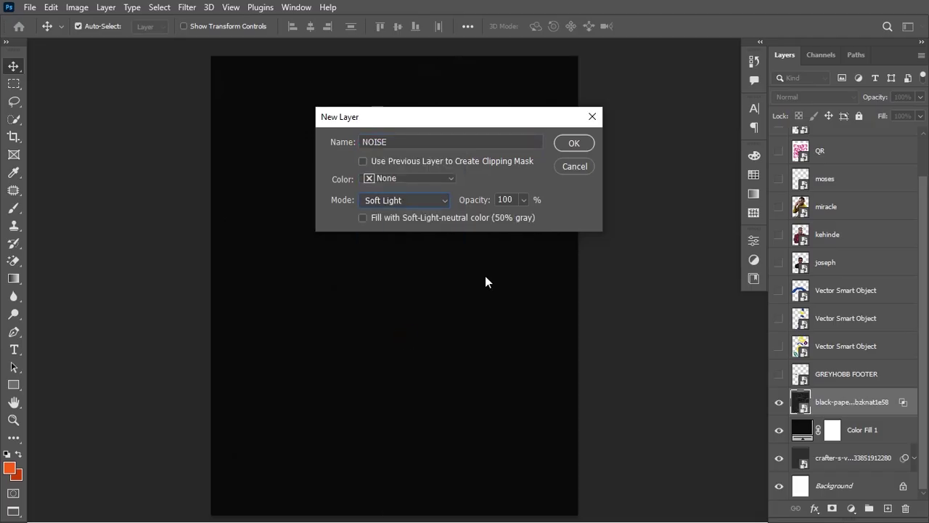
click(470, 221)
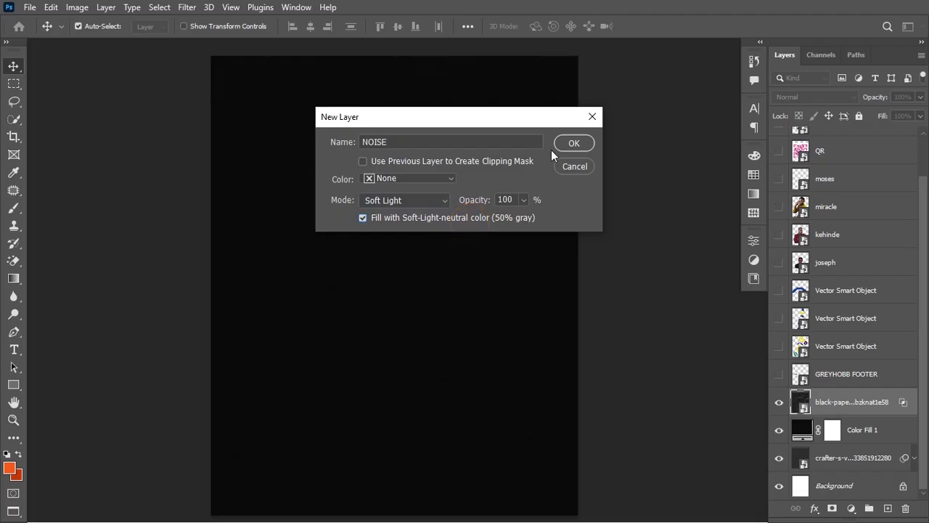
click(574, 144)
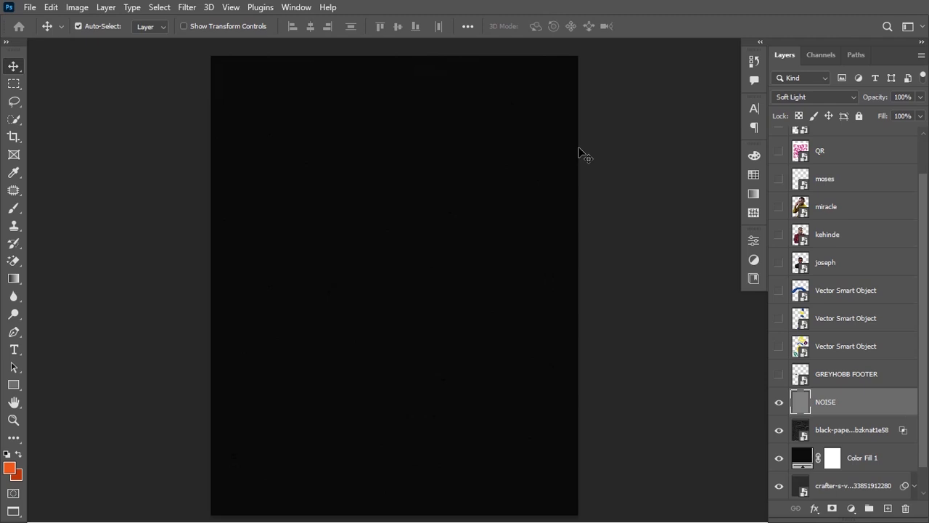
Convert the NOISE layer to a smart object, apply monochromatic Add Noise with Uniform distribution, and collapse its smart filters
right_click(879, 403)
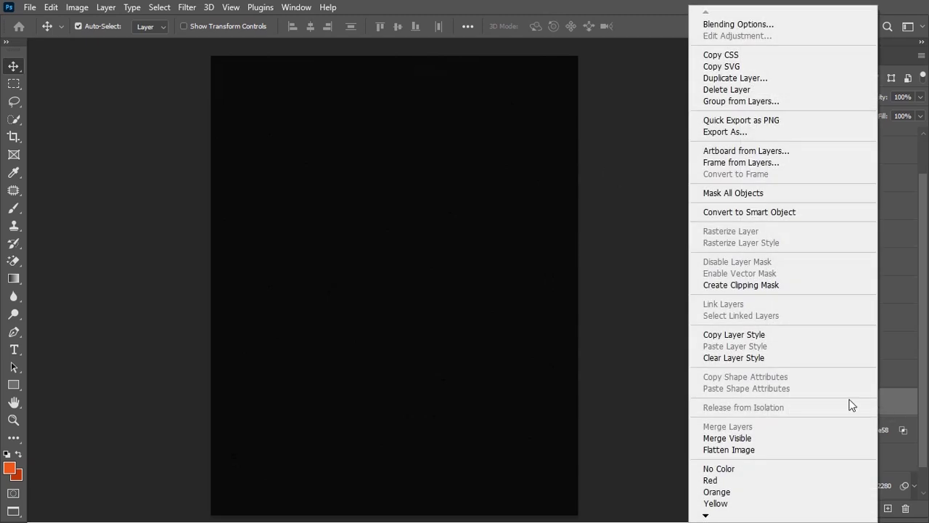
click(780, 211)
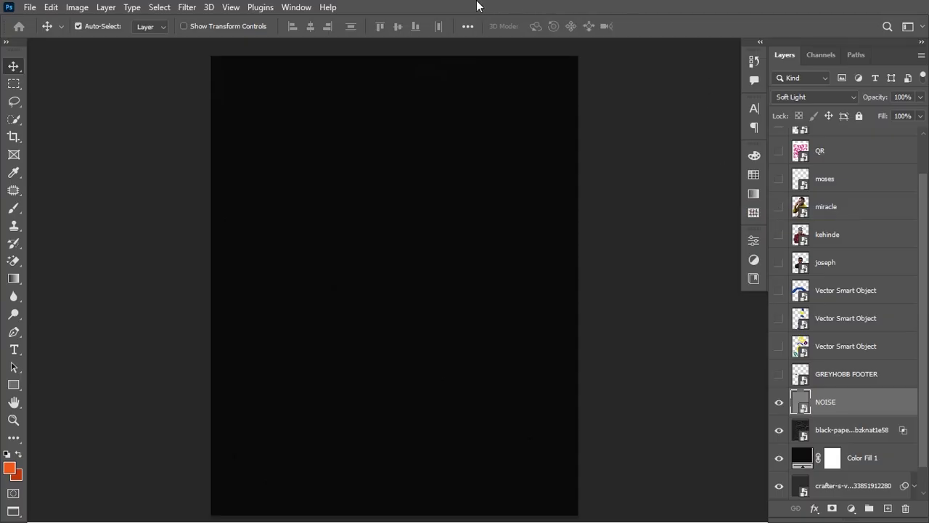
click(185, 7)
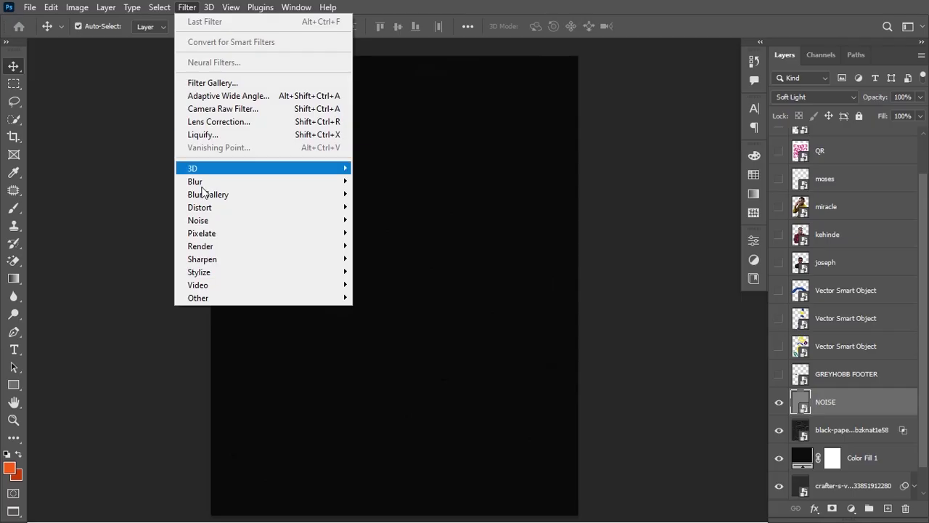
mouse_move(261, 220)
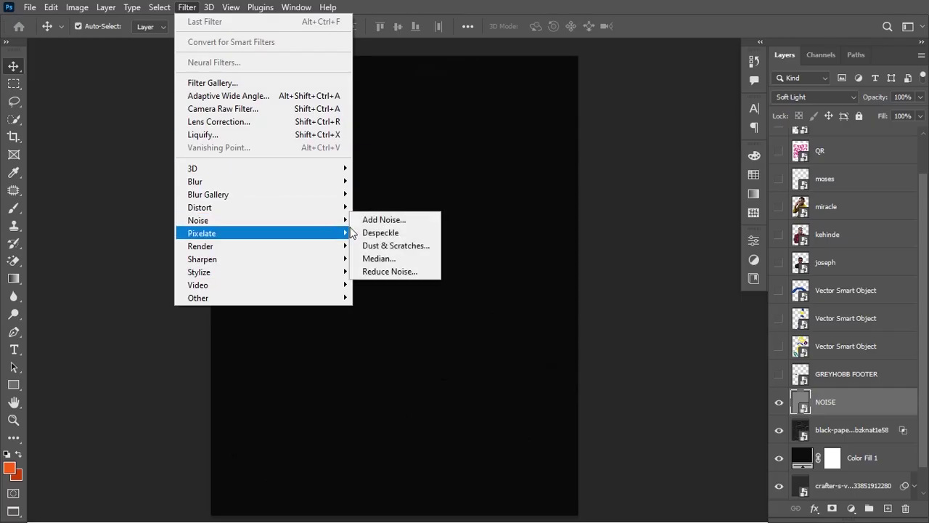
click(378, 220)
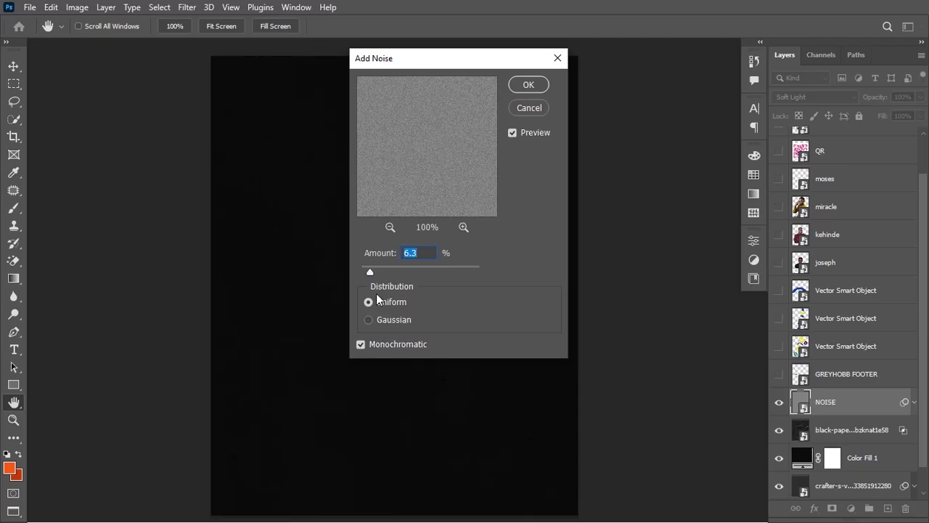
click(372, 275)
mouse_move(372, 275)
mouse_down()
mouse_move(446, 267)
mouse_move(375, 269)
mouse_up()
click(535, 85)
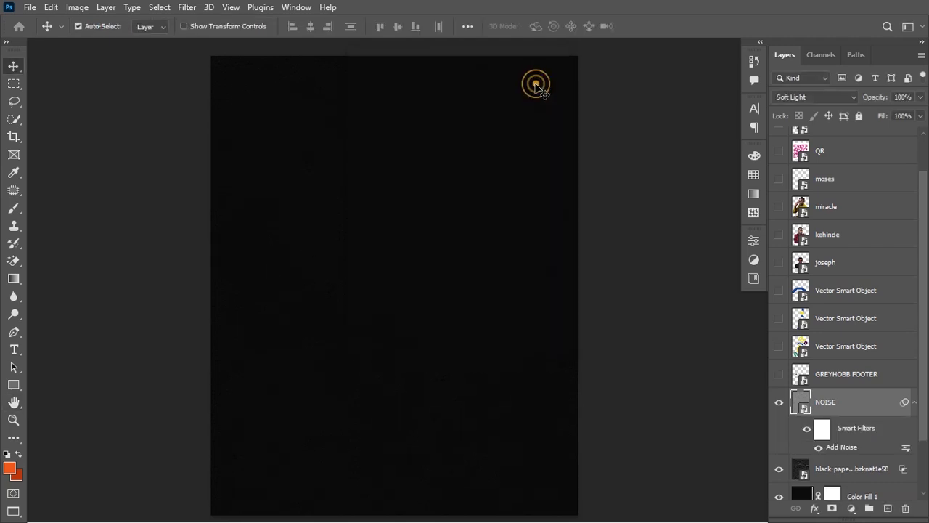
click(914, 404)
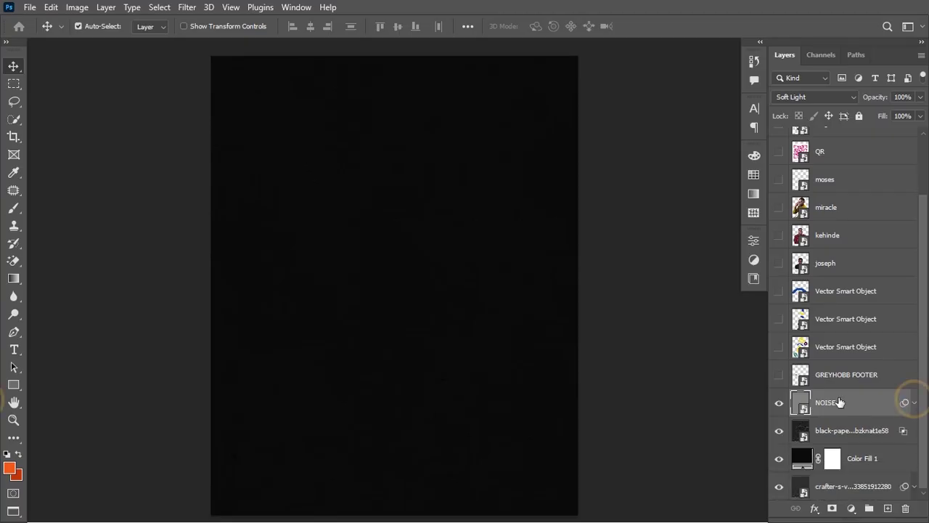
Move the vector layer with the yellow spiral and multicoloured shapes directly above NOISE and make it visible
scroll(838, 403, down, 1)
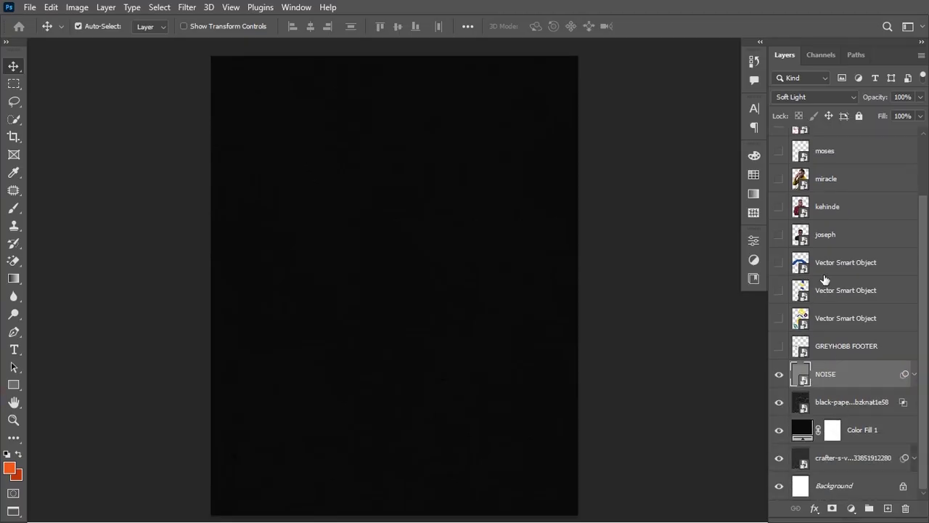
drag(836, 316, 829, 356)
click(779, 346)
click(779, 347)
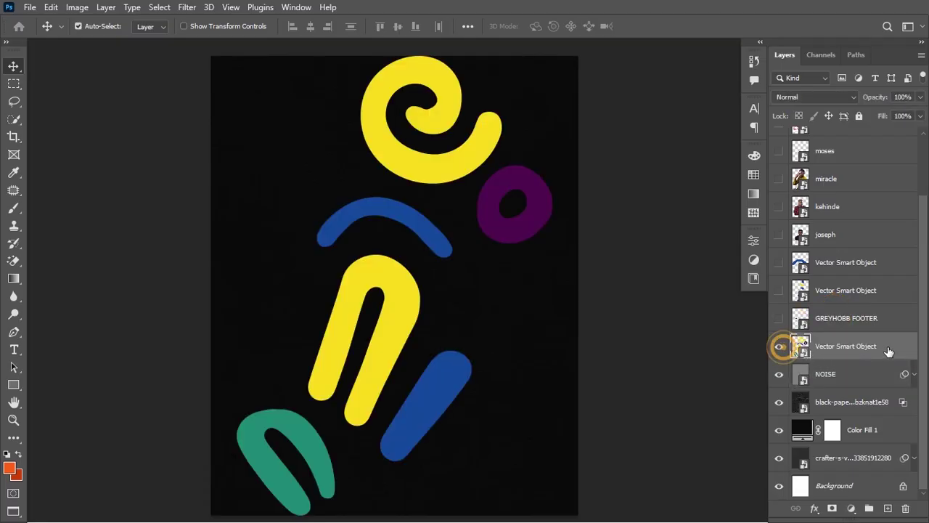
Scale the multicoloured shapes to 17.41%, rotate them to 145.28 degrees and place them partly off the canvas's lower-left corner
key(ctrl+t)
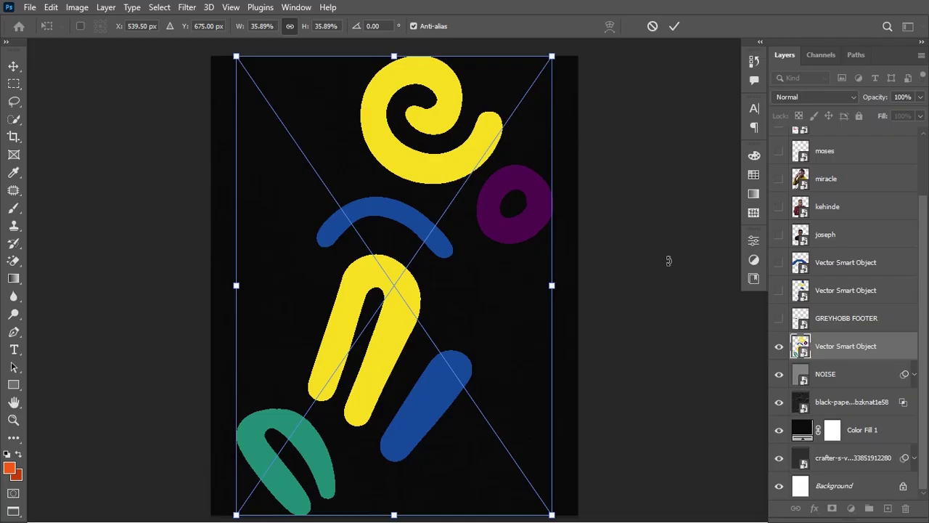
drag(551, 56, 496, 289)
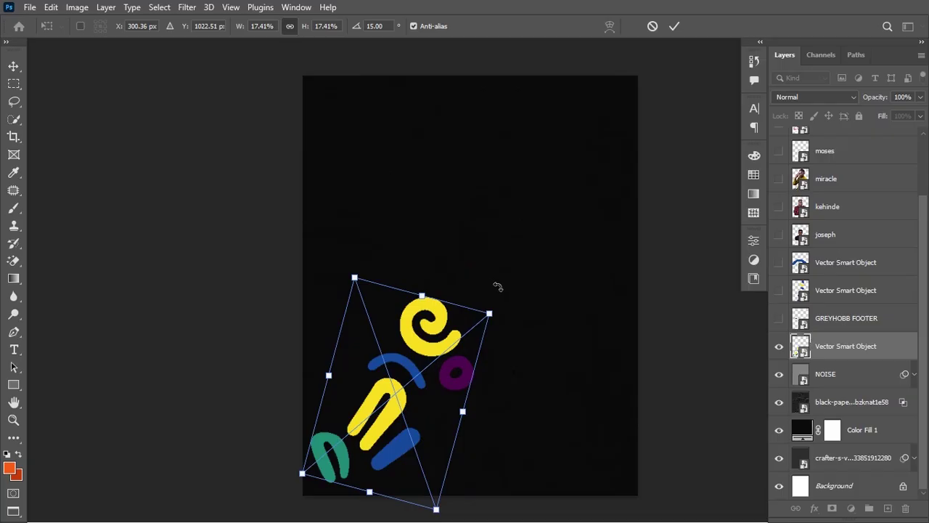
drag(431, 339, 447, 388)
drag(463, 331, 328, 481)
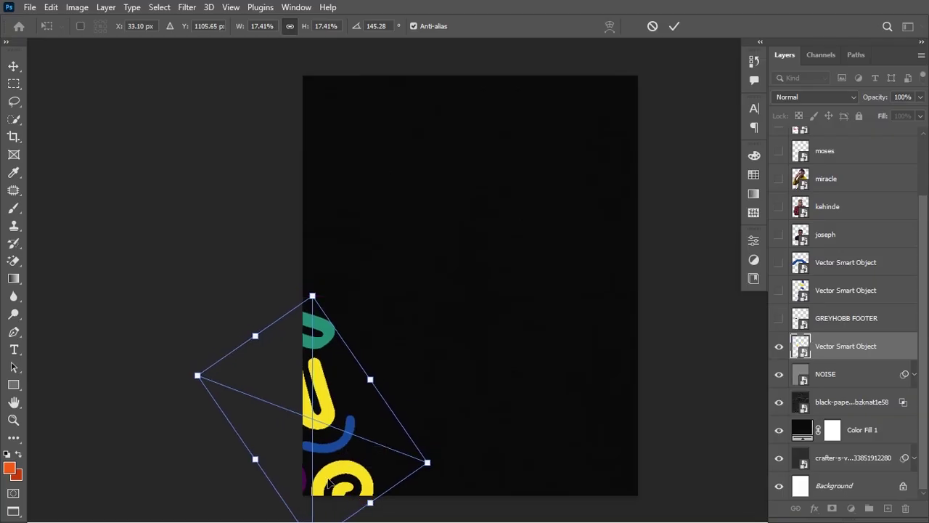
key(Return)
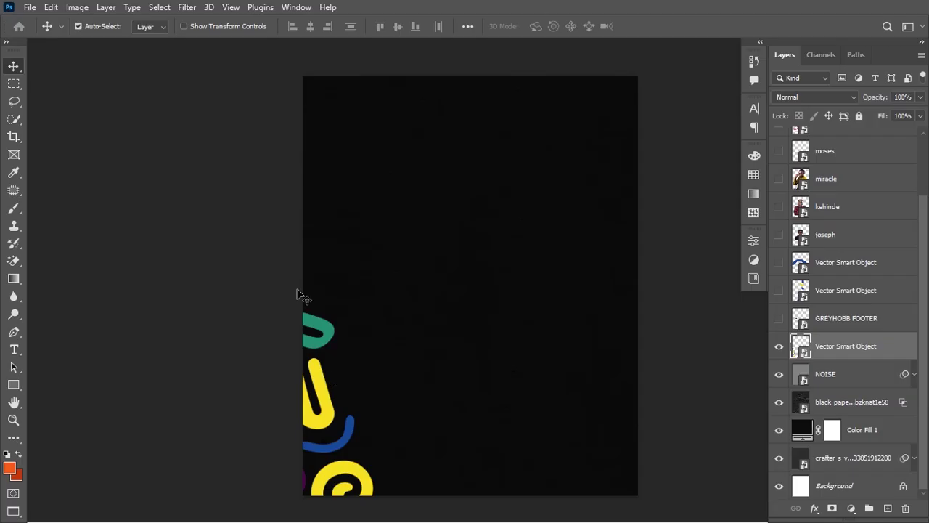
Move the blue and yellow vector shapes layer below GREYHOBB FOOTER, directly above the placed shapes, and show it
click(779, 318)
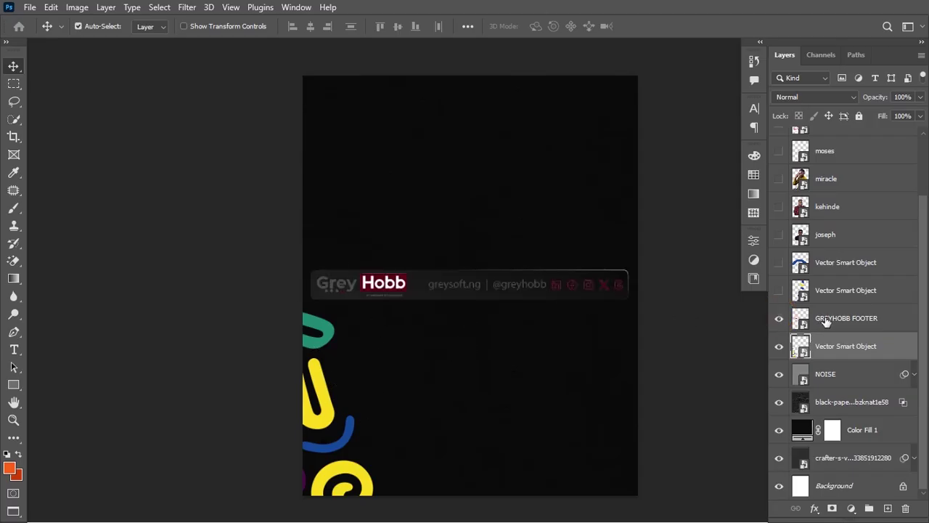
click(778, 319)
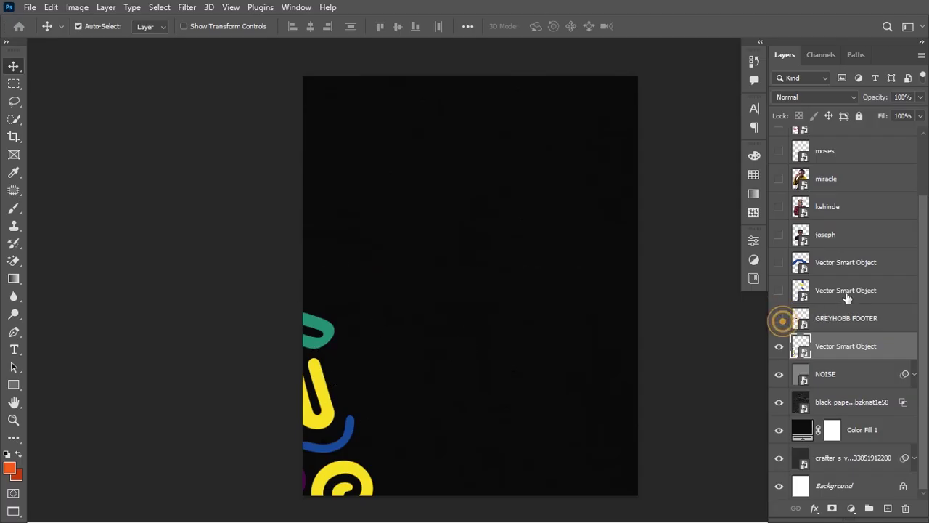
drag(839, 290, 831, 331)
click(780, 318)
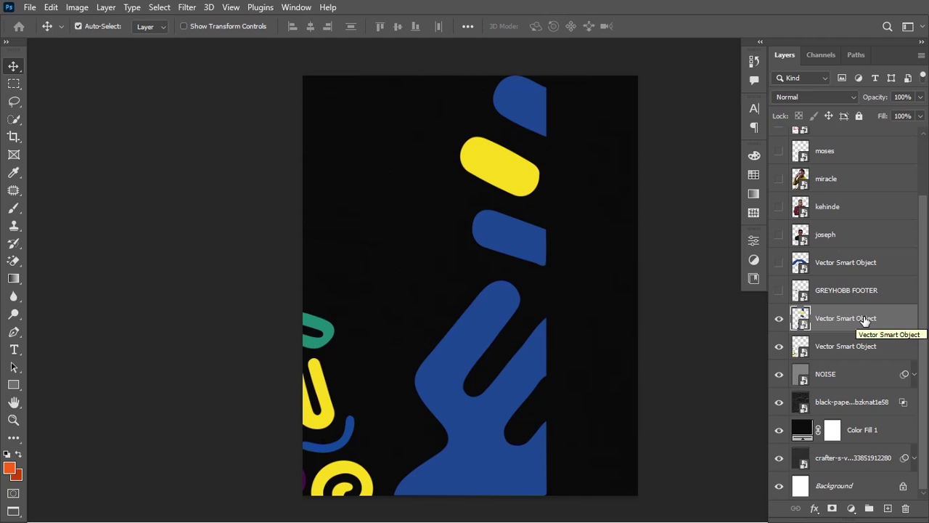
Scale the blue and yellow shapes to 17.65%, rotate them to 1.04 degrees and place them partly off the canvas's lower-right corner
key(ctrl+t)
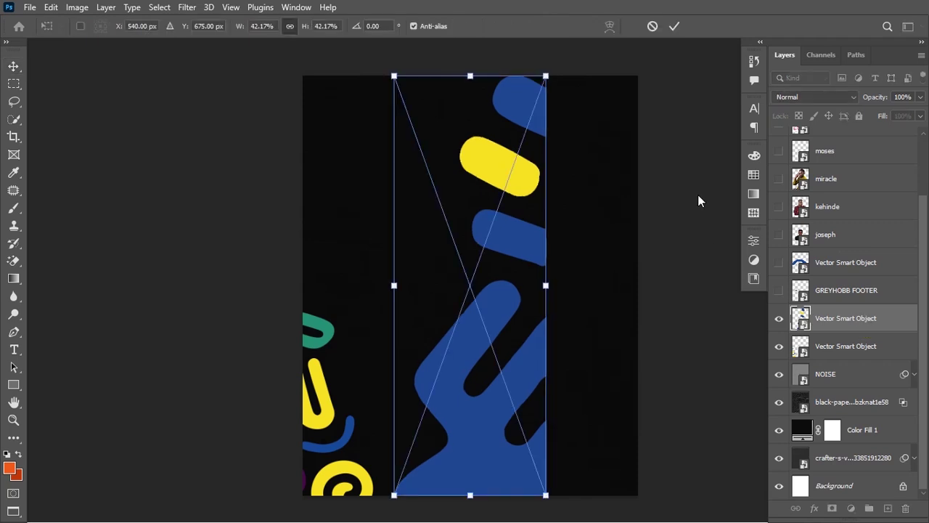
drag(546, 77, 482, 336)
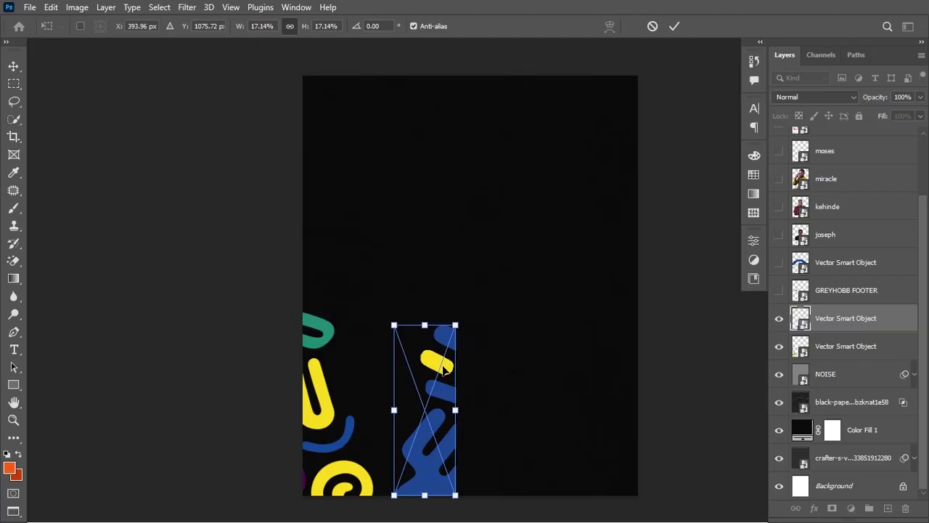
drag(441, 372, 604, 374)
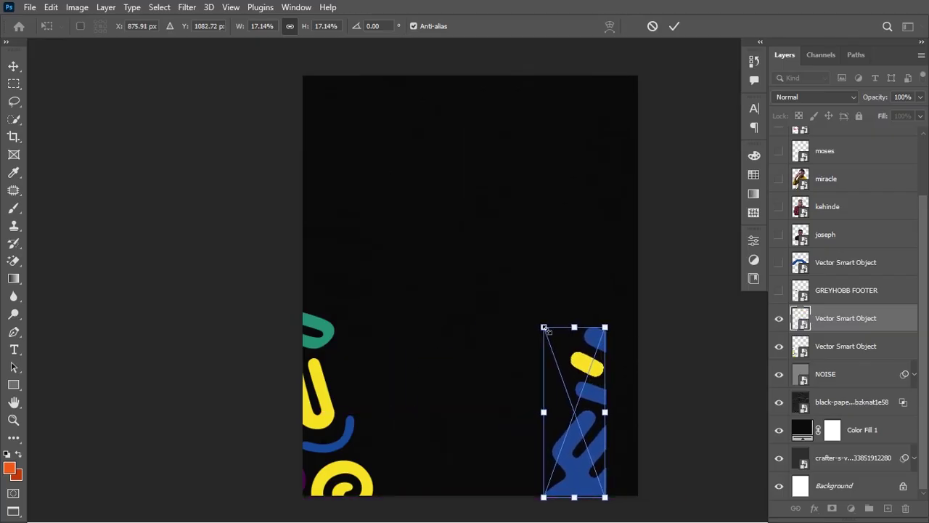
mouse_move(544, 327)
mouse_down()
mouse_move(556, 363)
mouse_move(548, 339)
mouse_up()
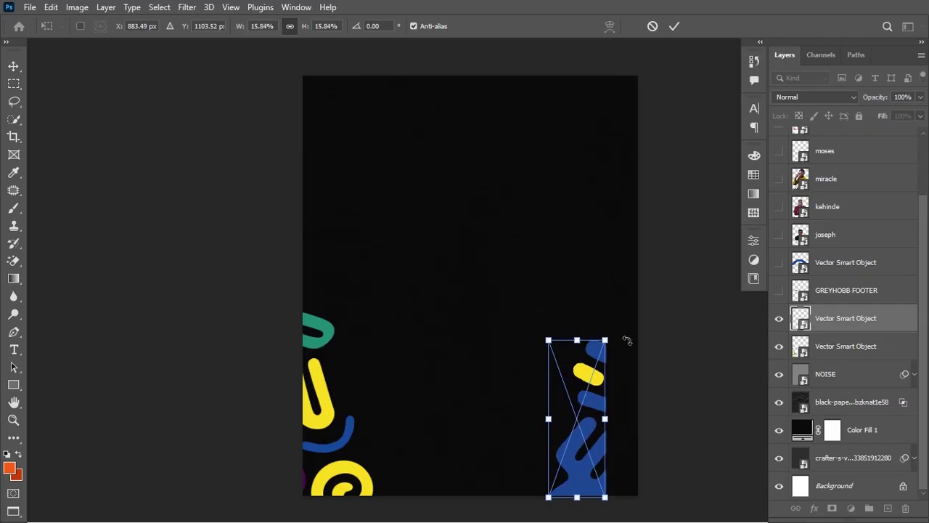
drag(627, 340, 644, 365)
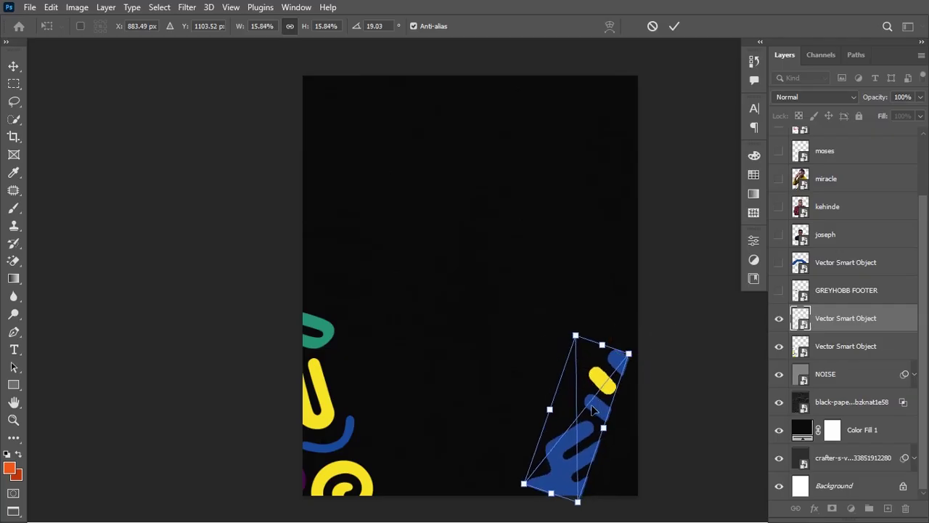
drag(592, 410, 628, 409)
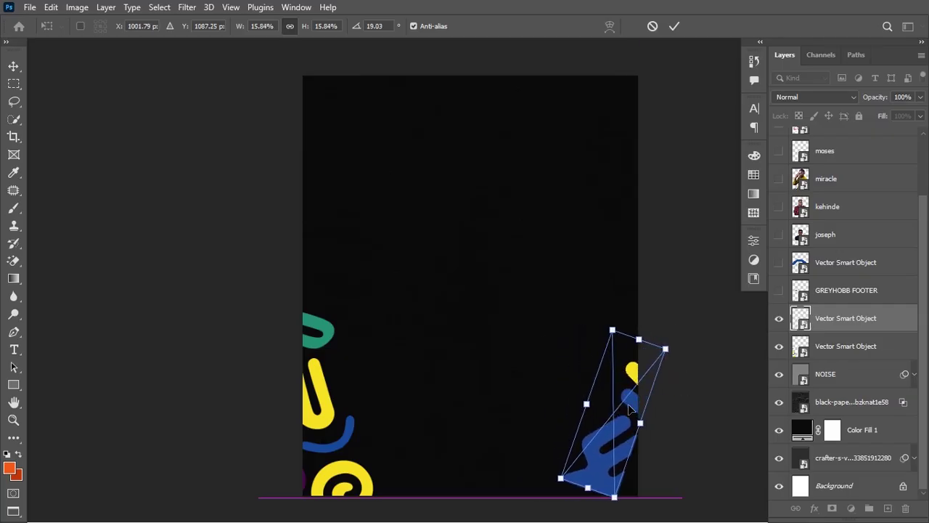
drag(680, 370, 667, 338)
drag(623, 395, 622, 414)
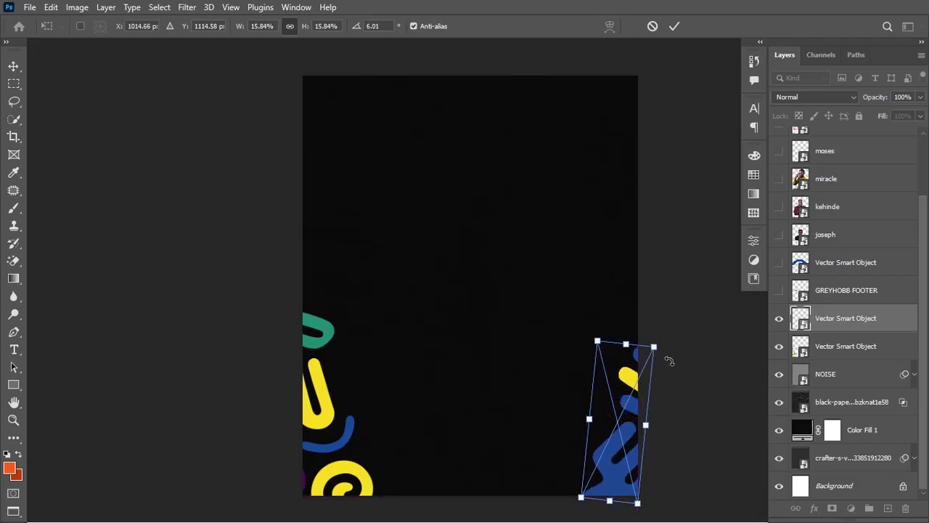
drag(662, 351, 646, 342)
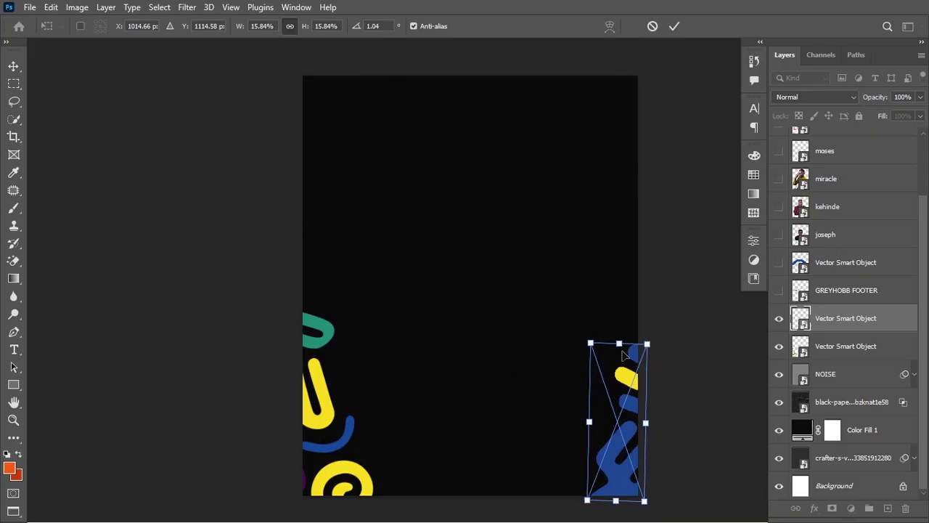
drag(591, 343, 581, 325)
key(Return)
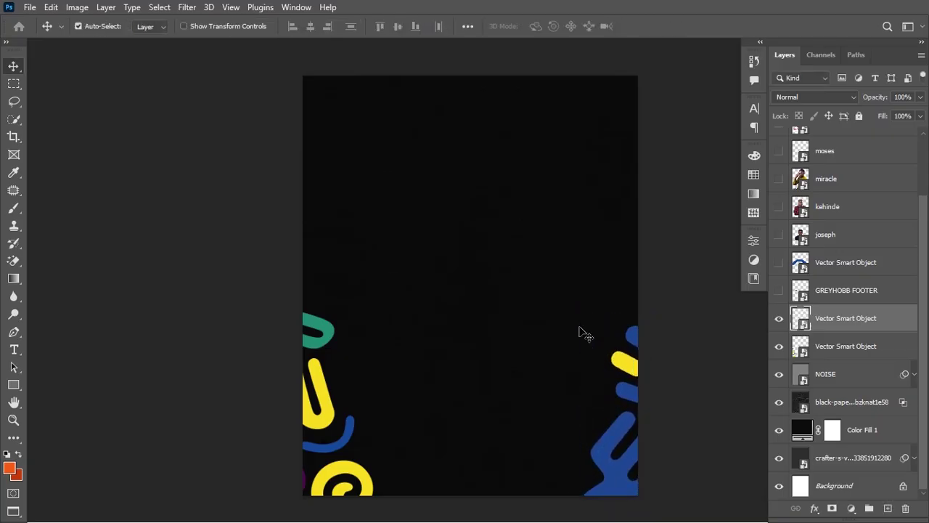
Enlarge the multicoloured shapes in the lower-left corner to 21.58% and reposition them along the canvas edge
click(334, 331)
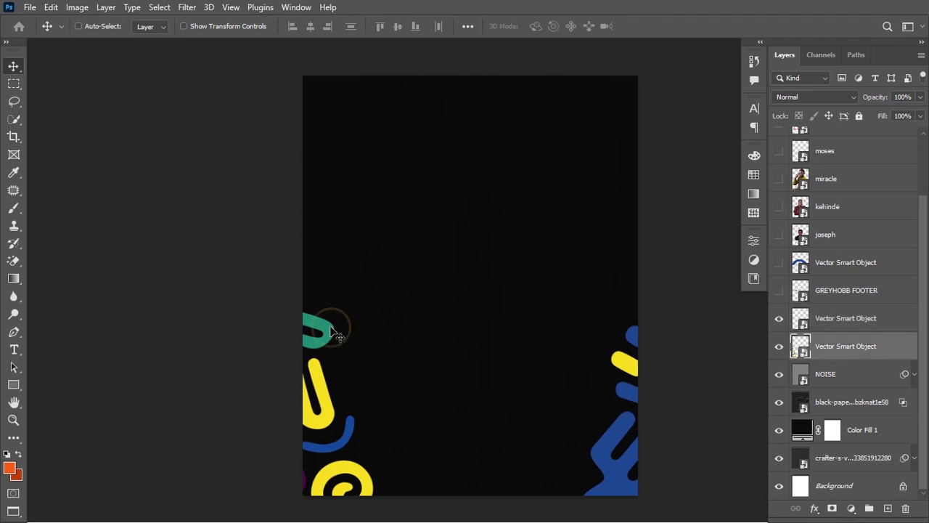
key(ctrl+t)
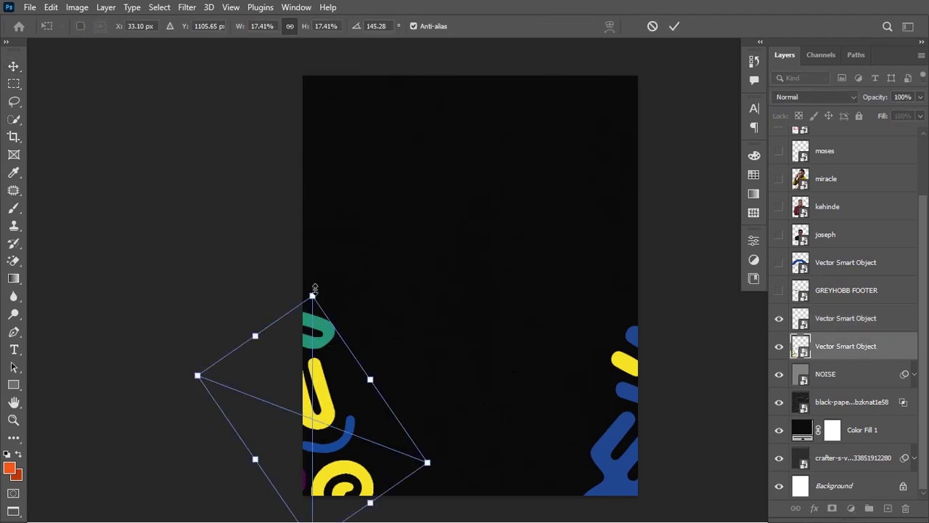
drag(312, 291, 313, 227)
drag(315, 321, 313, 345)
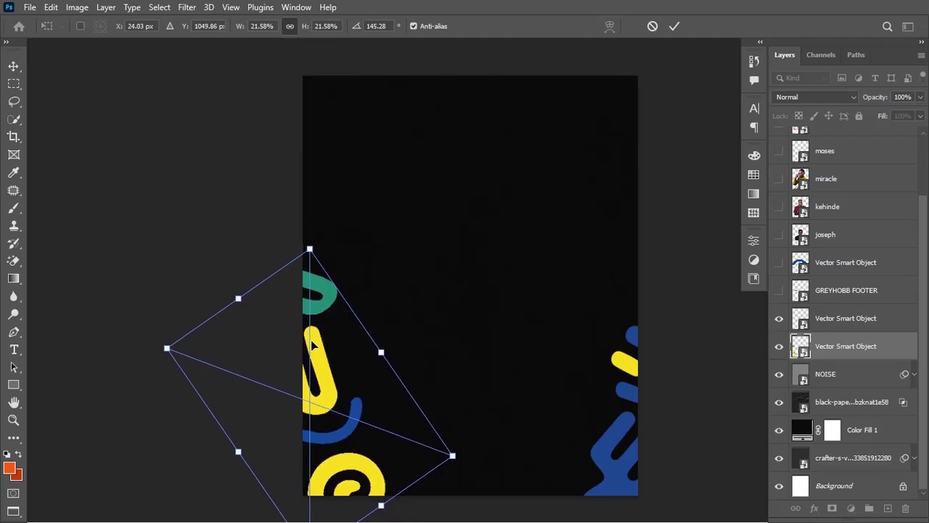
key(Return)
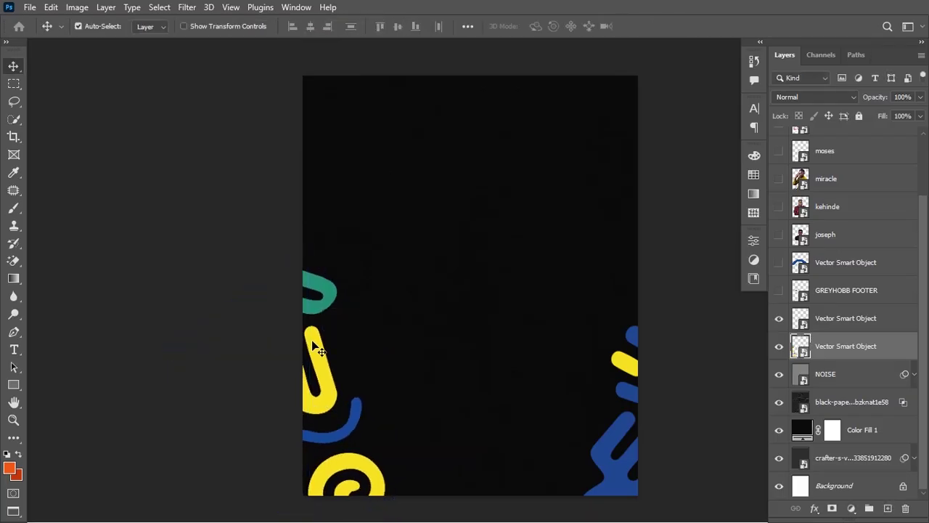
Duplicate the blue and yellow shapes into the canvas's upper-left area and flip the copy horizontally
click(625, 360)
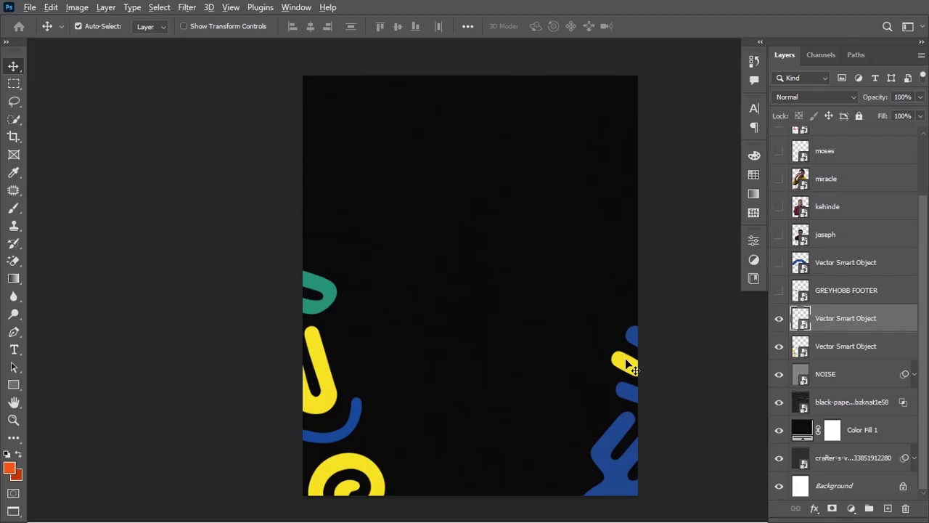
drag(625, 363, 379, 164)
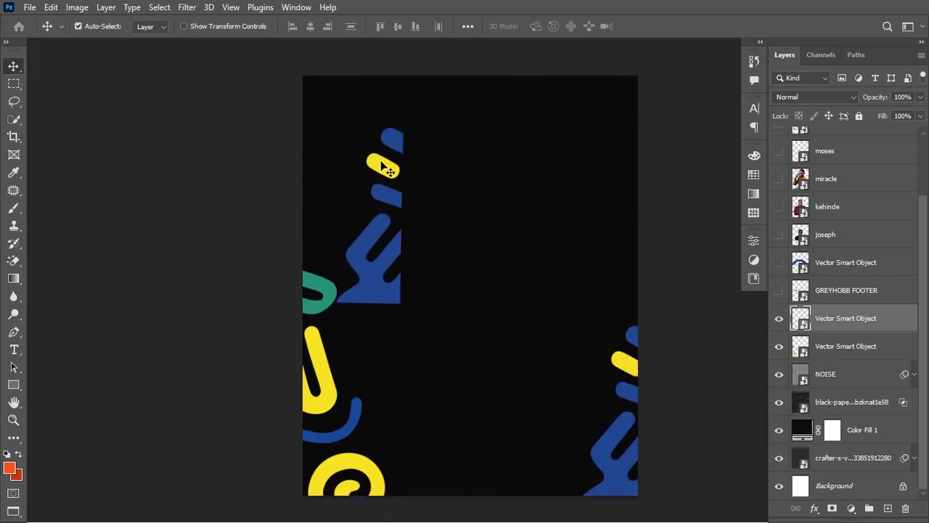
key(ctrl+t)
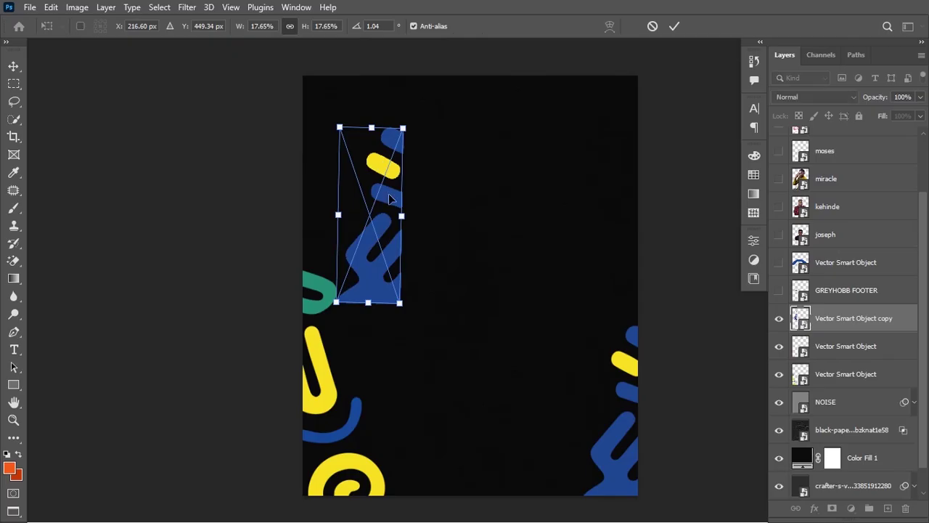
right_click(390, 198)
click(452, 446)
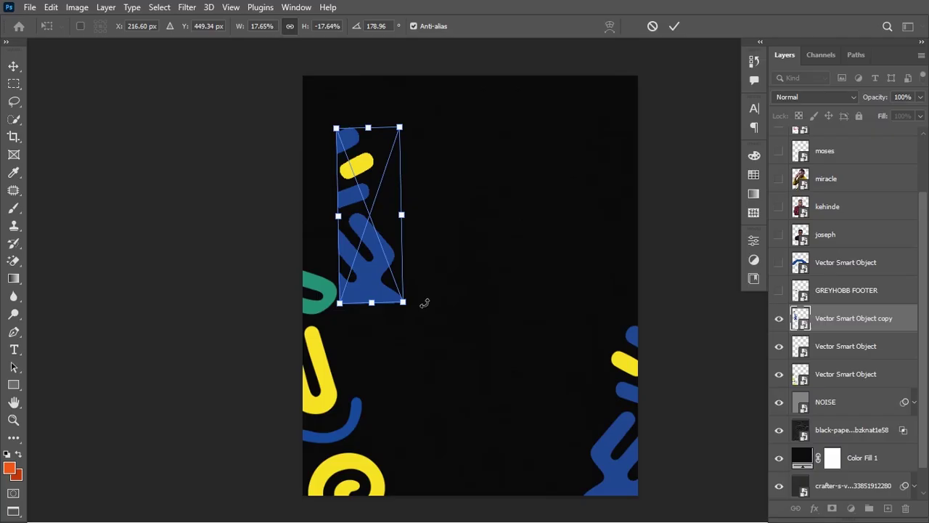
Flip the copied shapes vertically, rotate them and place them partly off the canvas's upper-left corner
drag(425, 302, 363, 325)
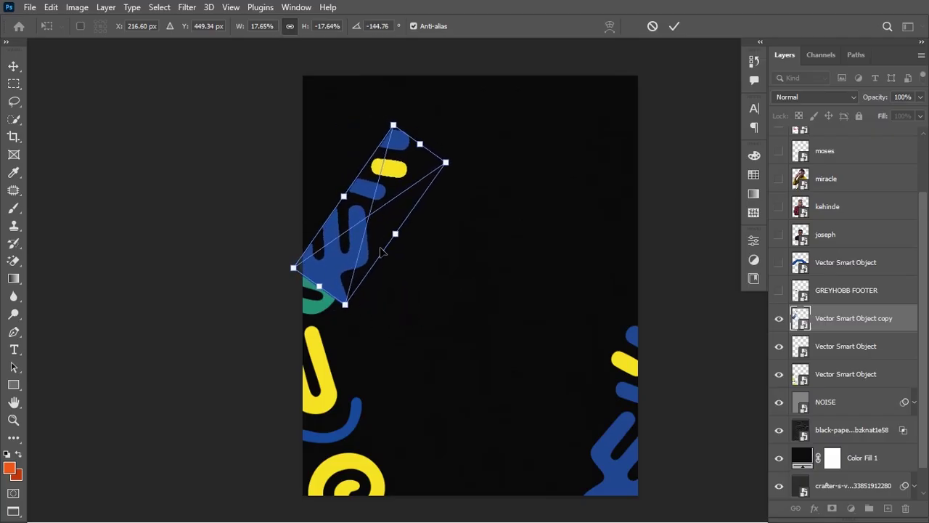
drag(379, 250, 308, 157)
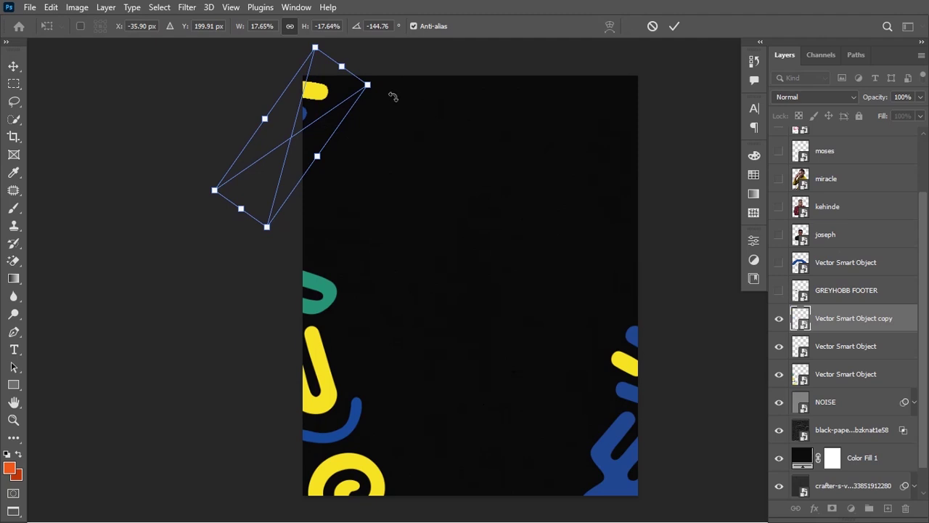
drag(395, 94, 357, 128)
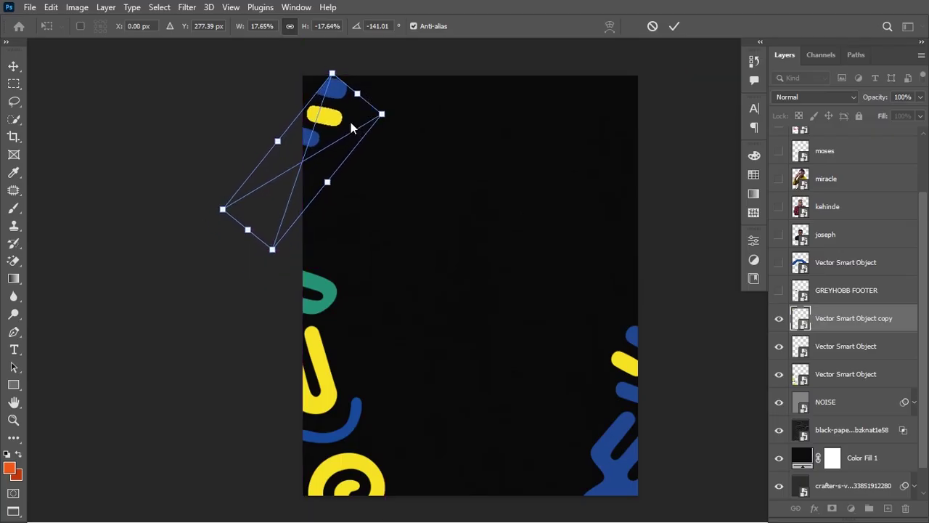
right_click(351, 127)
click(387, 383)
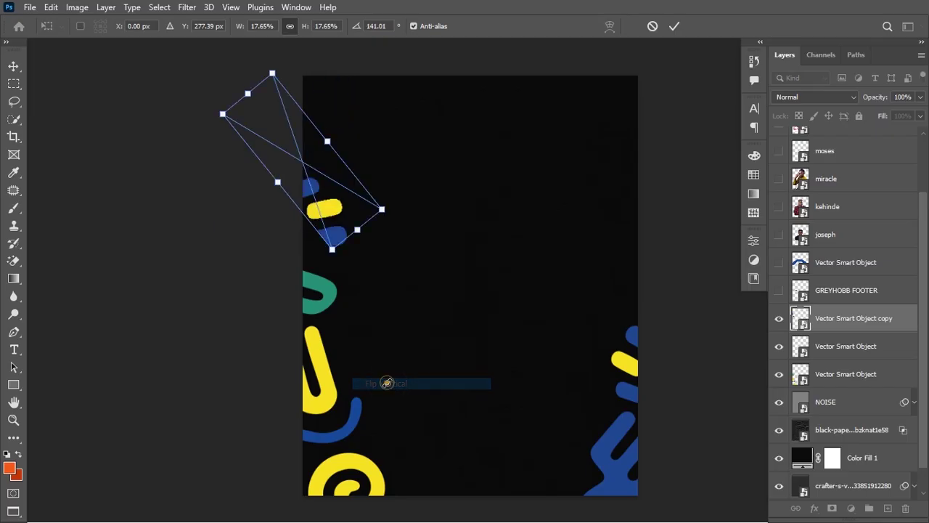
drag(448, 209, 357, 144)
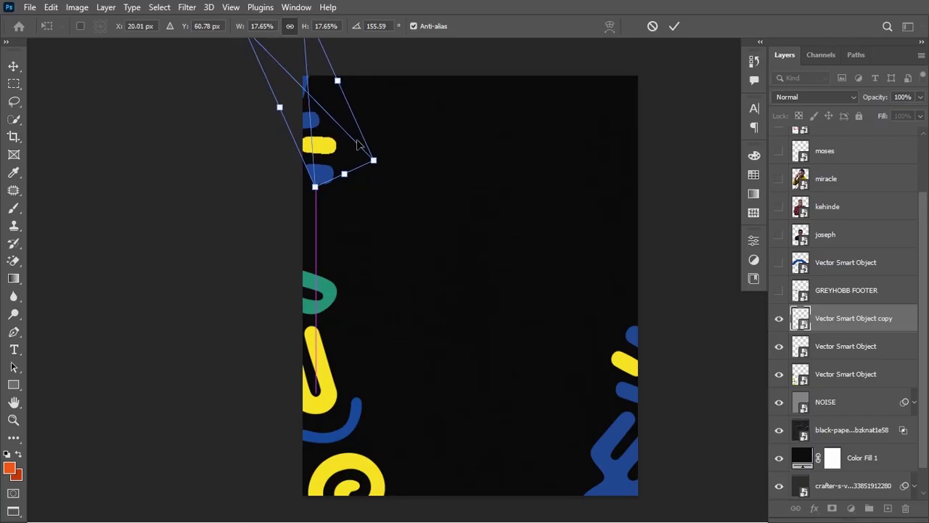
mouse_move(406, 173)
mouse_down()
mouse_move(400, 141)
mouse_move(392, 163)
mouse_up()
drag(337, 131, 349, 130)
key(Return)
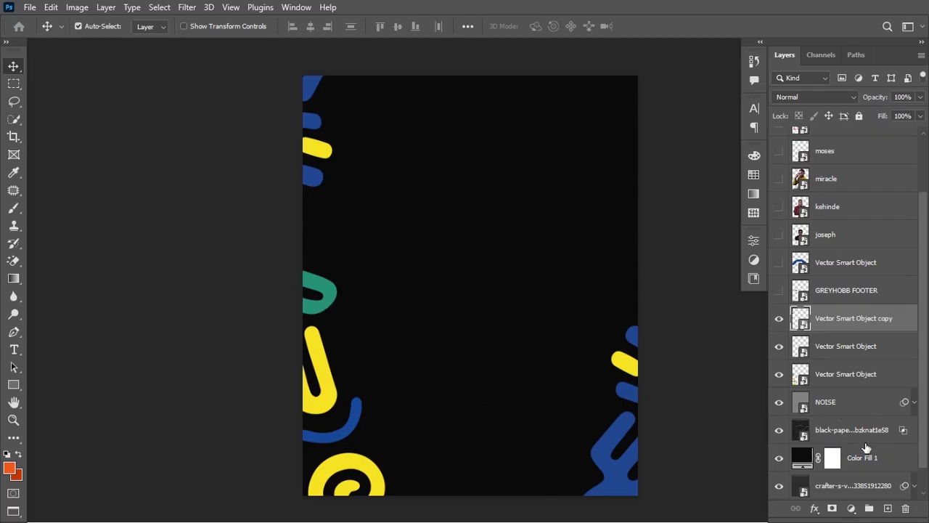
Group all layers from the copied vector shapes down to the crafter texture, and name the group BG
click(881, 311)
scroll(876, 400, down, 1)
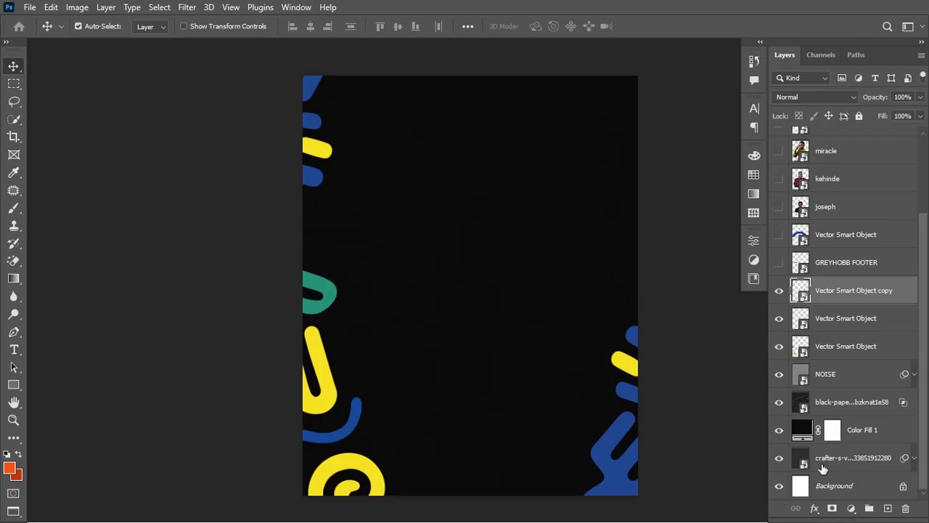
shift+click(870, 465)
key(ctrl+g)
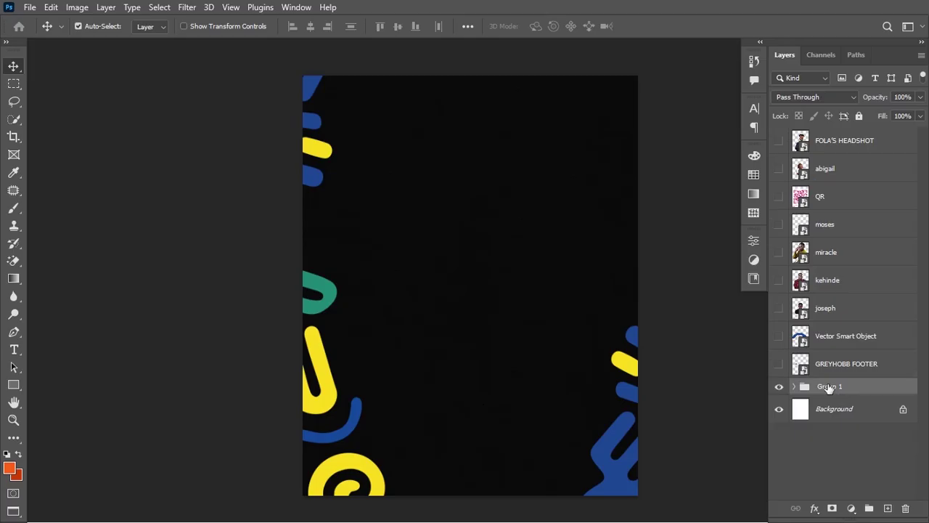
double_click(828, 387)
text(BG)
key(Return)
Add the horizontal text "DESIGN RAVE" on two centred lines in the upper part of the canvas
click(13, 348)
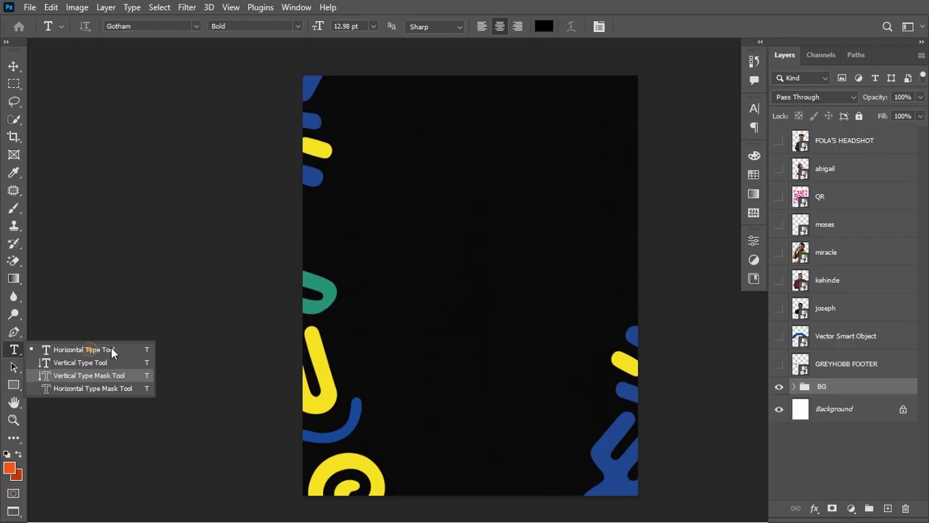
click(89, 349)
click(408, 191)
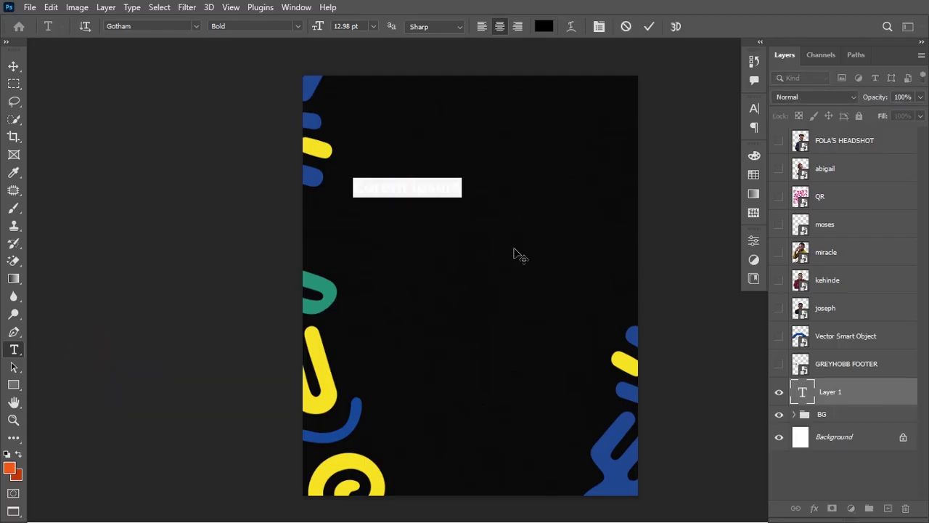
key(BackSpace)
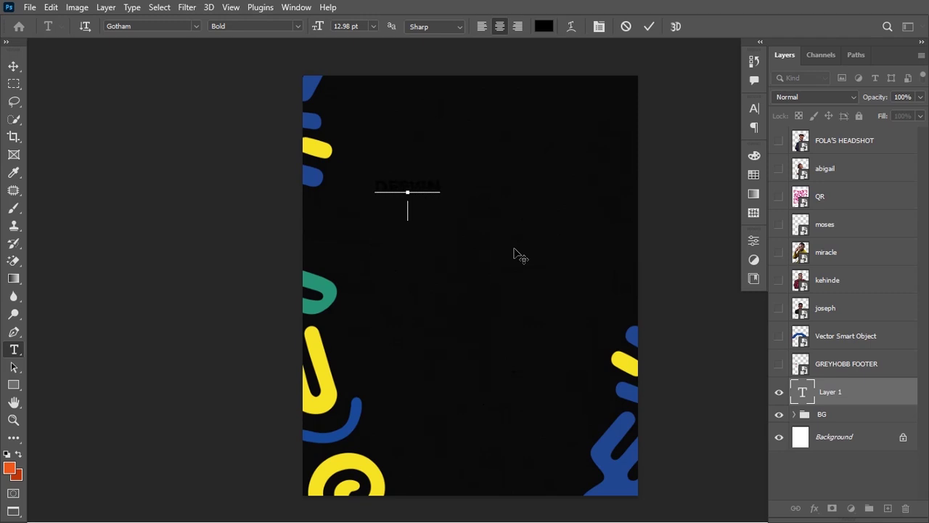
text(BY)
click(514, 248)
Set the DESIGN RAVE text's leading to 12 pt and its font to Raisin Rage
click(754, 108)
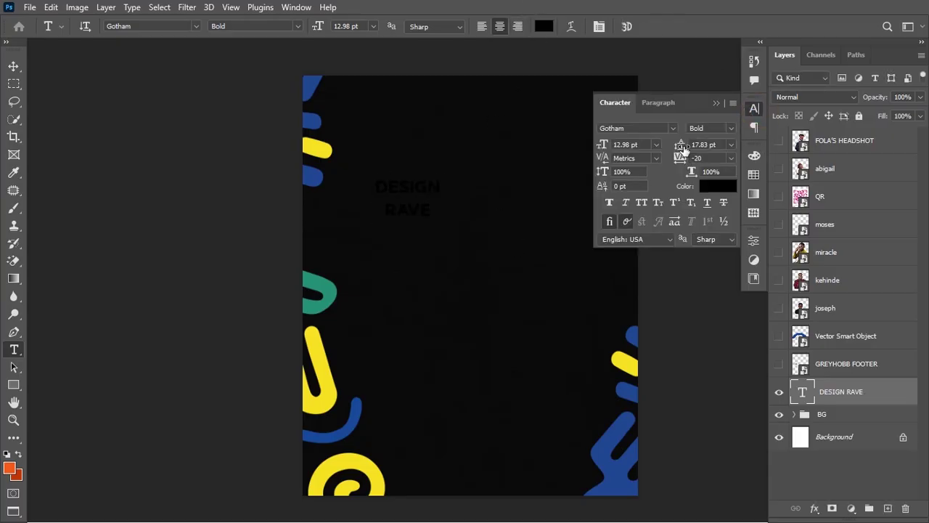
drag(683, 149, 679, 145)
key(Return)
click(672, 129)
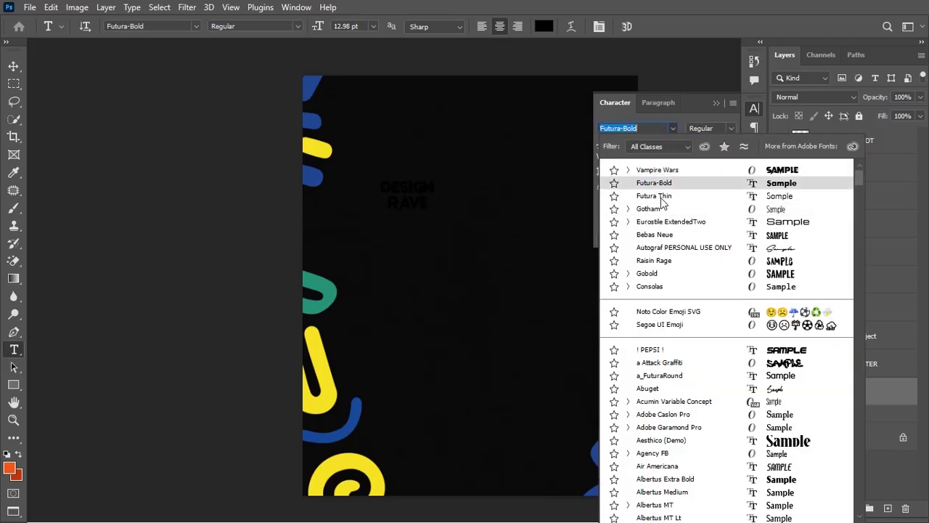
click(650, 261)
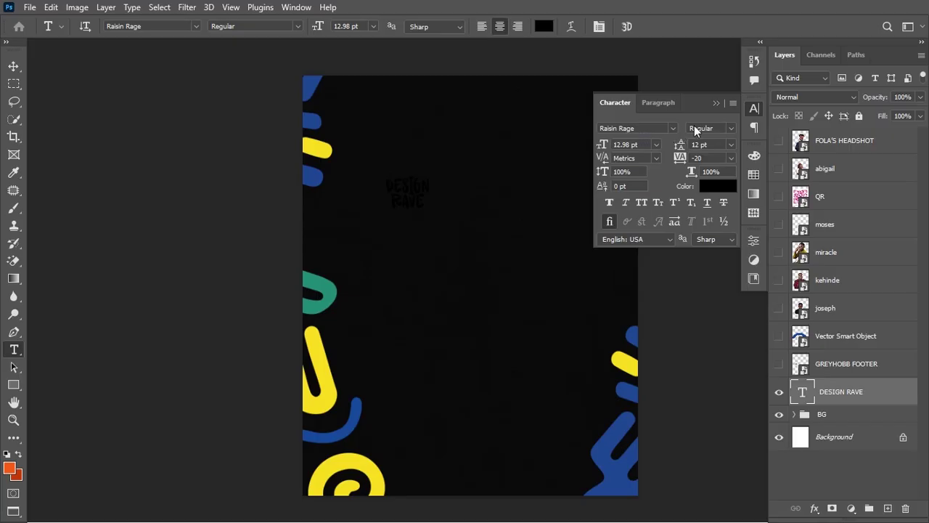
Change the DESIGN RAVE text colour to white (ffffff)
click(707, 187)
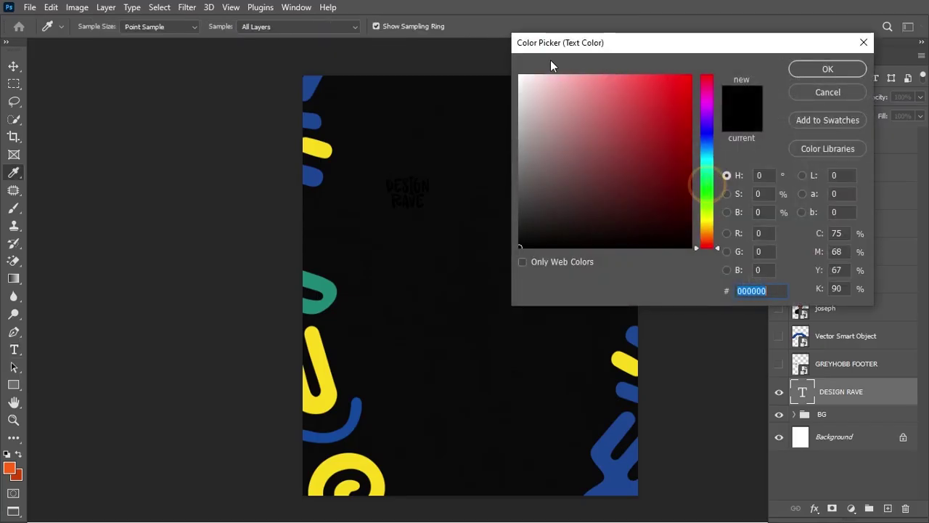
drag(530, 82, 518, 74)
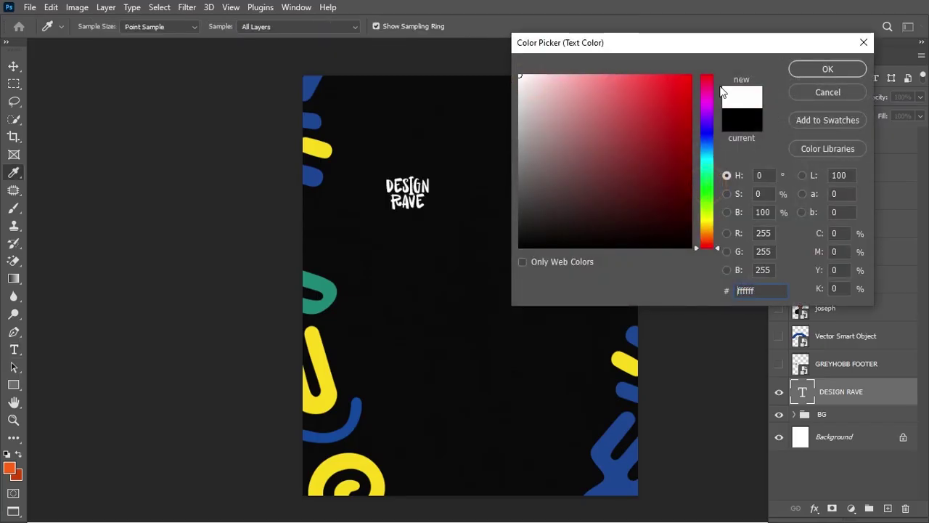
click(824, 76)
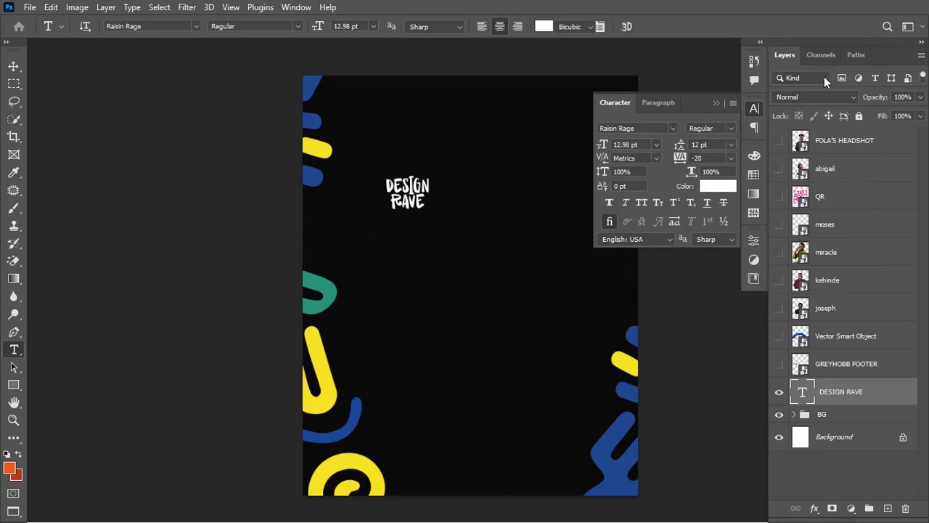
Scale the DESIGN RAVE text up to about 380% and centre it horizontally on the canvas
key(ctrl+t)
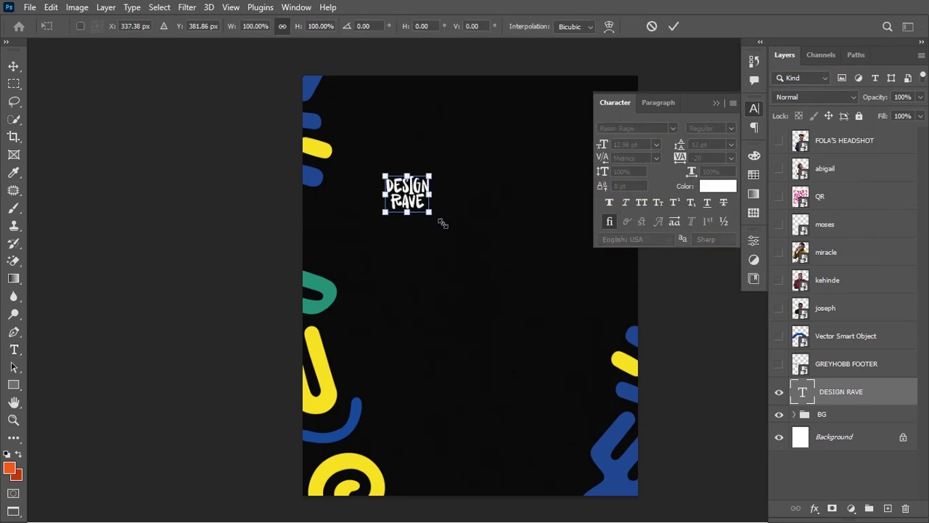
drag(434, 215, 565, 300)
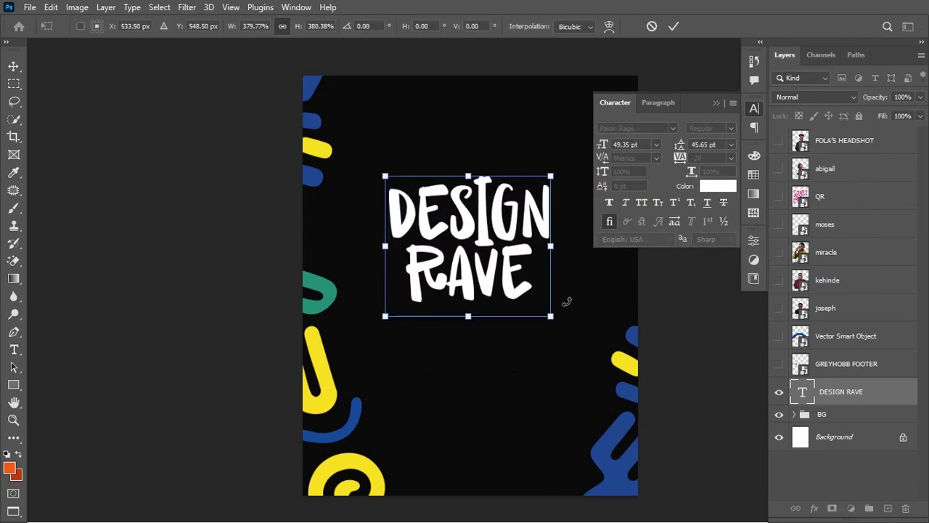
key(Return)
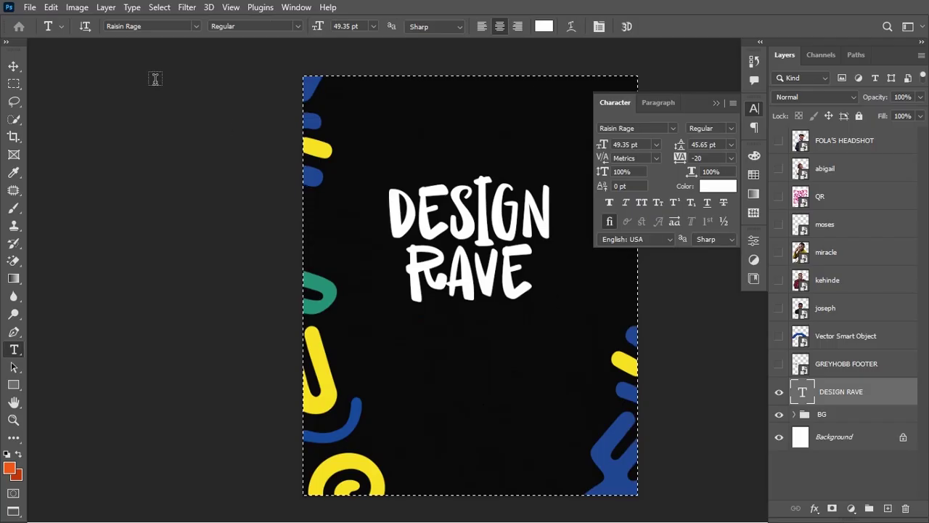
click(13, 66)
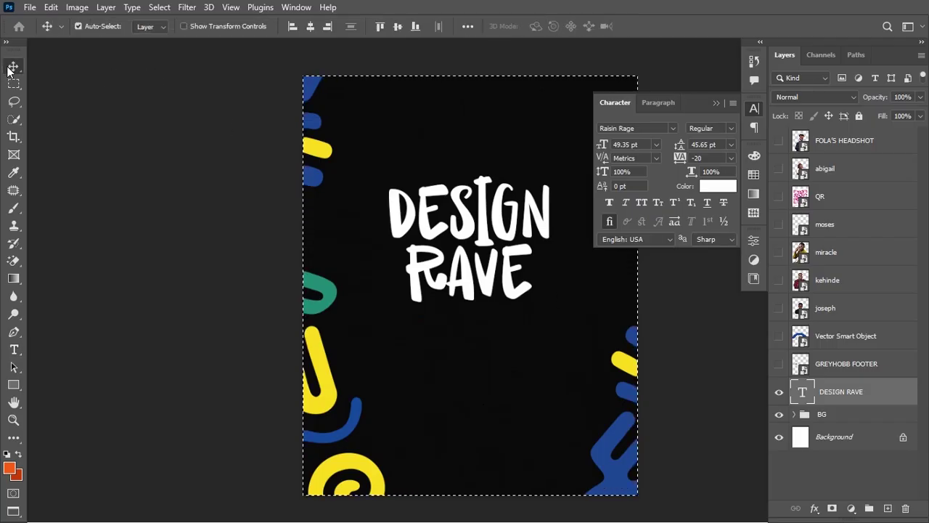
click(307, 30)
key(ctrl+d)
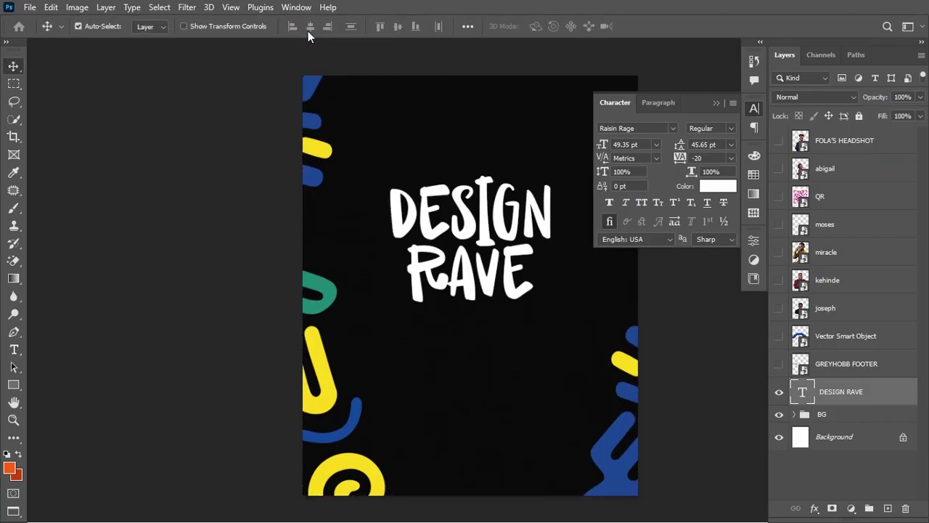
Move the DESIGN RAVE text up to the upper part of the canvas and shrink it slightly to about 46 pt
key(ctrl+t)
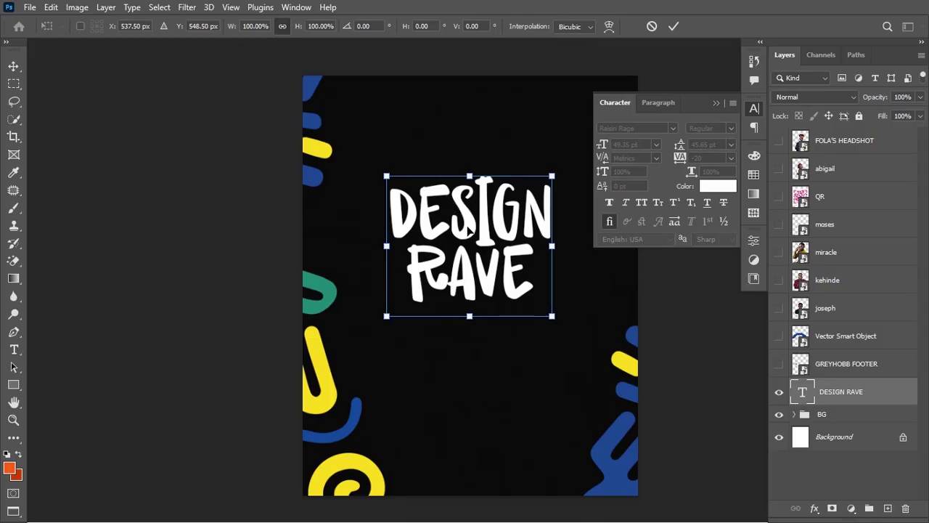
drag(470, 230, 465, 185)
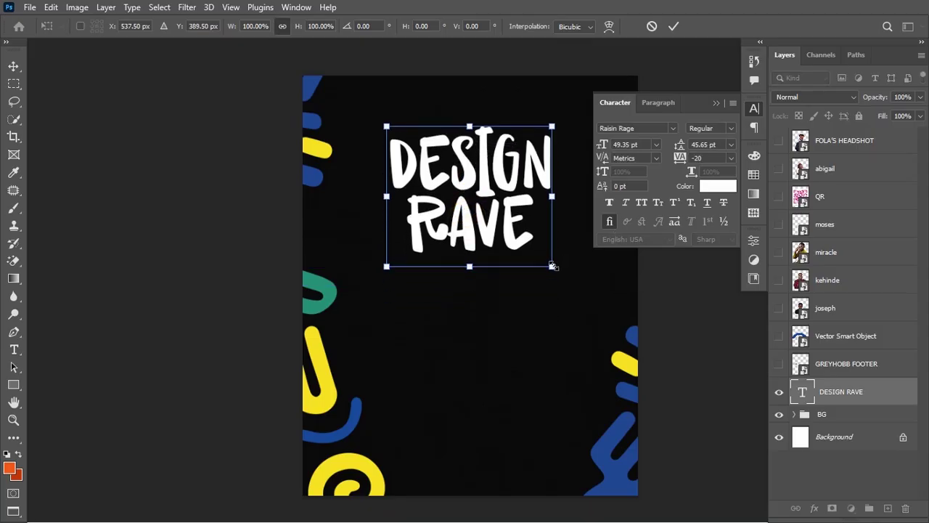
drag(552, 267, 546, 262)
key(Return)
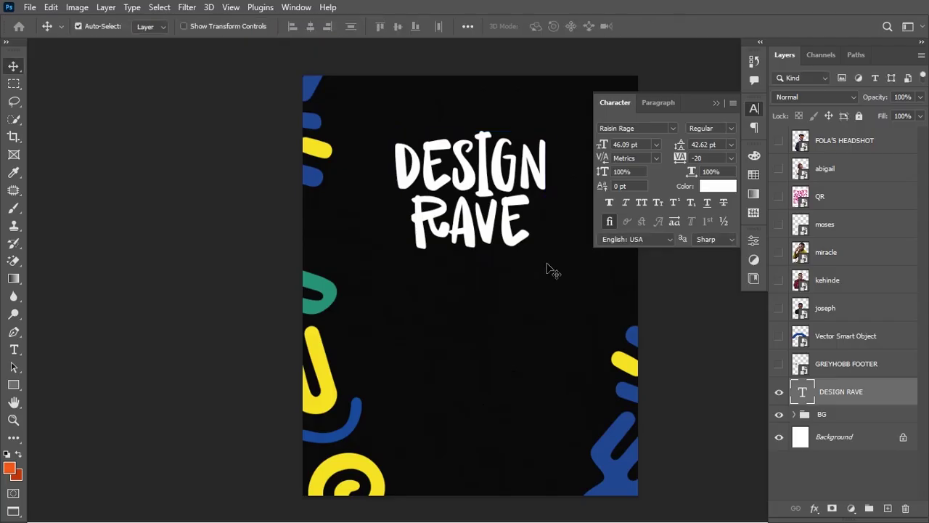
Add a separate "Greyhobb's" text just above the DESIGN RAVE title
scroll(551, 272, right, 2)
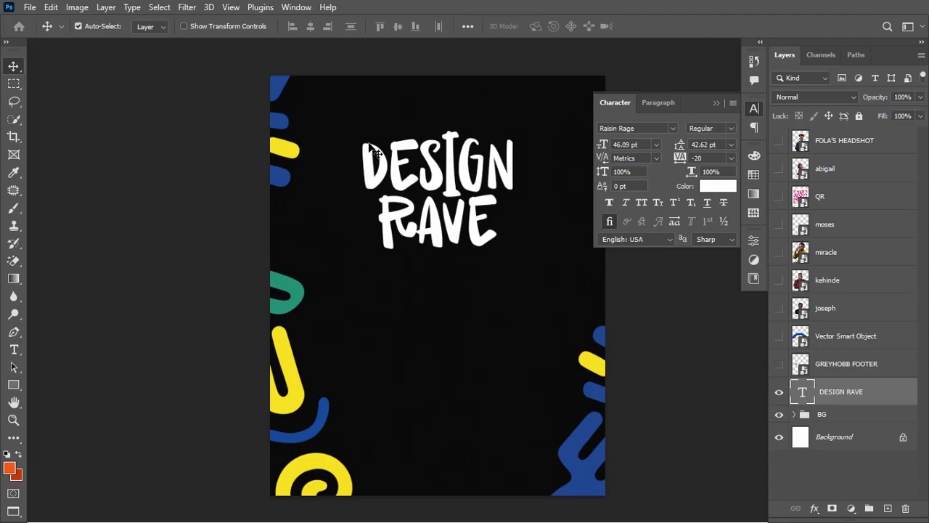
key(t)
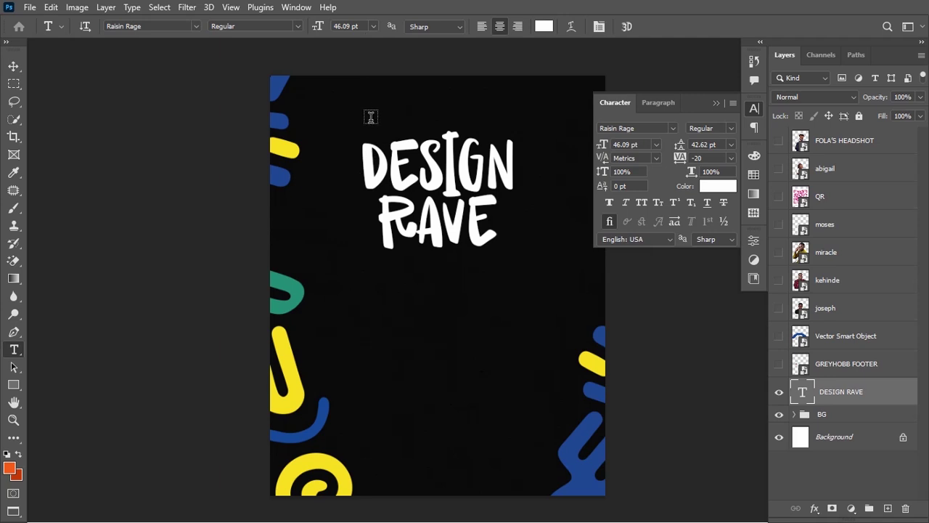
click(383, 111)
key(BackSpace)
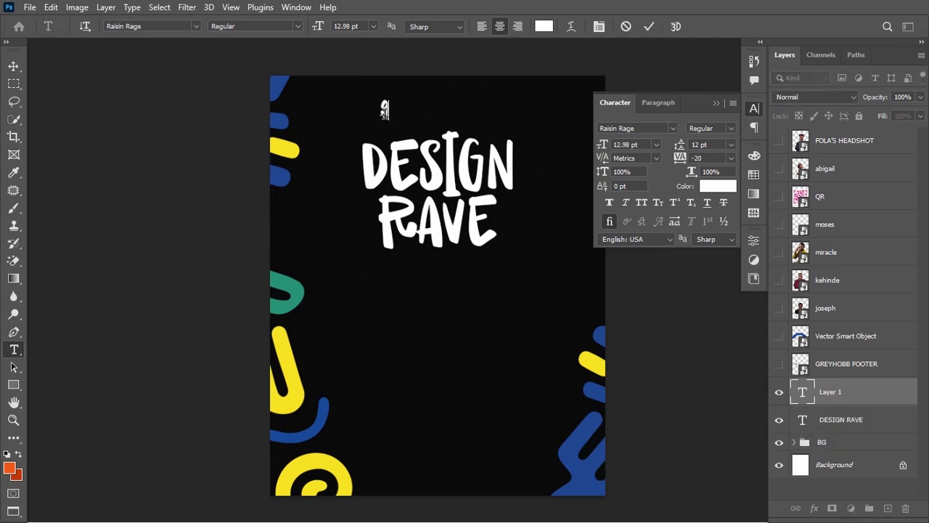
text(GRE)
key(BackSpace)
key(BackSpace)
key(BackSpace)
text(GREYH)
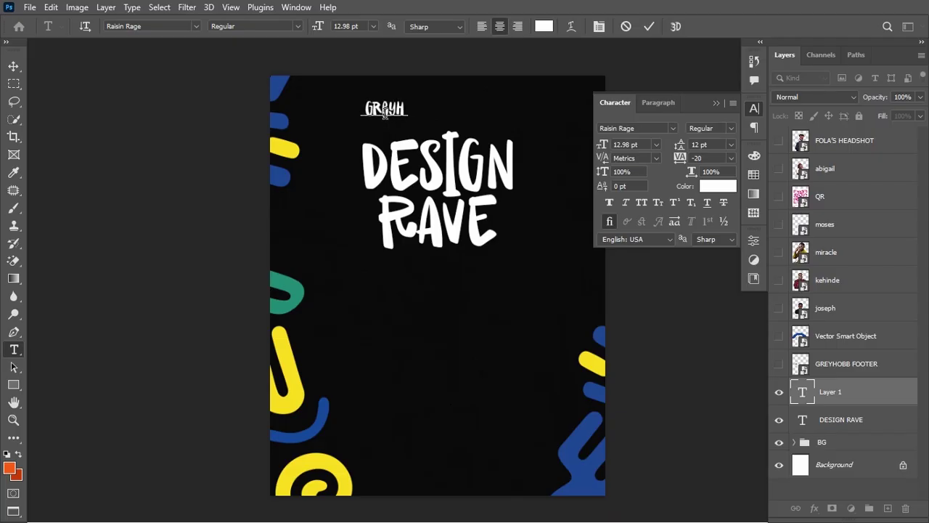
text(OBB)
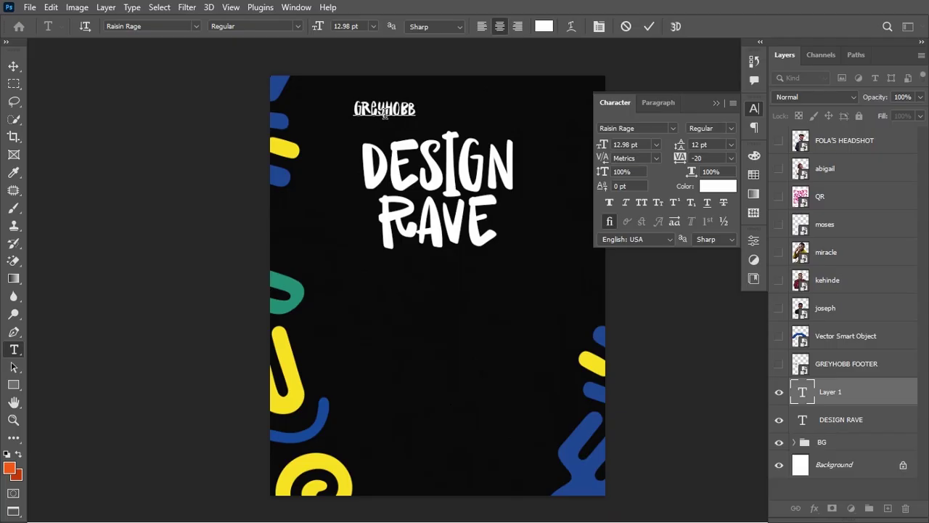
double_click(386, 116)
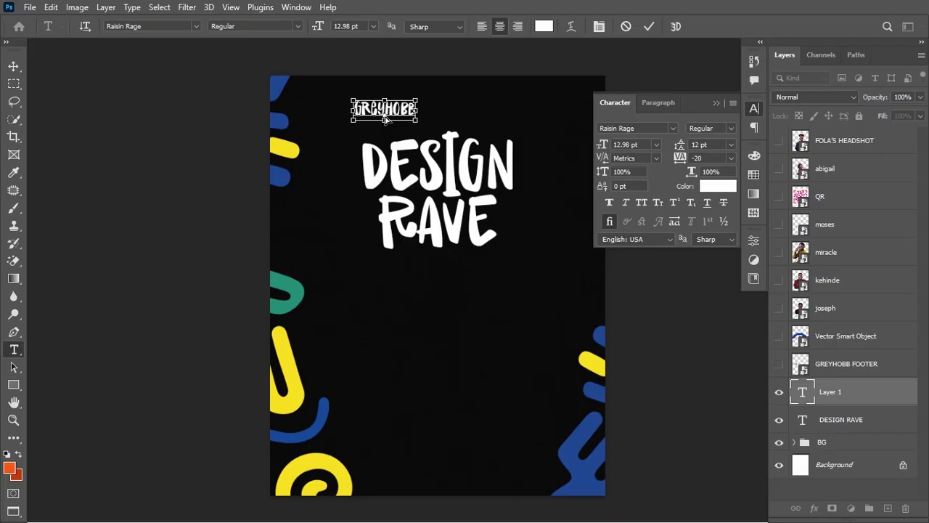
click(384, 117)
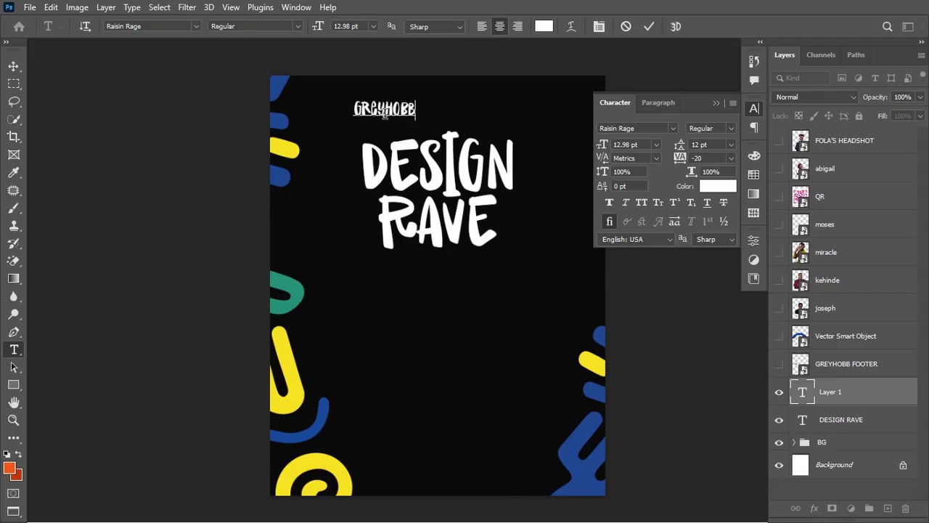
text('s)
key(ctrl+Return)
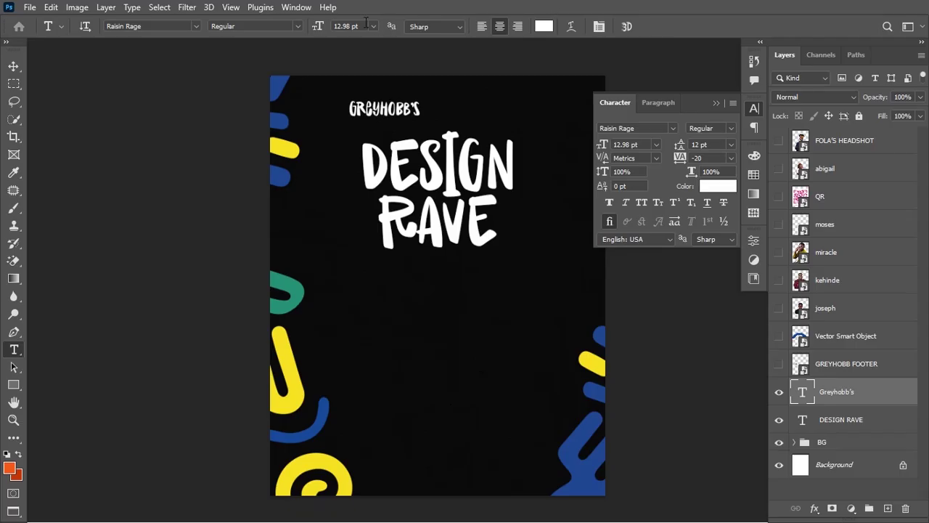
Set the Greyhobb's text's font to Bradley Hand ITC Regular and apply faux bold
click(196, 26)
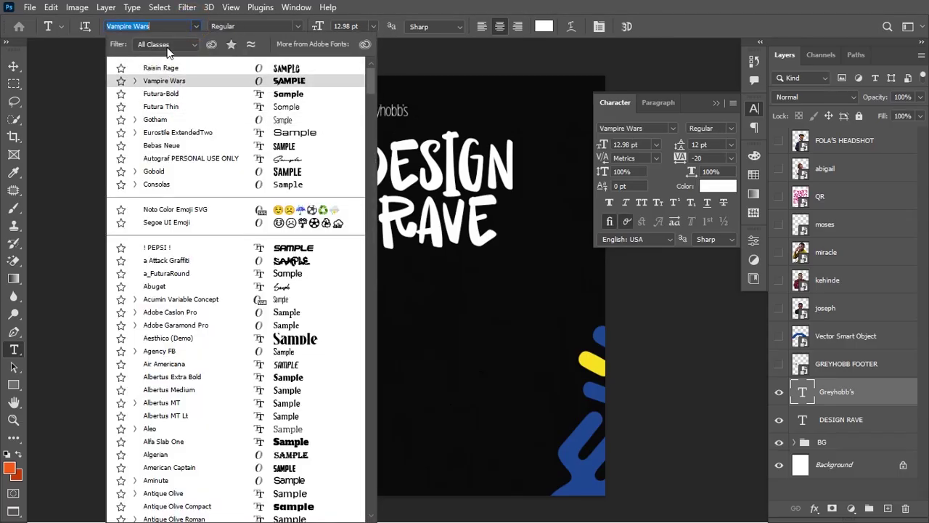
text(brad)
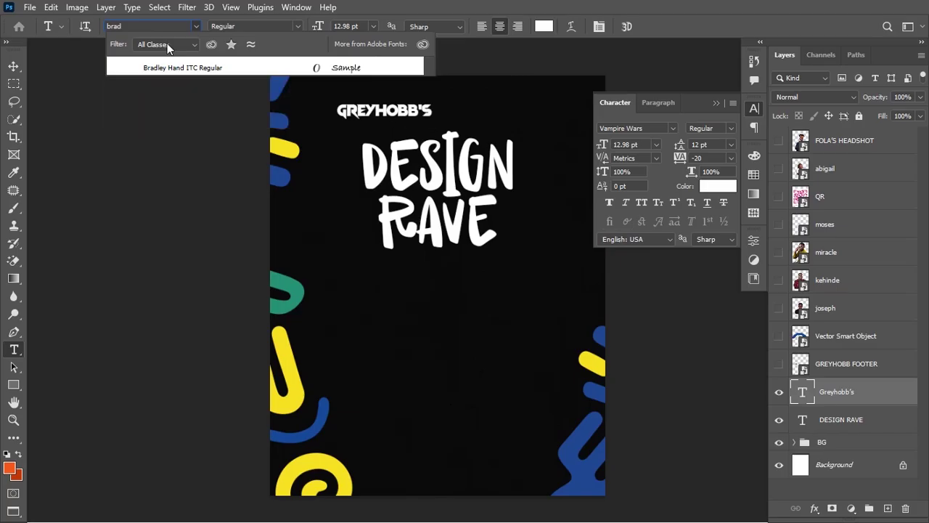
click(177, 66)
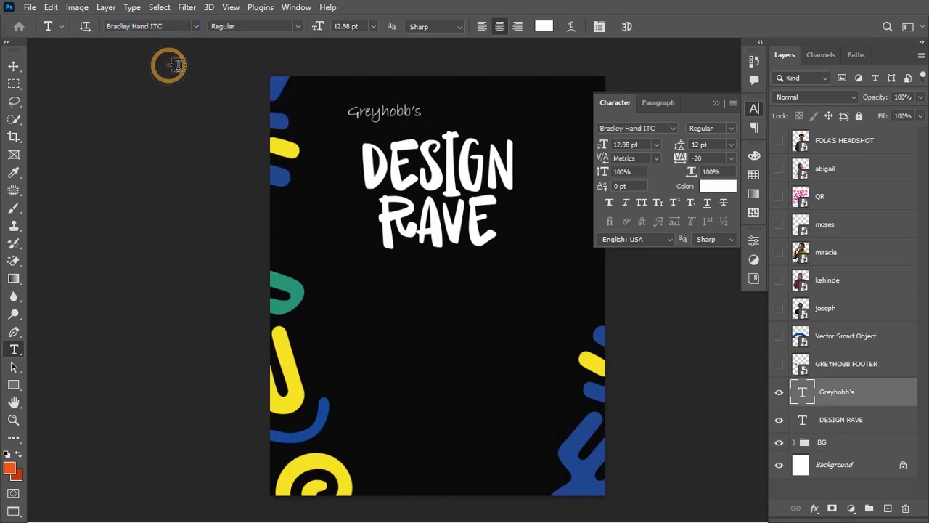
click(610, 203)
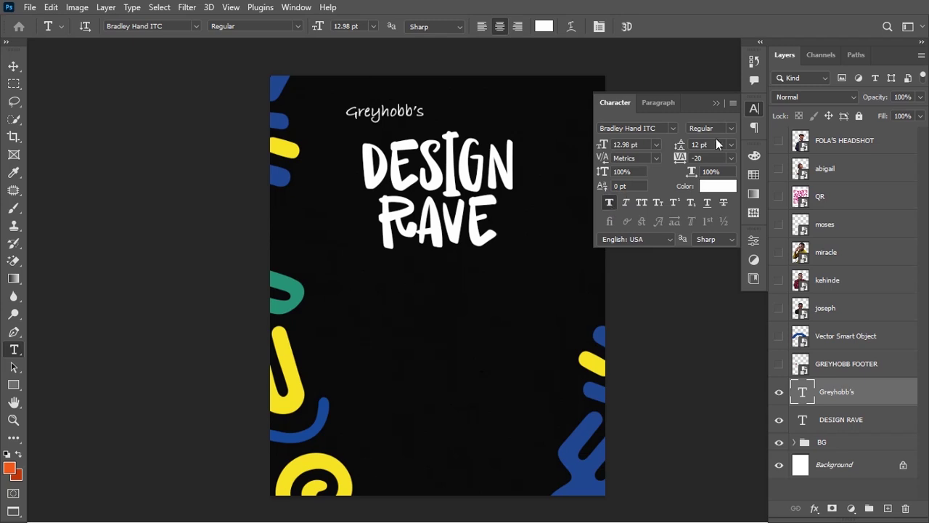
click(716, 103)
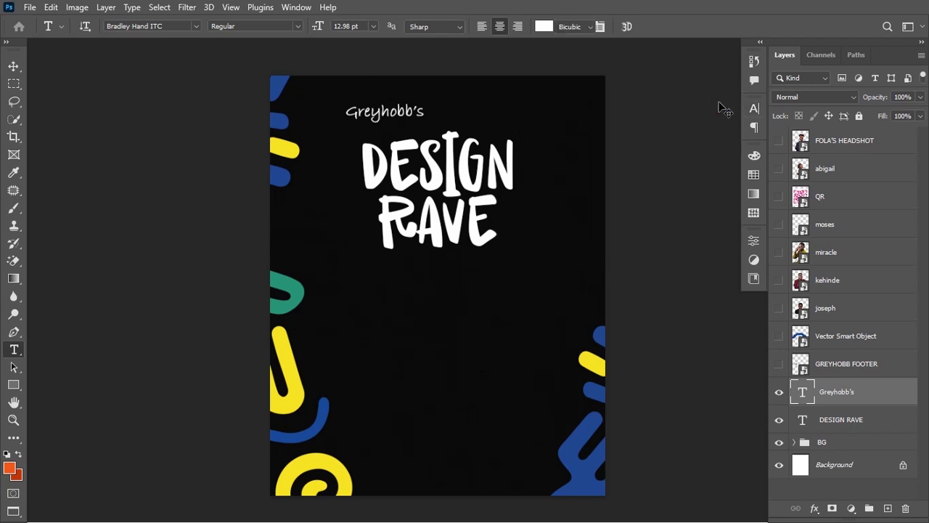
Position the Greyhobb's text closely above the first letters of DESIGN, aligned with the title's left edge
key(ctrl+t)
drag(412, 116, 429, 134)
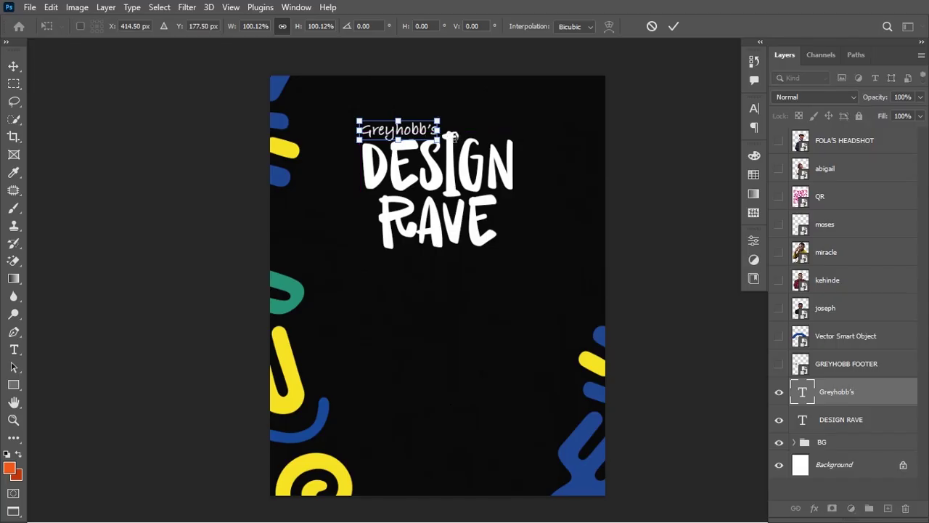
click(677, 26)
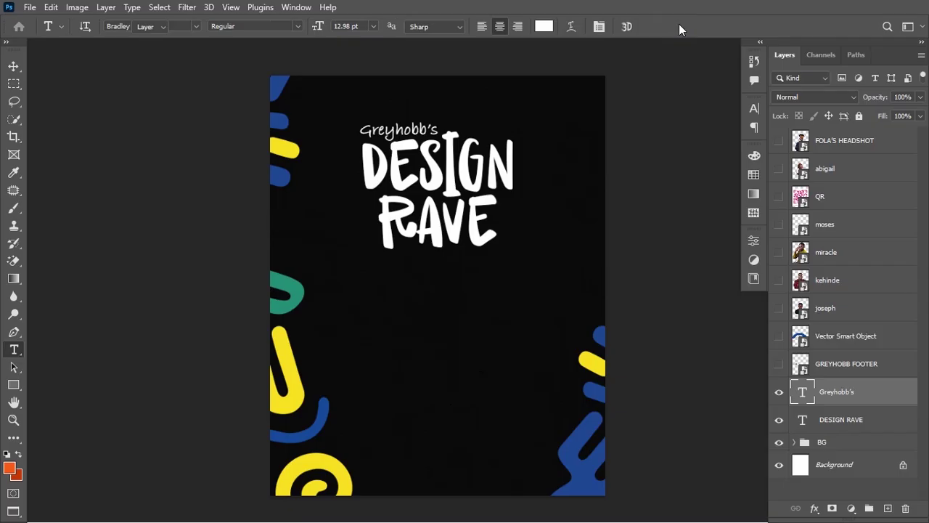
key(v)
key(shift+Up)
key(shift+Up)
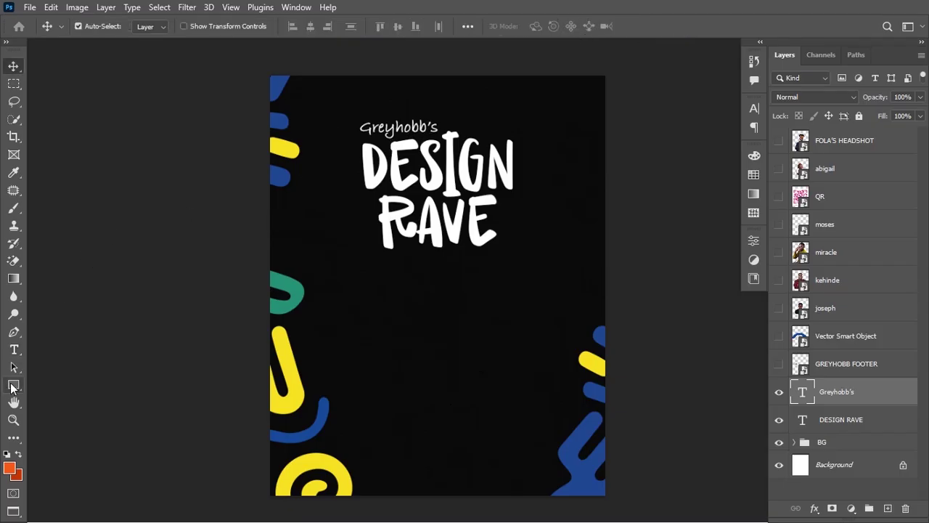
Draw a rectangle about 197 x 59 px below the title's left side and round all its corners to 11 px
drag(13, 385, 56, 383)
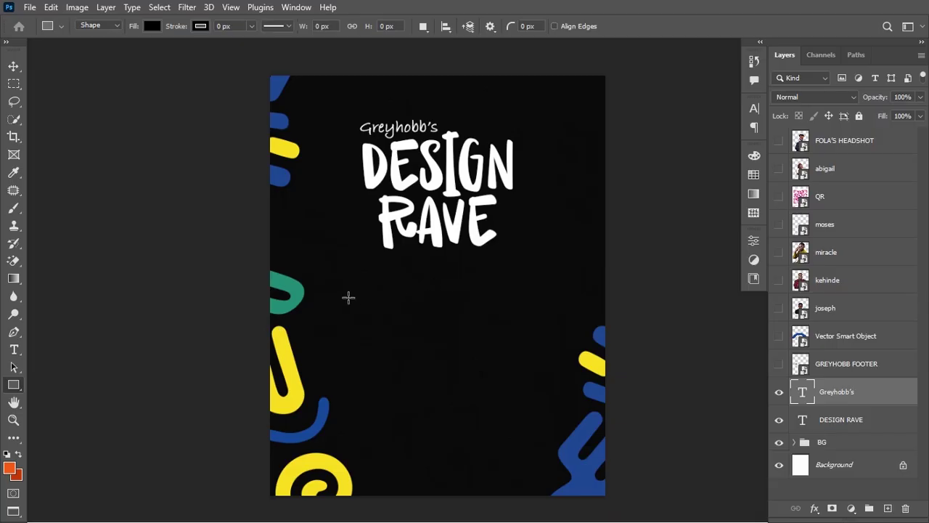
mouse_move(344, 297)
mouse_down()
mouse_move(402, 299)
mouse_move(406, 309)
mouse_move(457, 317)
mouse_move(404, 313)
mouse_up()
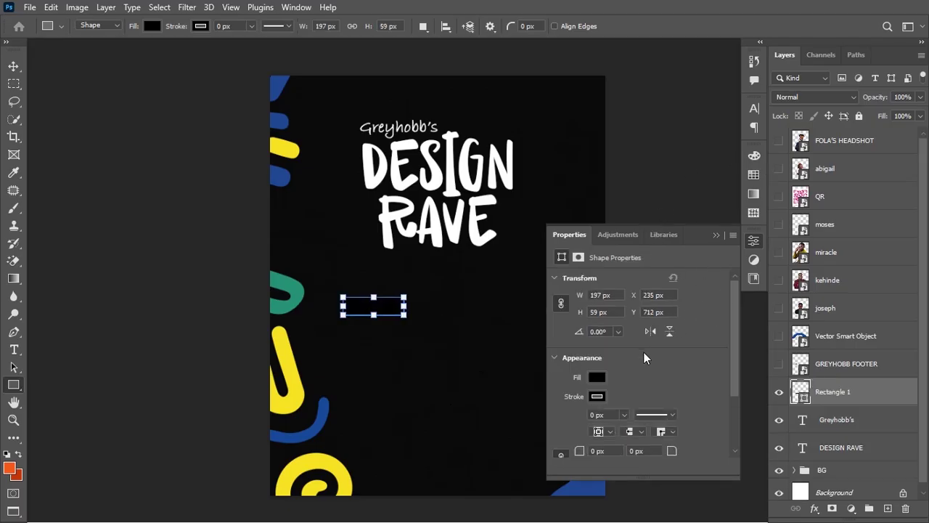
scroll(671, 365, down, 3)
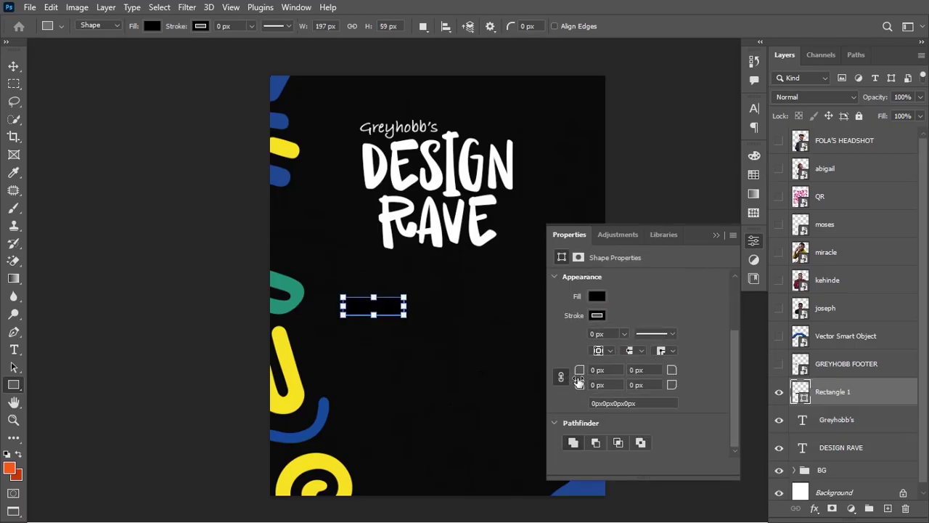
drag(577, 376, 587, 372)
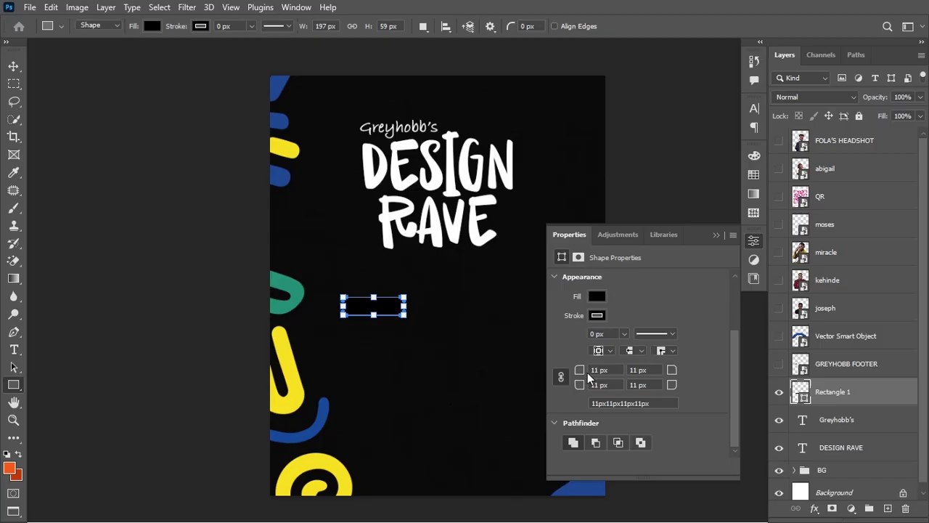
Set the rounded rectangle's fill colour to red (fb3d46)
click(596, 297)
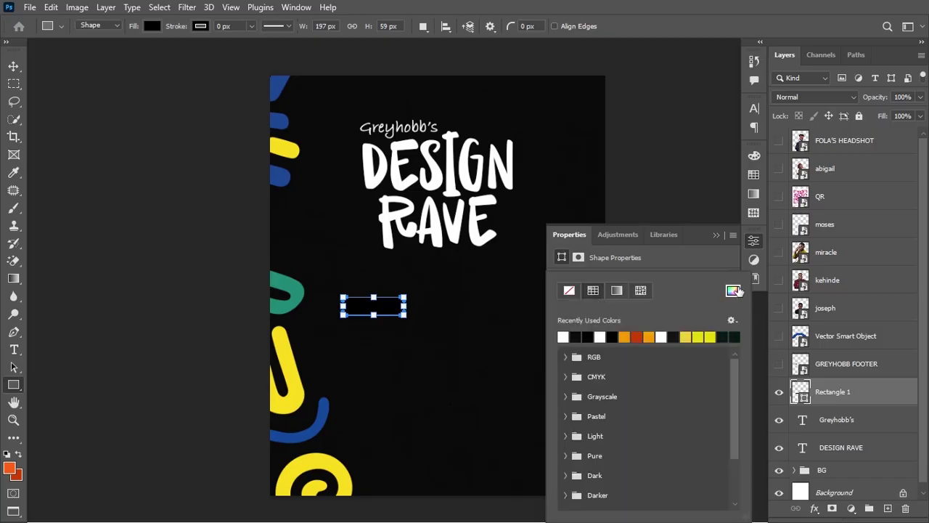
click(804, 397)
double_click(804, 398)
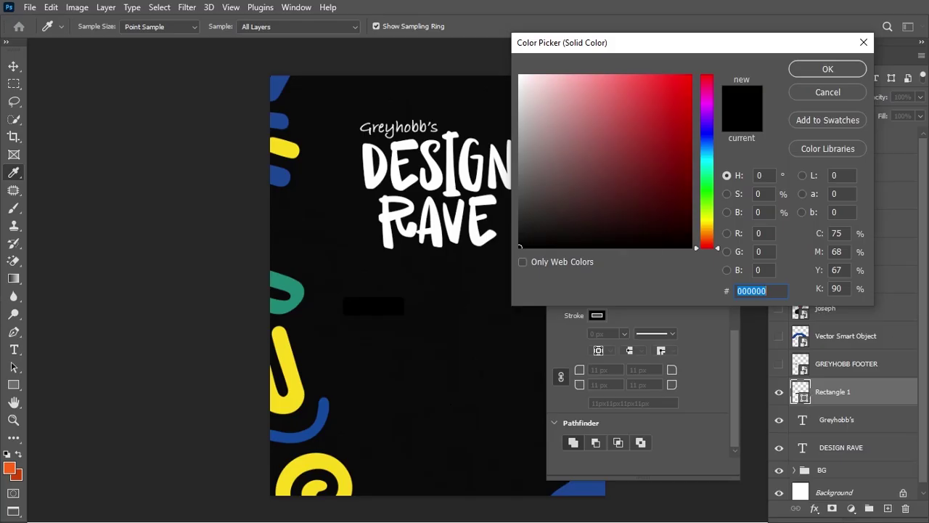
text(fb)
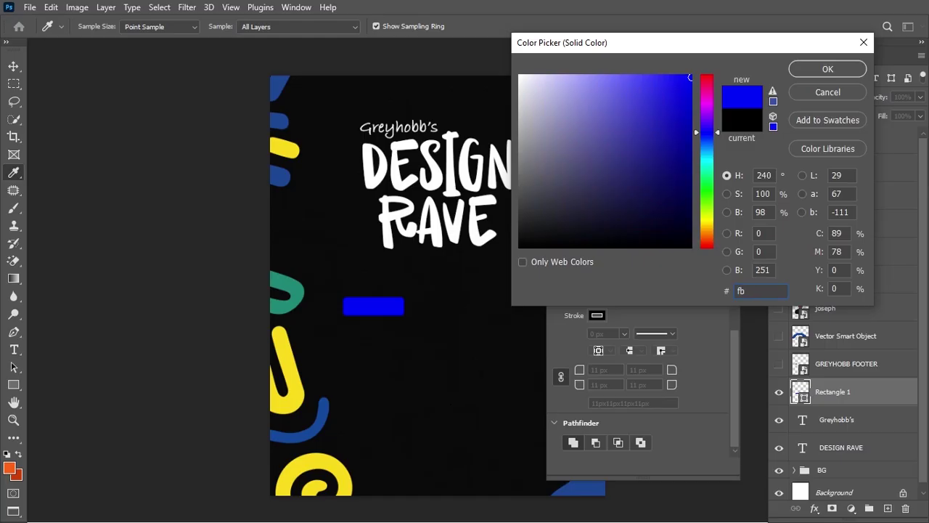
text(3d)
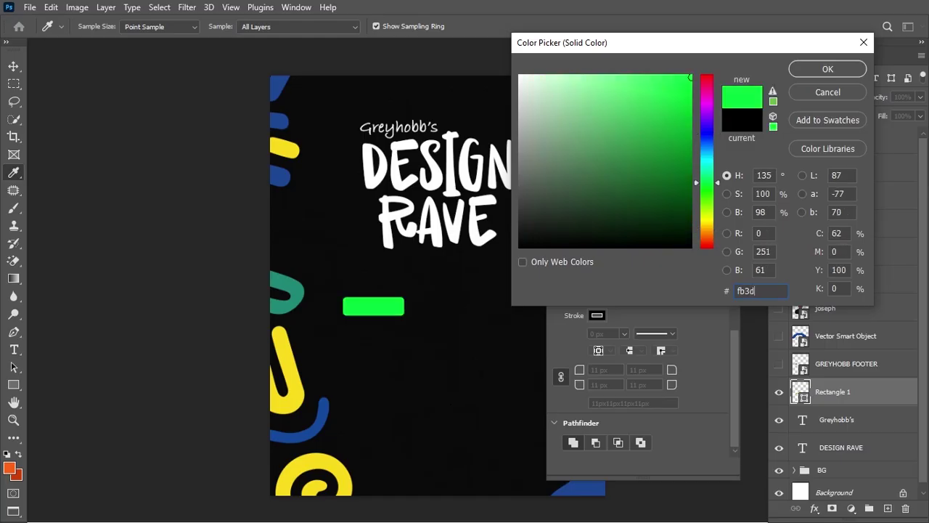
text(46)
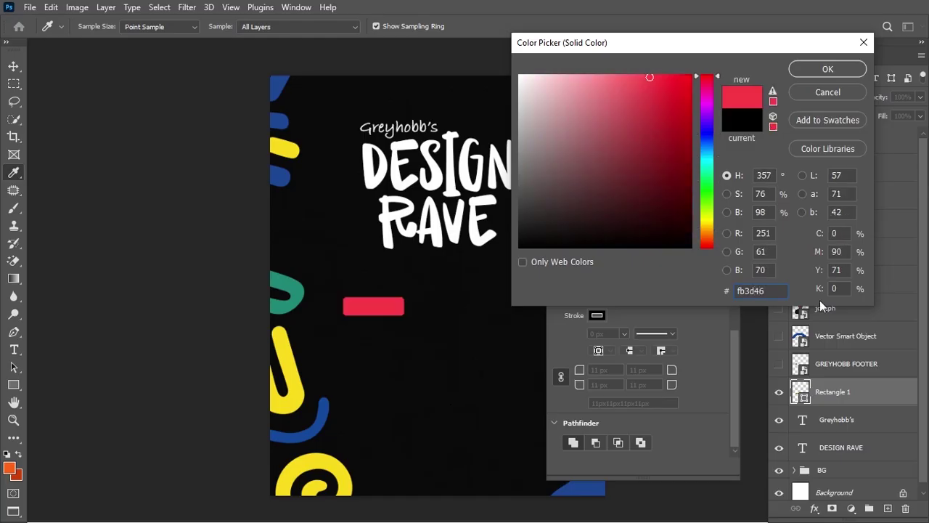
click(833, 68)
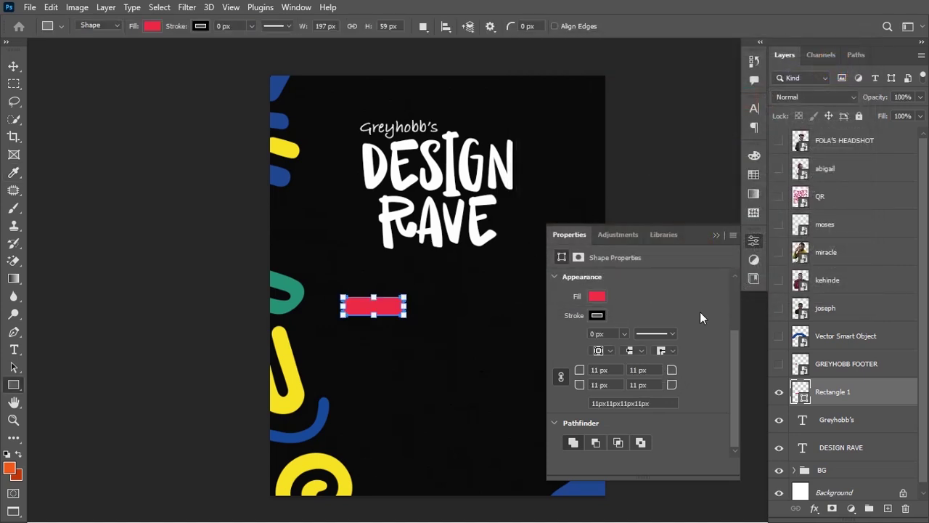
Move the red rounded rectangle above the N of DESIGN and set all its corner radii to 25 px
double_click(801, 397)
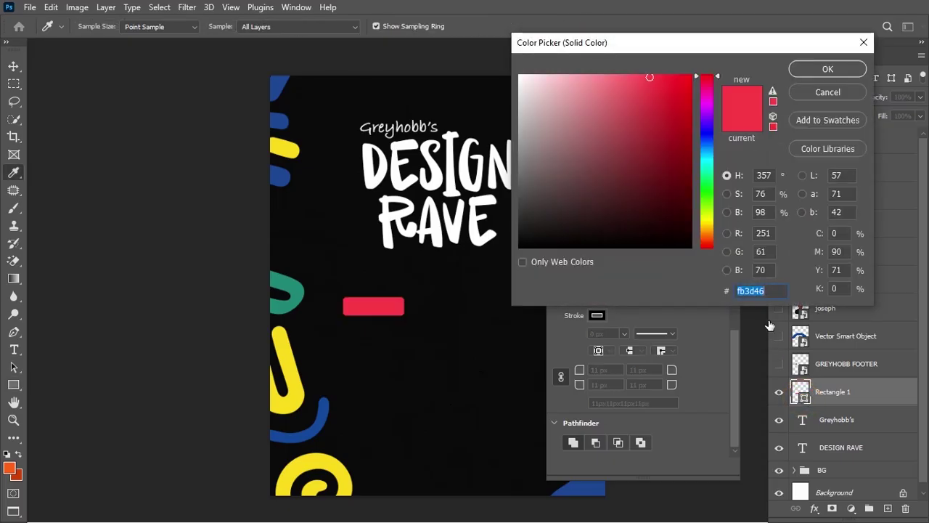
key(Return)
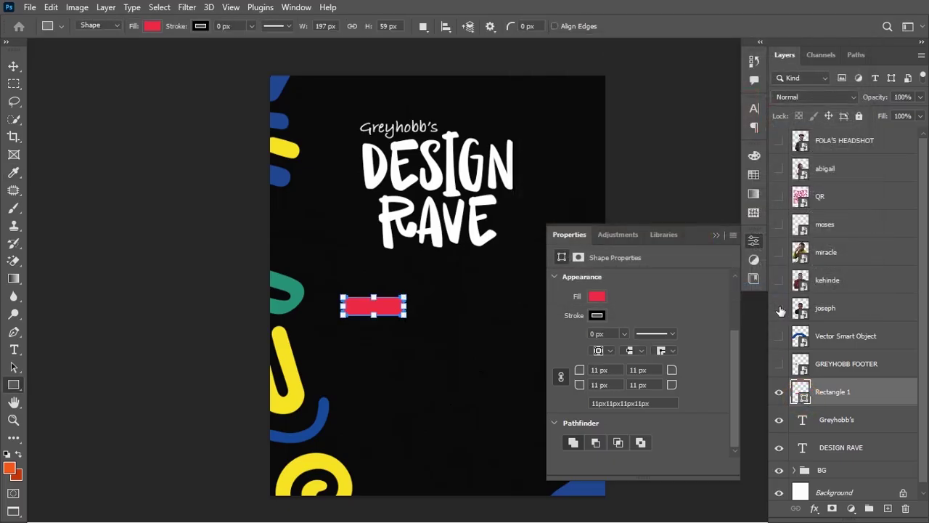
click(12, 66)
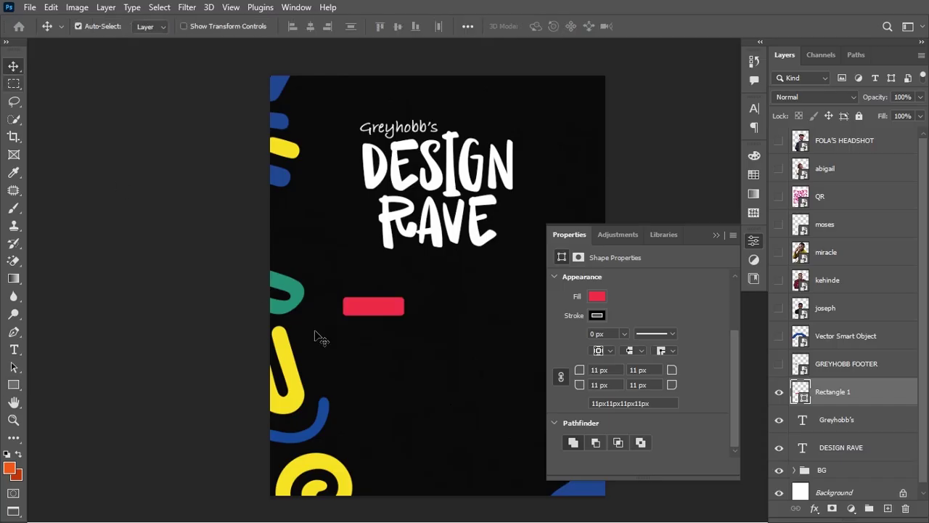
drag(376, 306, 520, 108)
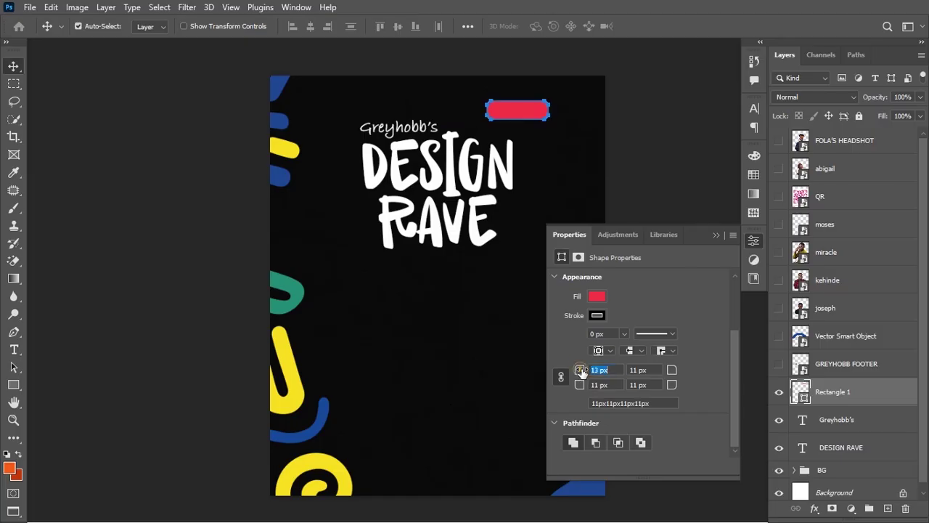
drag(579, 370, 592, 371)
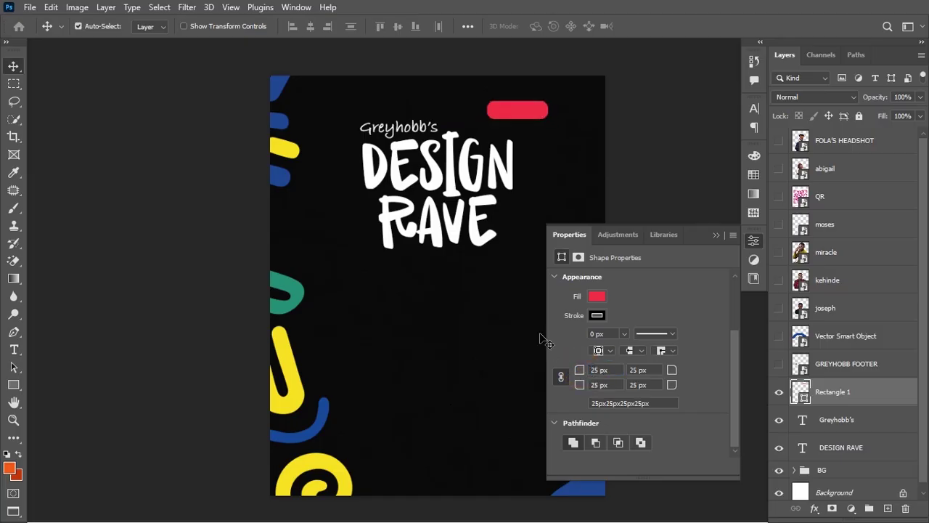
Add a separate text line reading "Hangout" in the empty area below the DESIGN RAVE title
key(t)
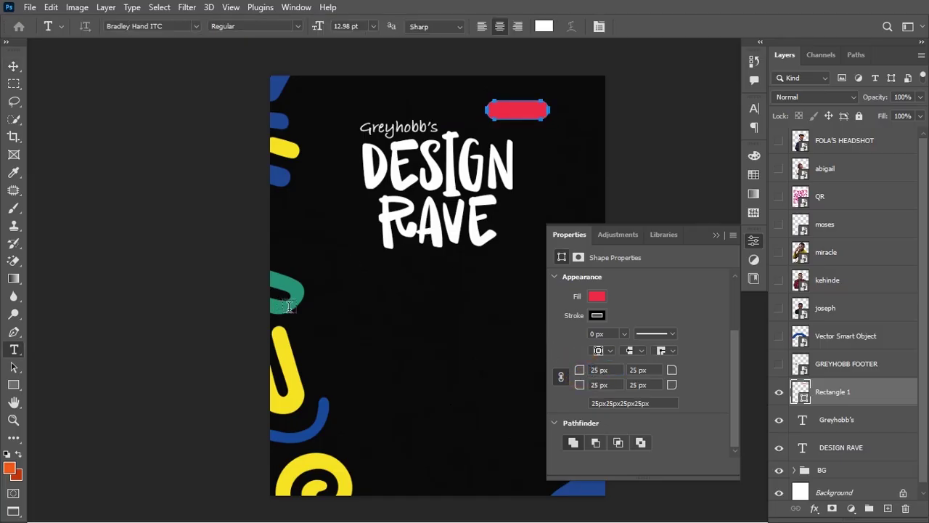
click(375, 324)
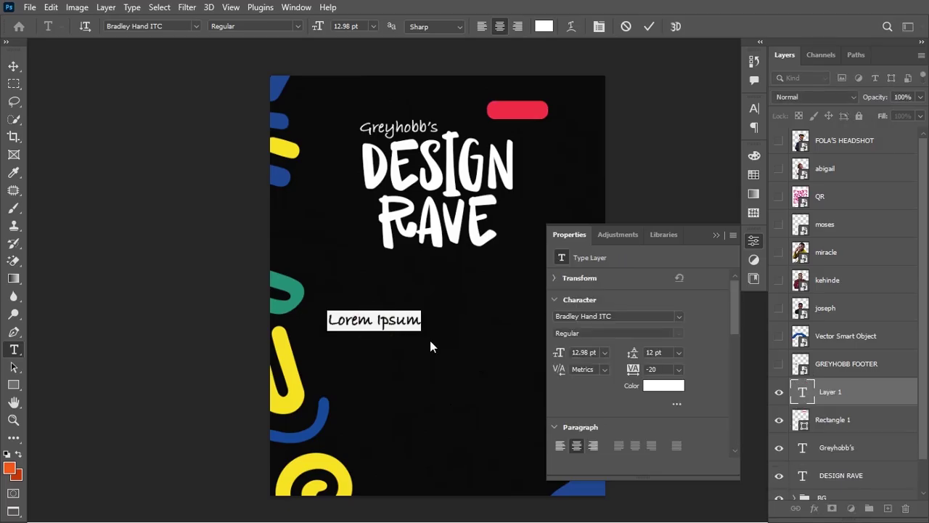
key(BackSpace)
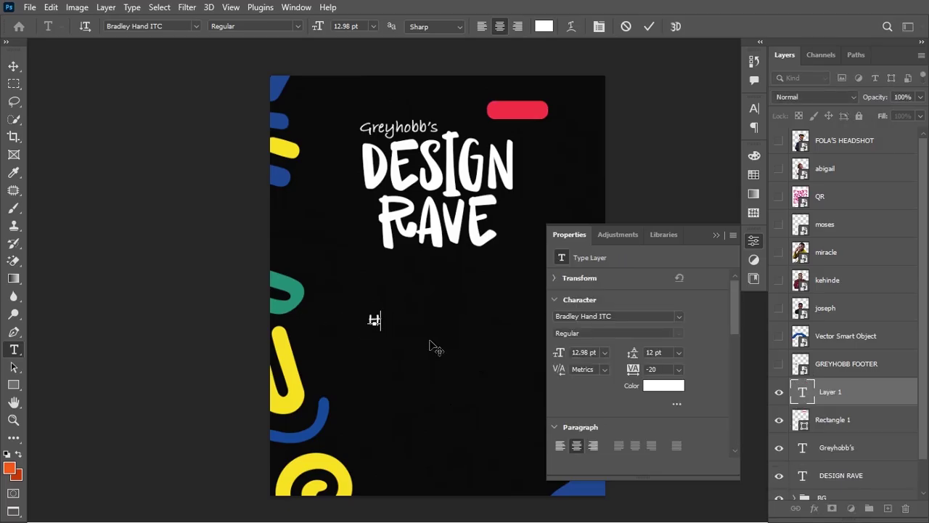
text(Houn)
key(BackSpace)
key(BackSpace)
text(ngout)
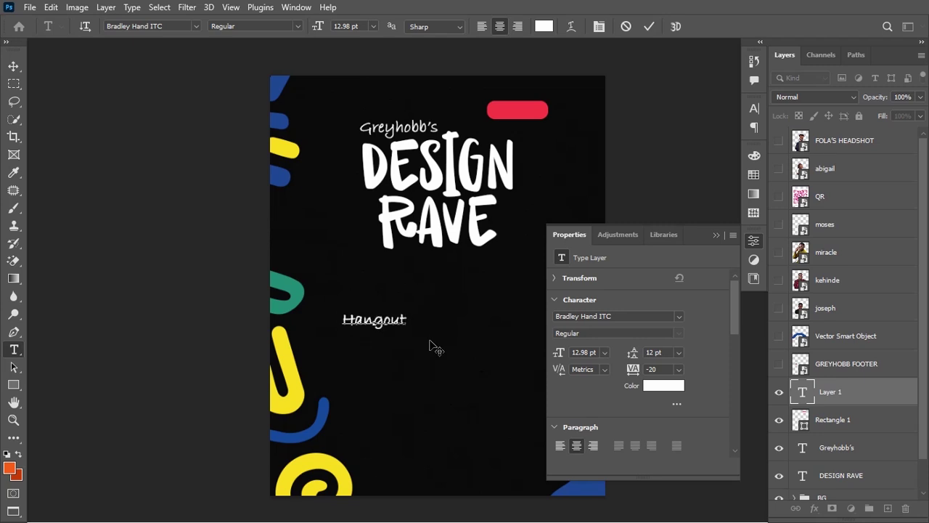
click(429, 339)
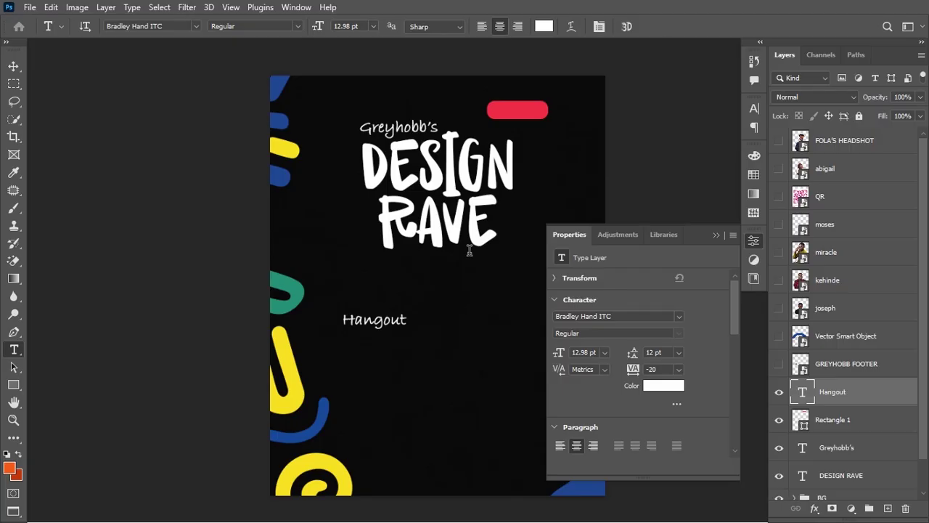
Set the Hangout text's font to Urbanist Black
click(622, 315)
text(u)
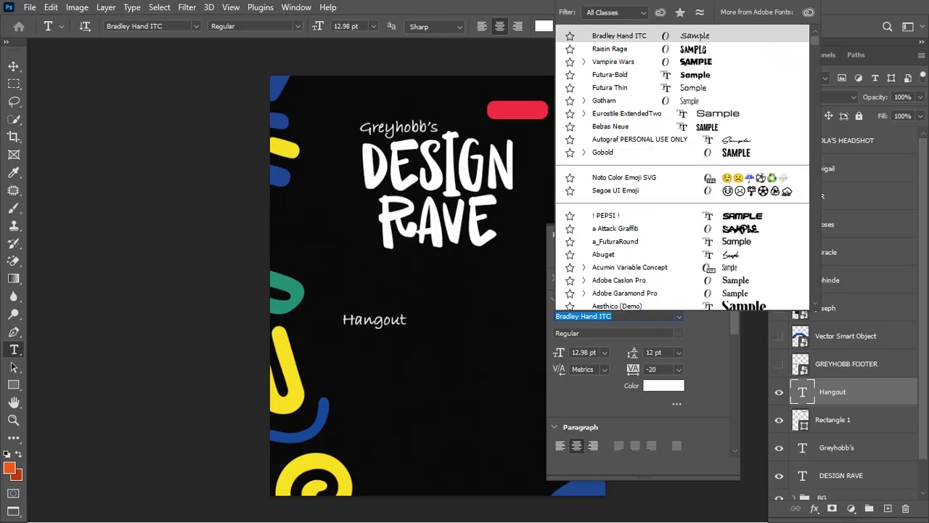
text(rbanist)
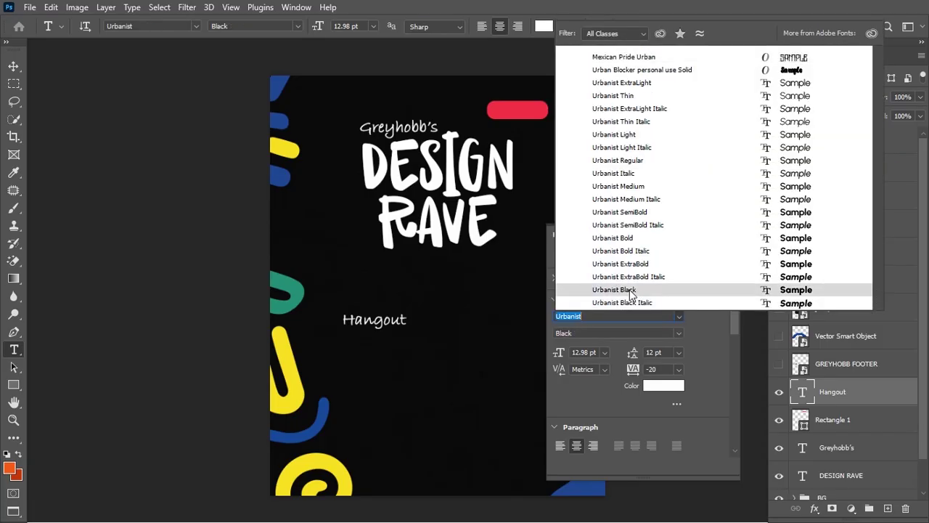
click(630, 290)
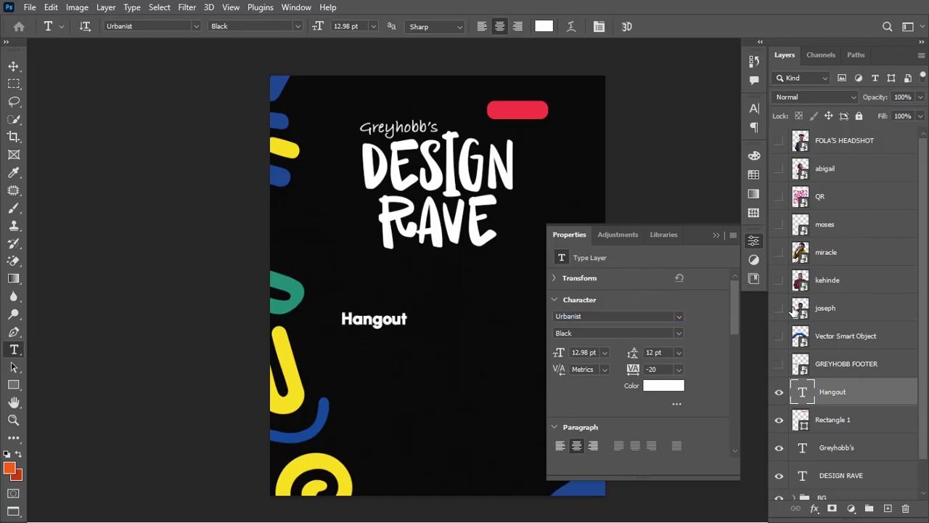
Scale the Hangout text down to about 6.68 pt and place it inside the red rounded rectangle
key(ctrl+t)
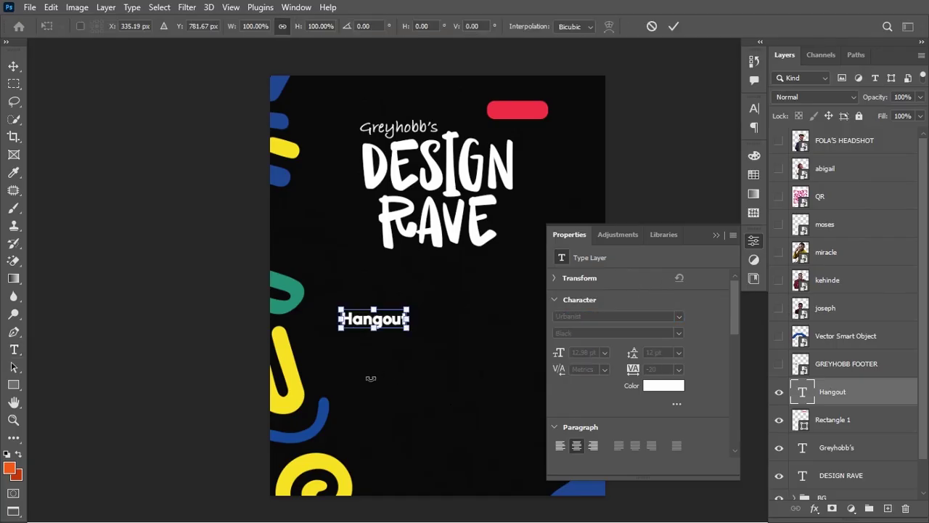
drag(409, 327, 528, 114)
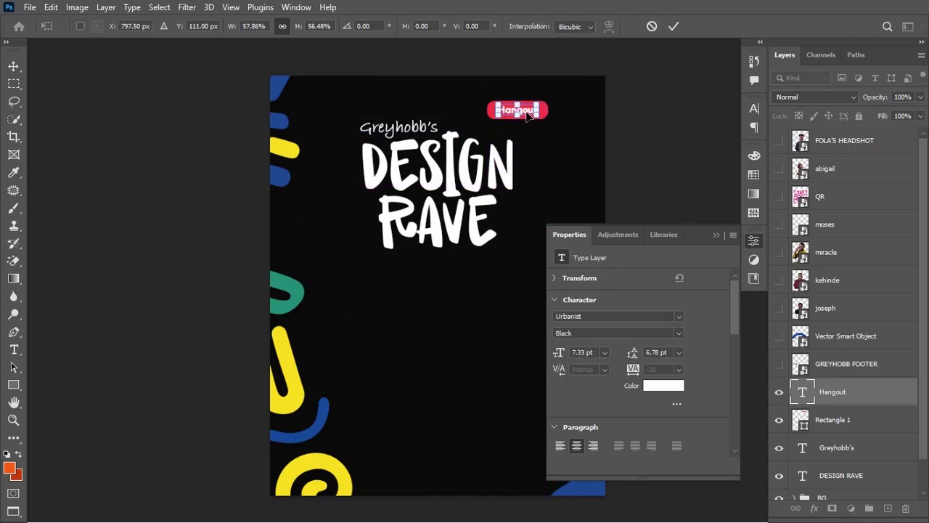
double_click(534, 113)
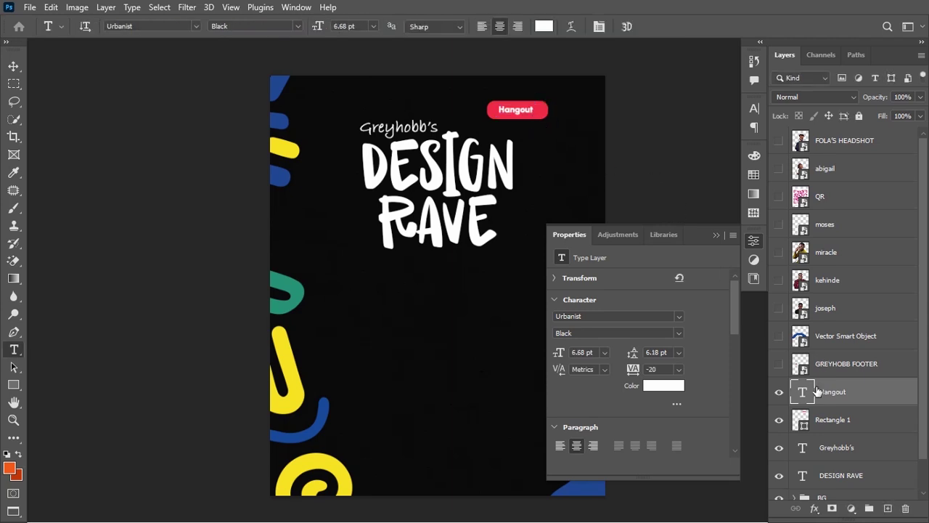
Centre the Hangout text horizontally and vertically within the bounds of the red rounded rectangle
ctrl+click(803, 427)
click(777, 394)
click(778, 392)
click(13, 66)
click(310, 26)
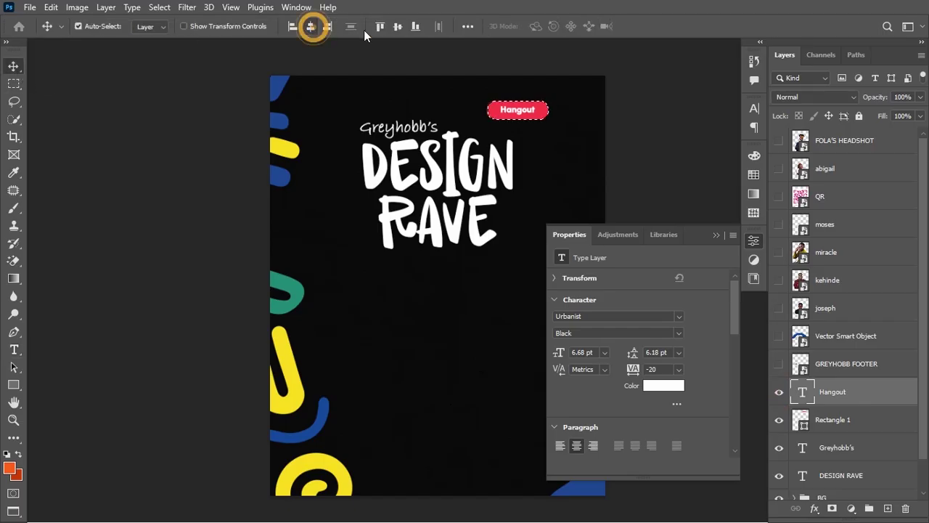
click(396, 29)
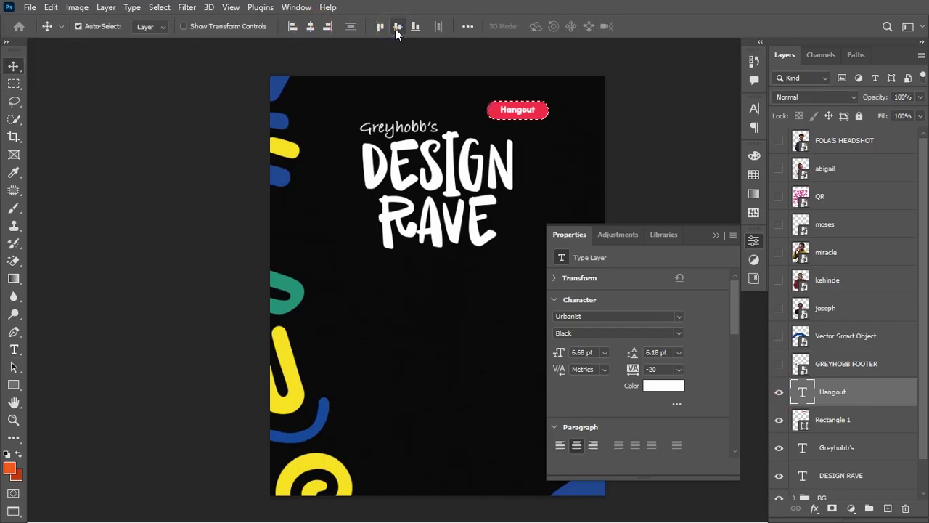
key(ctrl+d)
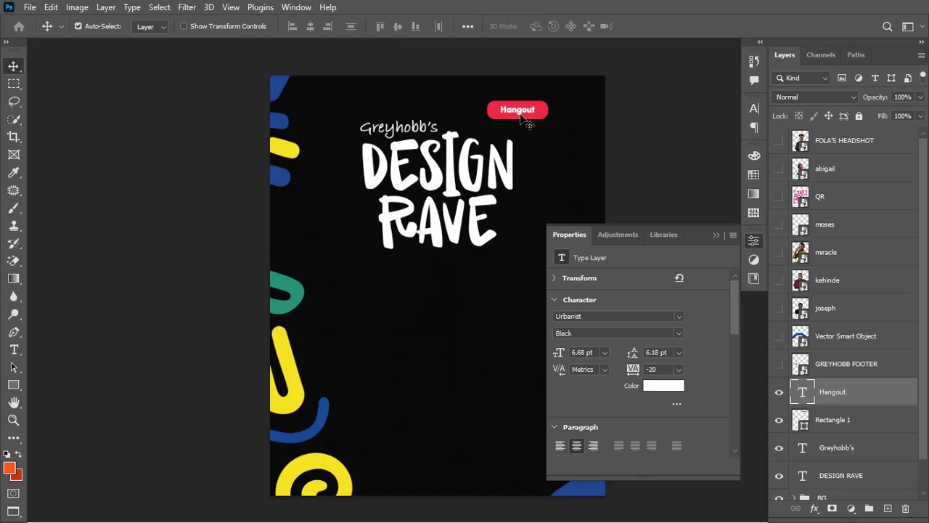
Group the Hangout text with its red rectangle as "handgout" and place the group below the Greyhobb's layer
shift+click(860, 423)
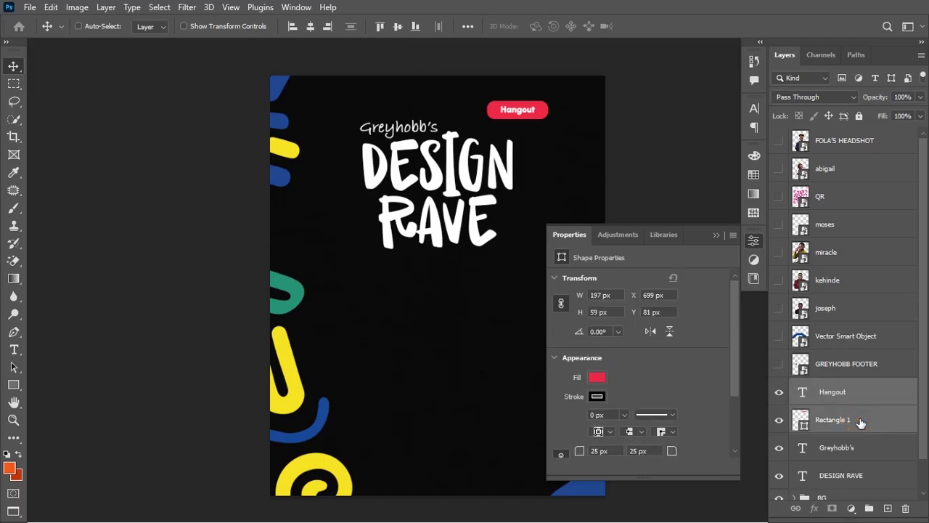
key(ctrl+g)
double_click(834, 389)
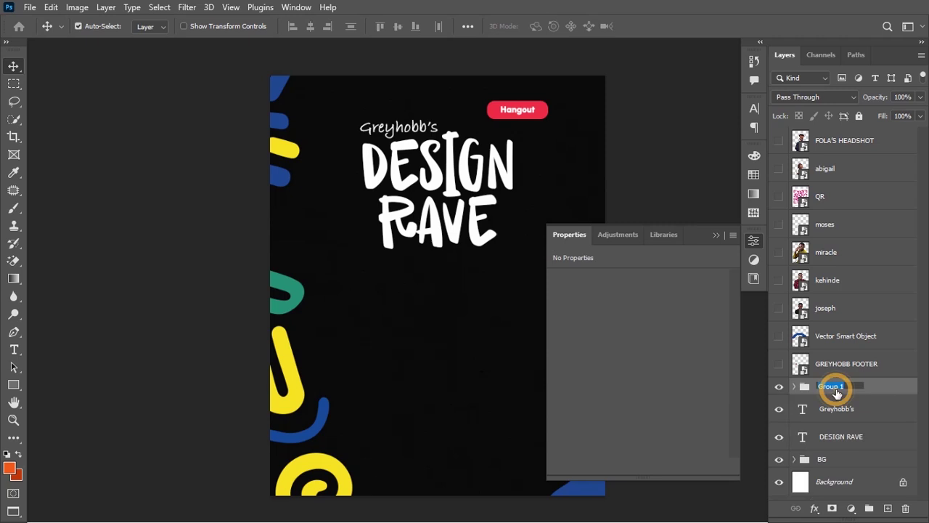
text(andgout)
key(Return)
drag(838, 391, 835, 428)
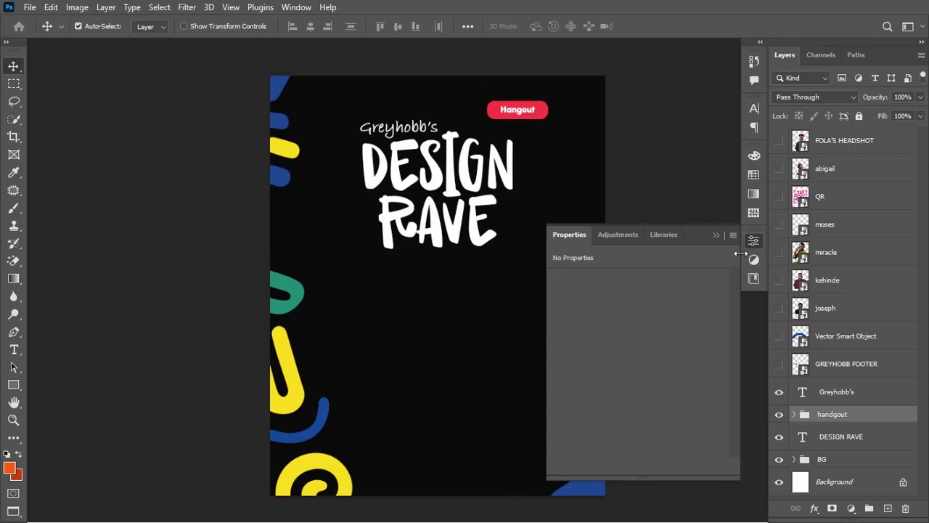
Apply a linear Gradient Overlay to the DESIGN RAVE text, without a Color Overlay, and set its angle to -5°
click(868, 432)
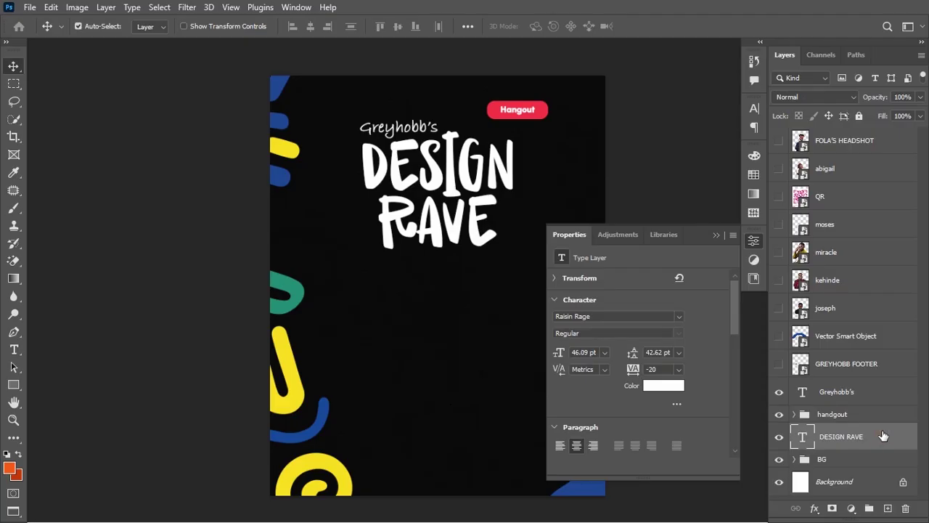
double_click(883, 435)
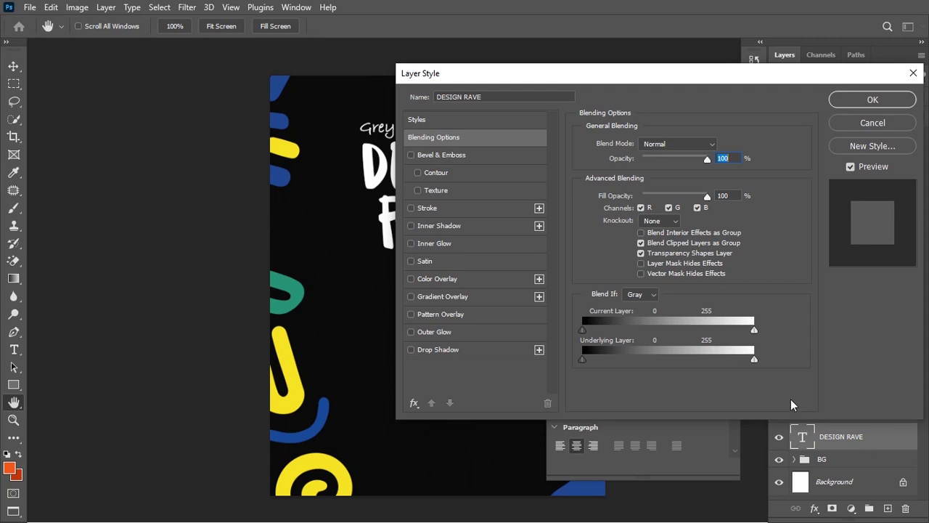
click(443, 283)
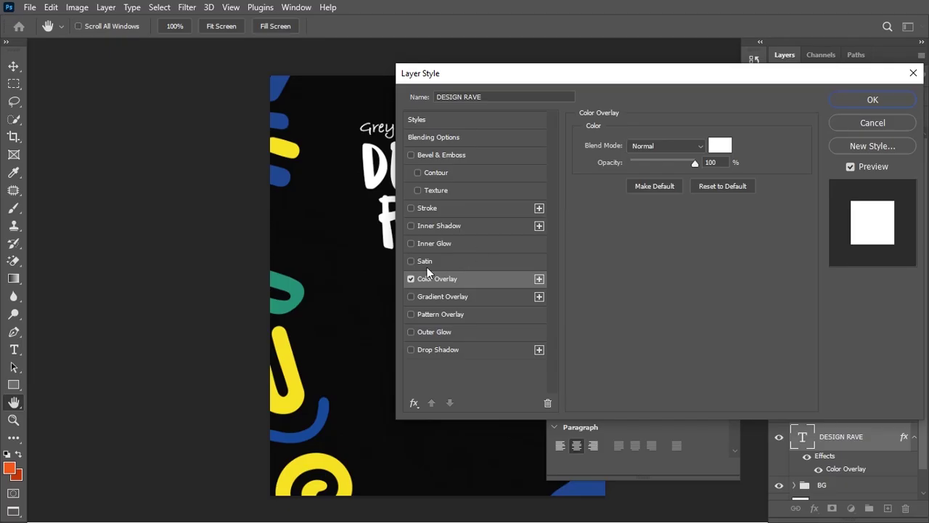
click(410, 278)
click(439, 296)
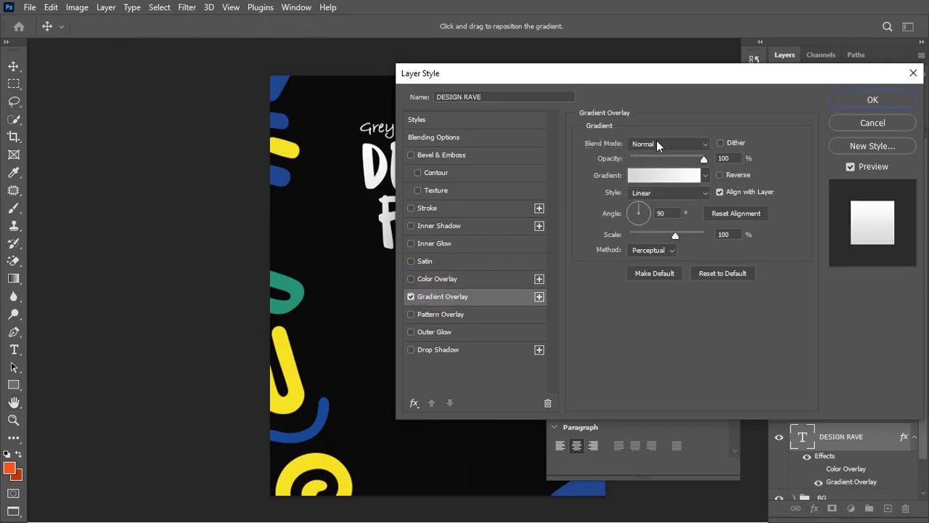
click(659, 212)
key(BackSpace)
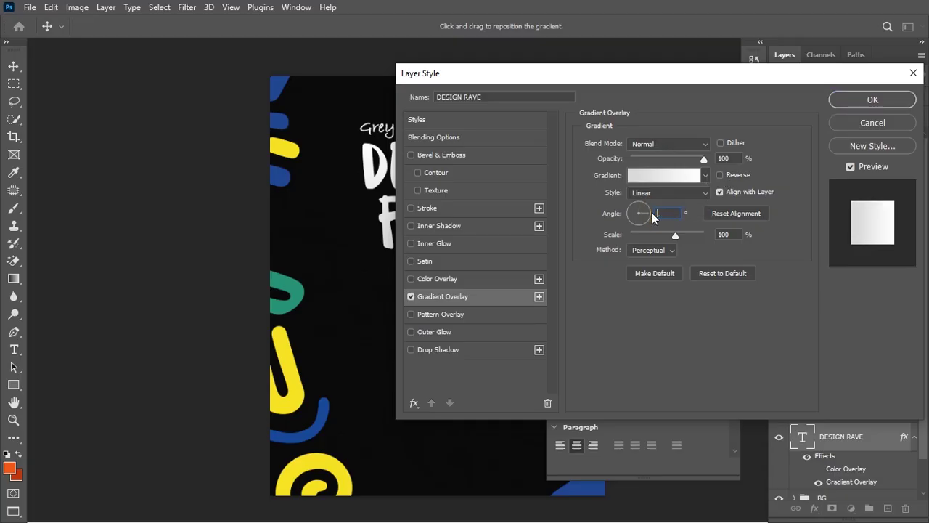
text(-5)
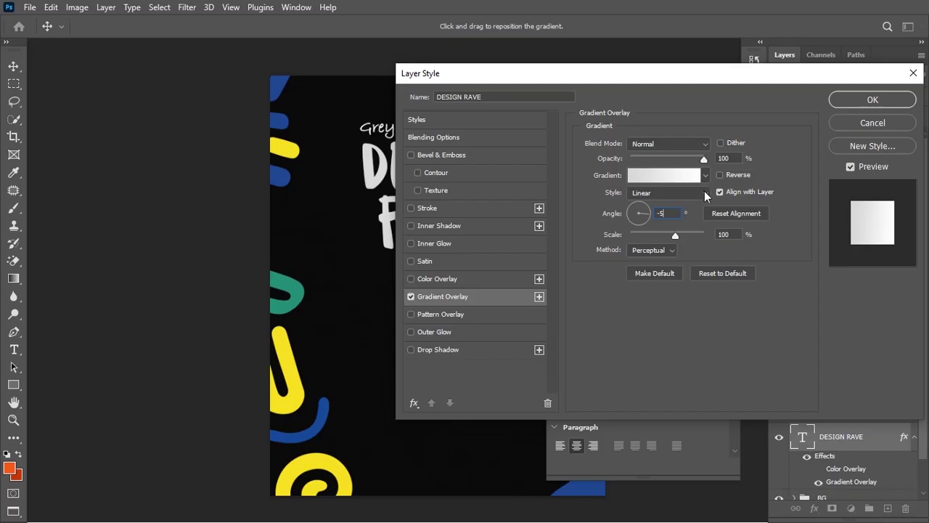
Set the starting colour stop of the DESIGN RAVE gradient to golden yellow (efc235)
click(643, 180)
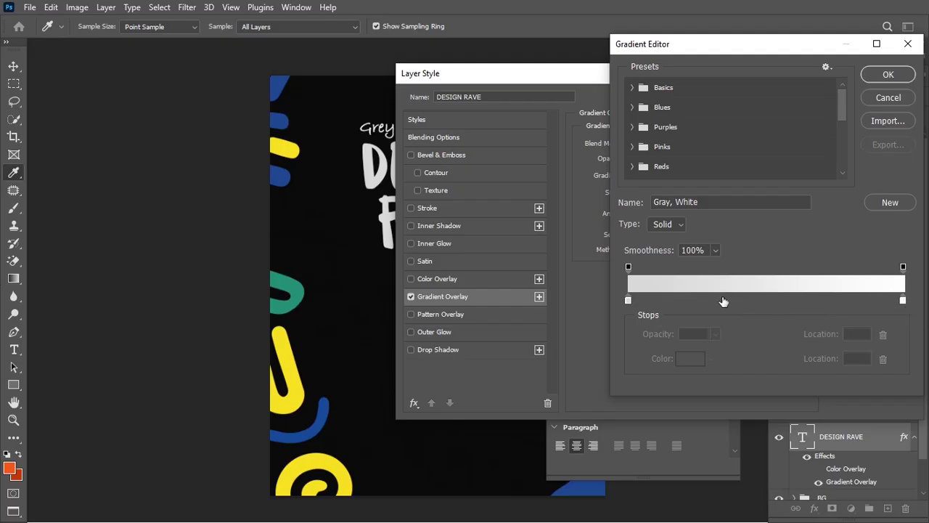
click(630, 301)
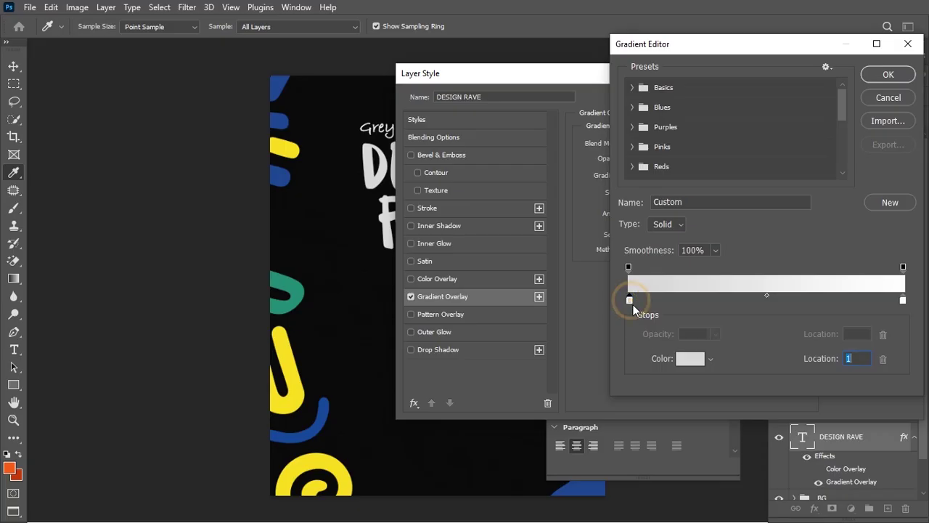
click(691, 358)
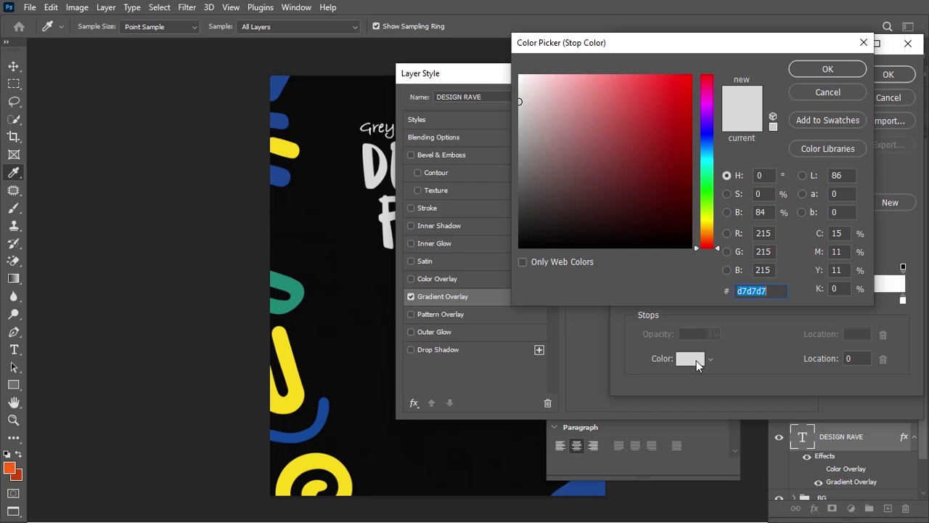
text(ef)
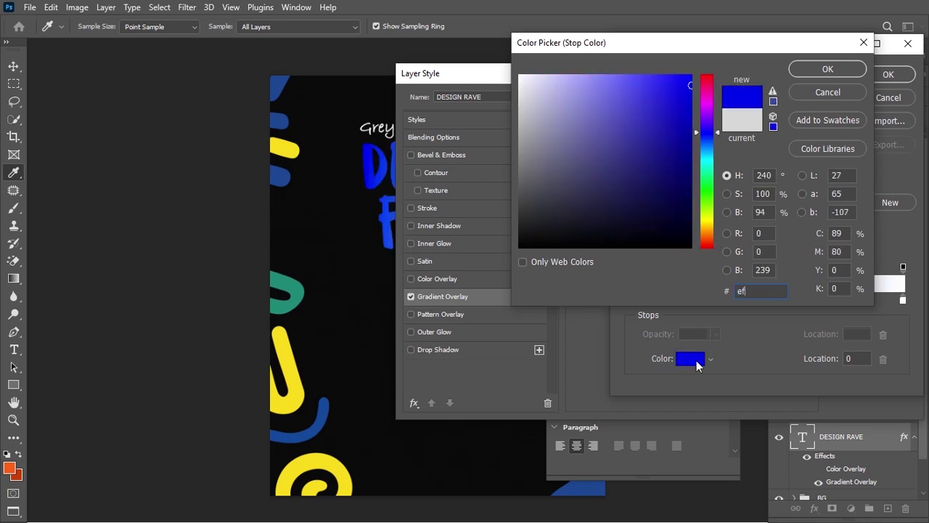
text(c)
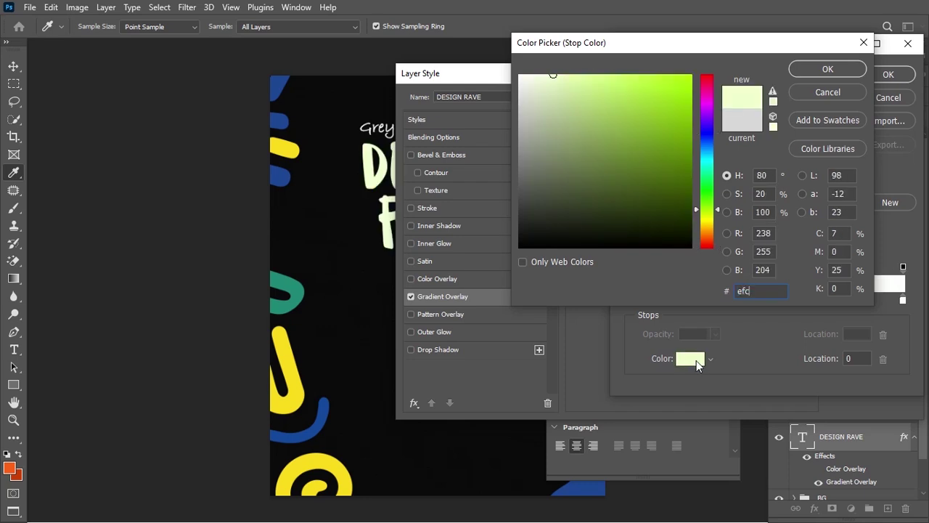
text(235)
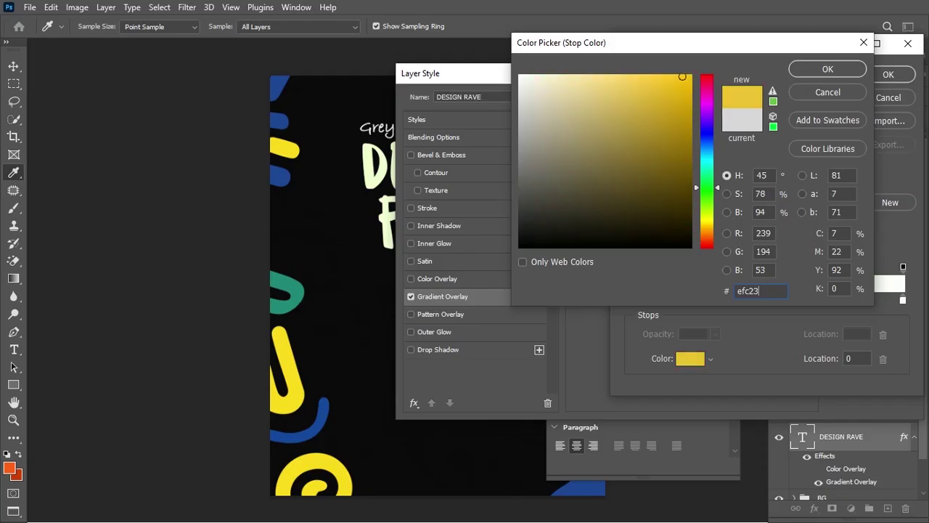
click(832, 70)
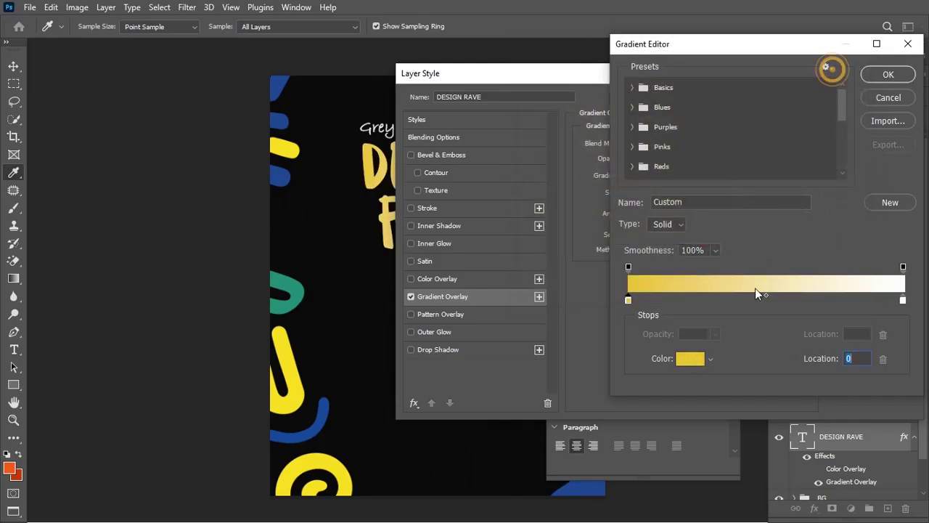
Set the ending colour stop of the DESIGN RAVE gradient to magenta (a20c78)
click(902, 300)
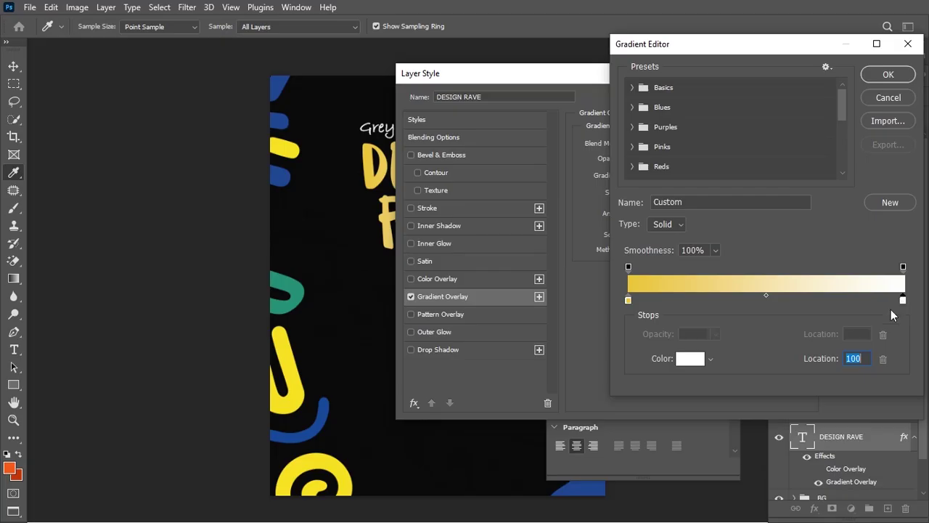
click(684, 359)
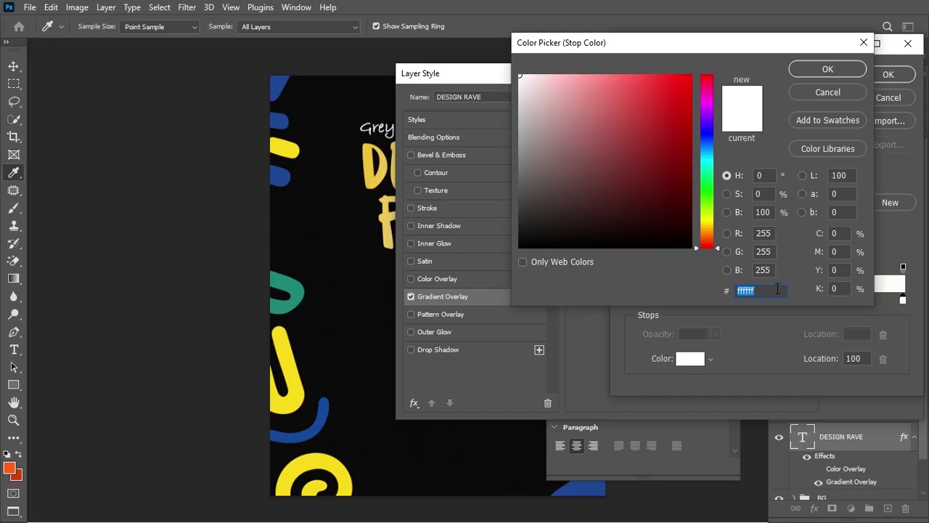
text(a2)
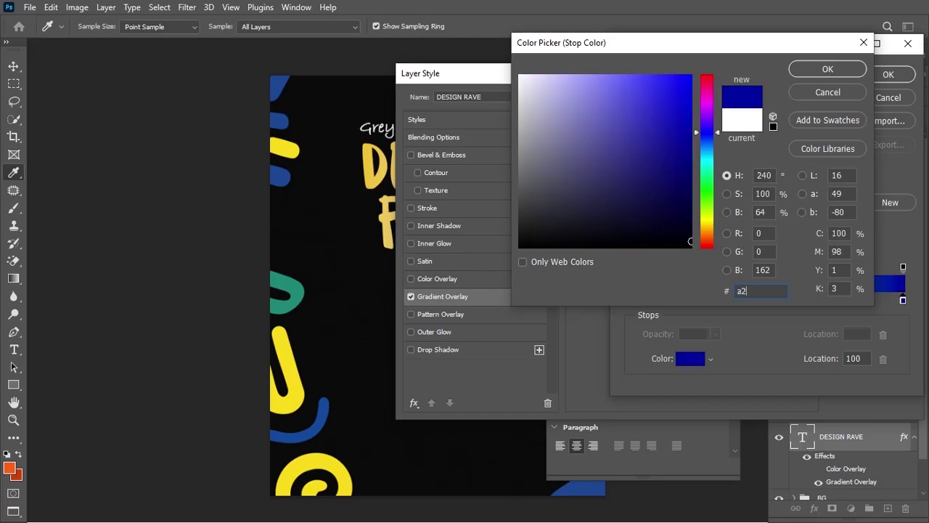
text(0)
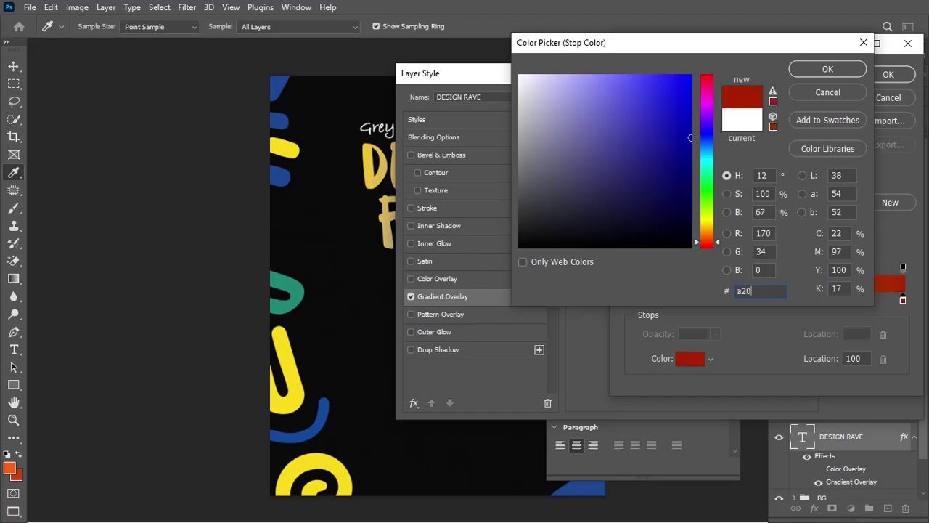
text(c78)
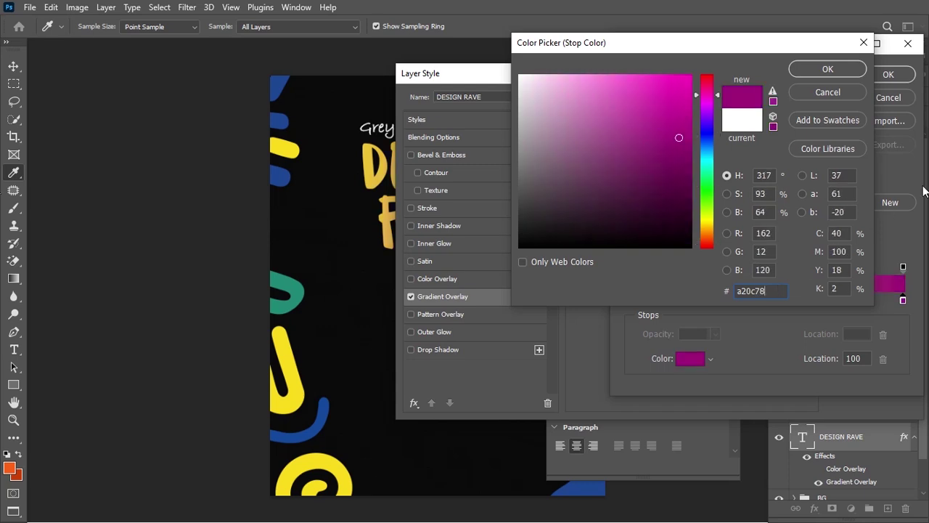
click(852, 71)
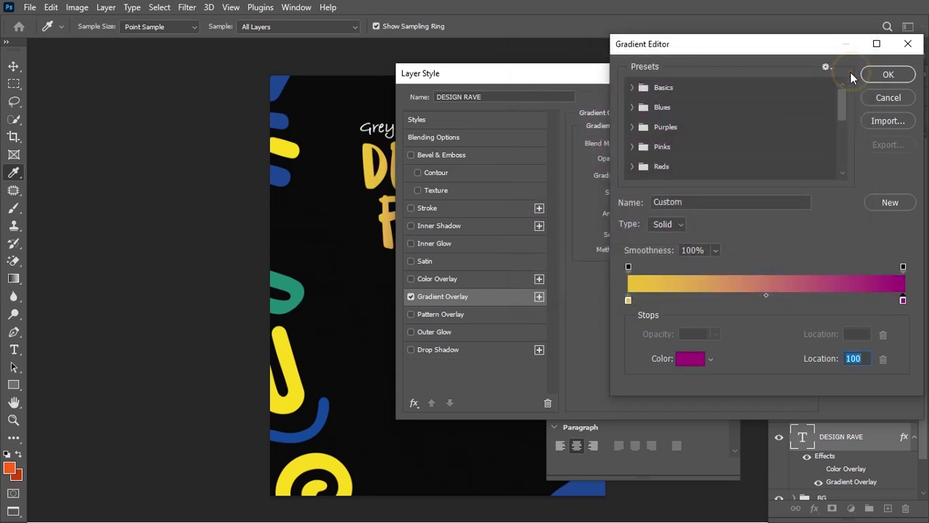
Add a middle colour stop at location 47 in the DESIGN RAVE gradient and colour it orange (d9772a)
click(752, 296)
drag(752, 296, 759, 301)
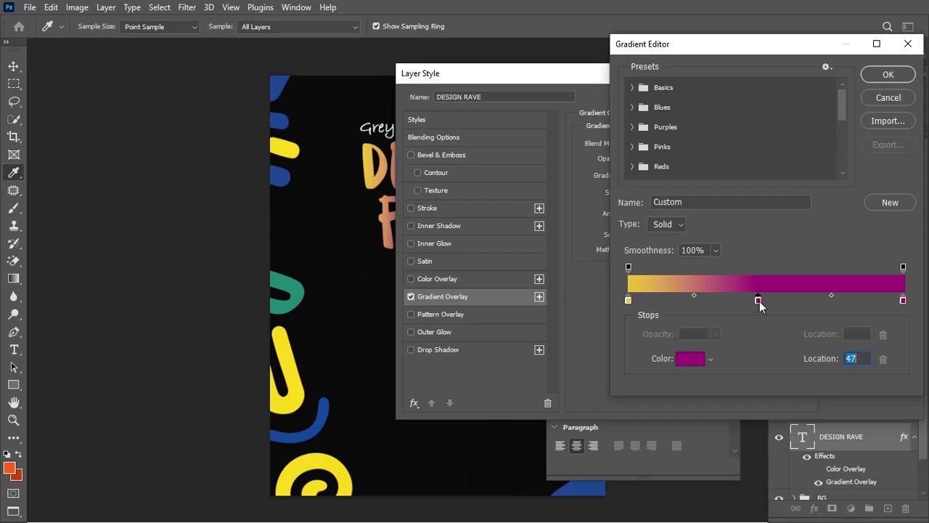
click(693, 357)
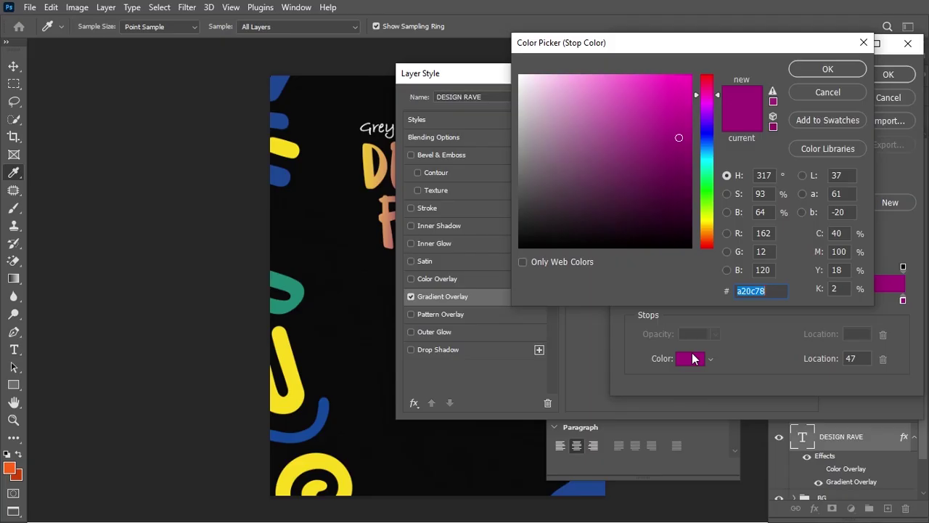
text(d)
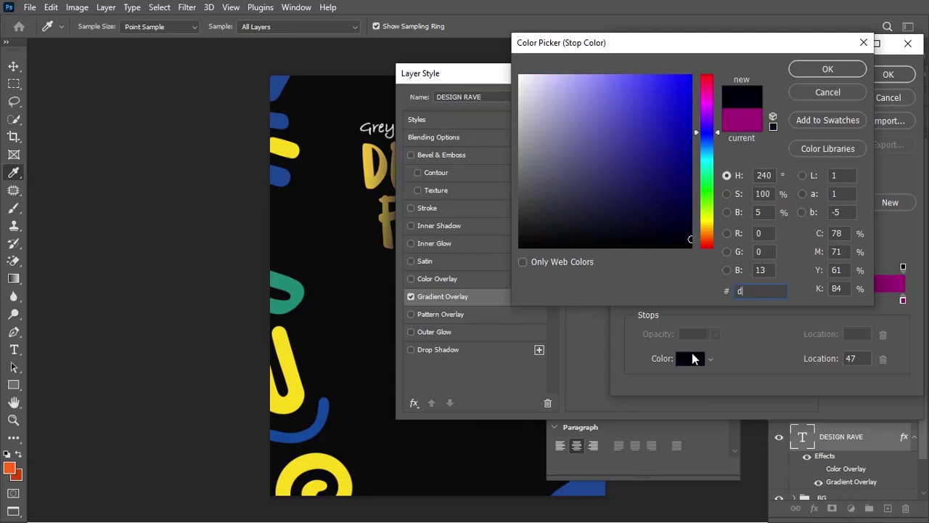
text(9)
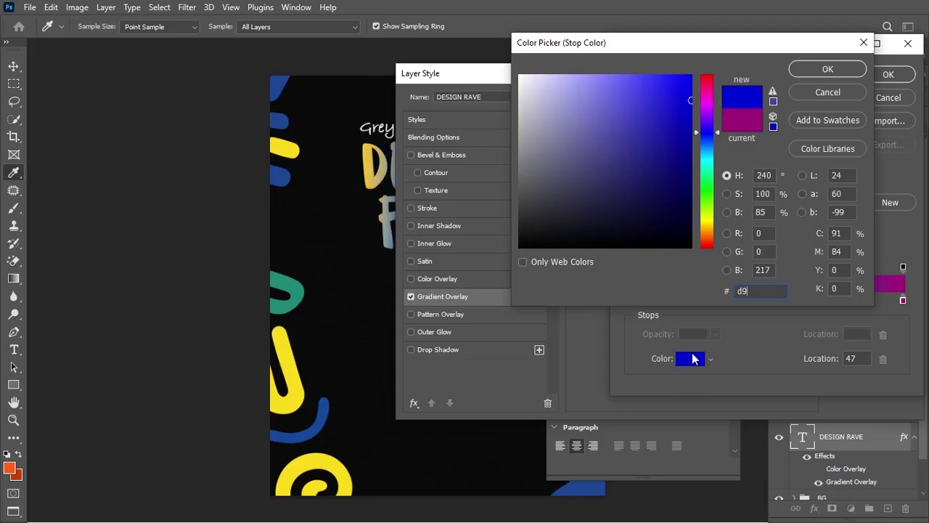
text(772a)
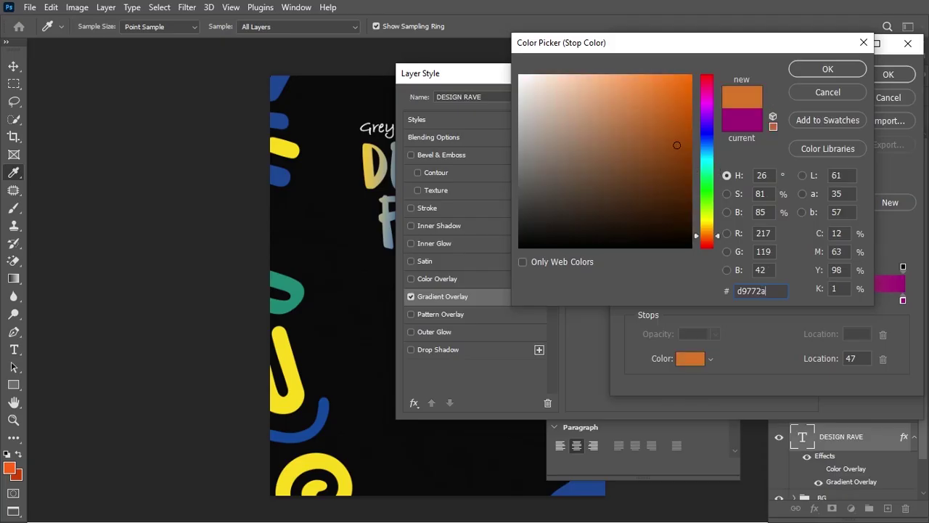
click(838, 71)
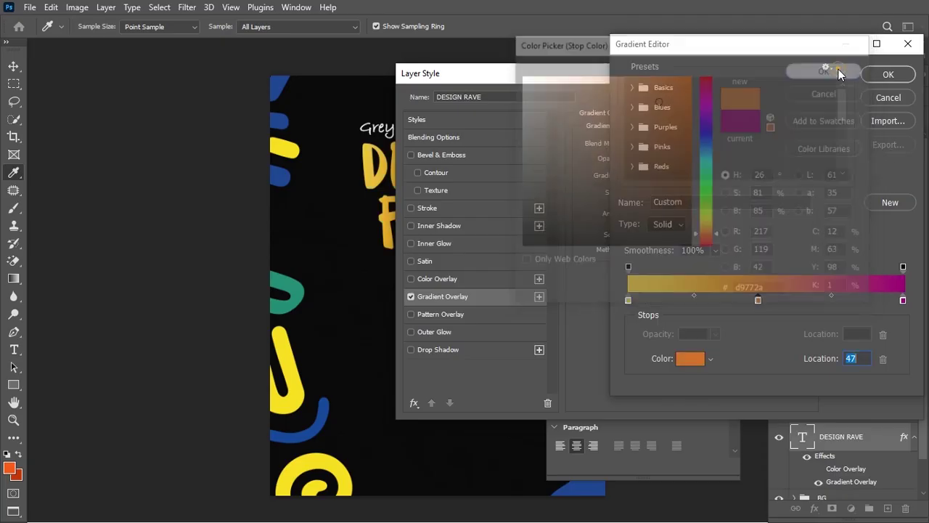
Accept the edited three-colour gradient and apply the layer style to the DESIGN RAVE text
click(877, 77)
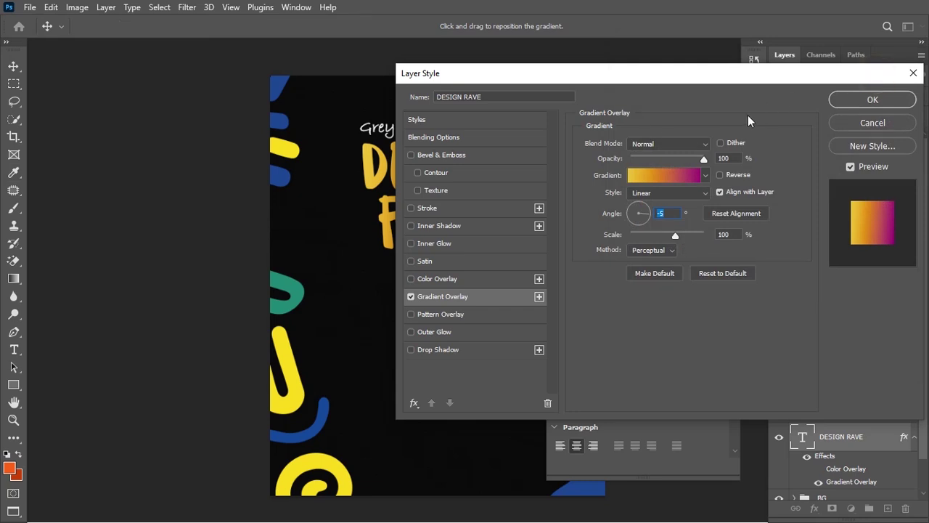
drag(692, 76, 848, 79)
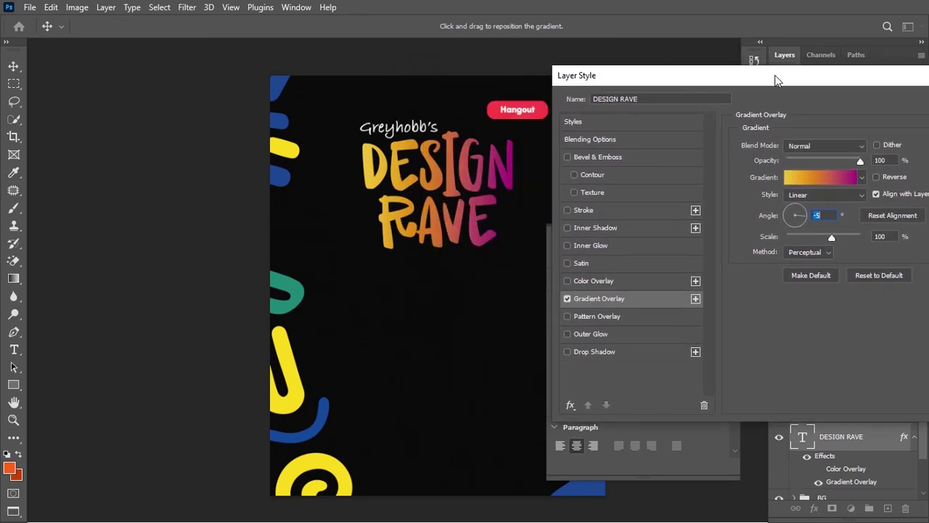
drag(771, 80, 693, 78)
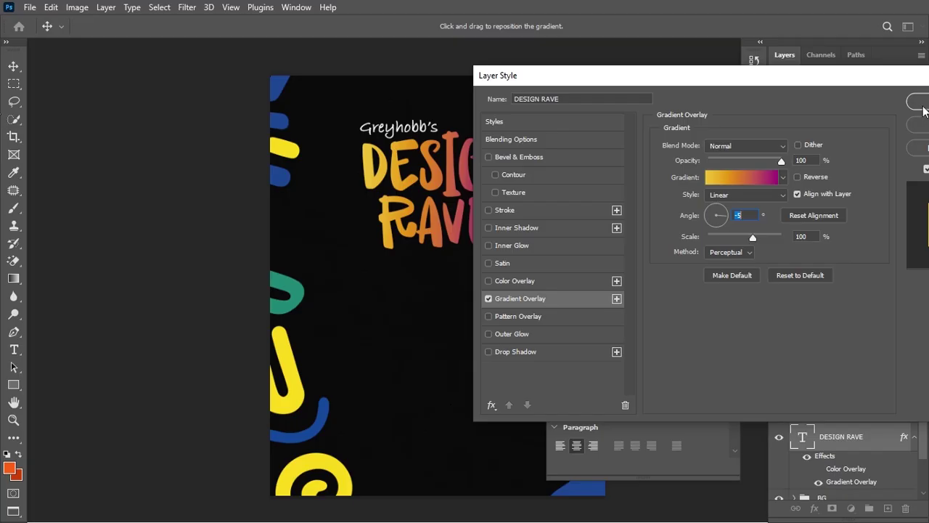
click(919, 102)
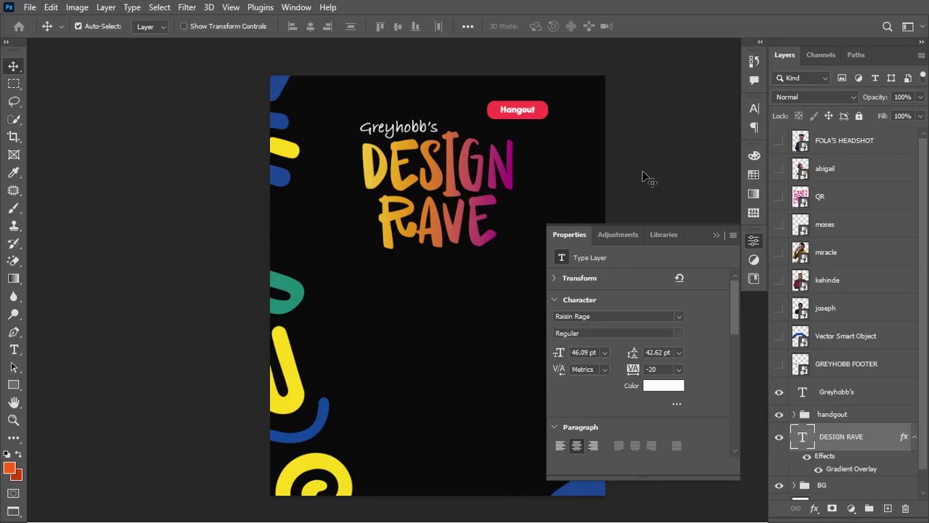
Scale the handgout group down to about two thirds of its size, keeping it just above the end of the word DESIGN
click(712, 237)
click(847, 414)
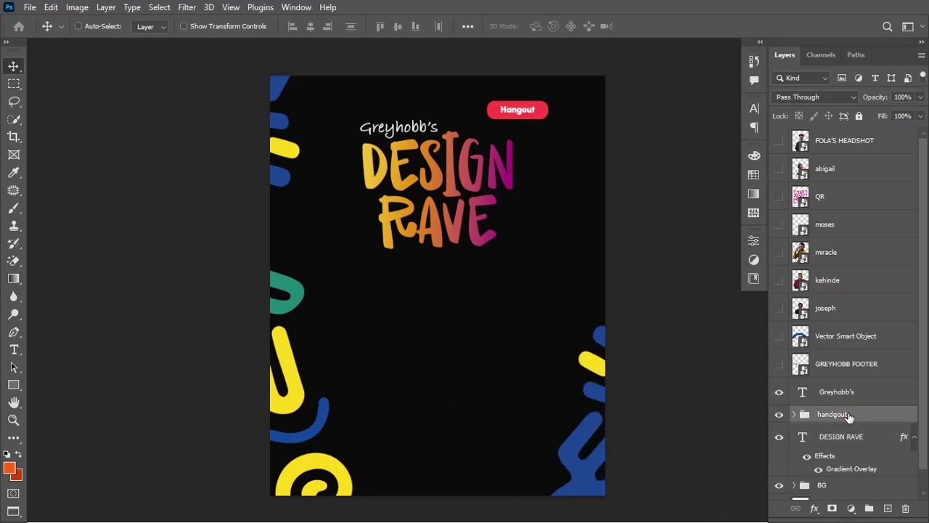
key(ctrl+t)
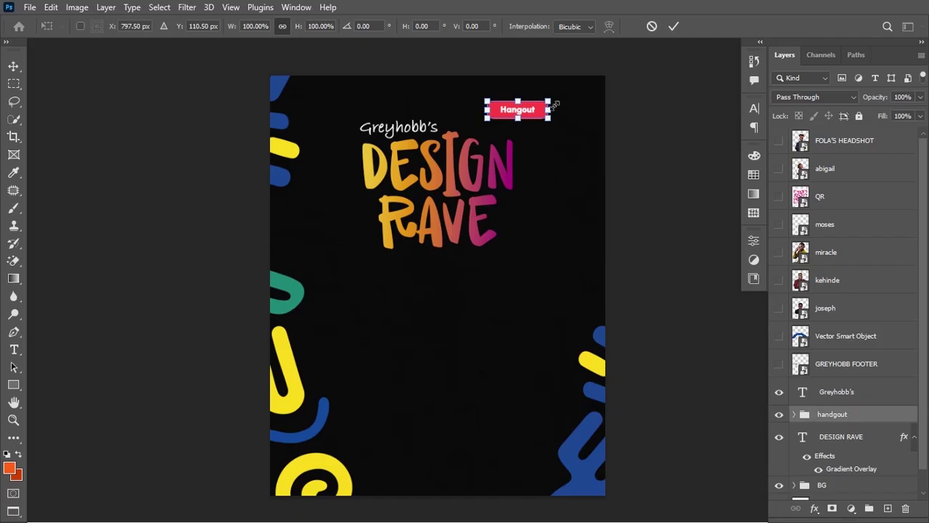
drag(546, 106, 528, 116)
key(Return)
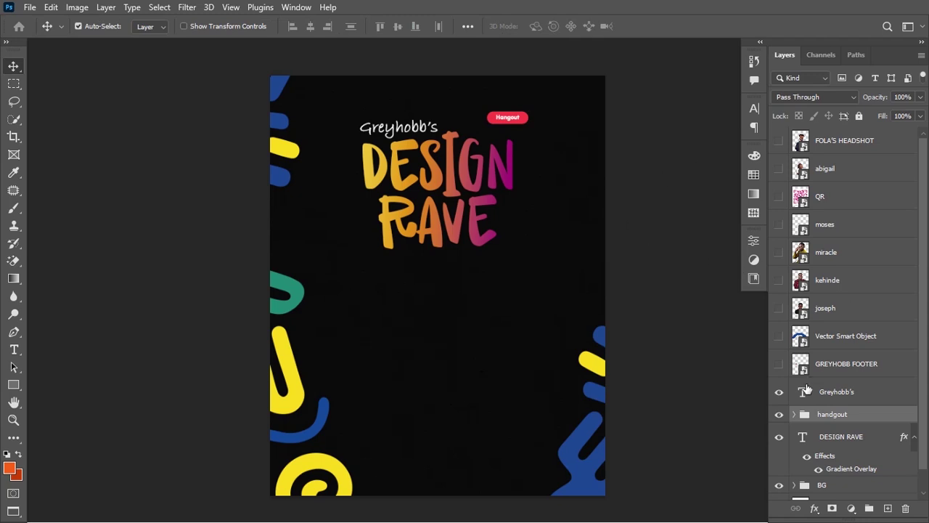
Add a two-line white text below the title reading "MUSIC,A DESIGN COMPETITION, NETWORKING" and "TALKS AND SHOWCASE"
click(913, 440)
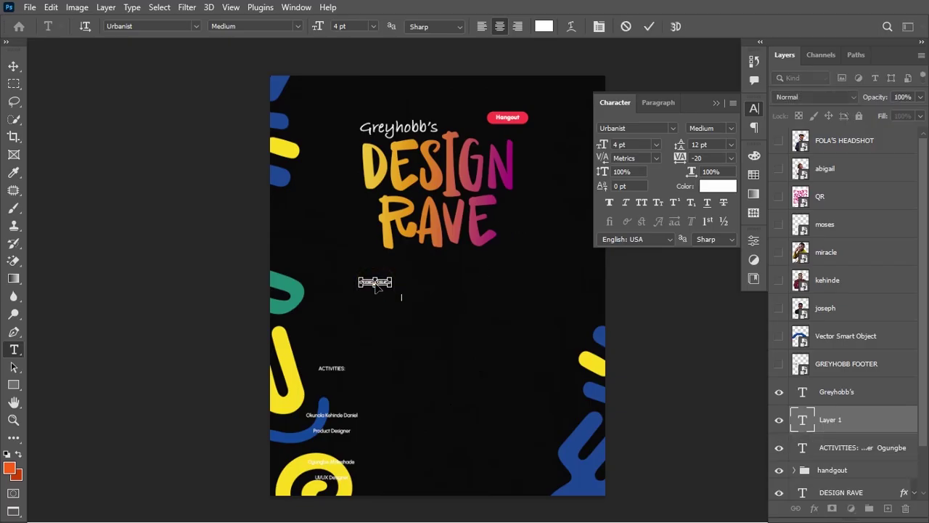
text(AFRICA DESIGN COMPETITION NETWORKING TALKS AND SHOWCASE)
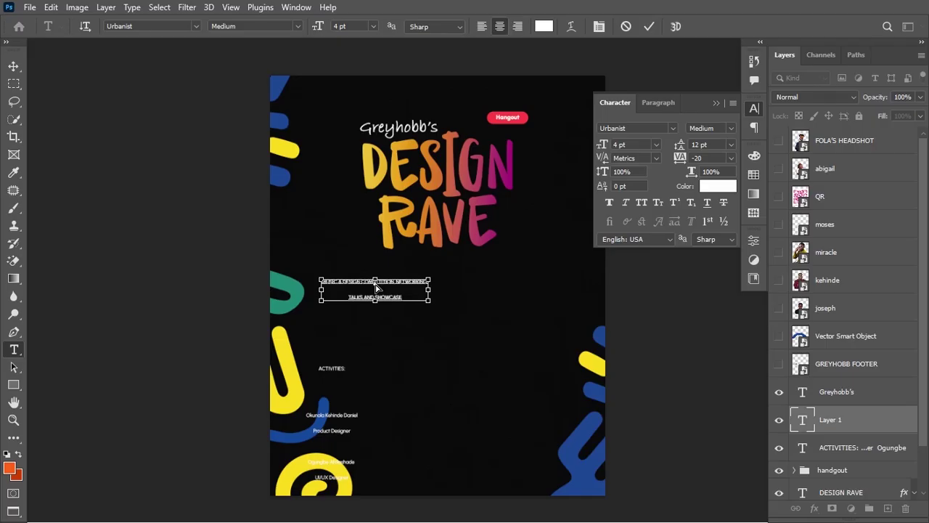
key(ctrl+Return)
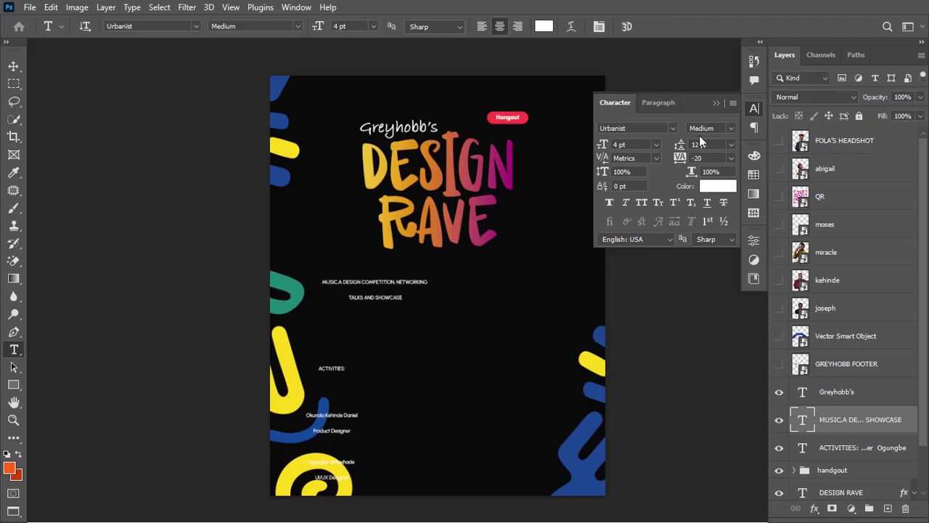
Left-align the MUSIC,A DESIGN COMPETITION text and set its leading to 6 pt
drag(686, 148, 679, 146)
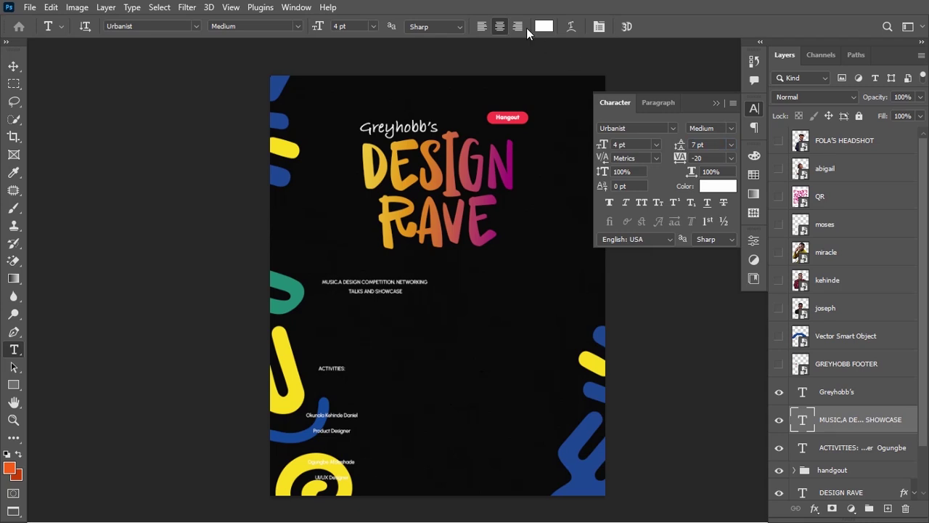
click(484, 27)
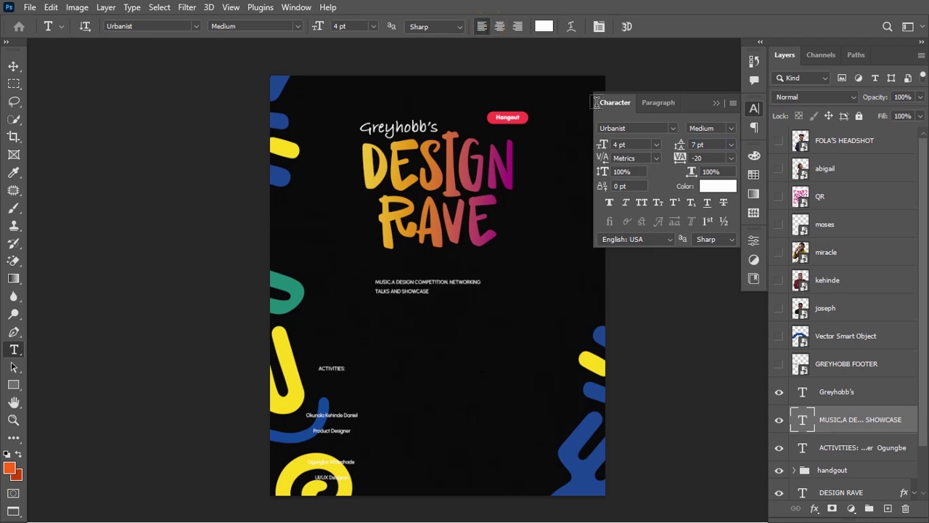
drag(681, 148, 676, 146)
Set the MUSIC,A DESIGN COMPETITION text in Bebas Neue Regular with a tracking of 0
click(667, 128)
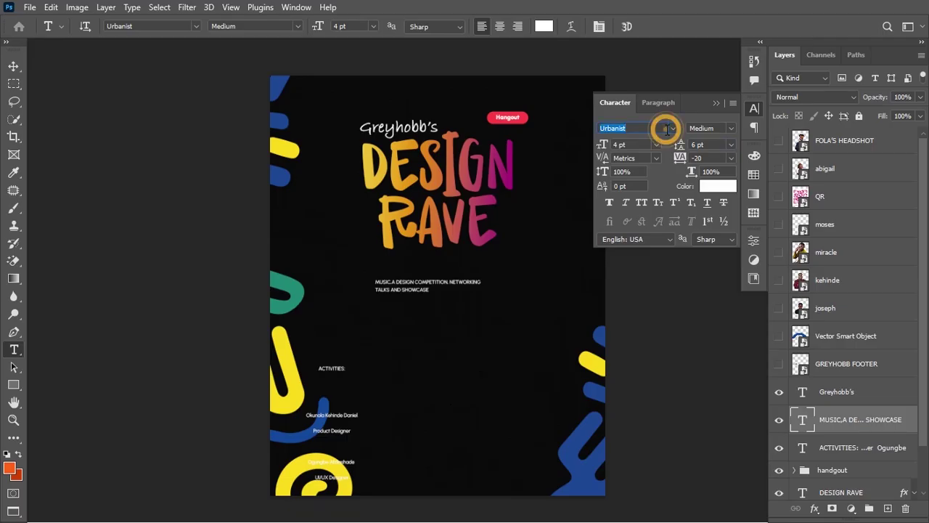
text(beb)
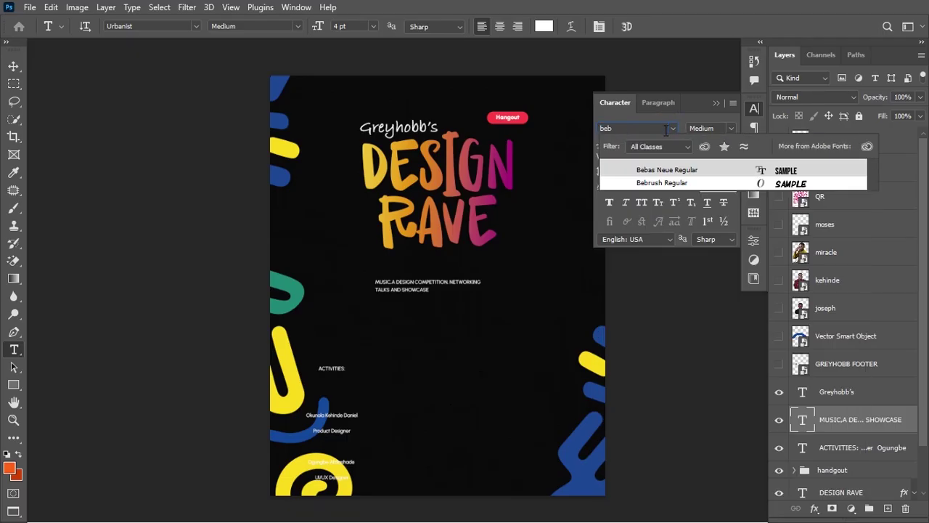
click(659, 169)
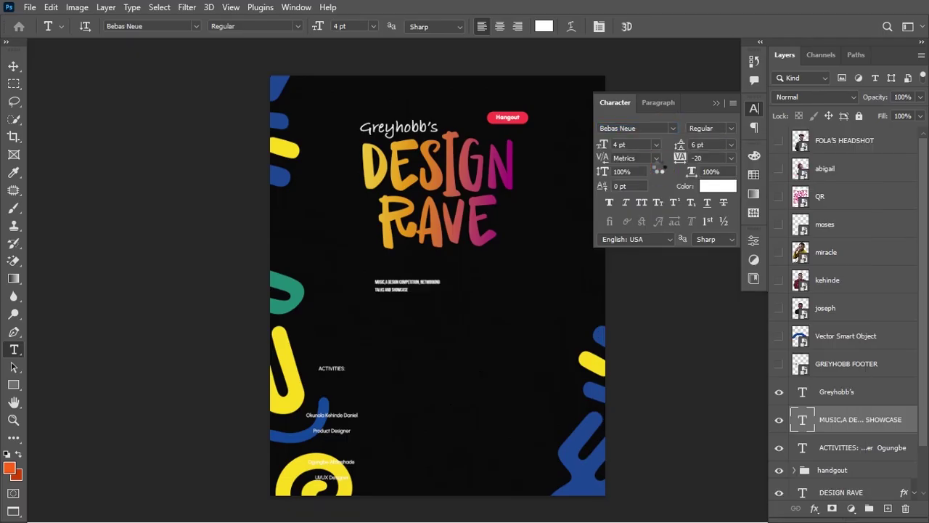
drag(683, 161, 688, 158)
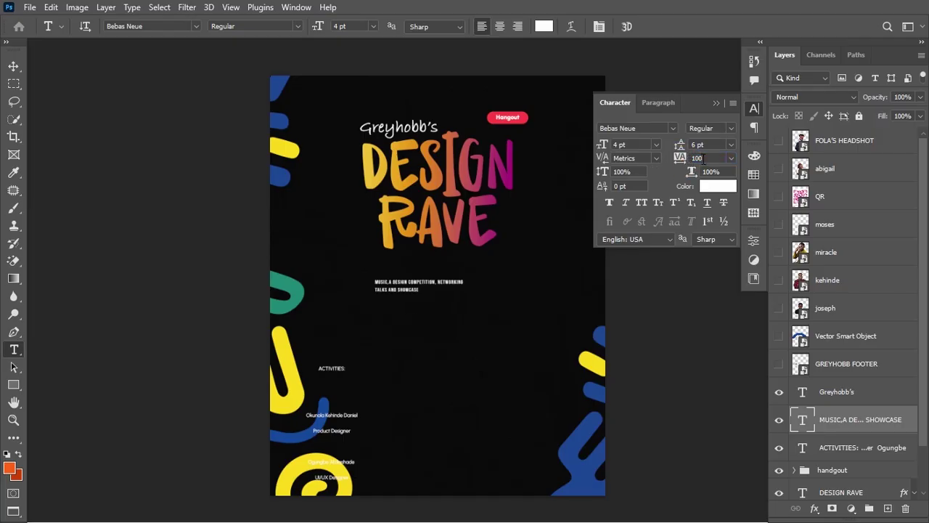
drag(693, 158, 680, 160)
text(0)
key(Return)
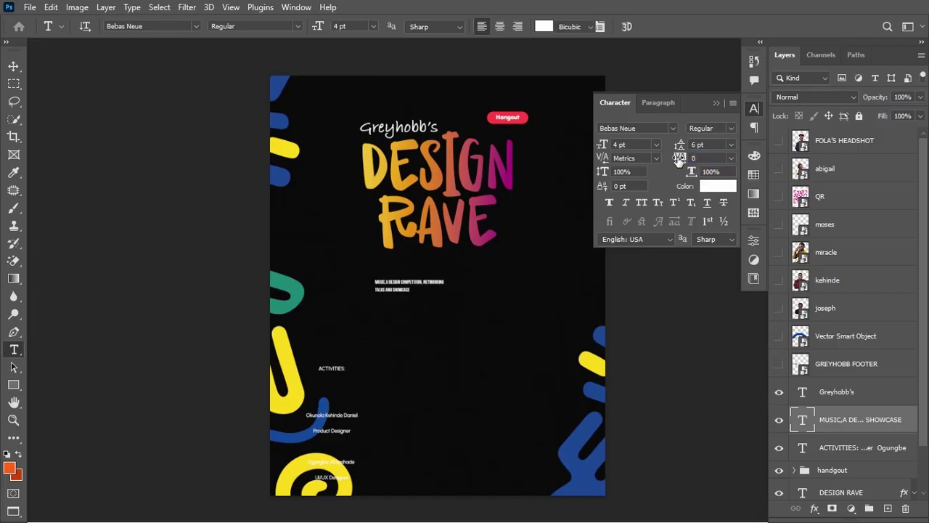
Scale the MUSIC,A DESIGN COMPETITION text to about 165%, place it just beneath RAVE and set its leading to 7 pt
key(ctrl+t)
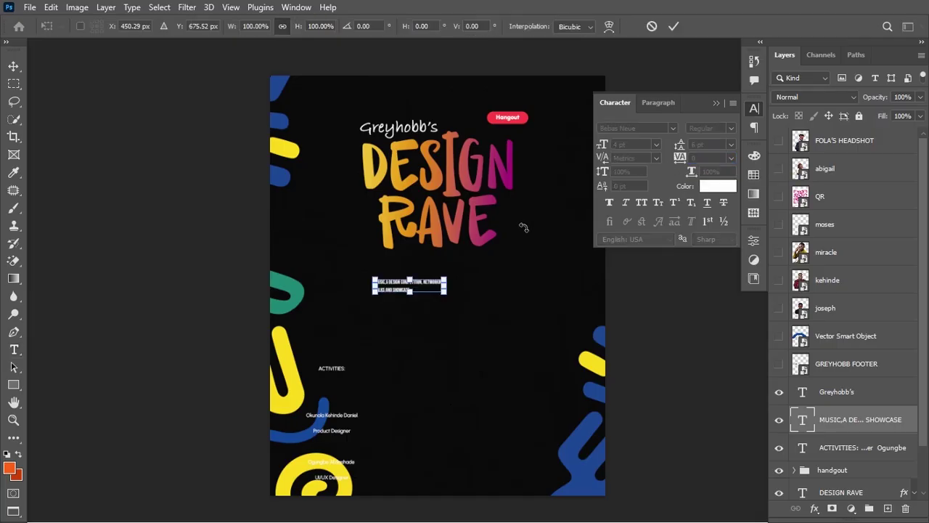
drag(446, 290, 520, 284)
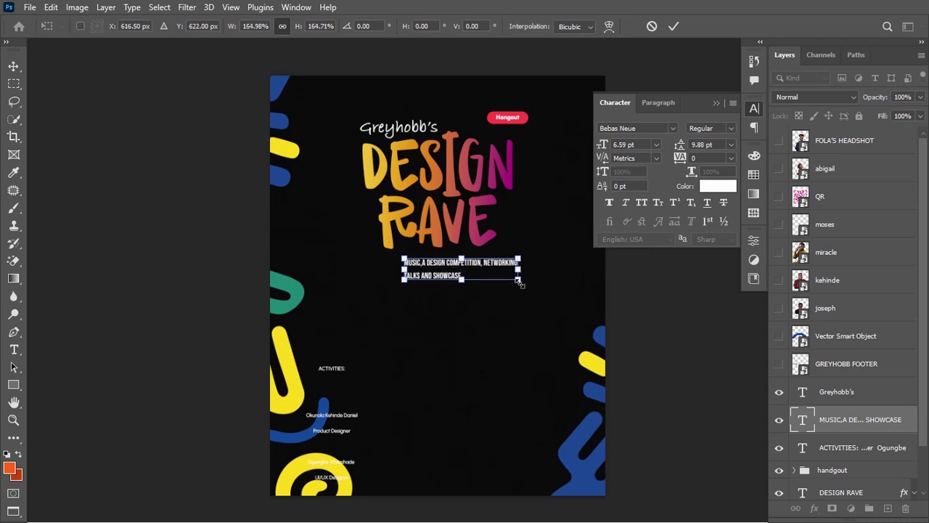
key(Return)
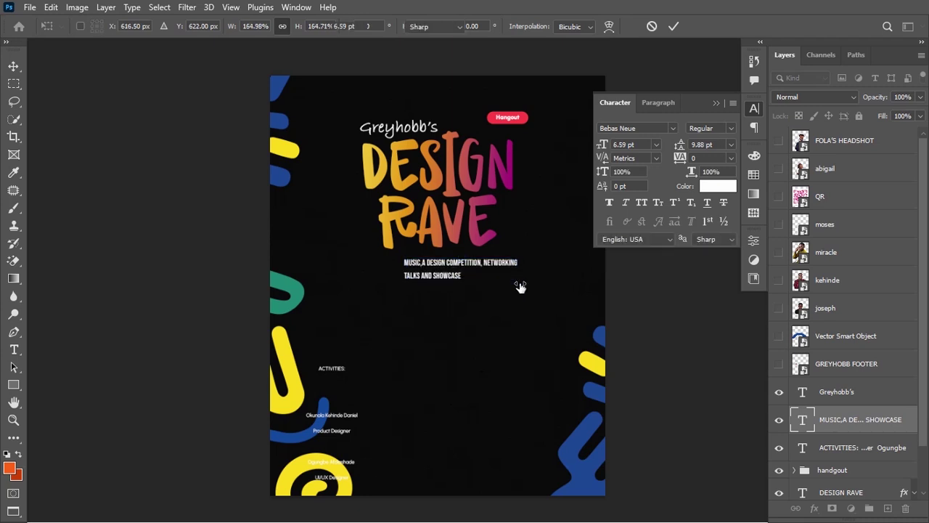
mouse_move(681, 146)
mouse_down()
mouse_move(667, 146)
mouse_move(682, 144)
mouse_up()
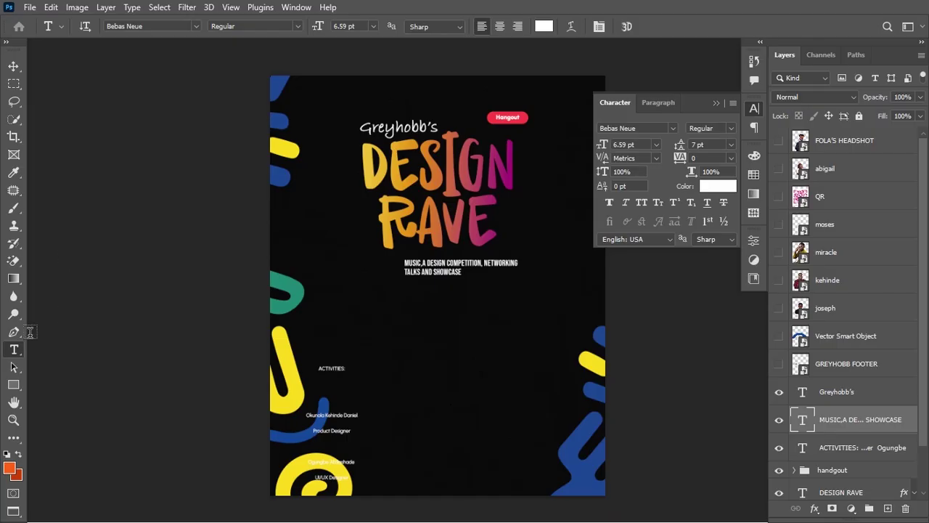
Draw a black rectangle about 199 x 59 px below the MUSIC,A DESIGN COMPETITION text
click(15, 386)
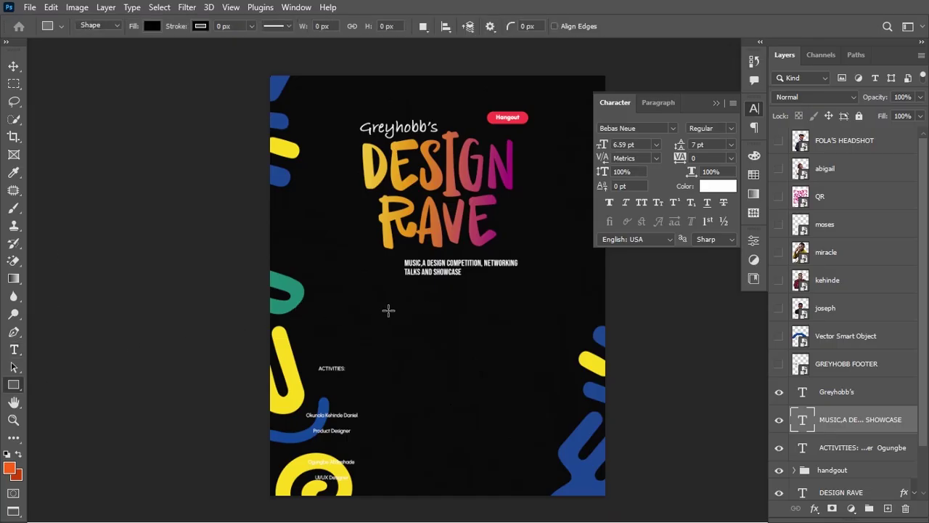
drag(377, 311, 439, 328)
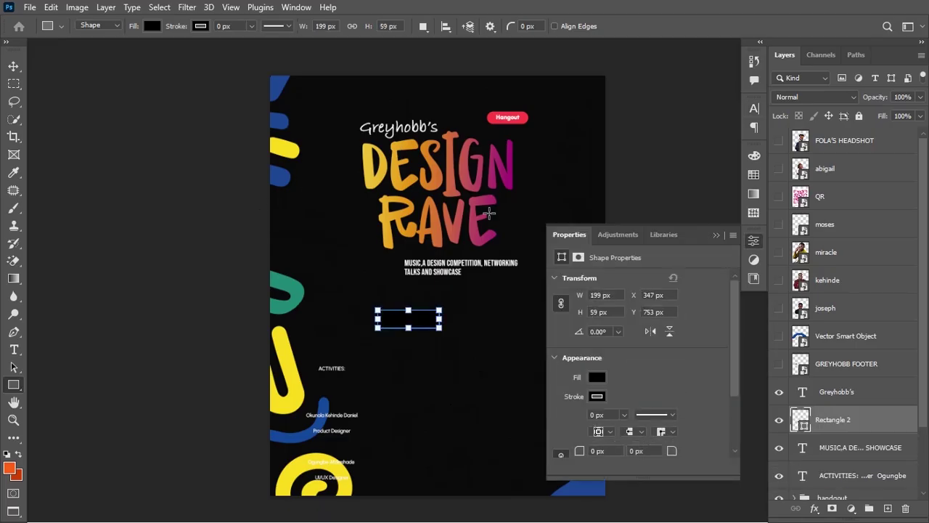
Fill the black rectangle with the blue #1c4795 sampled from the corner shape and move it beside the MUSIC,A DESIGN COMPETITION text
double_click(801, 421)
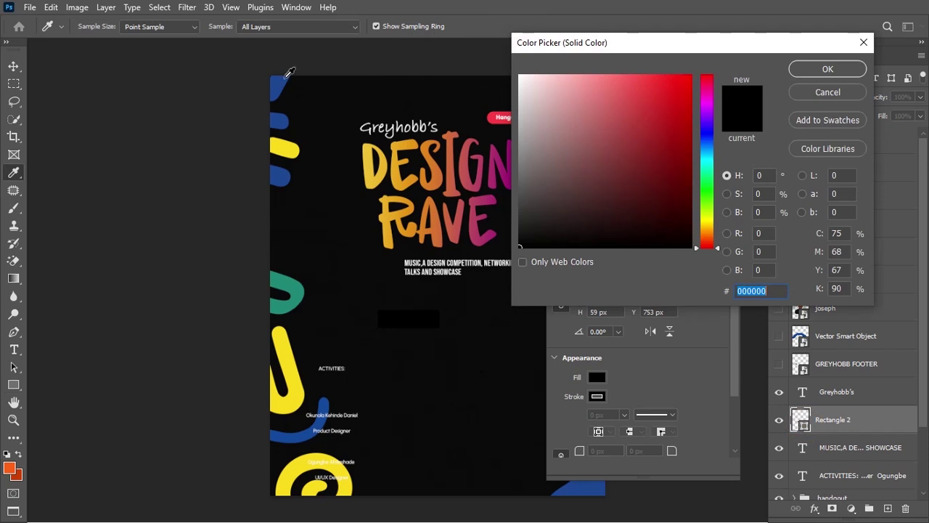
click(279, 82)
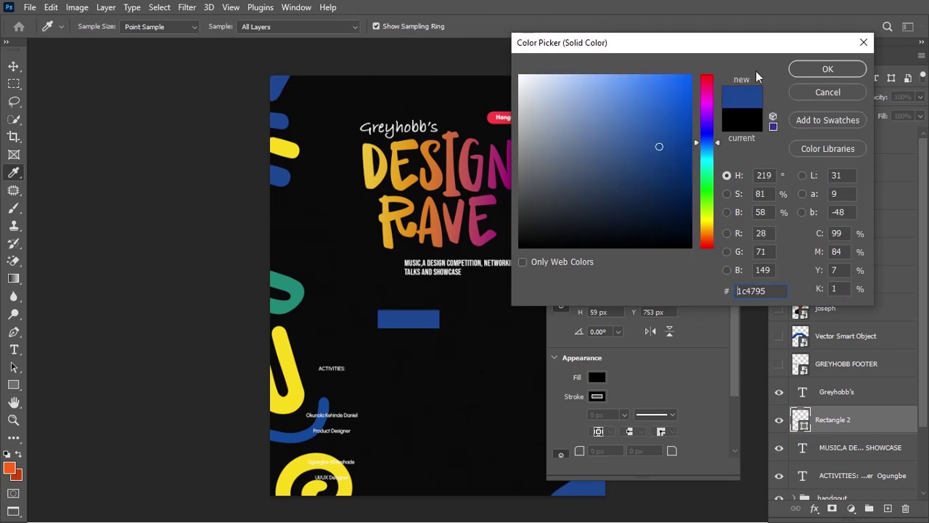
click(797, 69)
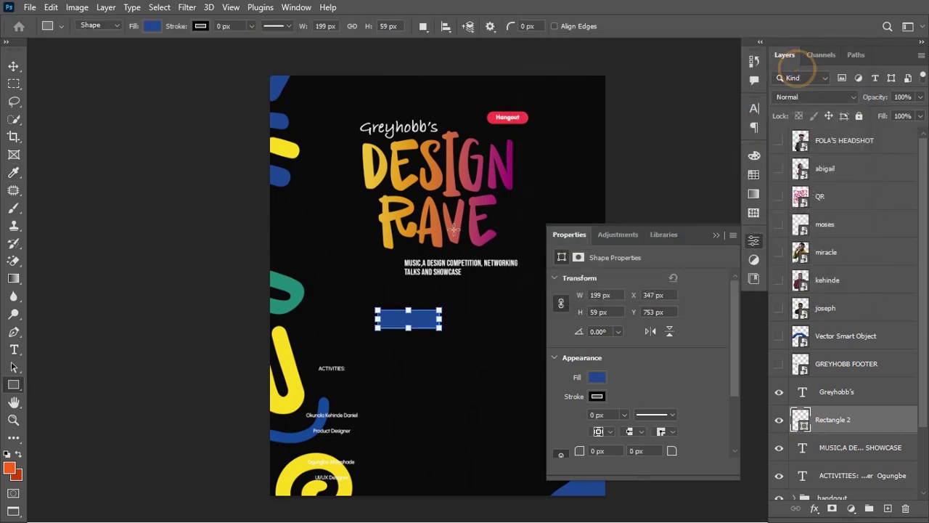
click(12, 66)
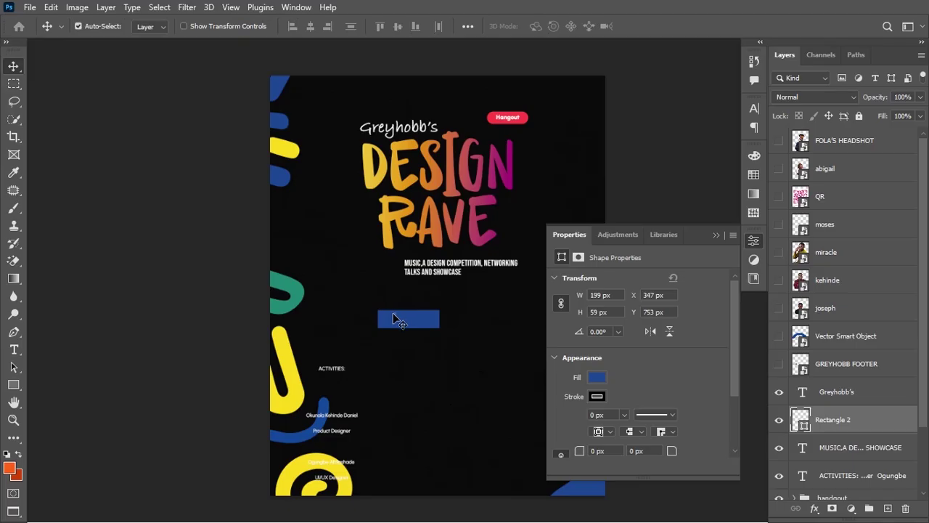
drag(393, 319, 355, 266)
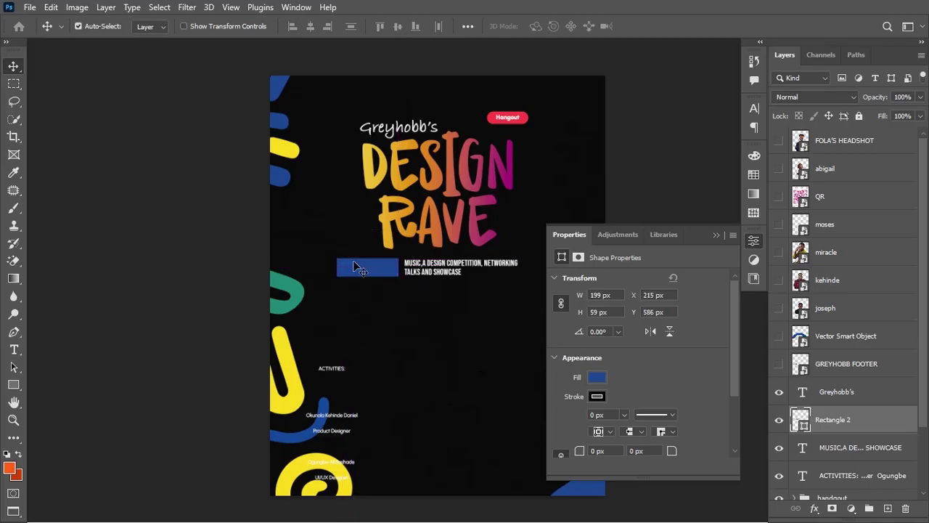
Separate the ACTIVITIES: line from its text block into its own text layer and place it below the blue rectangle
key(t)
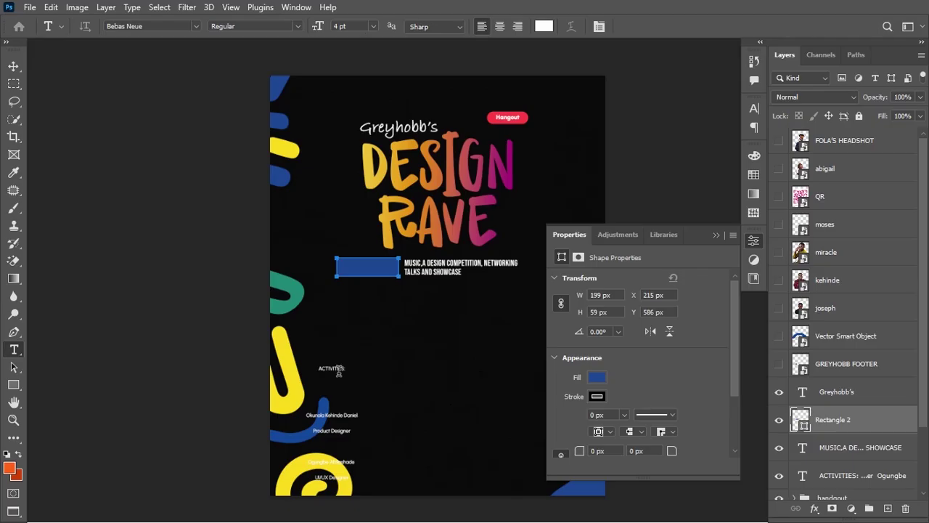
click(325, 368)
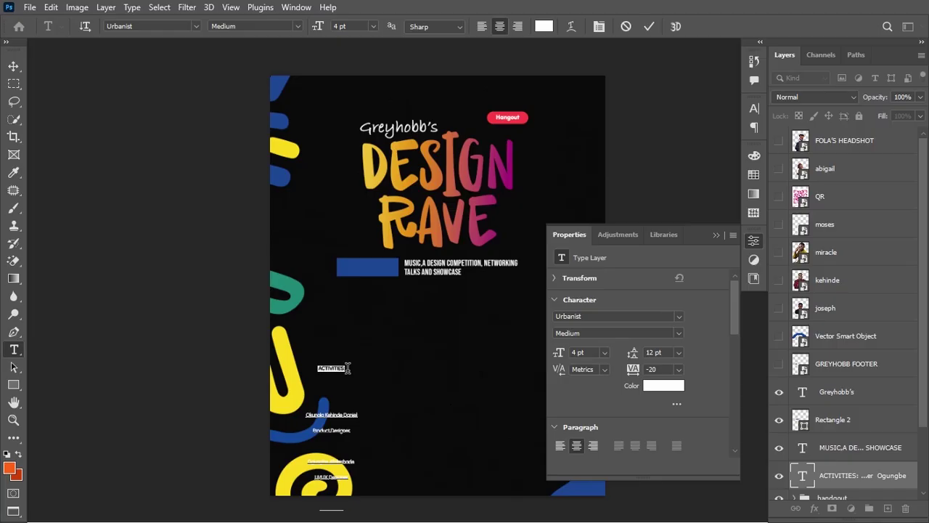
drag(348, 368, 366, 330)
key(Escape)
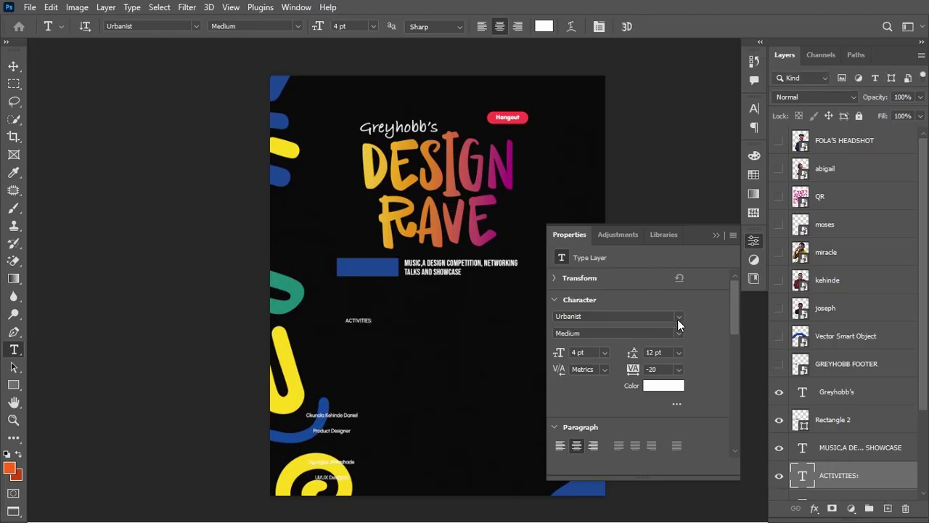
Set the ACTIVITIES: text in Bebas Neue Regular
click(664, 316)
text(beb)
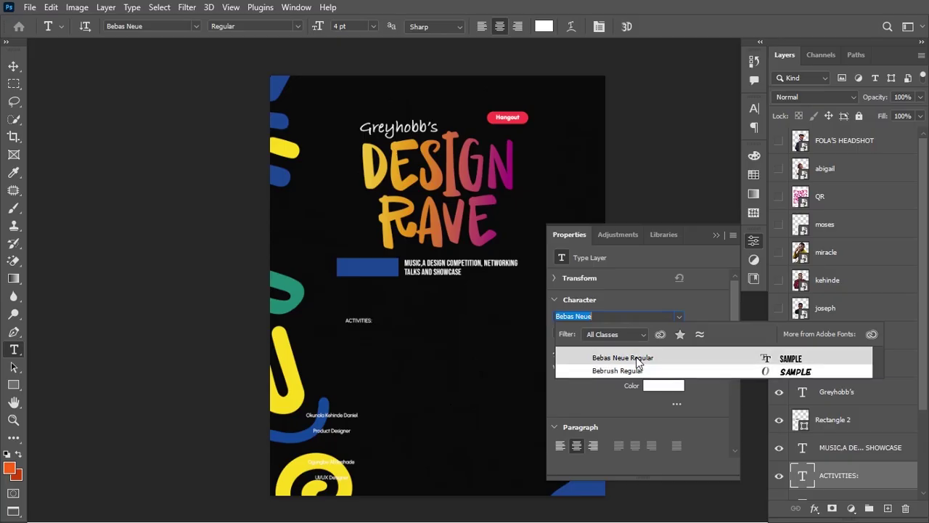
click(635, 357)
key(Return)
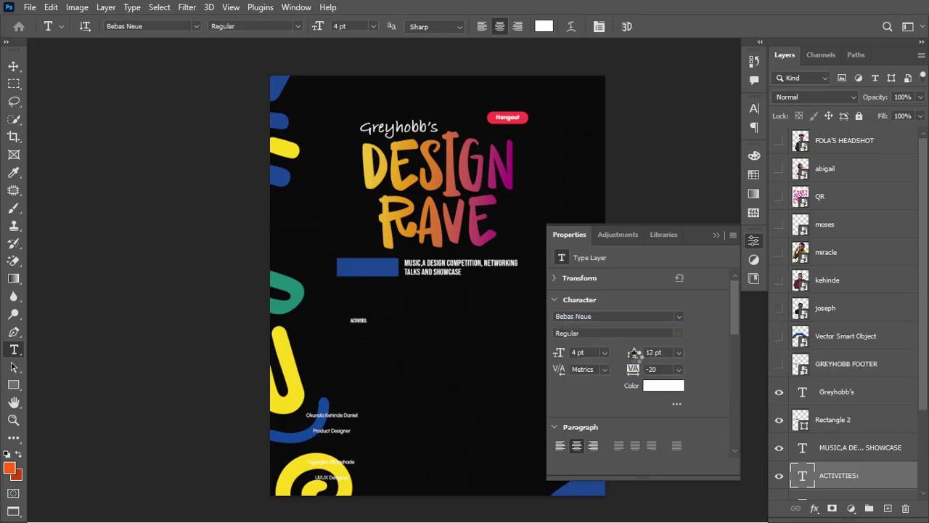
Scale the ACTIVITIES: text to about 291%, place it over the blue rectangle and move its layer above Rectangle 2
key(ctrl+t)
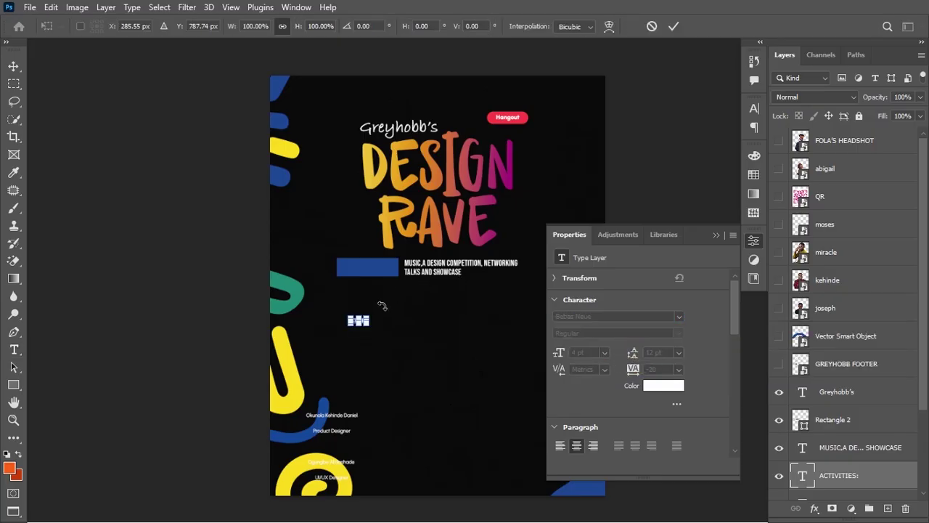
drag(371, 312, 382, 269)
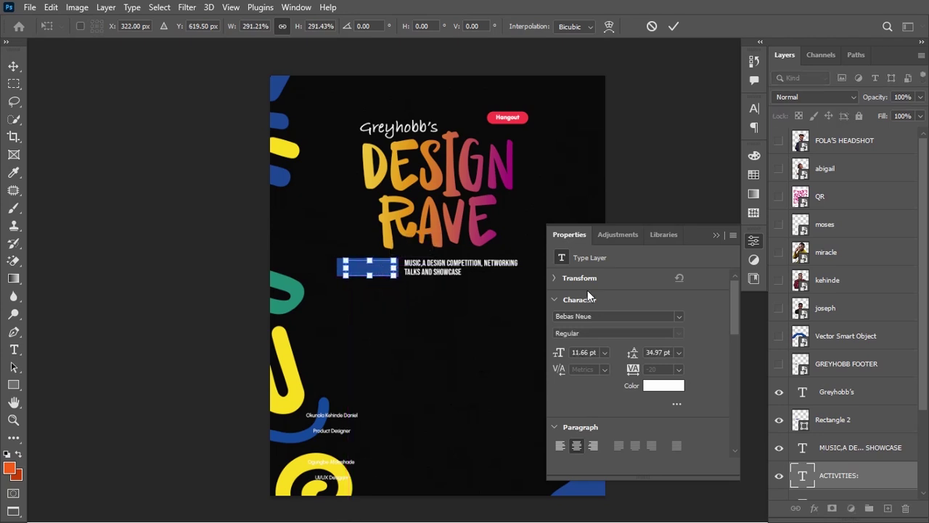
click(669, 25)
drag(864, 475, 856, 408)
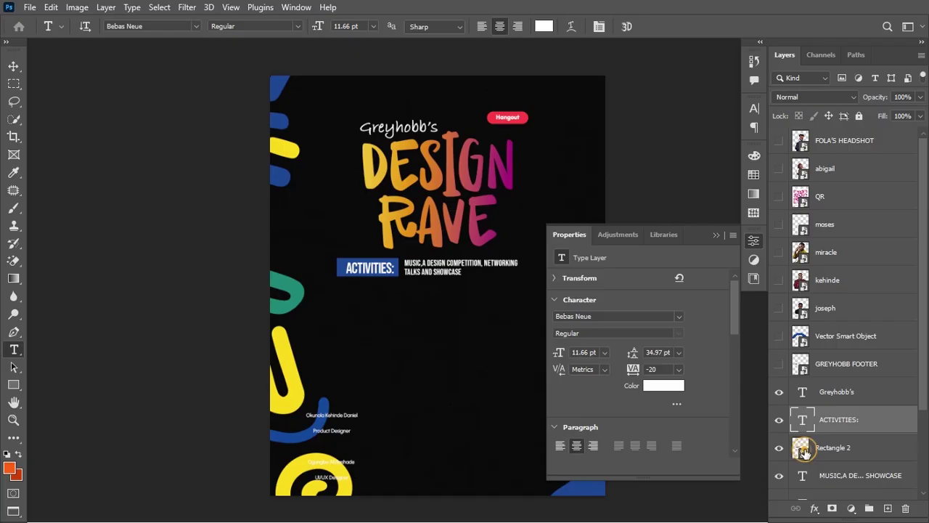
Centre the ACTIVITIES: text horizontally and vertically within the blue rectangle
ctrl+click(804, 450)
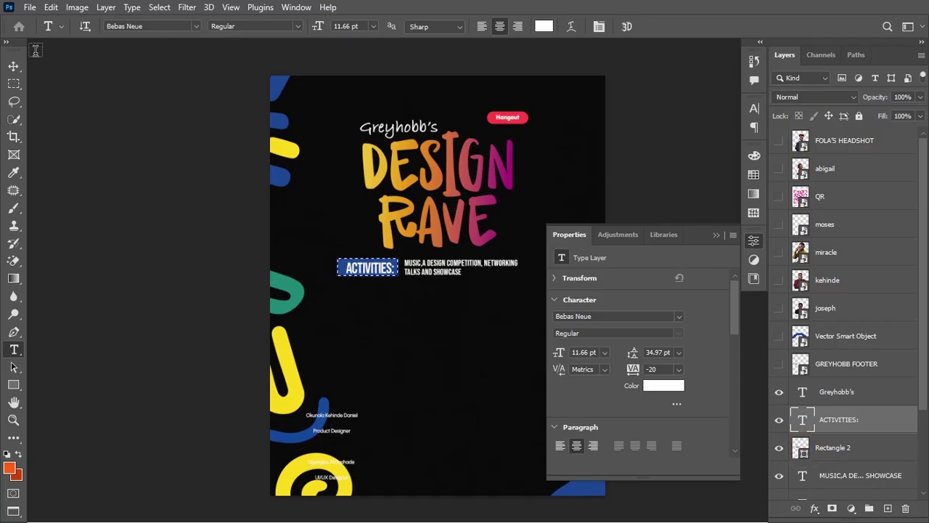
click(14, 66)
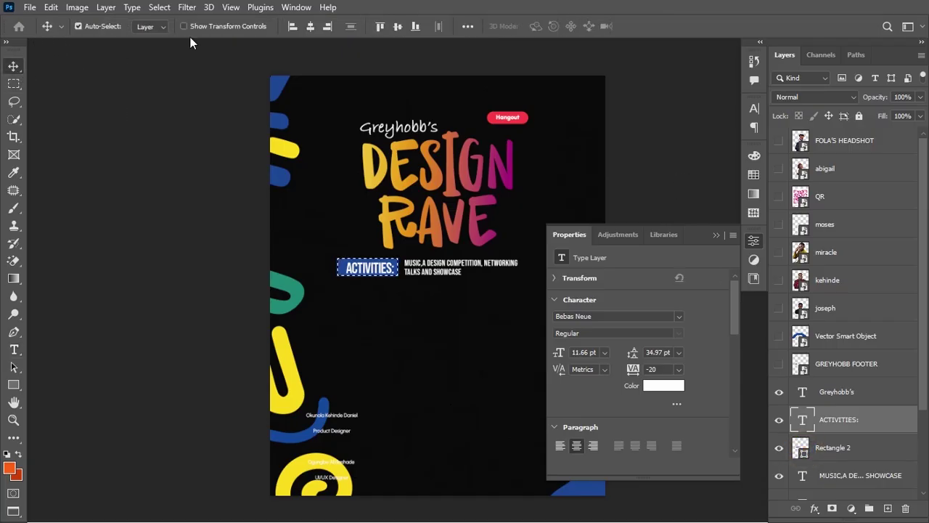
click(311, 28)
click(396, 30)
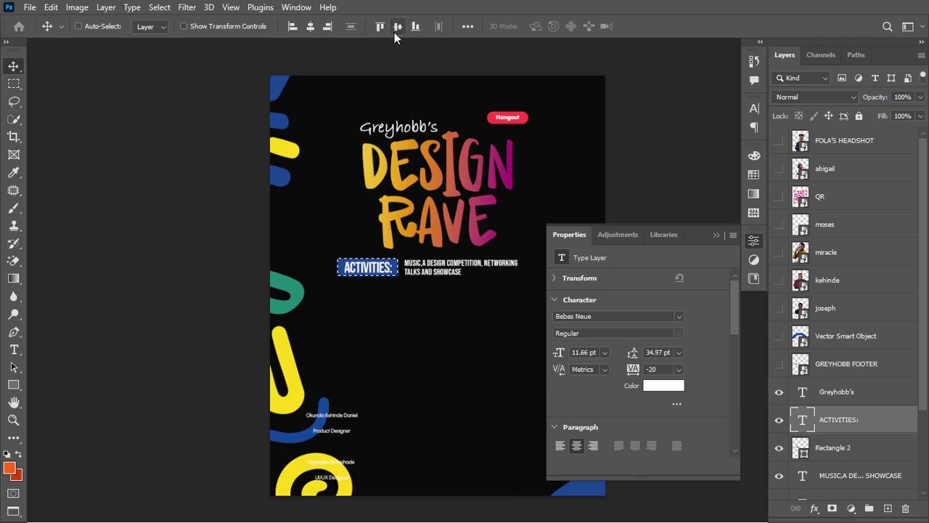
key(ctrl+d)
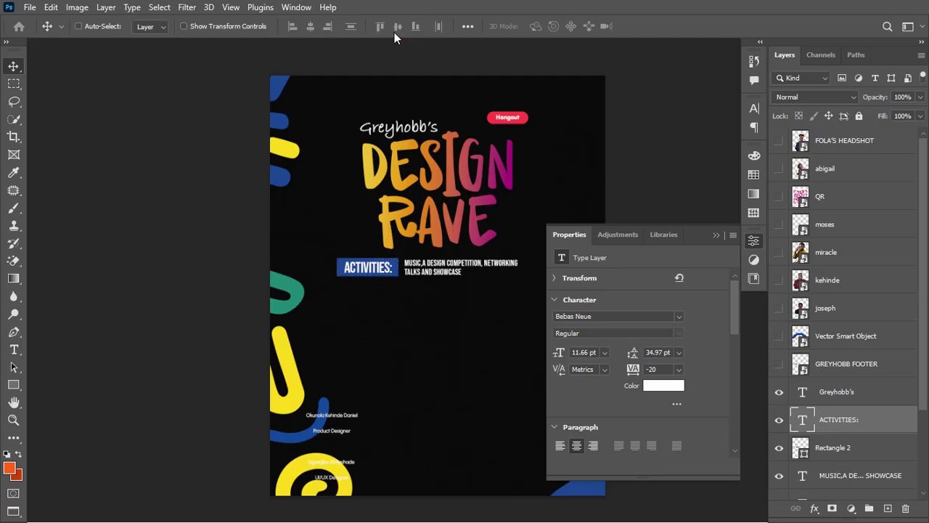
Scale the ACTIVITIES: text down around its centre to about 7.54 pt
key(ctrl+t)
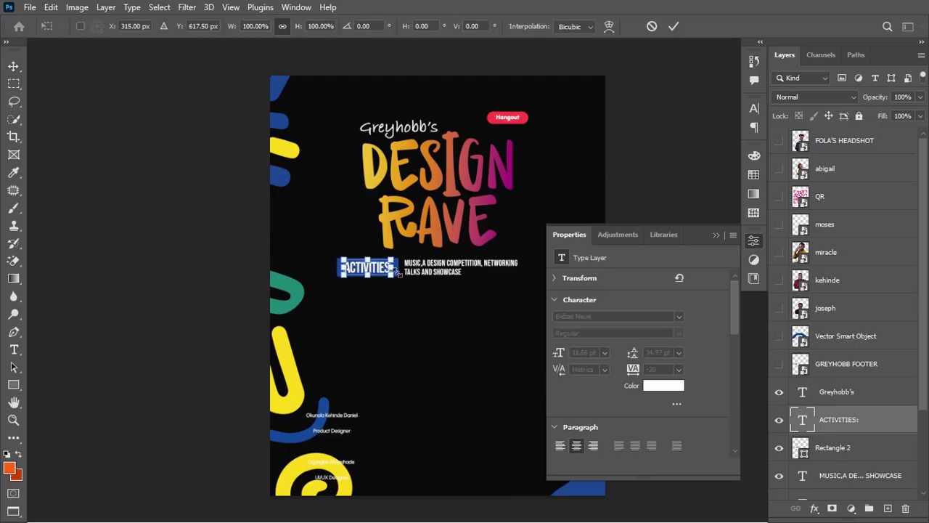
drag(389, 273, 383, 275)
key(Return)
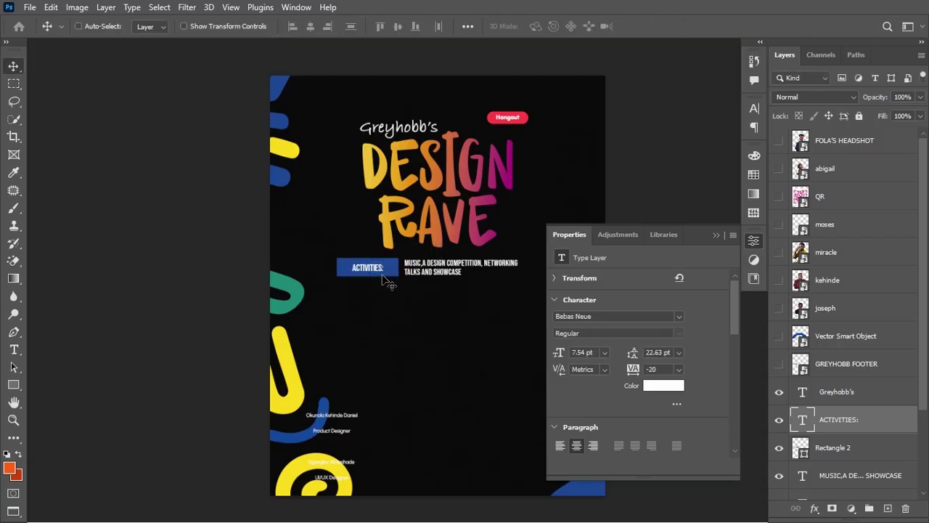
Lasso a ragged outline just inside the blue rectangle's edges and mask the rectangle so that only the enclosed area shows
key(ctrl+plus)
key(ctrl+plus)
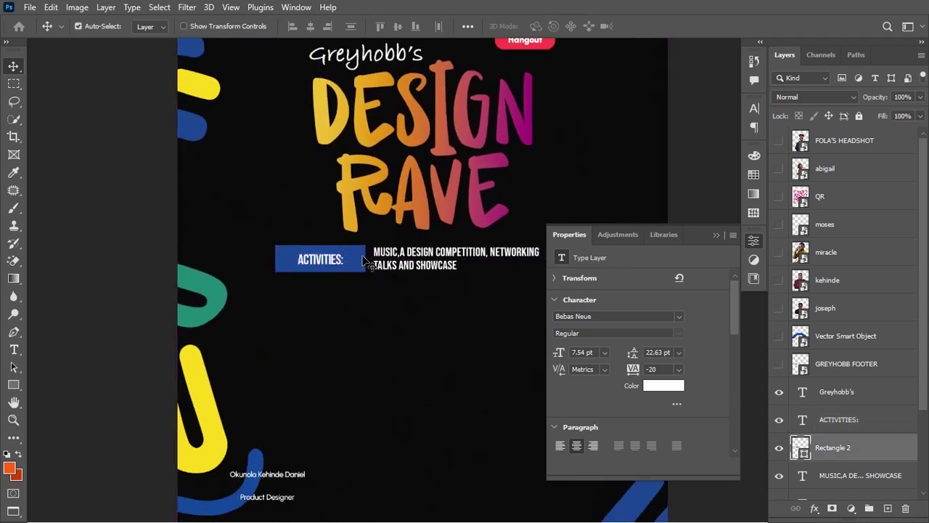
ctrl+click(361, 256)
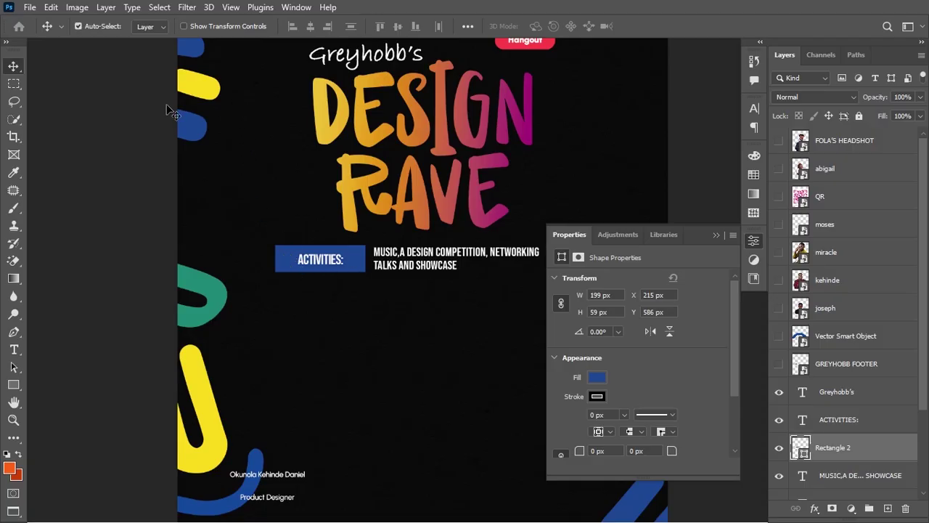
click(13, 103)
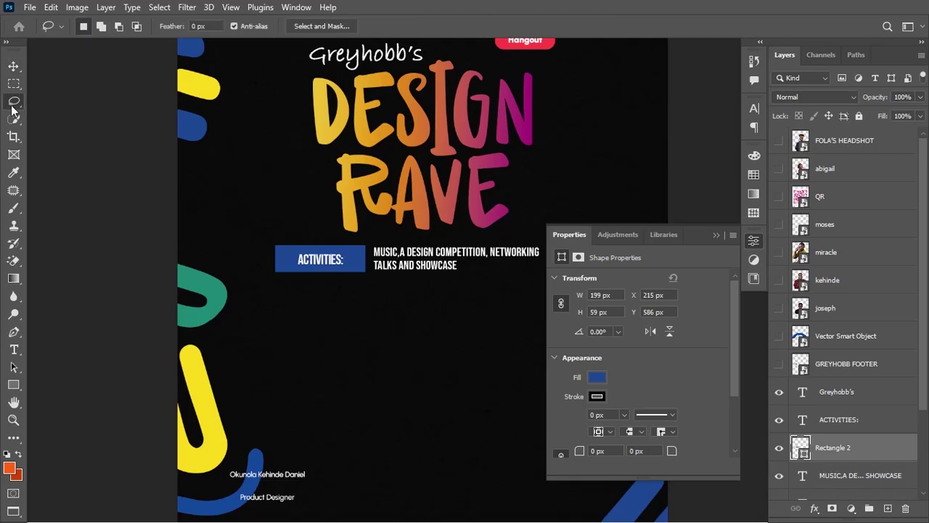
click(283, 251)
drag(280, 270, 279, 270)
click(278, 269)
key(ctrl+plus)
key(ctrl+plus)
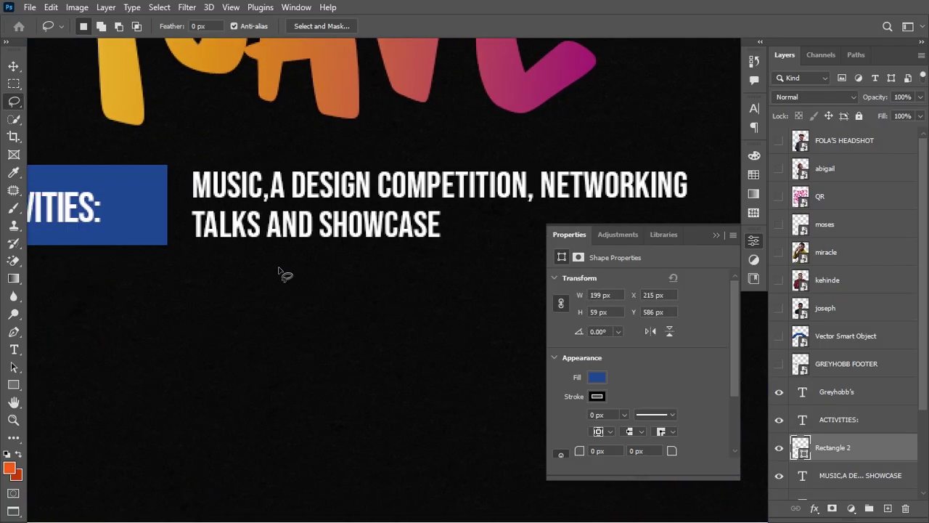
scroll(280, 270, left, 6)
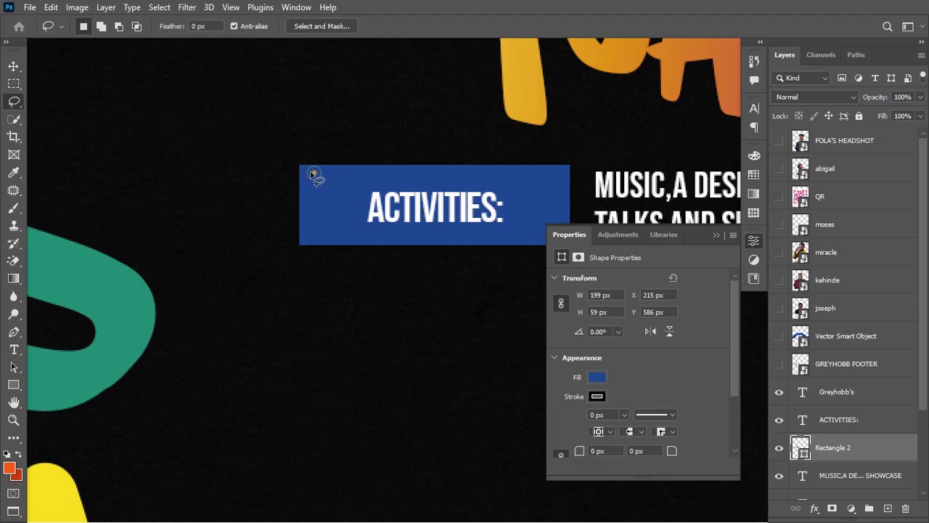
mouse_move(314, 172)
mouse_down()
mouse_move(307, 193)
mouse_move(313, 233)
mouse_move(451, 241)
mouse_move(559, 233)
mouse_move(558, 172)
mouse_move(310, 175)
mouse_up()
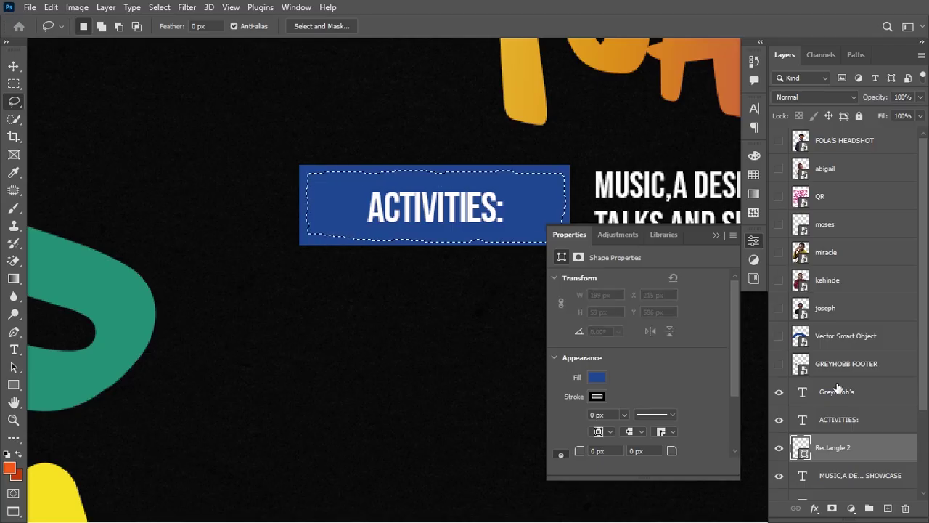
alt+click(832, 507)
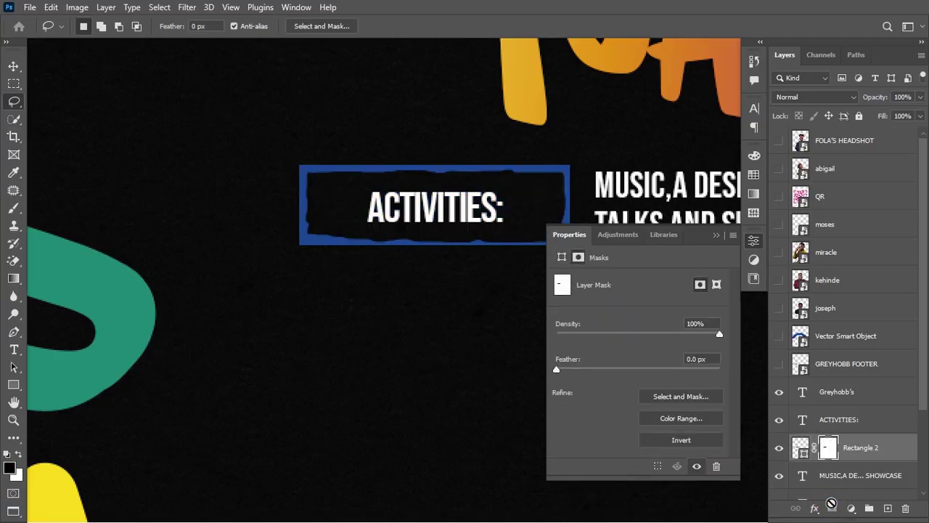
key(ctrl+i)
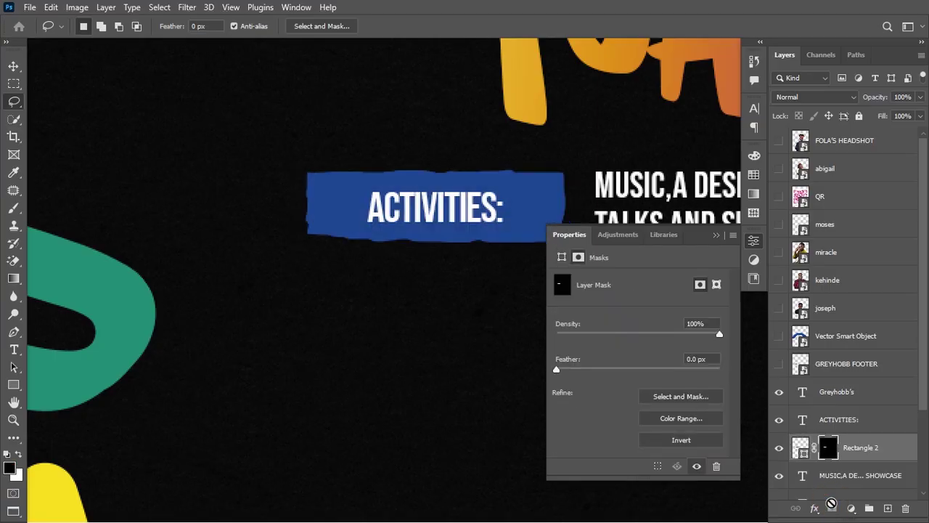
Move the MUSIC,A DESIGN COMPETITION layer above Rectangle 2, group both with the ACTIVITIES: layer and toggle the group's visibility
key(ctrl+0)
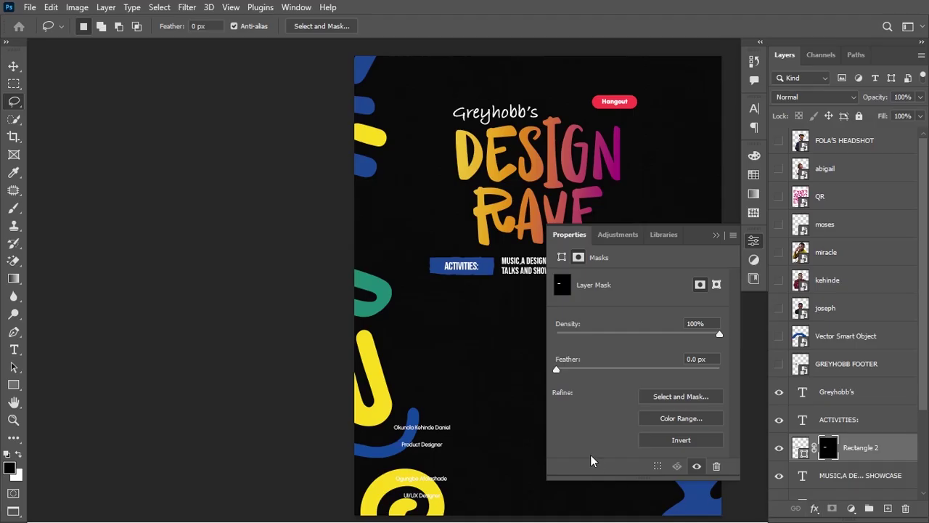
scroll(472, 426, right, 5)
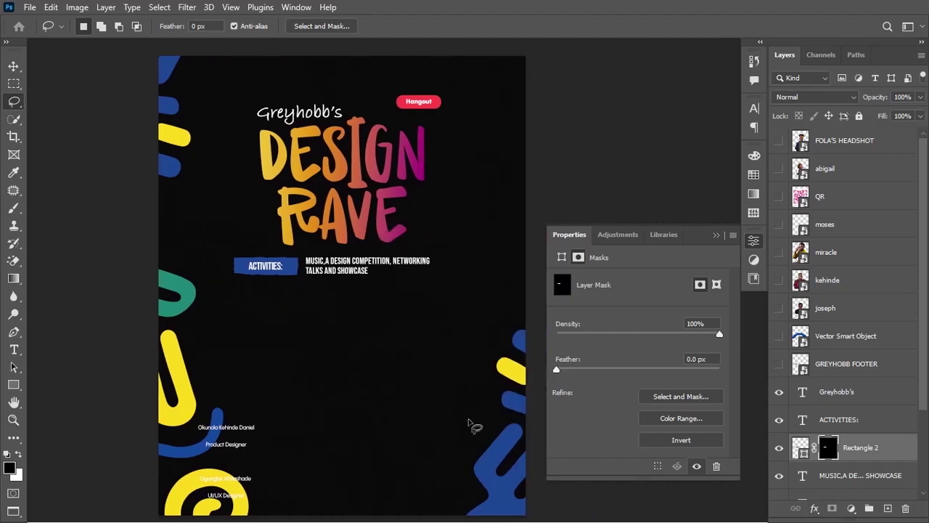
click(13, 66)
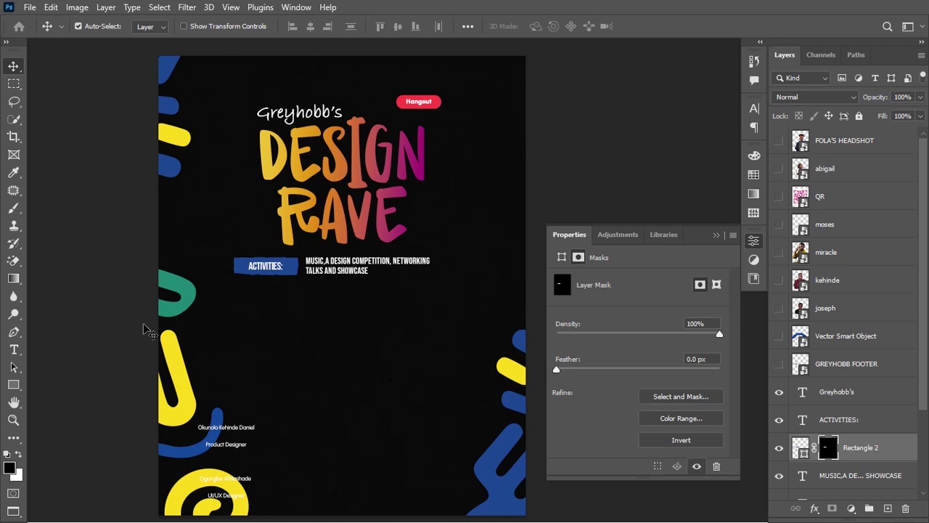
click(13, 384)
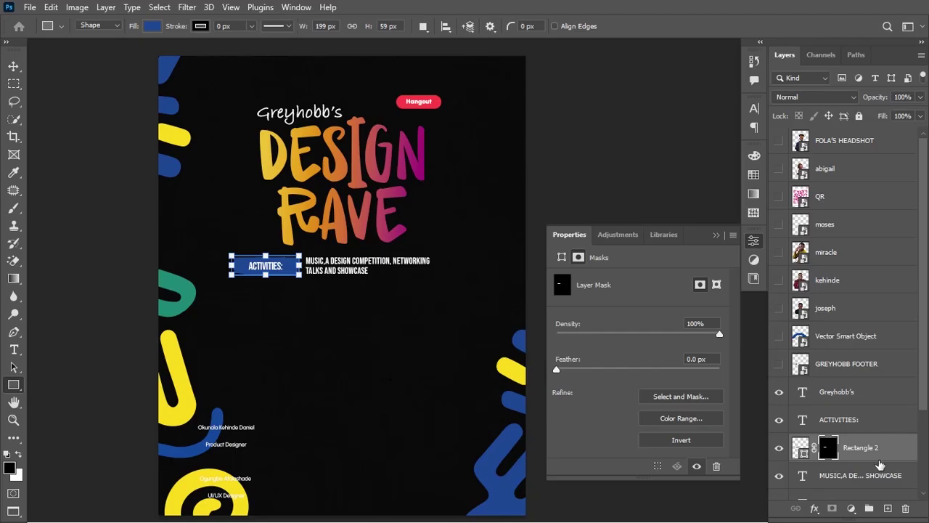
click(871, 472)
key(ctrl+bracketright)
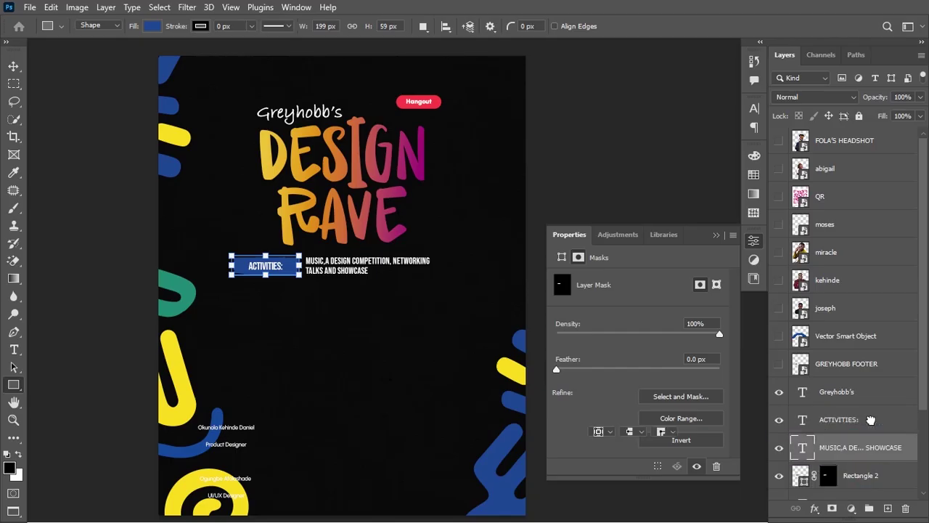
key(alt+bracketright)
shift+click(864, 475)
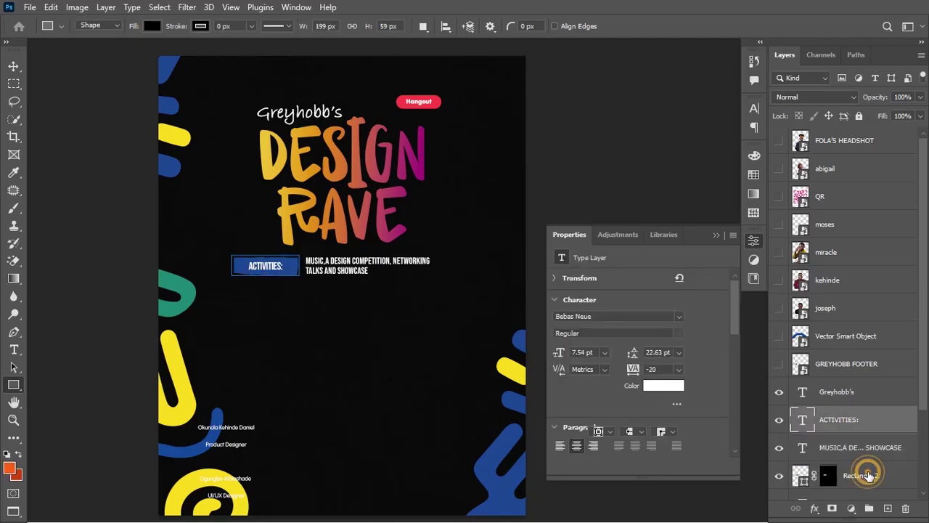
key(ctrl+g)
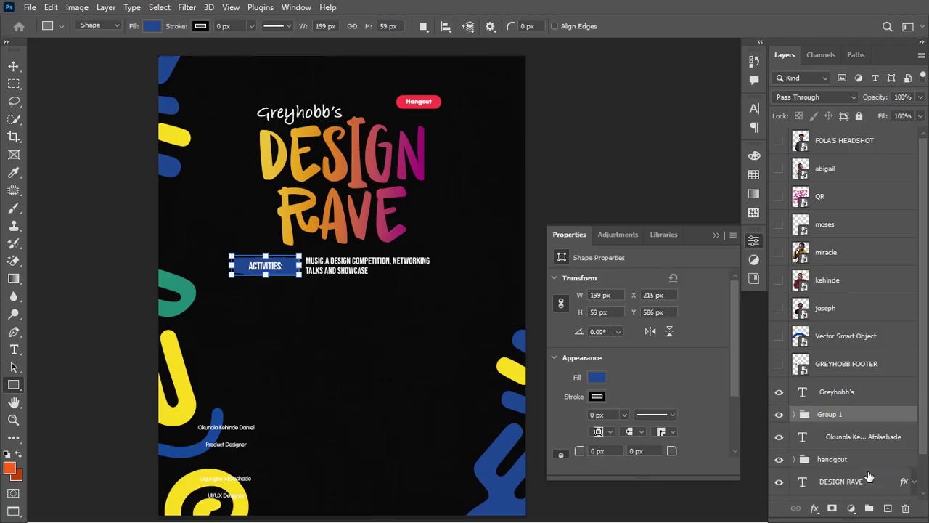
click(778, 414)
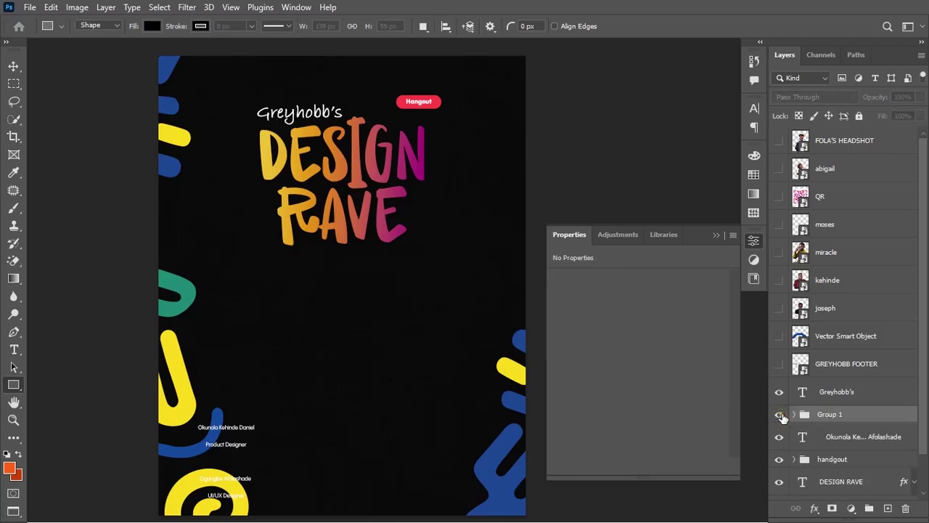
Show the ACTIVITIES group, rename it FEATURING and move it directly above the handgout group
click(779, 414)
double_click(827, 414)
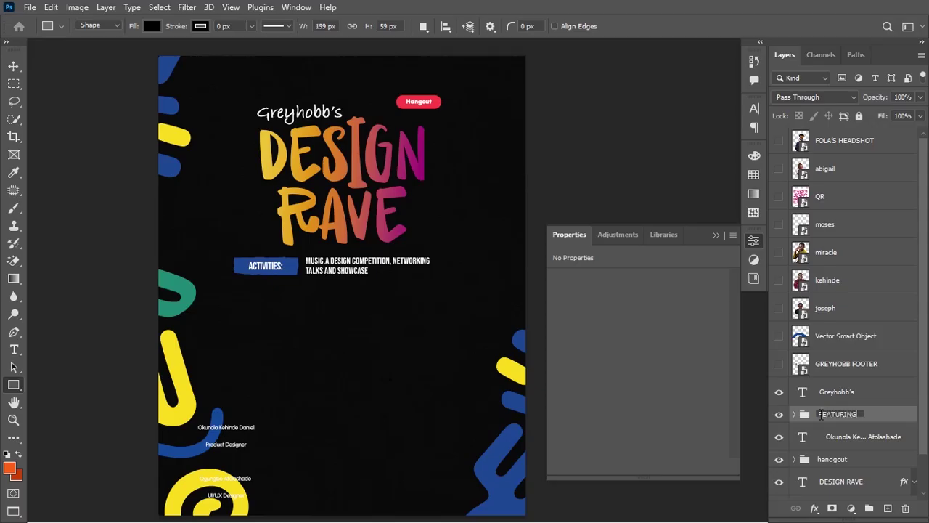
key(Return)
drag(812, 414, 809, 441)
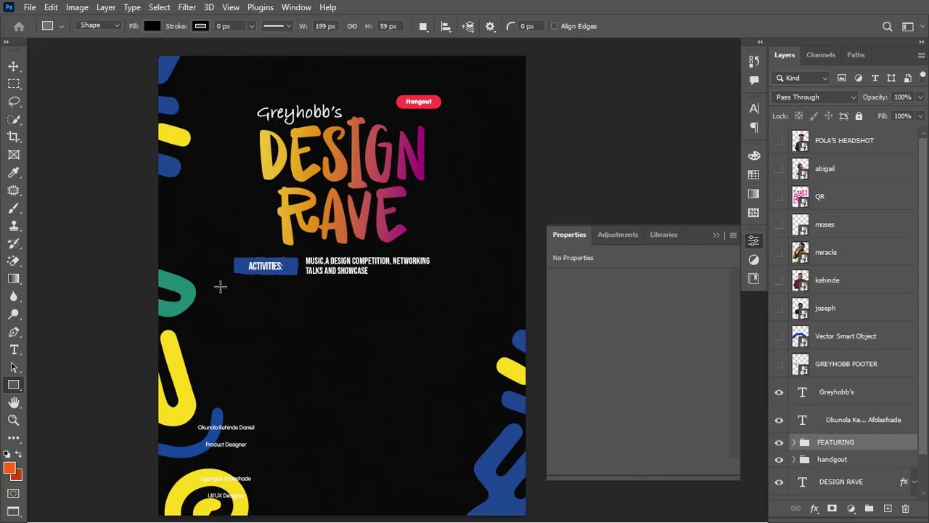
Draw a rectangle about 163 x 195 px below the ACTIVITIES label and fill it with yellow fad91c sampled from the background shape
drag(229, 287, 284, 353)
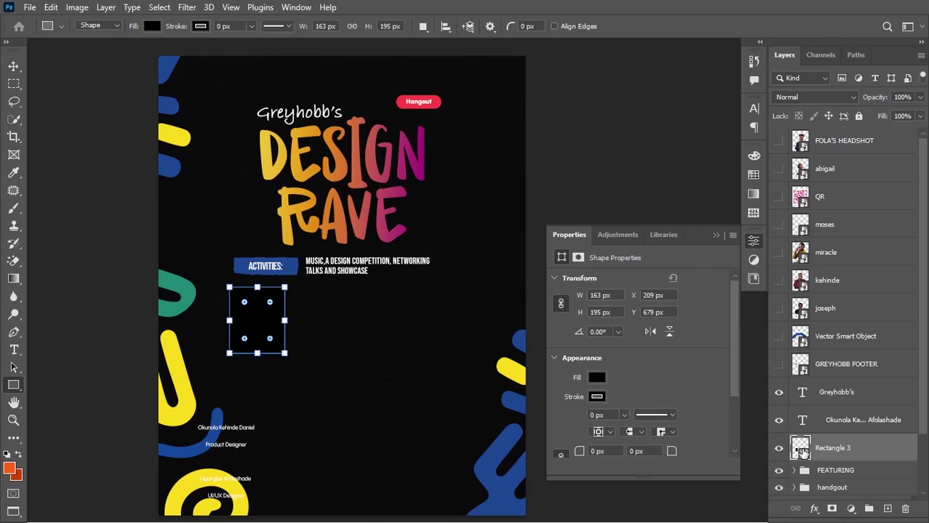
double_click(801, 448)
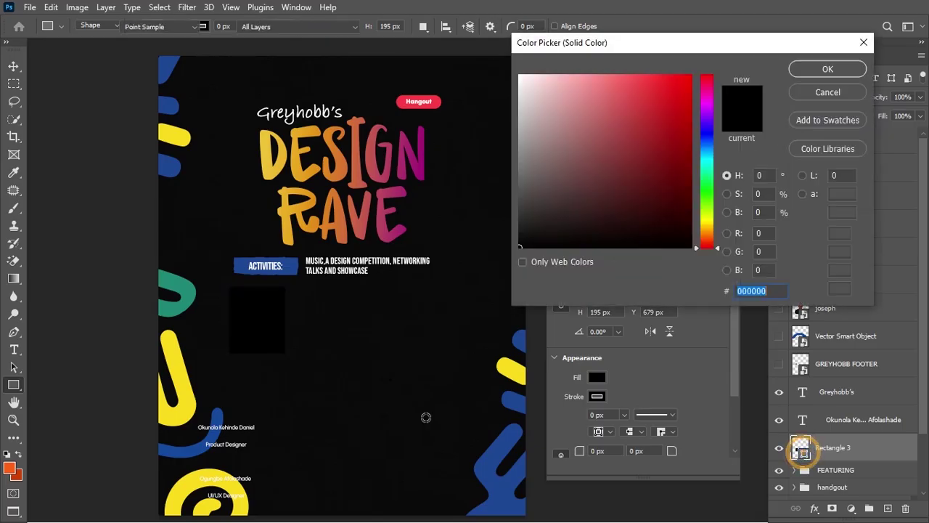
click(169, 350)
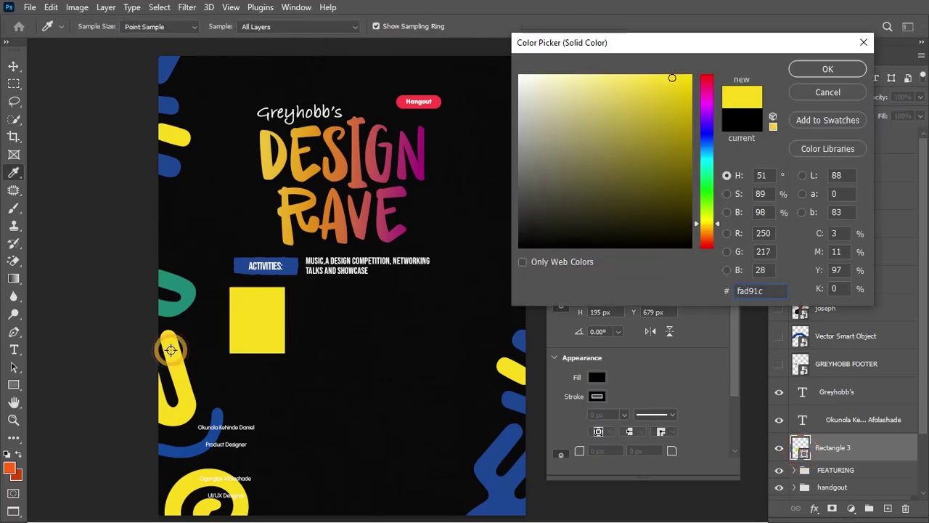
click(827, 69)
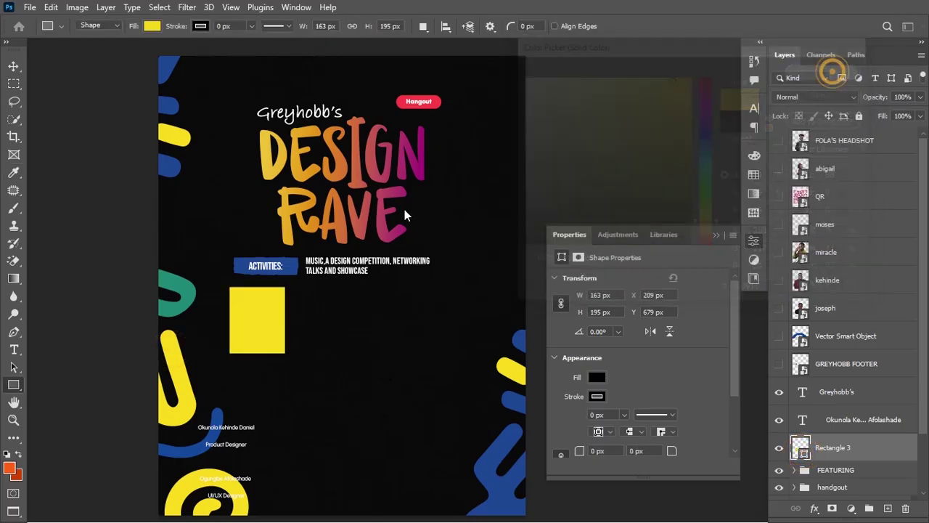
Duplicate the yellow rectangle three times to form an evenly spaced horizontal row of four
click(16, 67)
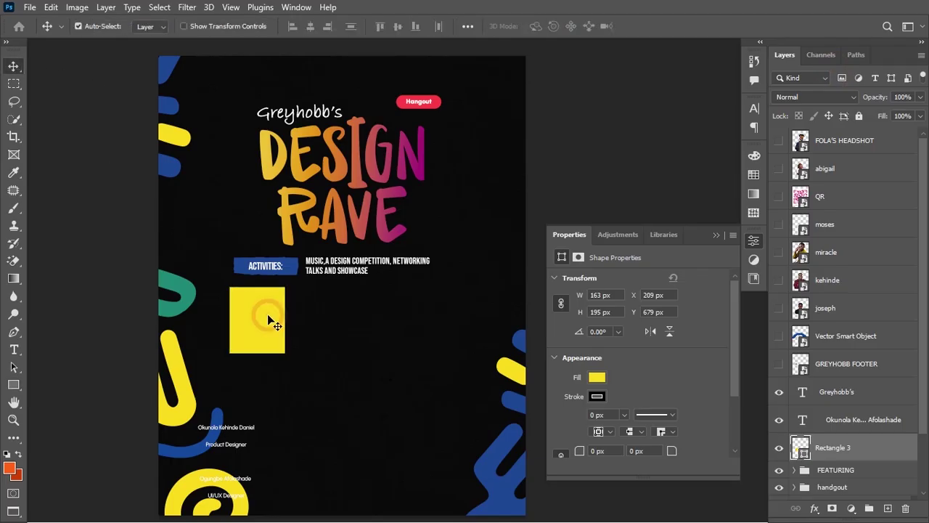
drag(268, 313, 456, 317)
key(Right)
key(Right)
key(Right)
key(Right)
key(Right)
key(Right)
key(Right)
key(Right)
key(Right)
key(Right)
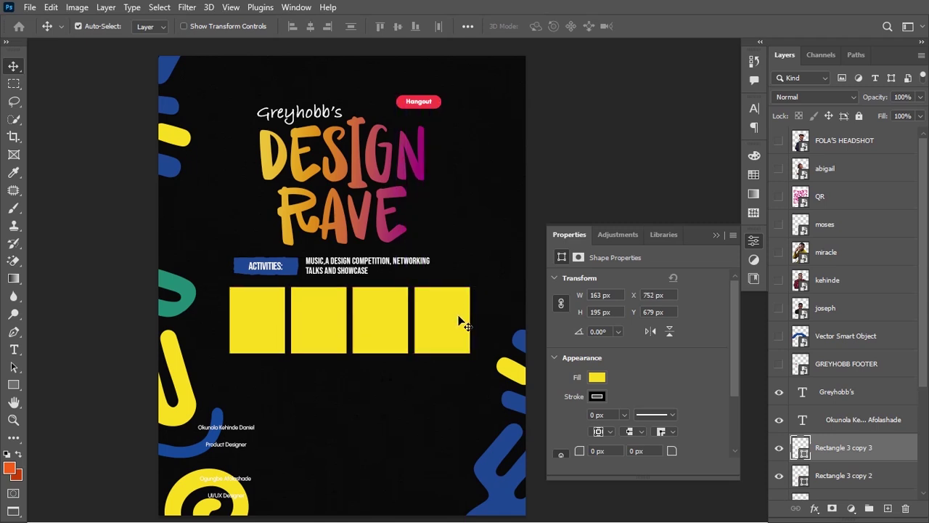
Group the four yellow rectangles and centre the group horizontally on the canvas
scroll(876, 446, down, 5)
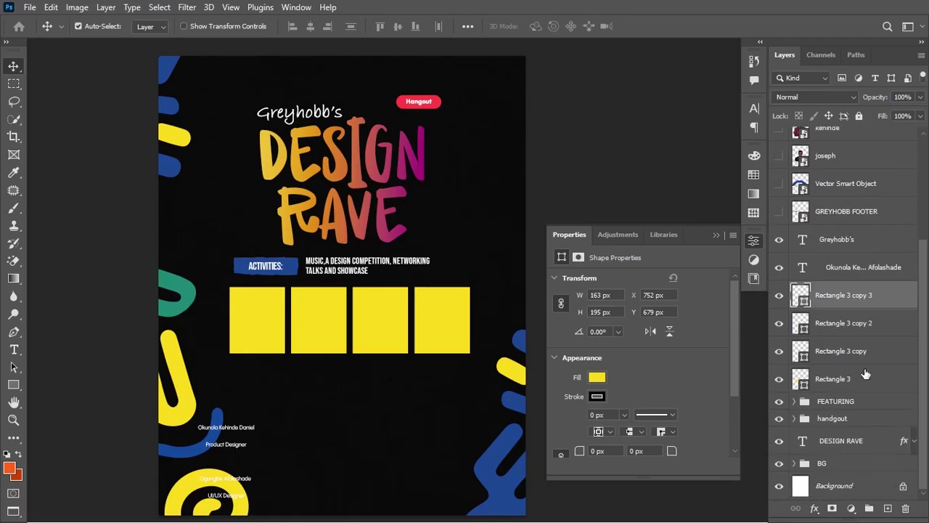
shift+click(850, 382)
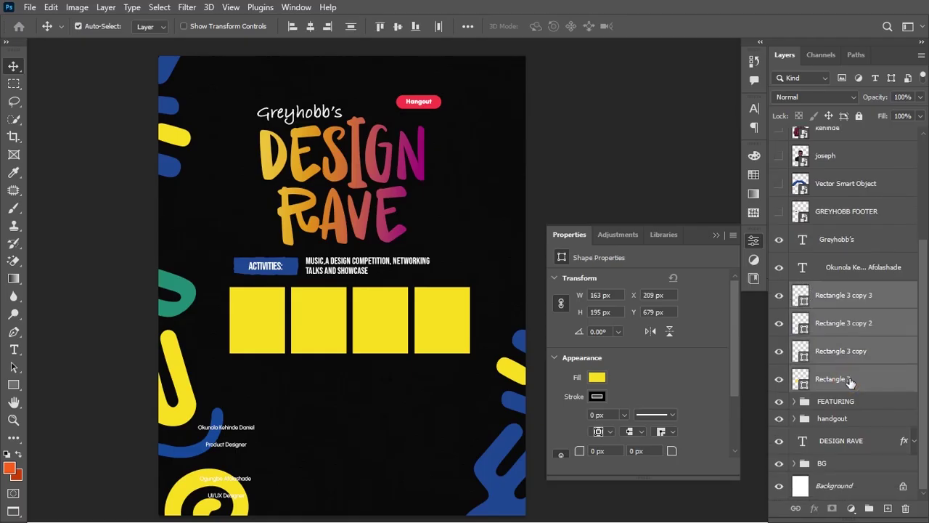
key(g)
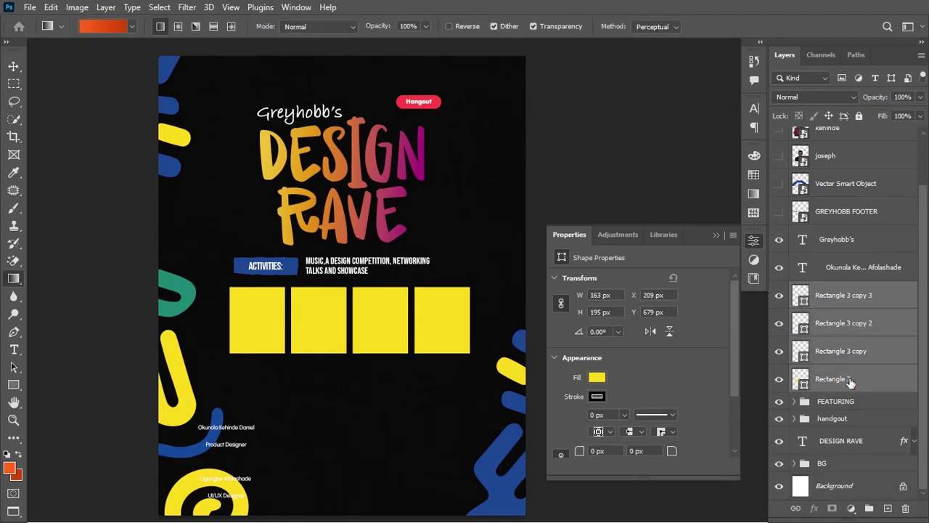
key(ctrl+g)
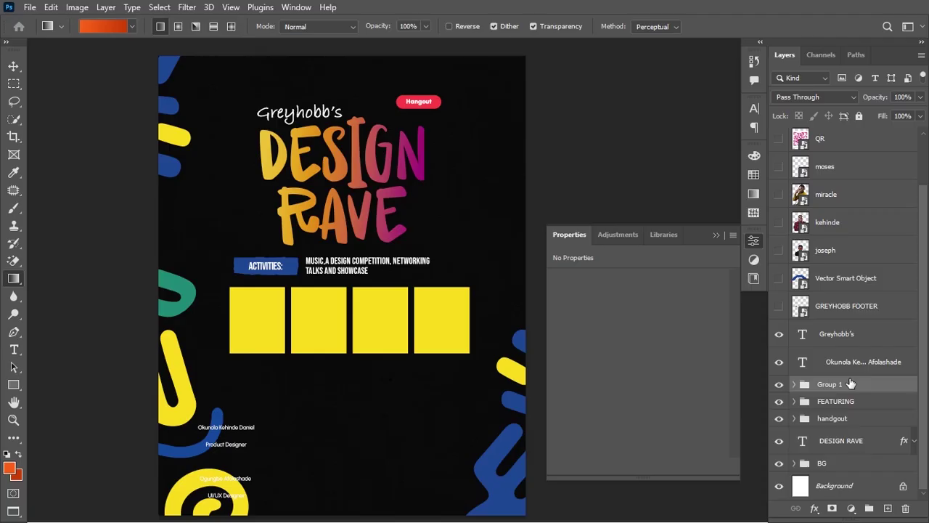
key(ctrl+a)
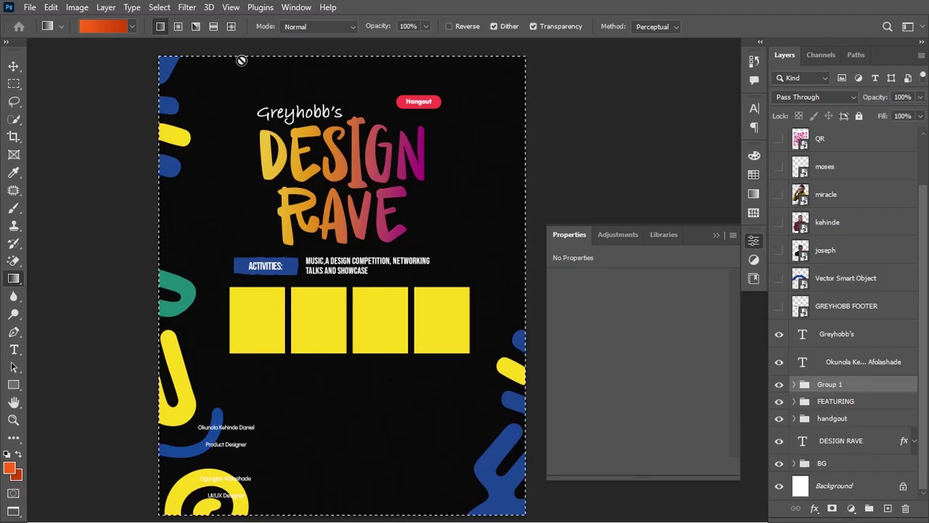
click(11, 65)
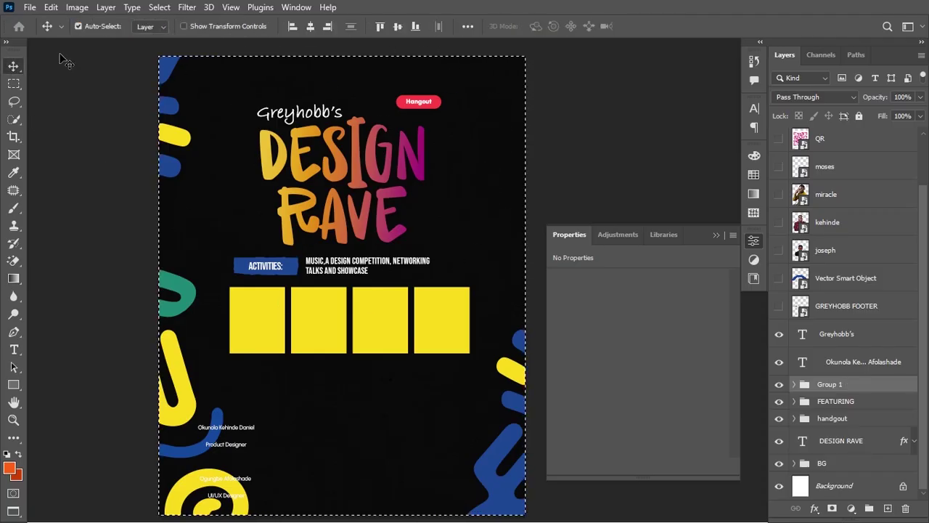
click(314, 28)
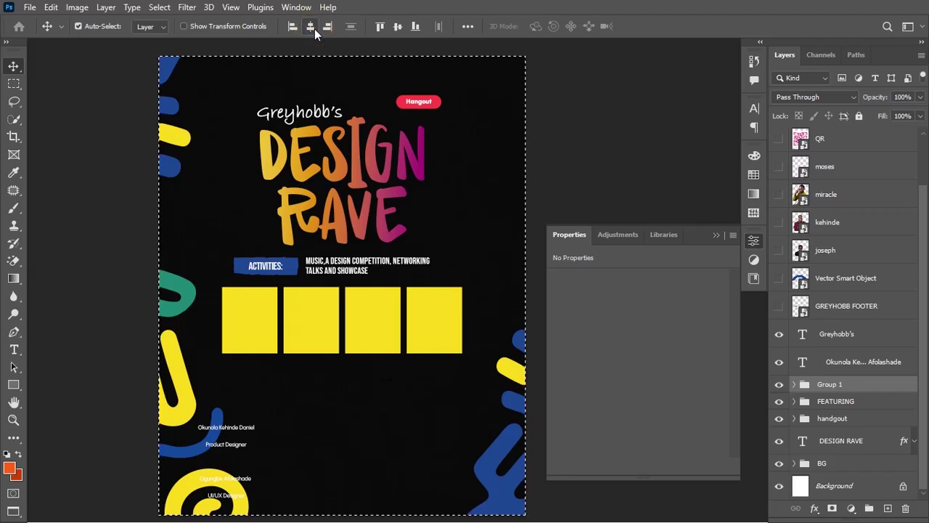
key(ctrl+d)
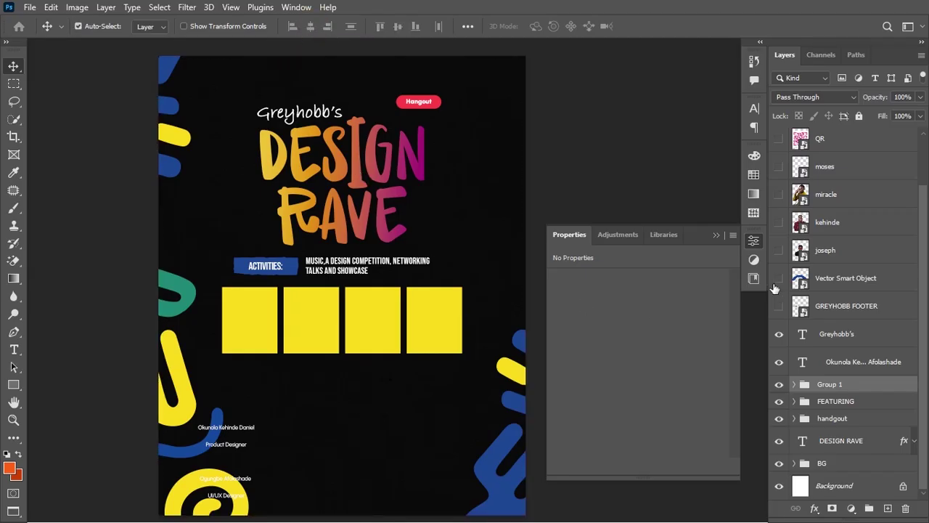
Make all six hidden portrait layers visible, leaving the QR layer hidden
click(827, 222)
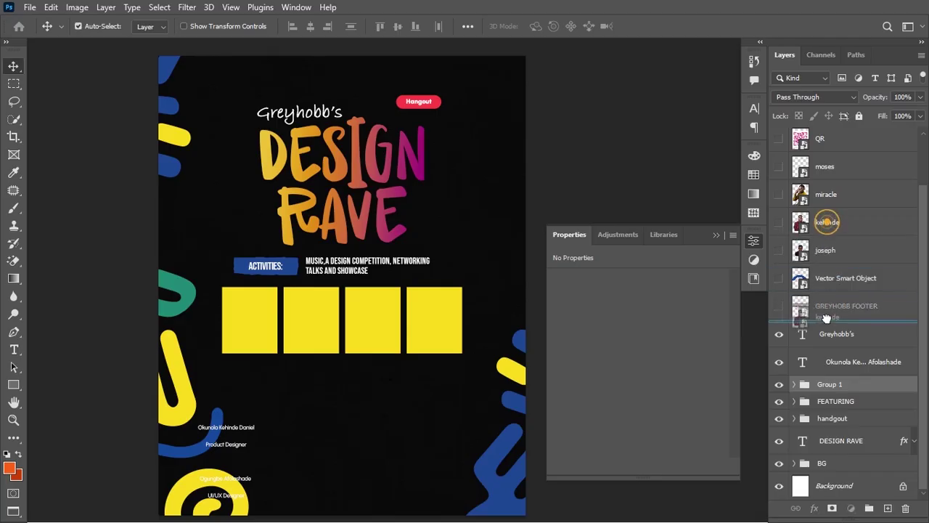
click(842, 249)
click(777, 246)
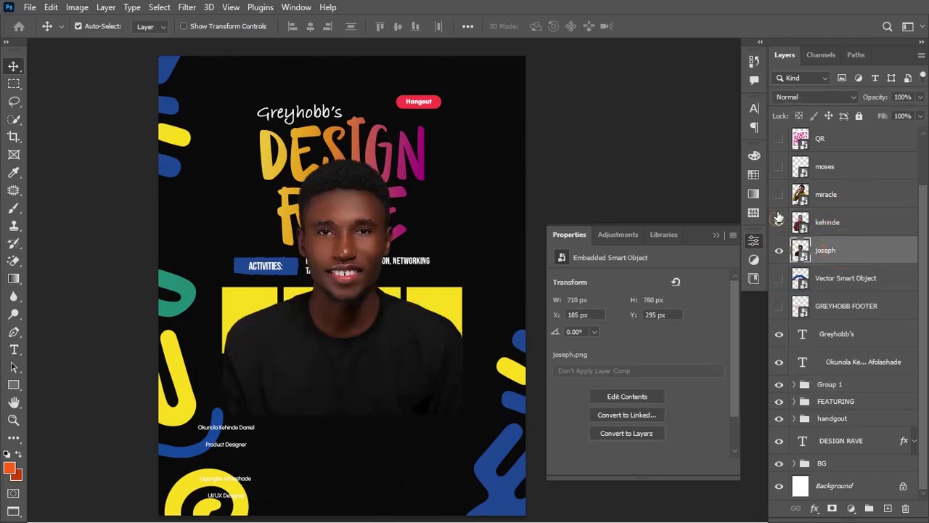
click(779, 222)
click(779, 195)
click(778, 167)
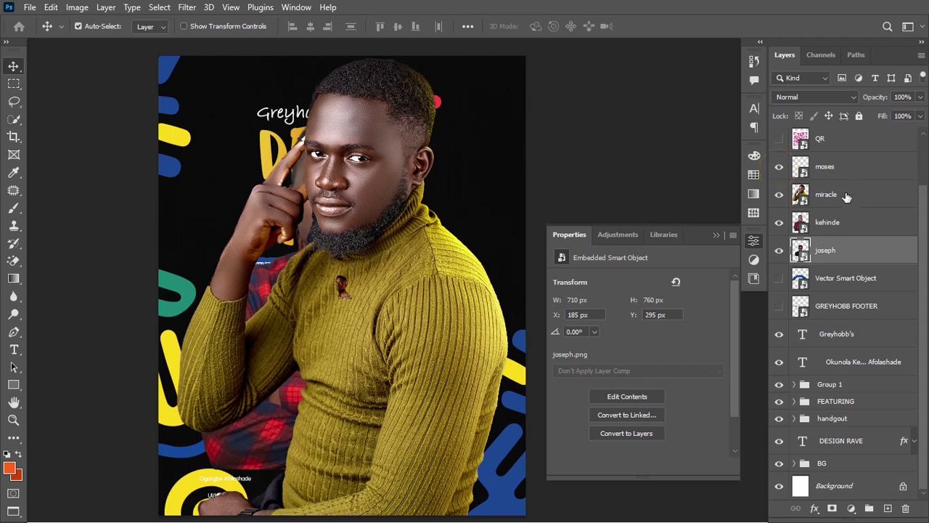
scroll(849, 190, up, 2)
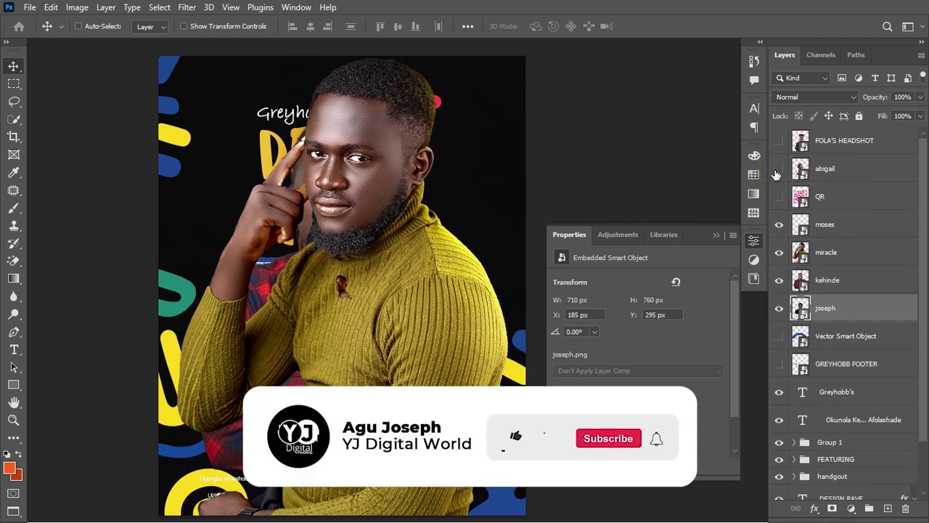
click(779, 168)
click(779, 140)
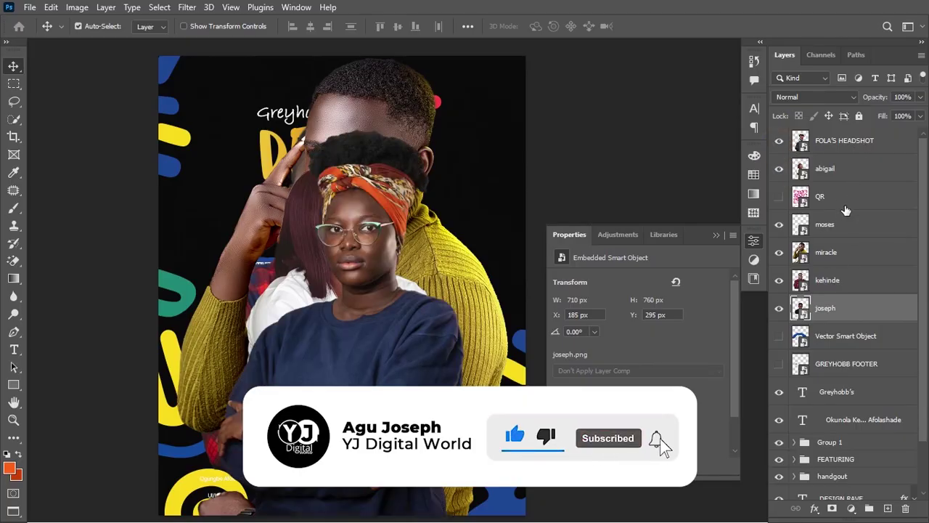
Move the six portrait layers, without the QR layer, into the yellow rectangles' group
shift+click(862, 141)
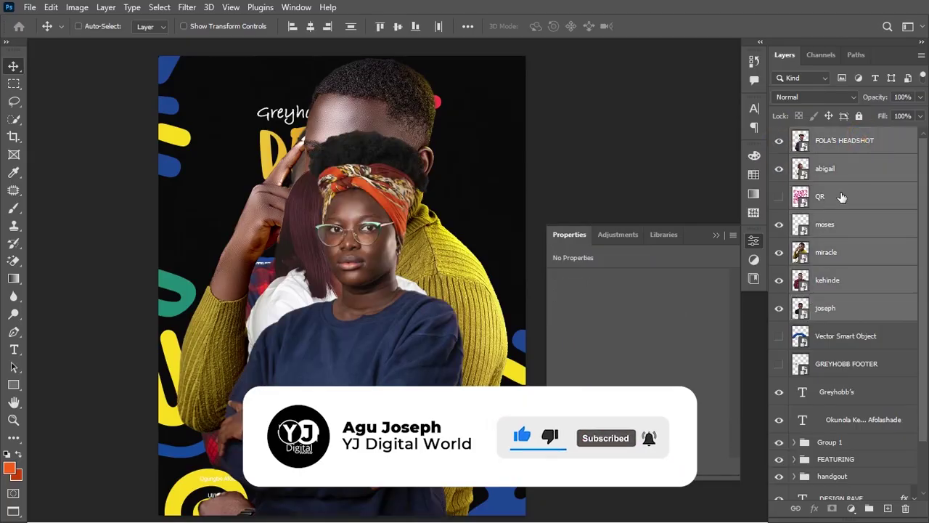
ctrl+click(840, 197)
drag(854, 223, 853, 443)
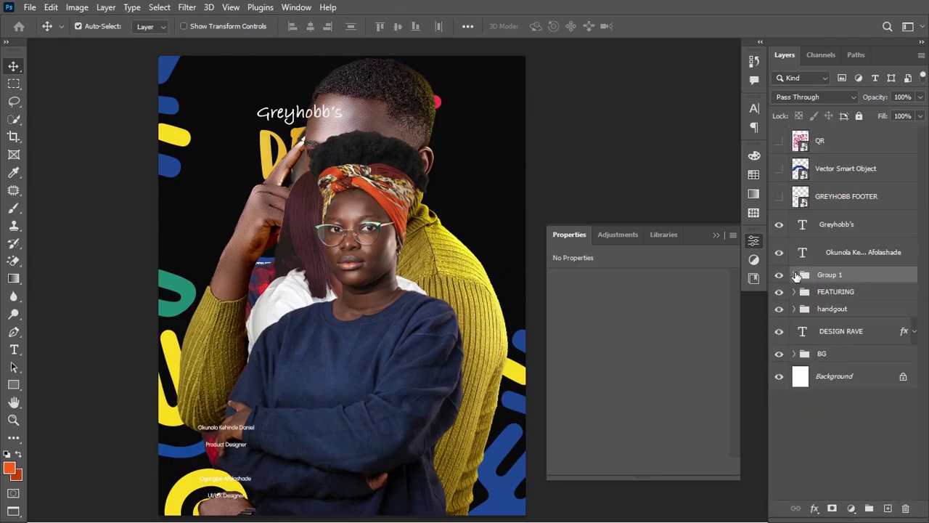
Expand the rectangles' group and hide all six portrait layers inside it
click(794, 274)
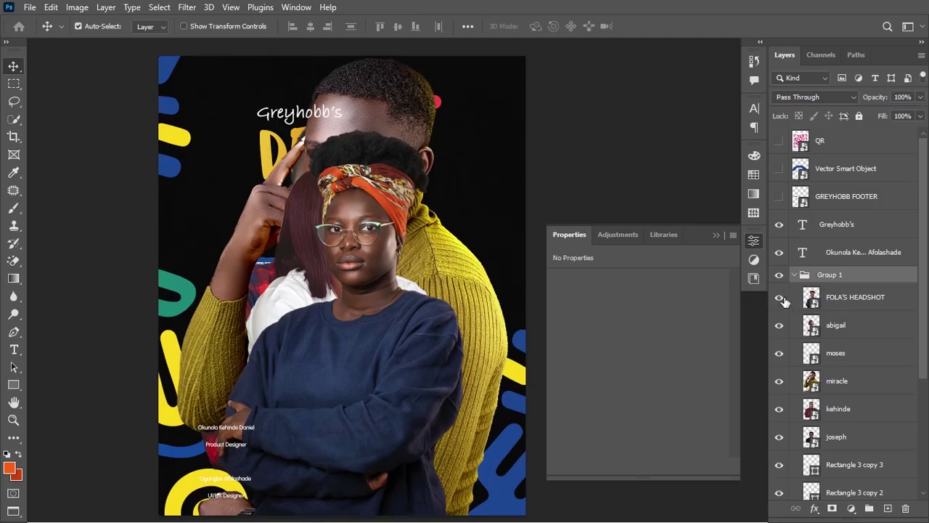
drag(784, 301, 785, 419)
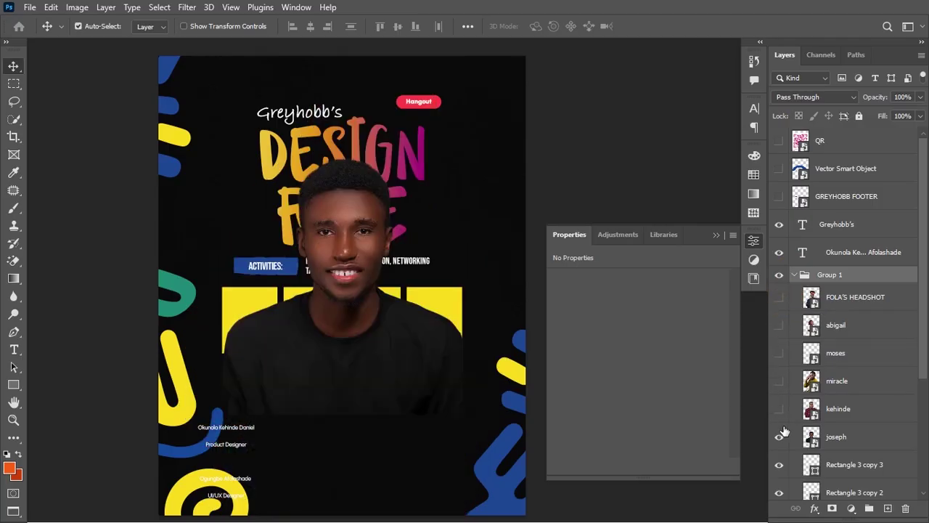
click(779, 435)
scroll(875, 411, down, 4)
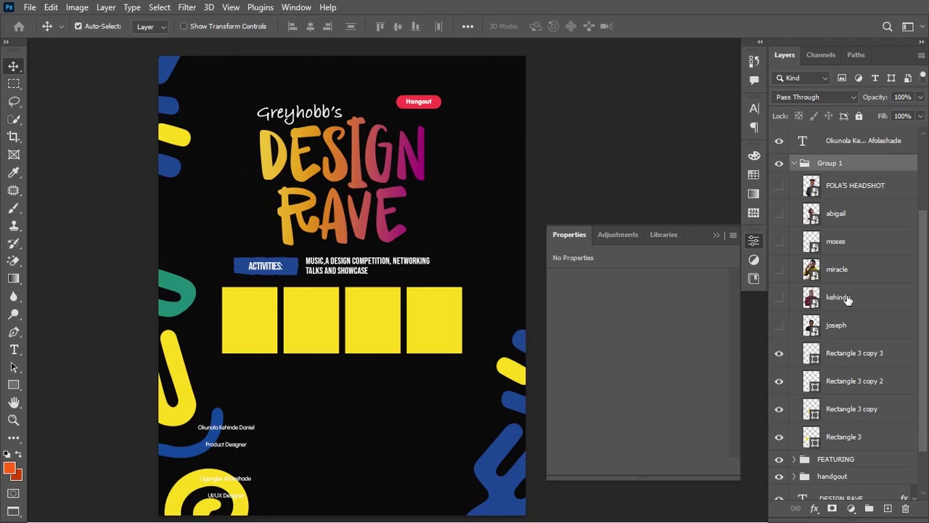
Move the portrait of the man in the plaid shirt directly above Rectangle 3, clip it to that rectangle and show it
drag(847, 299, 845, 421)
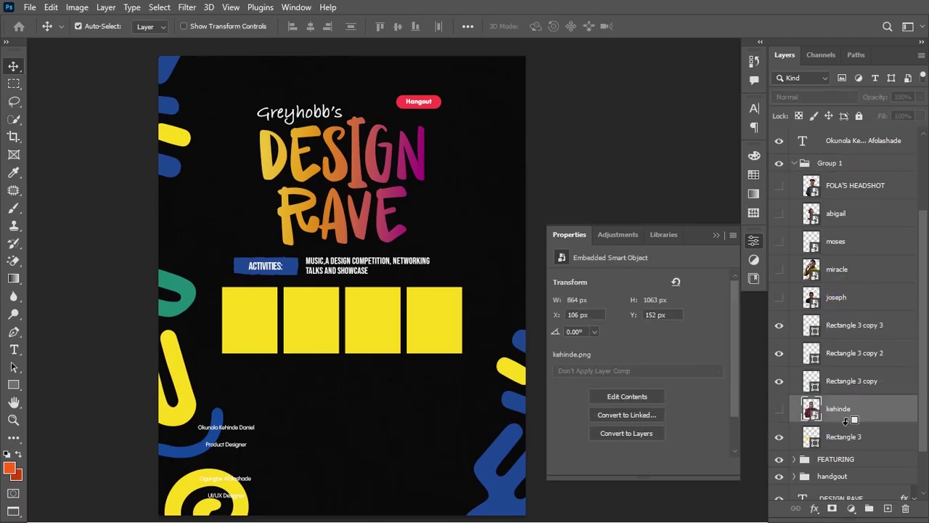
alt+click(842, 420)
click(779, 411)
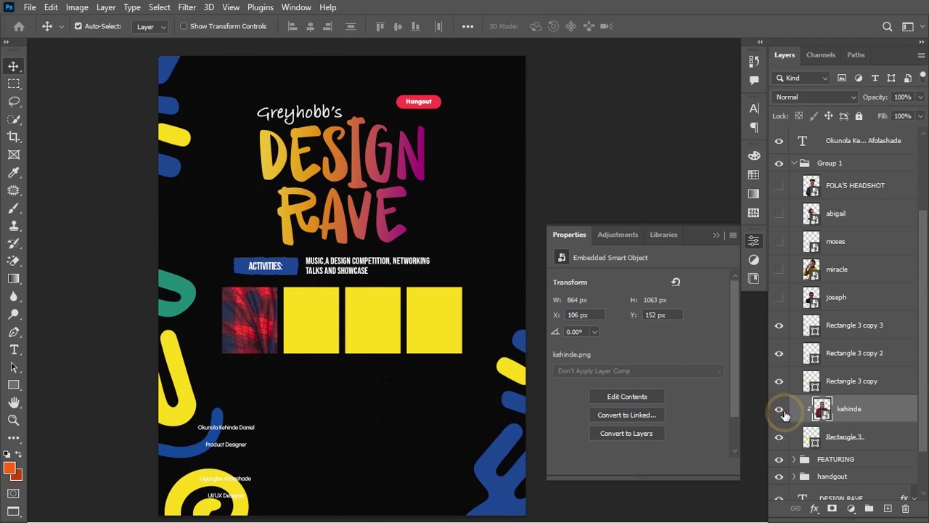
click(863, 408)
Scale the plaid-shirt portrait to about 10.72% and position it so the head and shoulders fill the first yellow rectangle
key(ctrl+t)
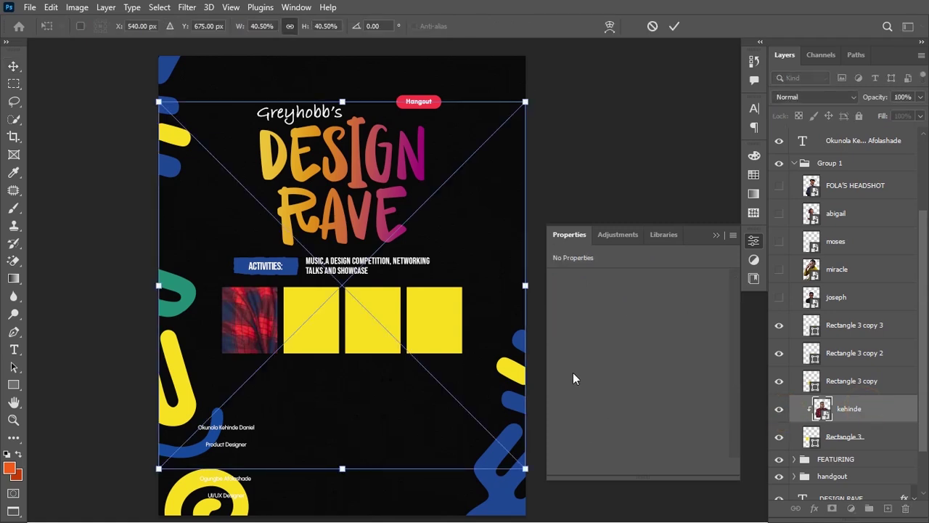
drag(526, 97, 298, 334)
drag(253, 316, 254, 328)
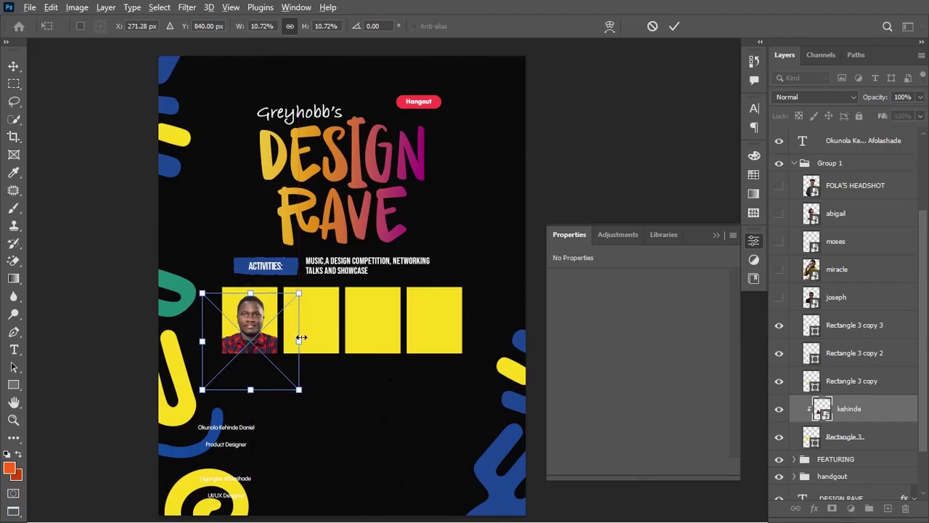
key(Return)
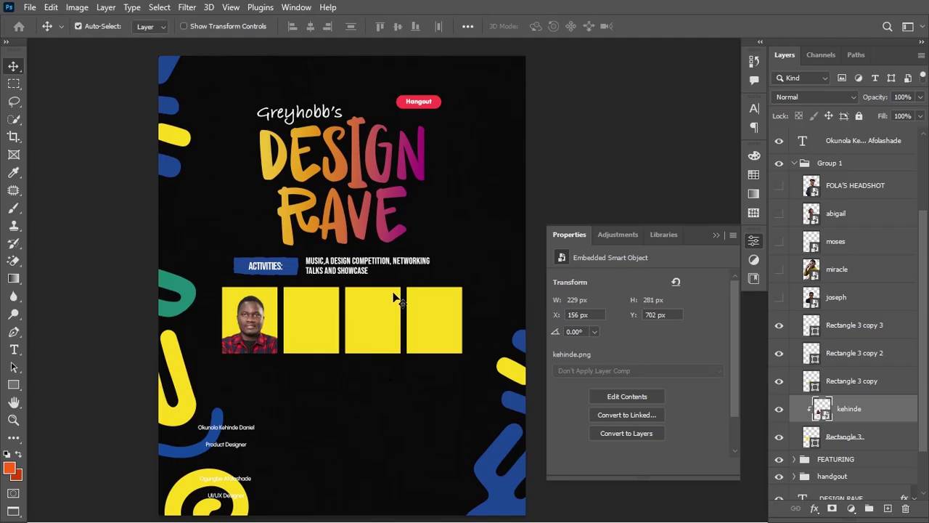
Cut the first speaker's name and Product Designer role from the speaker list and paste them as a separate text layer below the portraits
key(t)
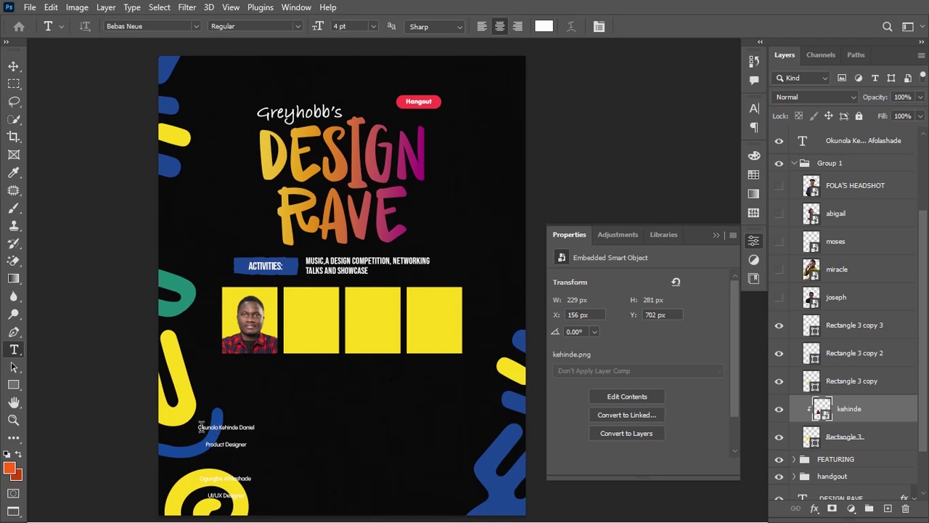
drag(200, 427, 257, 446)
key(ctrl+c)
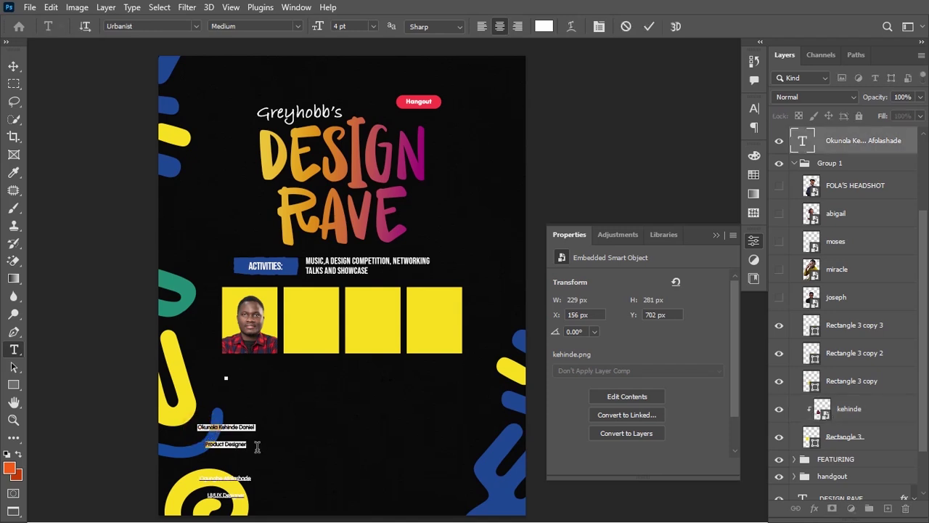
key(BackSpace)
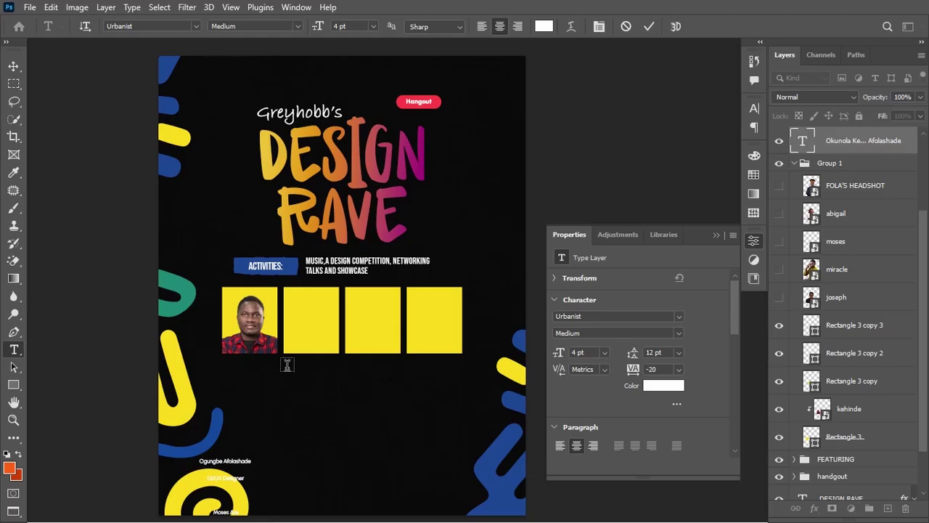
click(283, 381)
key(ctrl+v)
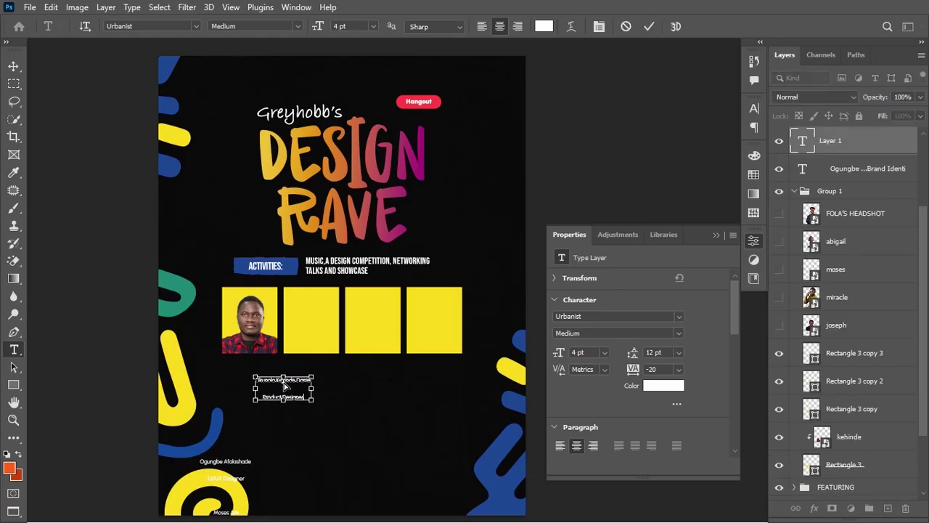
Set the leading of the first speaker's name and role text to 4 pt and its tracking to 0
key(ctrl+Return)
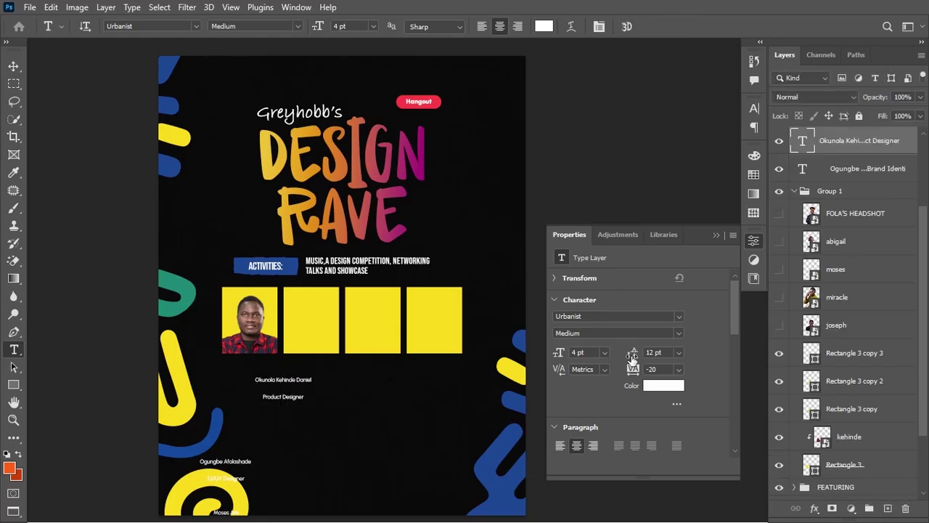
drag(633, 356, 628, 356)
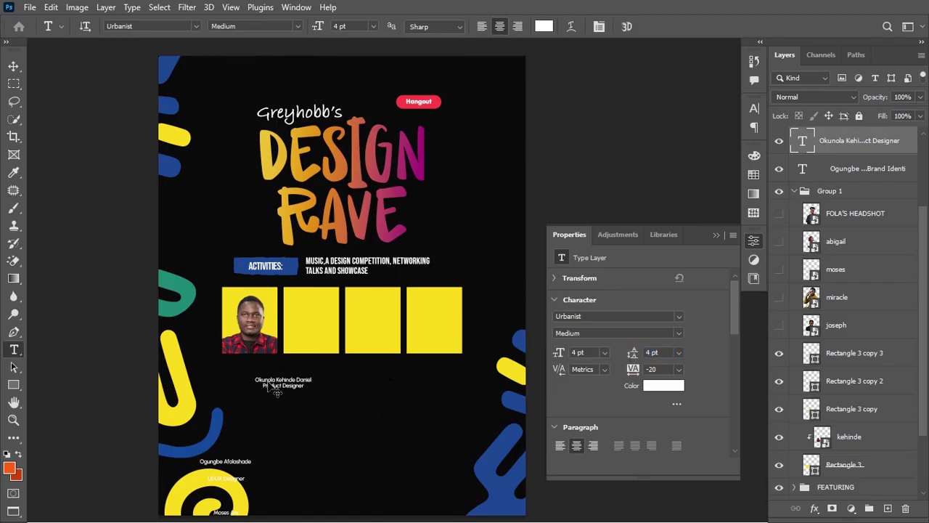
key(ctrl+plus)
key(ctrl+plus)
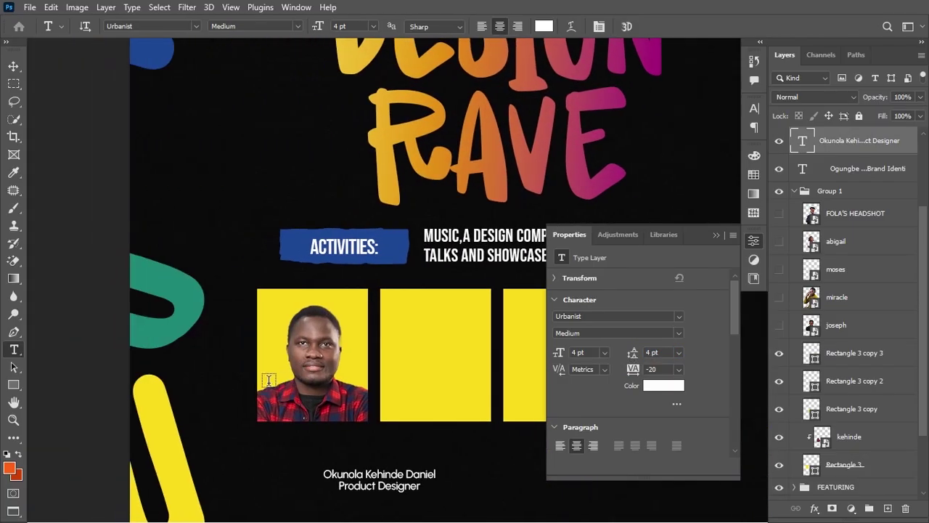
scroll(367, 446, down, 3)
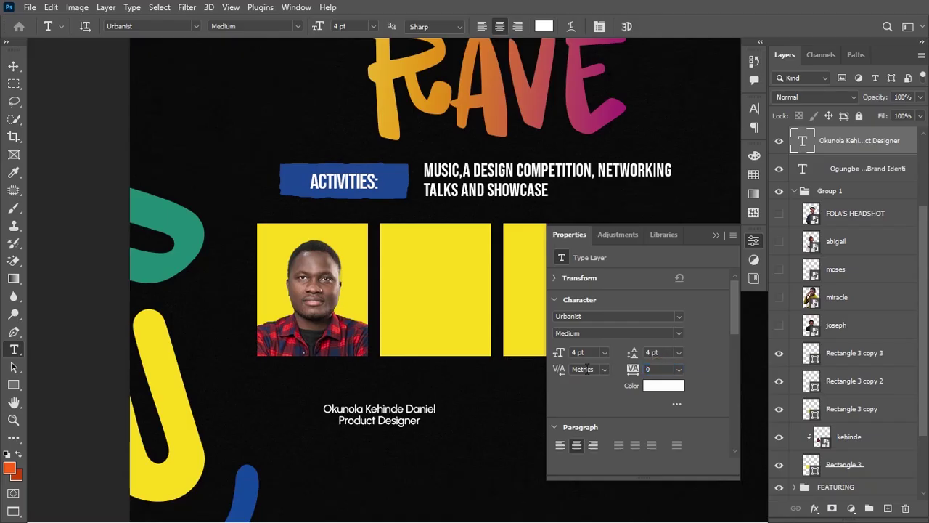
key(Return)
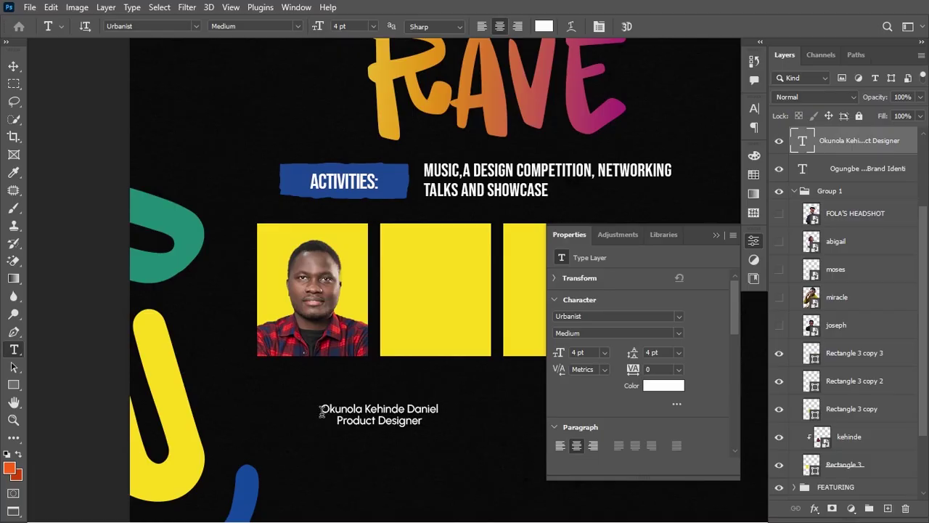
Set the speaker's name line to the Black weight of Urbanist
drag(322, 411, 447, 409)
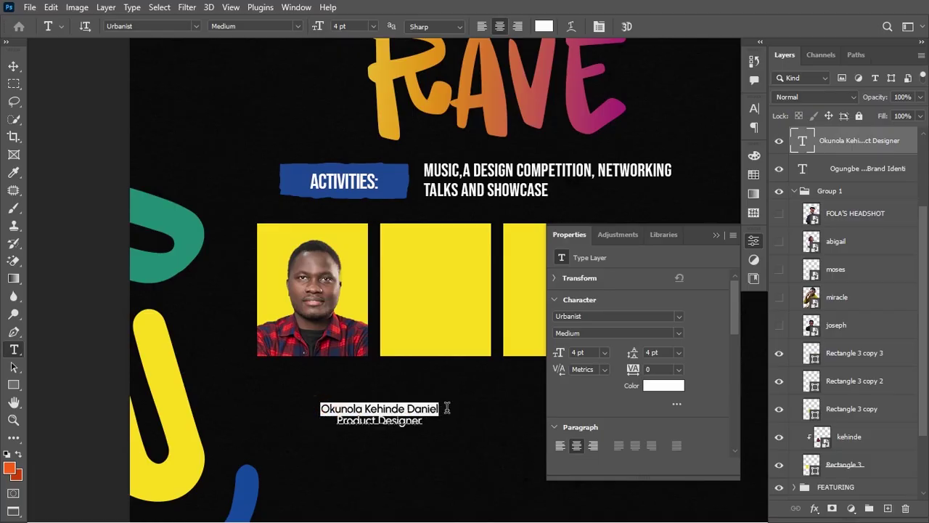
click(679, 332)
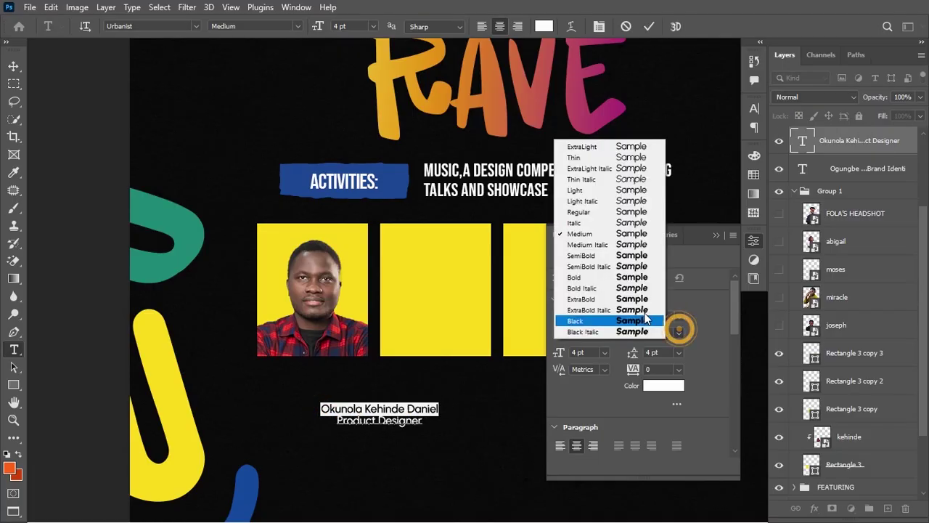
click(610, 325)
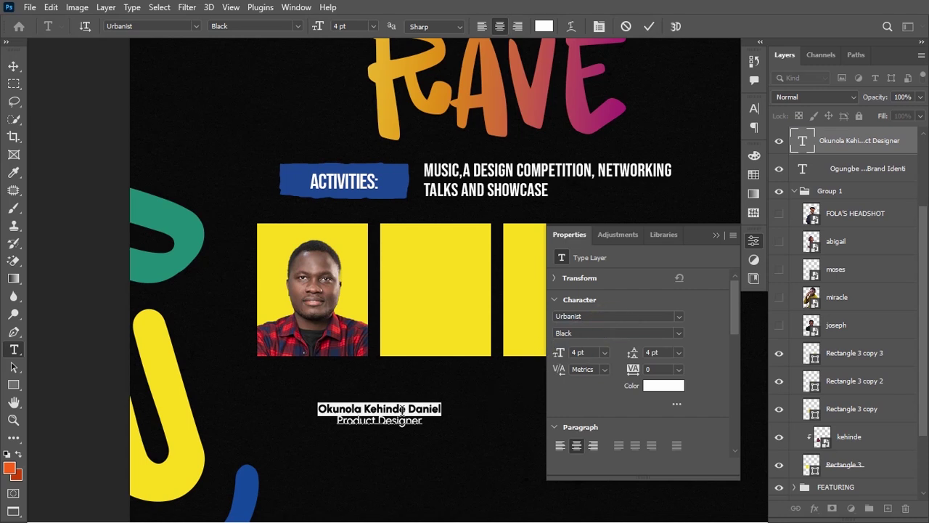
Set the Product Designer line below the name to Urbanist Medium Italic and commit the text edit
drag(337, 420, 441, 422)
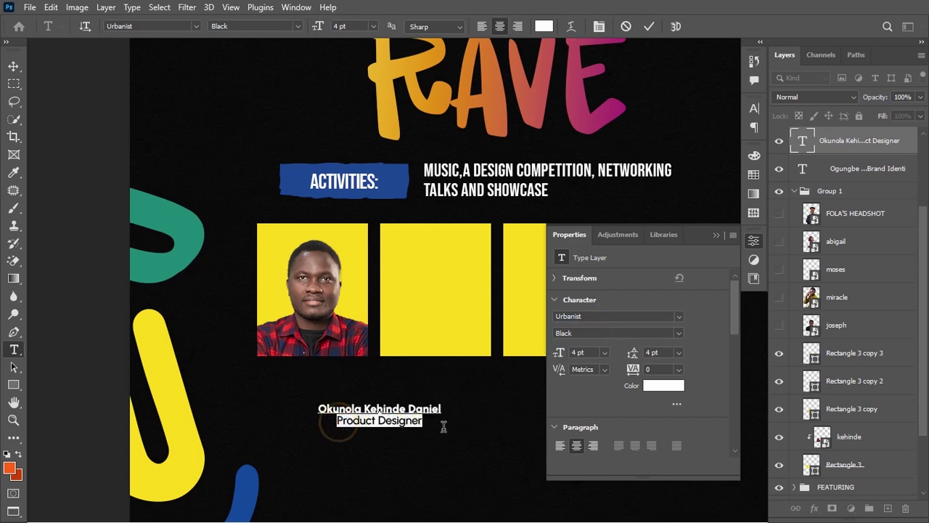
click(680, 332)
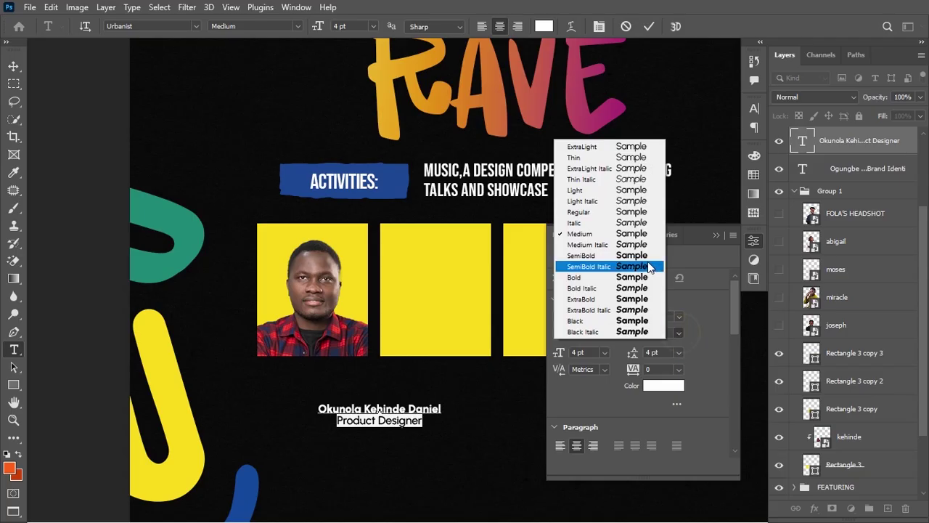
click(603, 244)
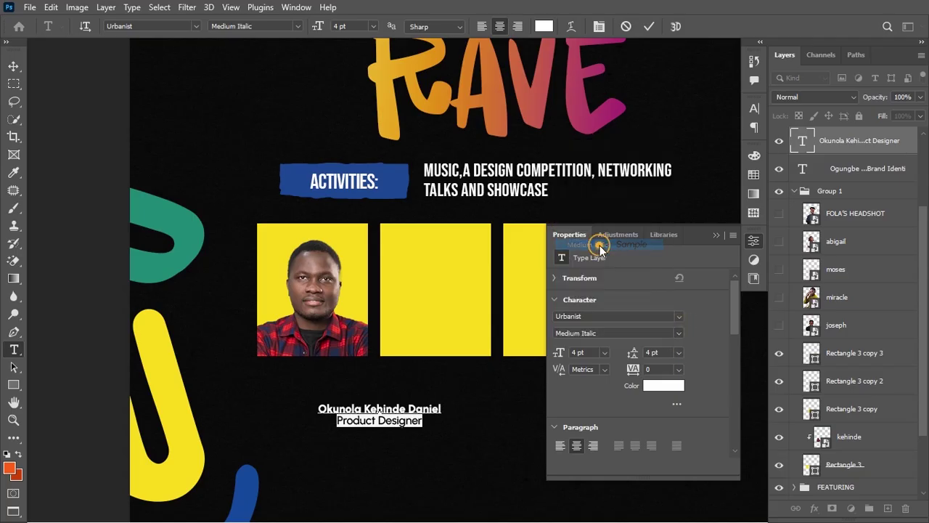
click(650, 27)
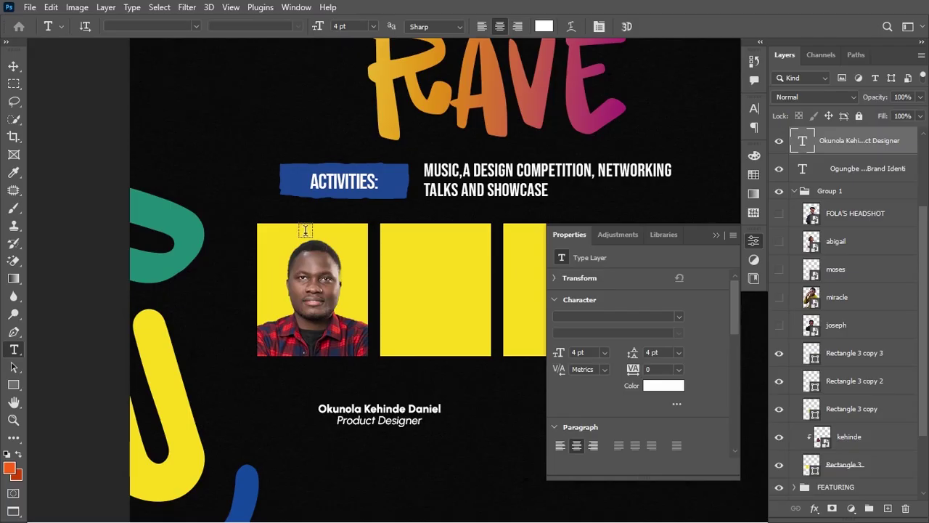
Restyle the Product Designer line, trying Regular and settling on Urbanist Italic, and commit the text edit
triple_click(335, 421)
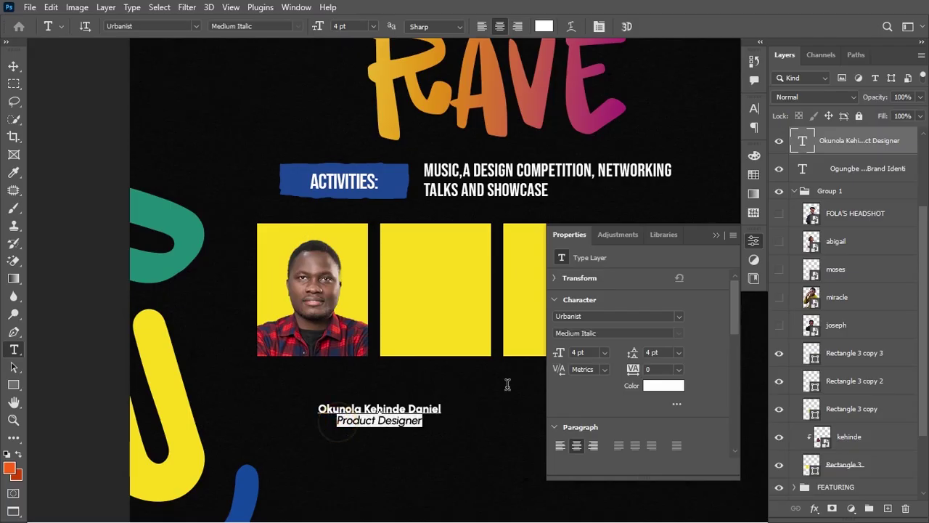
click(674, 333)
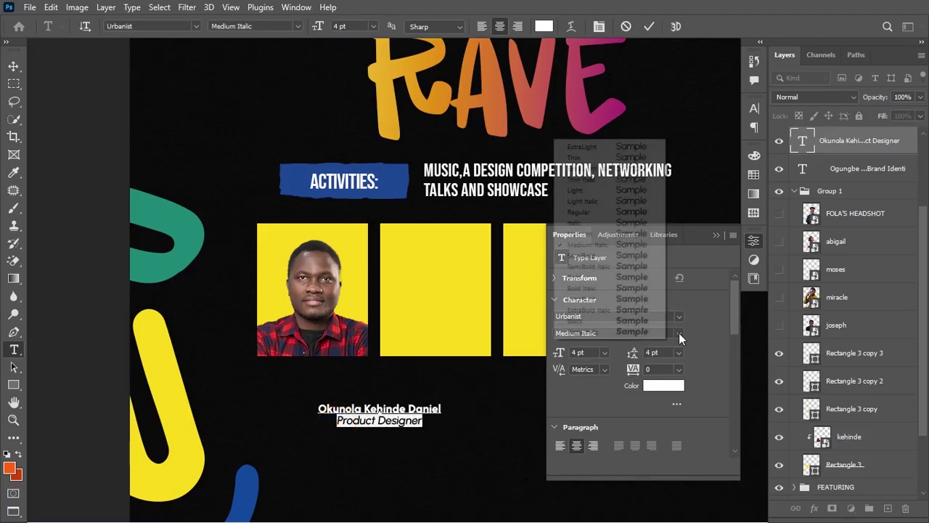
click(617, 212)
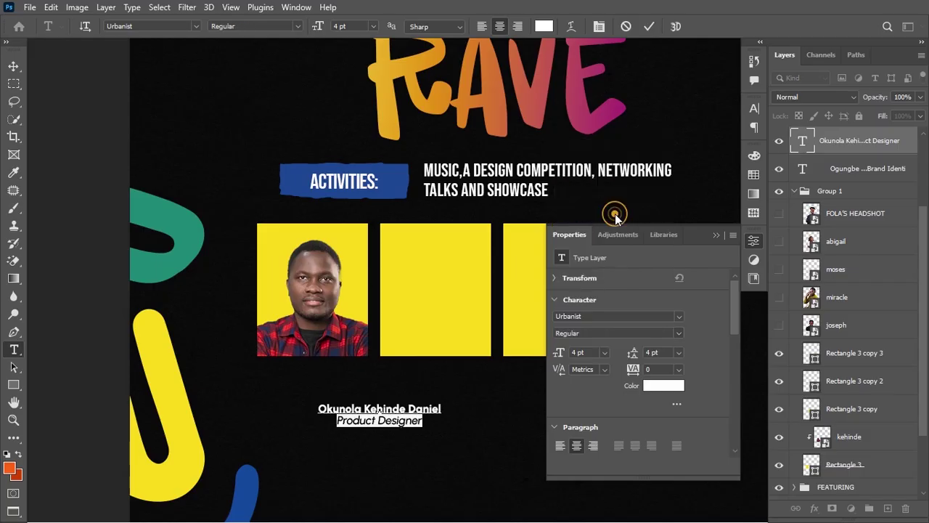
click(680, 333)
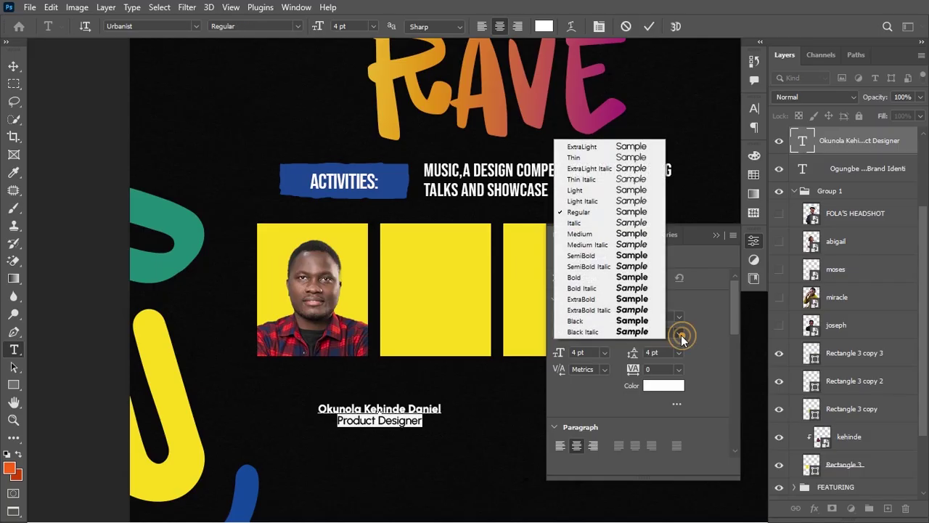
click(624, 220)
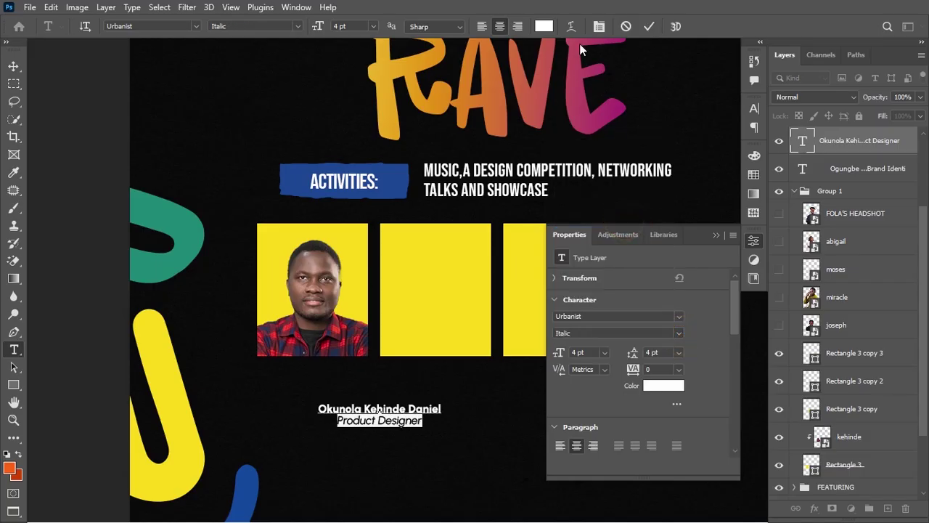
click(651, 30)
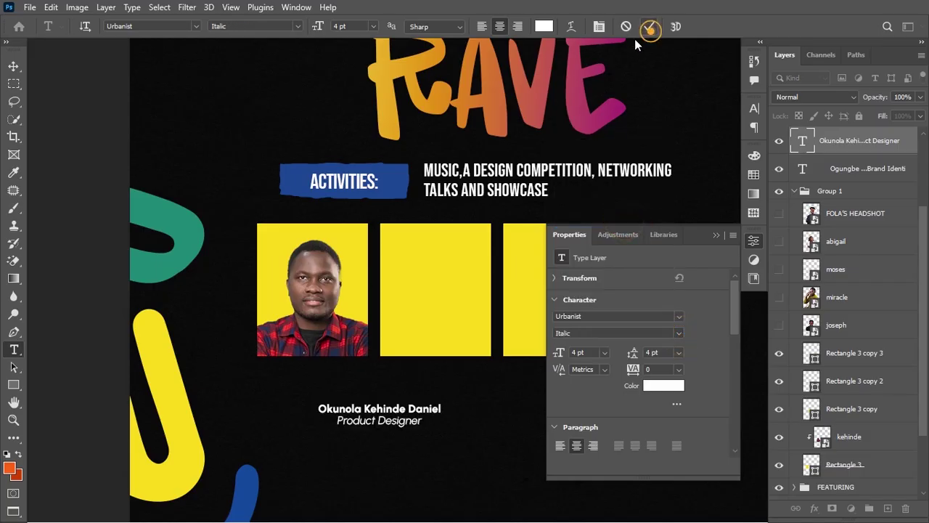
click(15, 68)
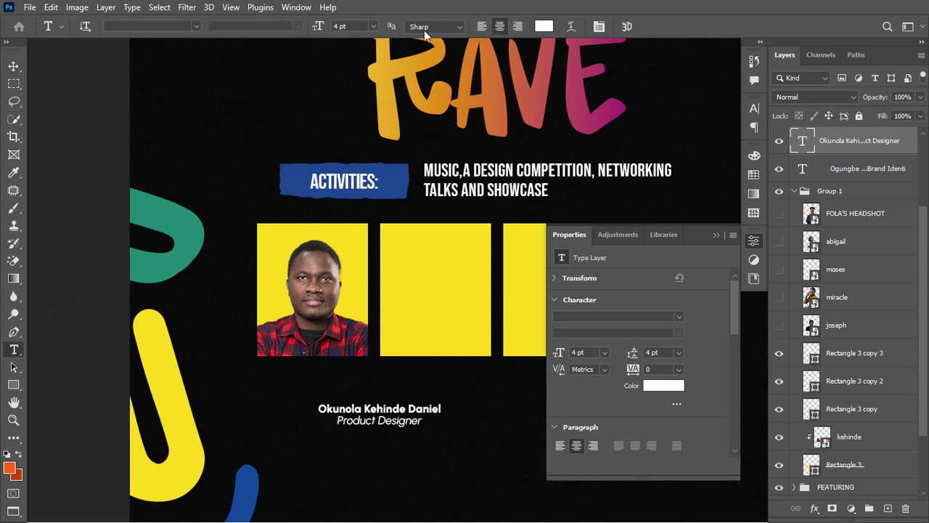
Left-align the first guest's name and title caption, scale it to about 72%, and place it just below the first portrait
click(482, 27)
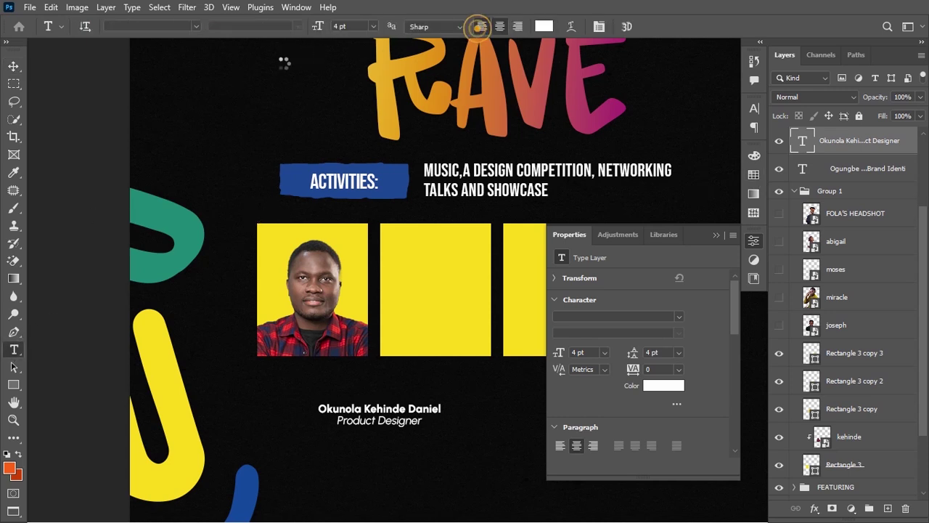
click(10, 68)
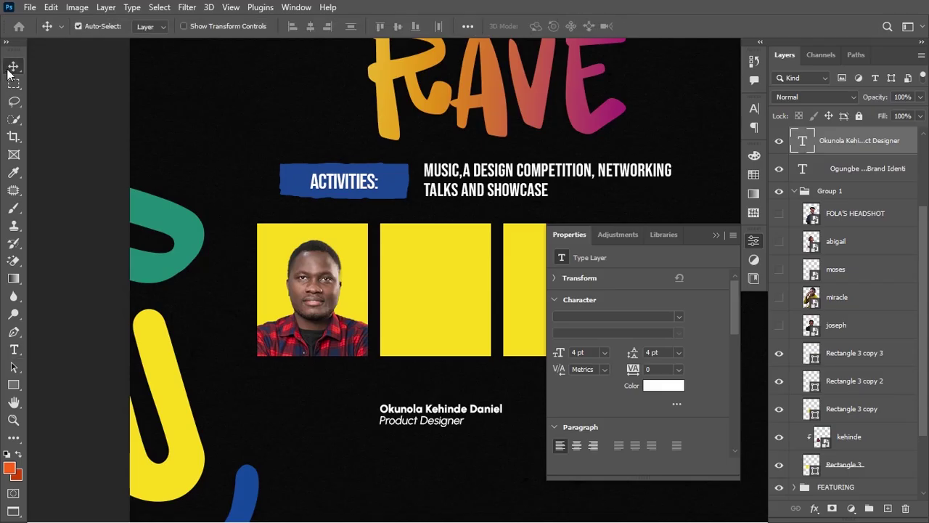
key(ctrl+t)
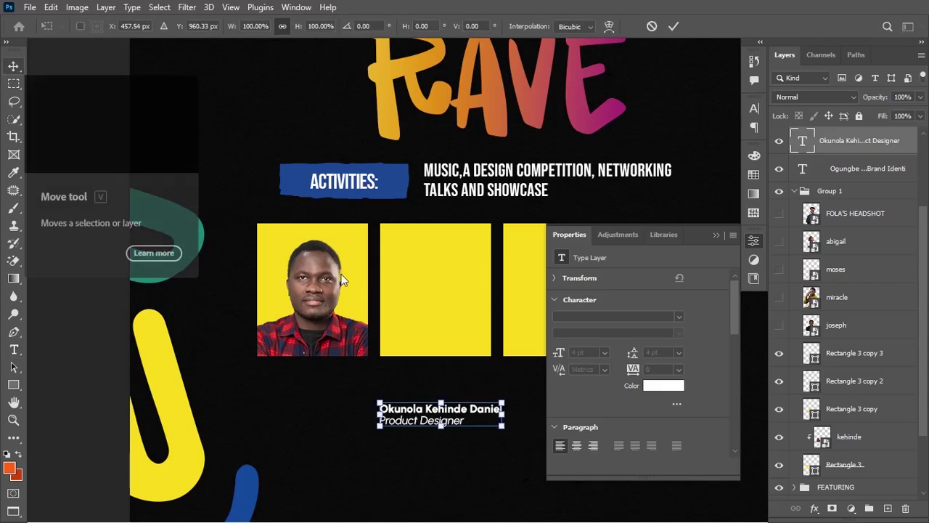
drag(508, 430, 330, 375)
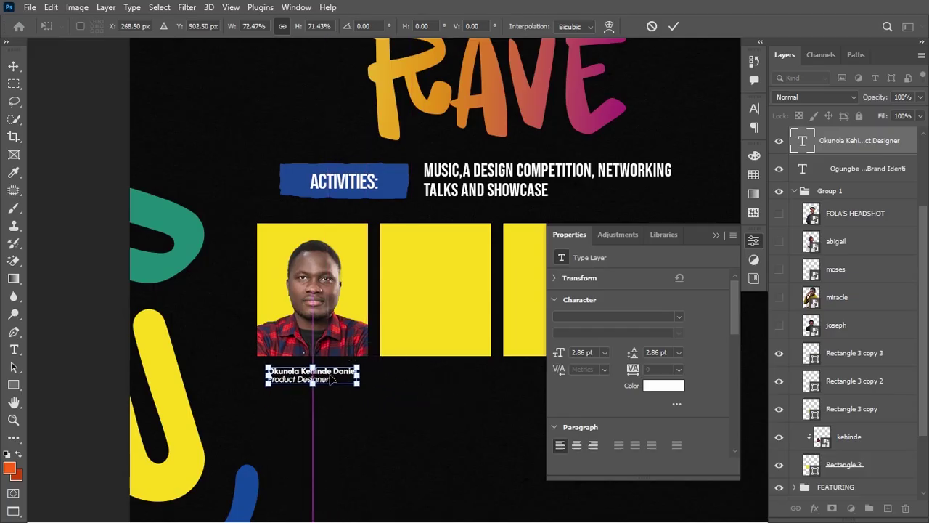
key(Return)
key(ctrl+0)
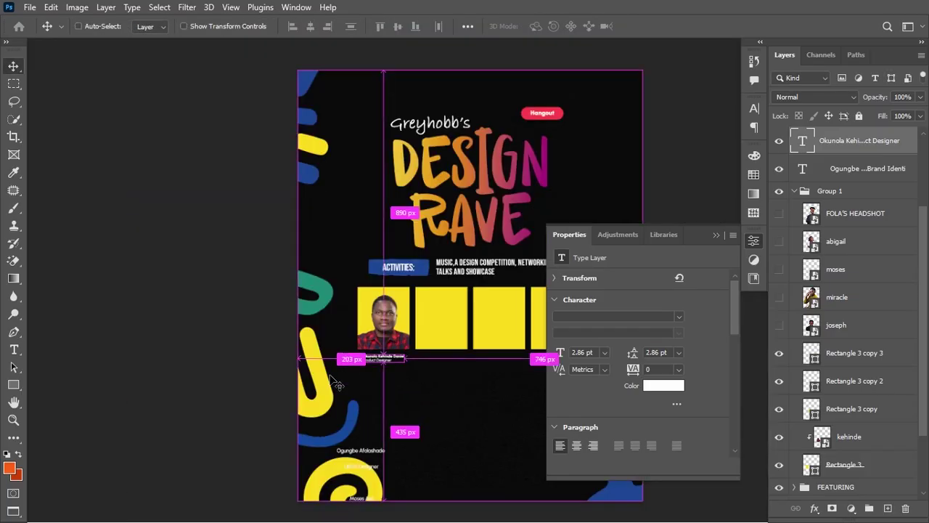
key(ctrl+equal)
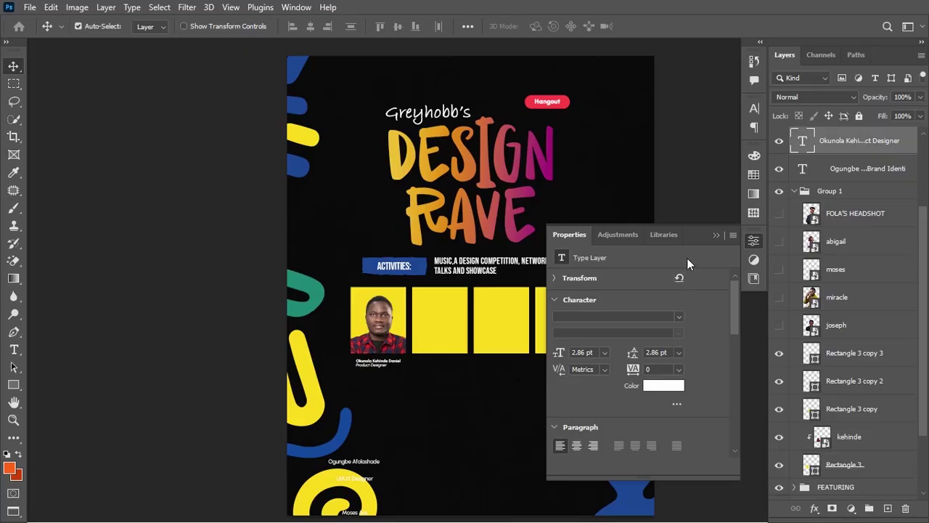
click(720, 234)
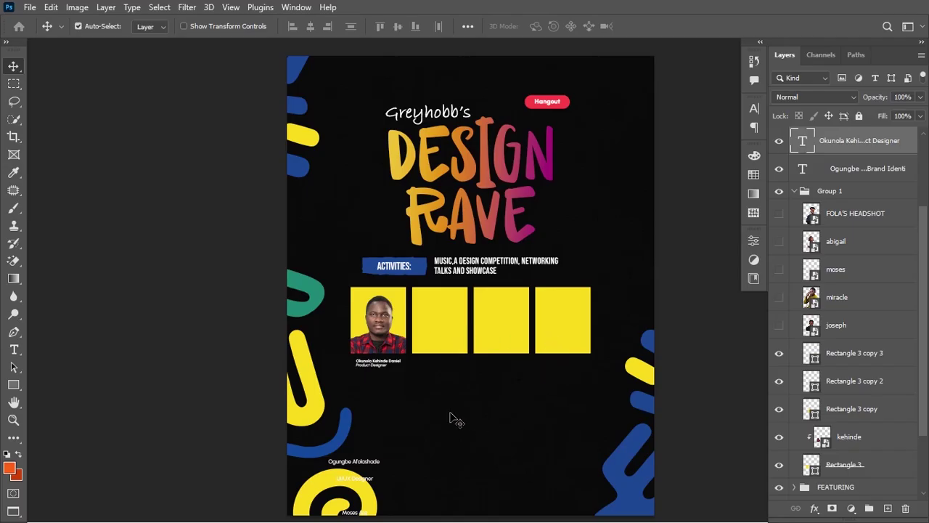
Position the copied guest captions beneath the yellow cards and fit the last portrait into its card at 38.38% scale
key(super)
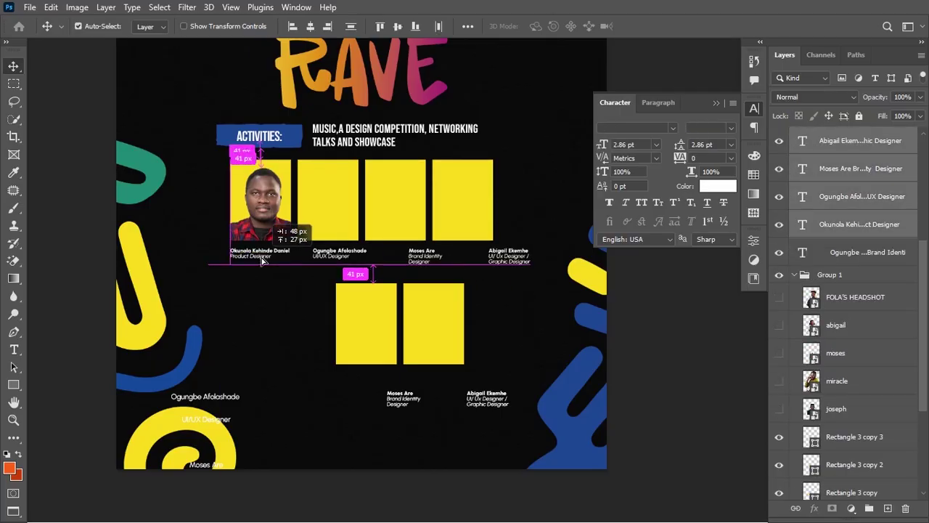
drag(379, 259, 412, 281)
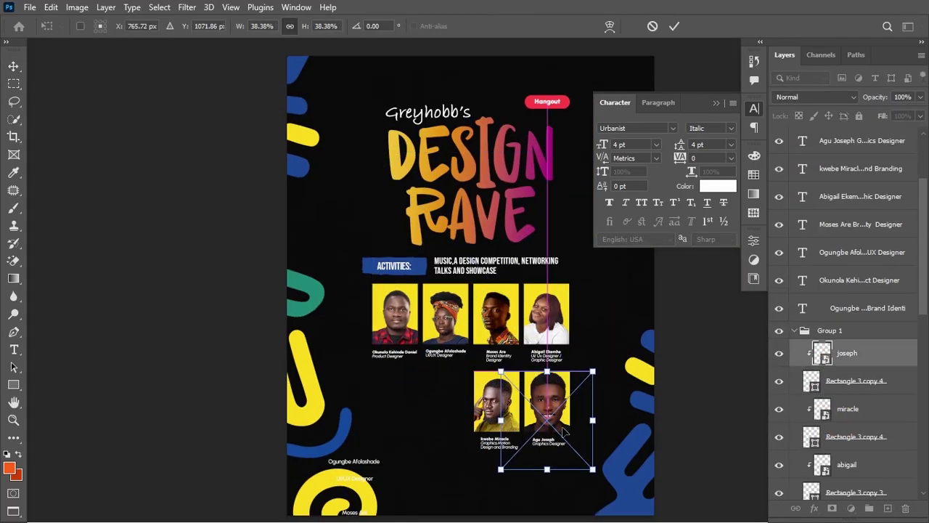
key(Return)
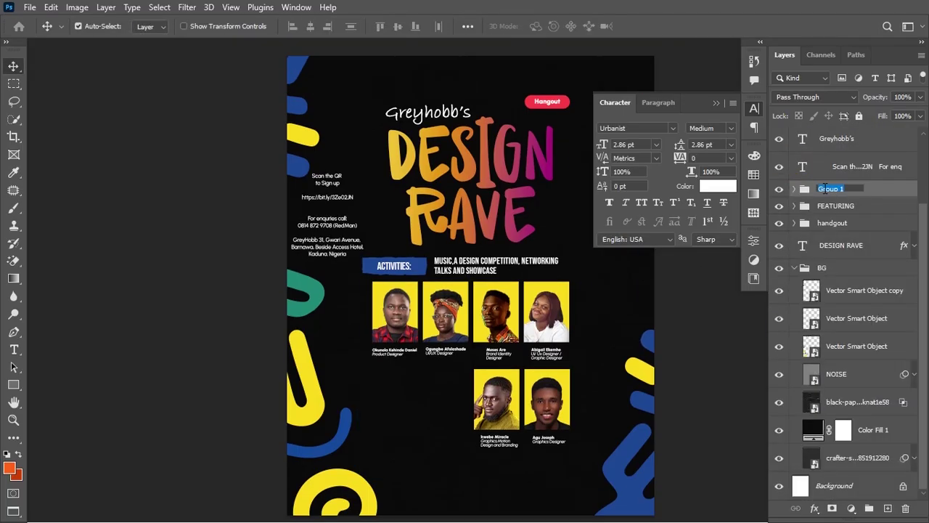
Rename the layer group Group 1 to GUEST and collapse the BG group
double_click(835, 188)
click(779, 188)
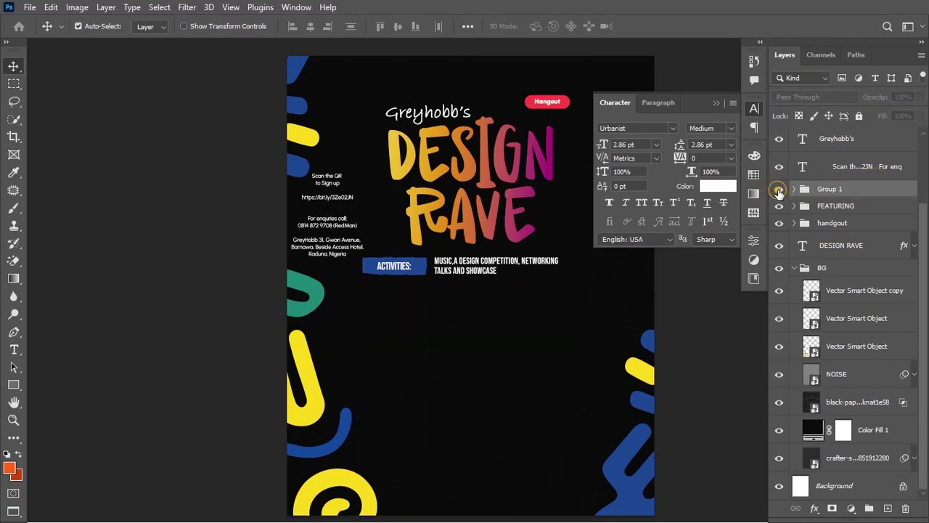
click(779, 189)
click(828, 188)
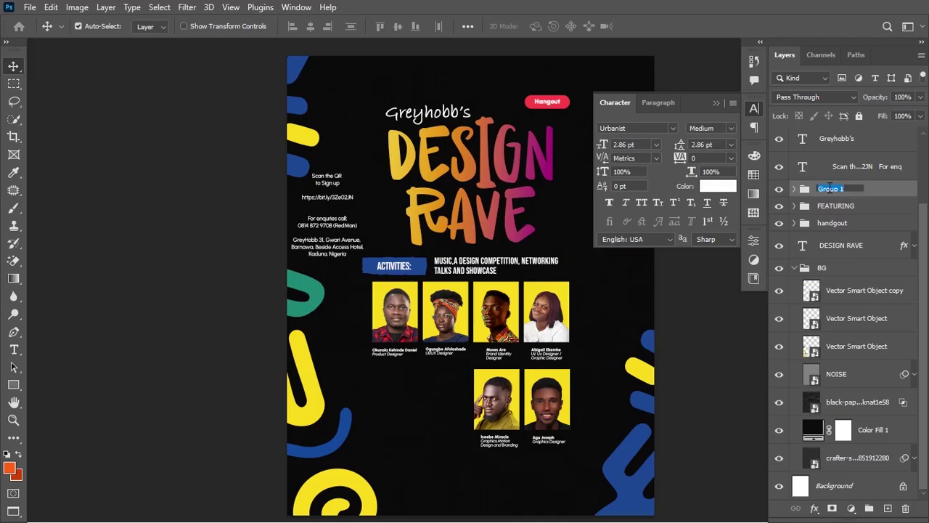
text(GUEST)
key(Return)
click(796, 267)
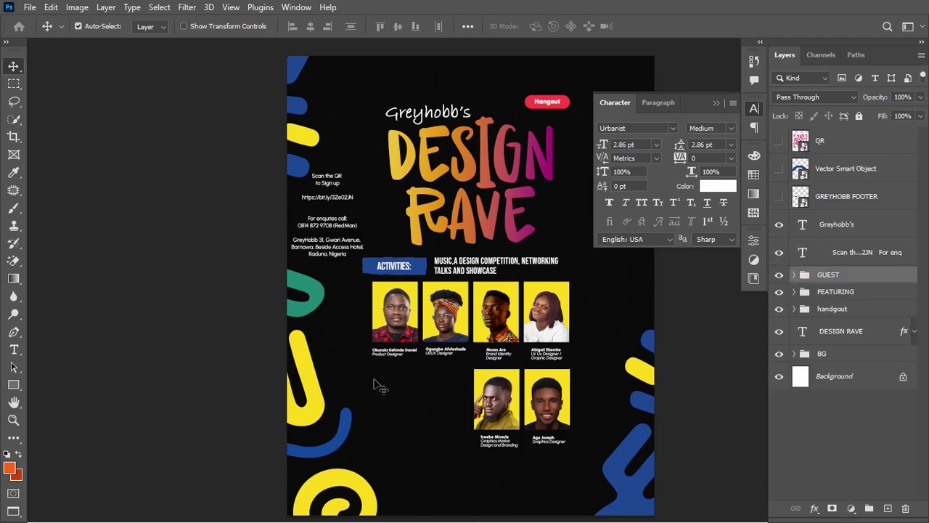
Add the two-line text "SATURDAY / 14TH SEPT. 2024" below the first portrait and set its font to Bebas Neue Regular
click(15, 351)
click(371, 377)
text(SATURDAY, 14TH SEPT, 2024)
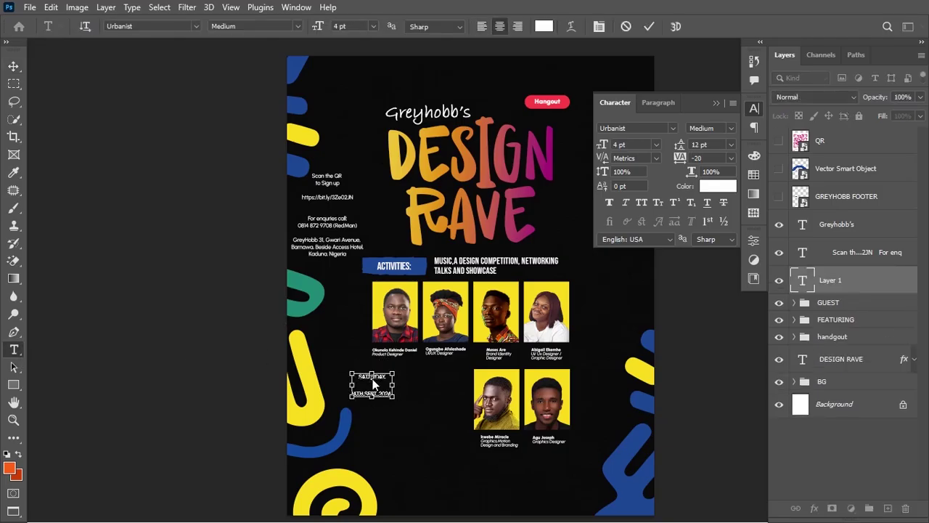
key(ctrl+Return)
click(651, 128)
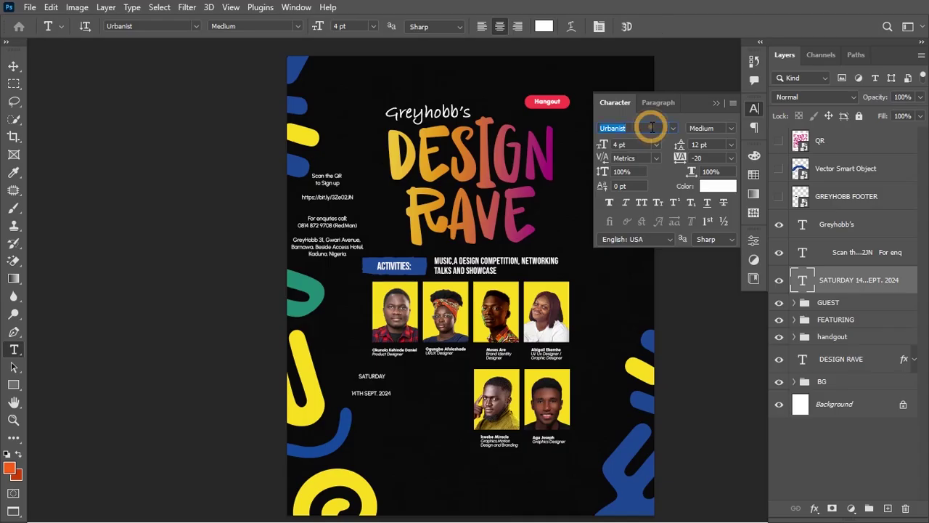
text(BEB)
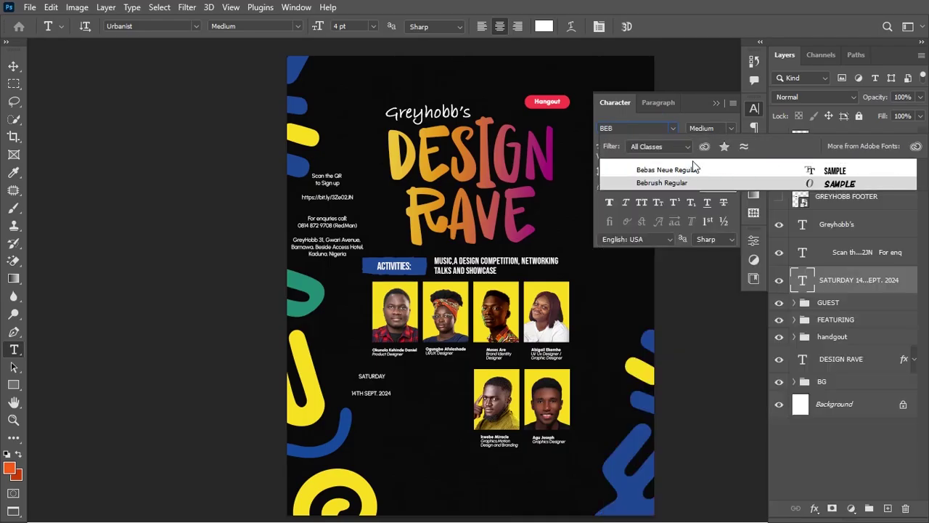
click(693, 169)
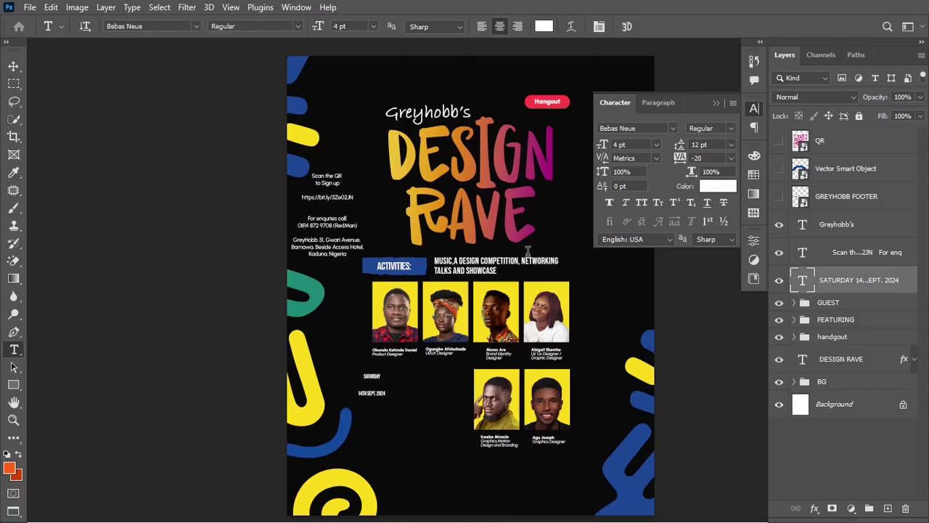
Color the word SATURDAY yellow (#fad91c), sampled from a portrait card
double_click(371, 376)
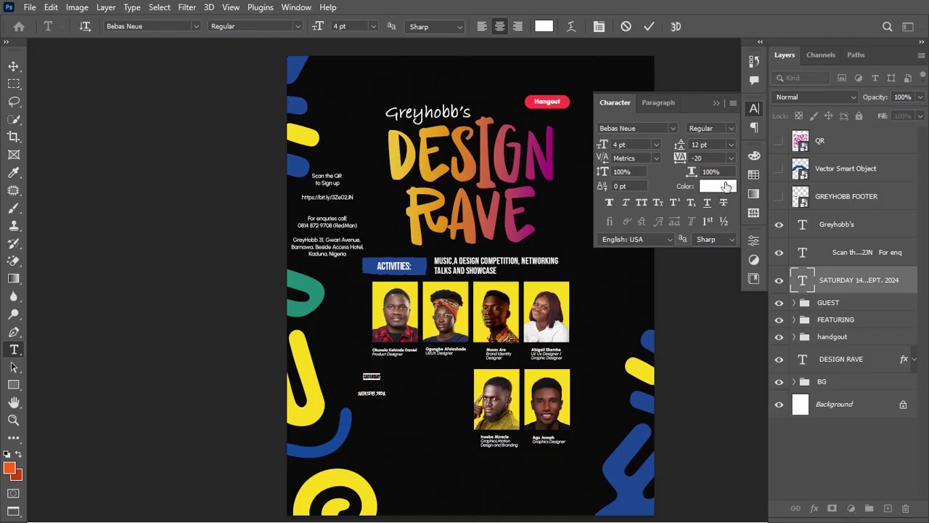
click(725, 186)
click(408, 287)
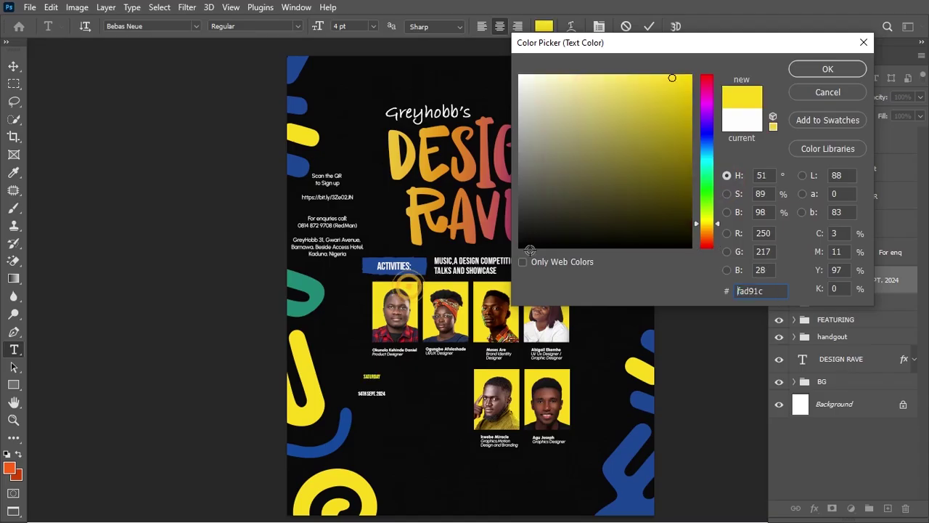
click(829, 69)
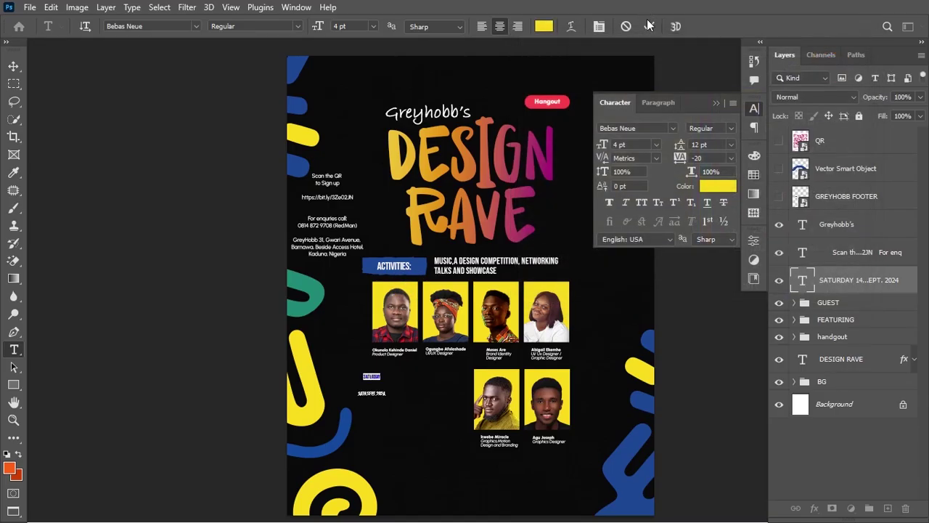
click(648, 26)
Set the date text's tracking to 0 and its leading to 3 pt
click(705, 158)
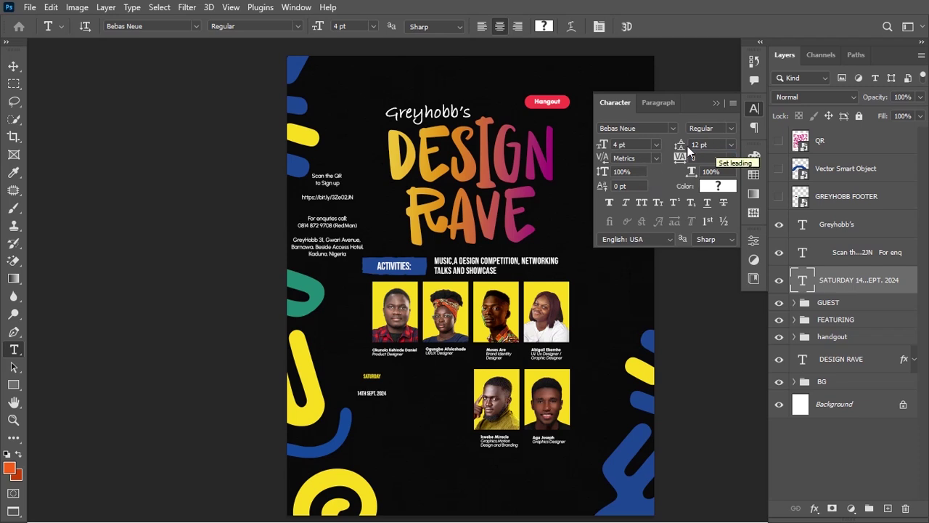
drag(686, 149, 676, 146)
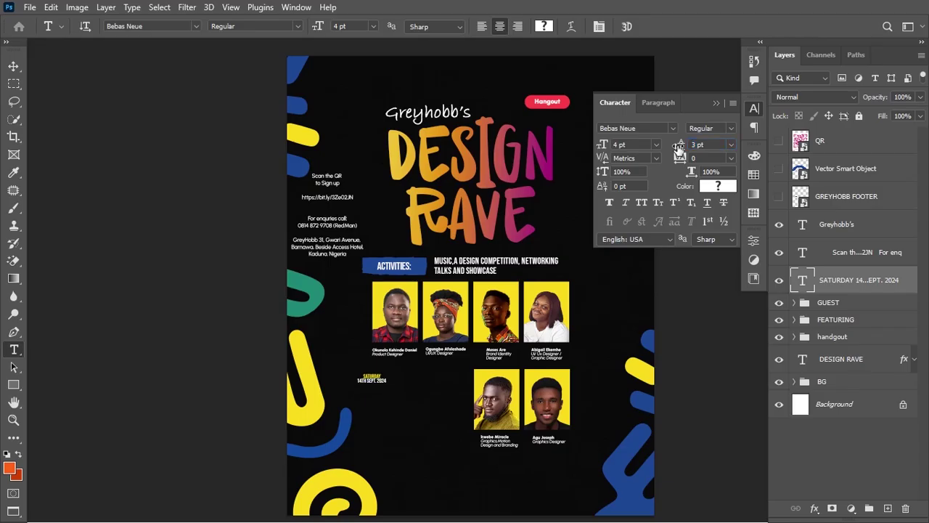
Scale the date text to about 303% and fit it in the empty space beside the second row of portraits
key(ctrl+plus)
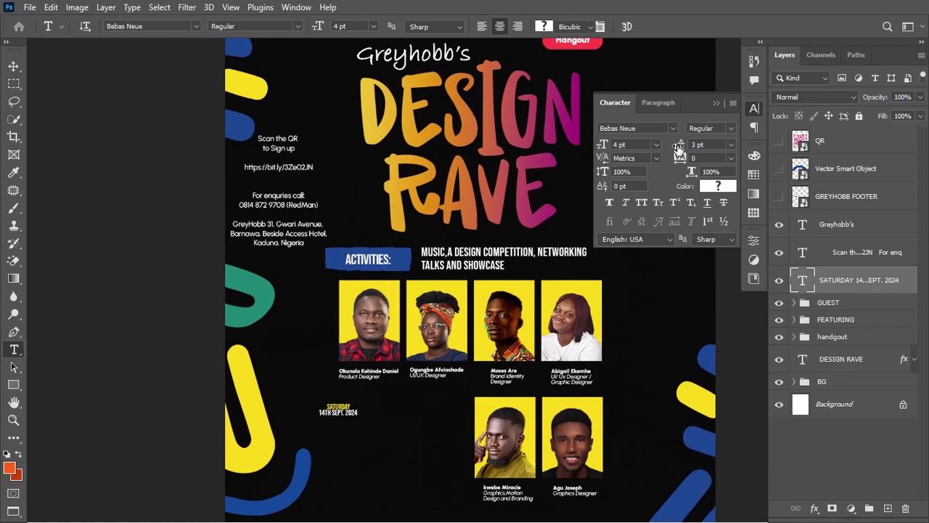
key(ctrl+t)
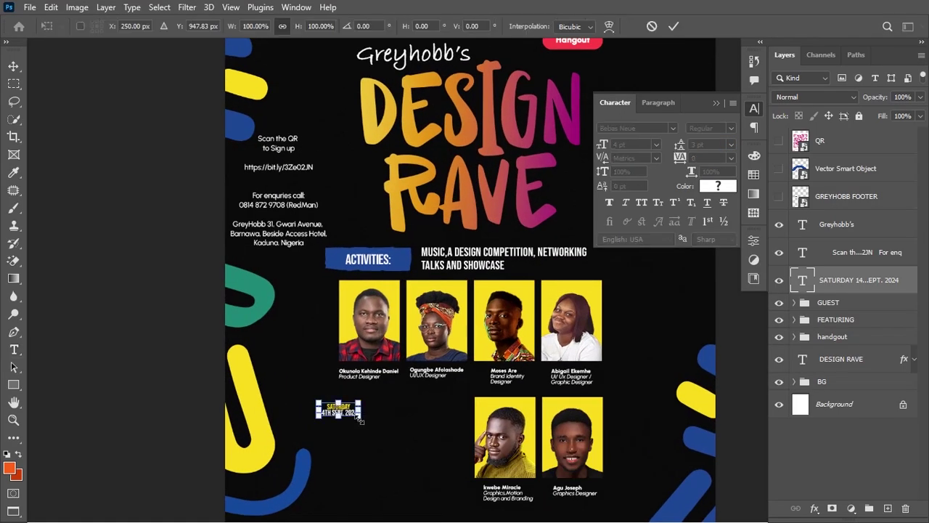
drag(361, 419, 468, 429)
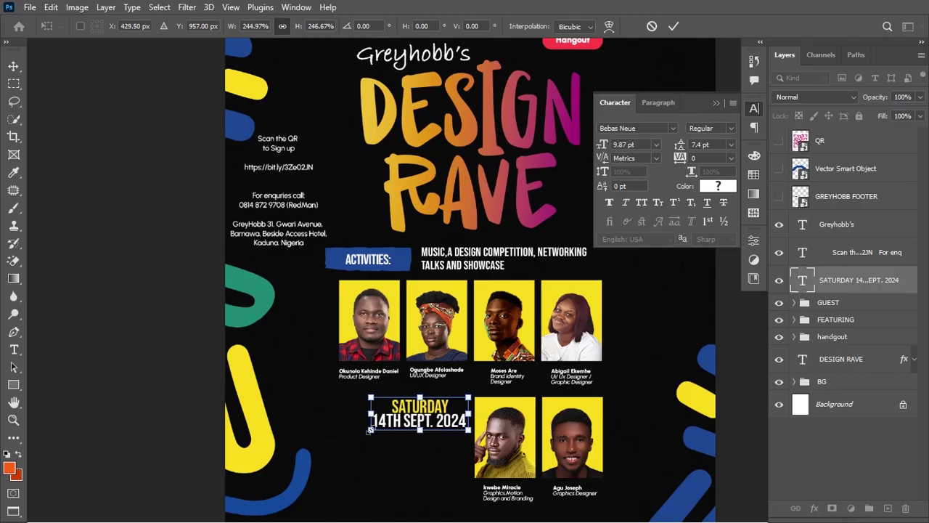
drag(371, 429, 350, 443)
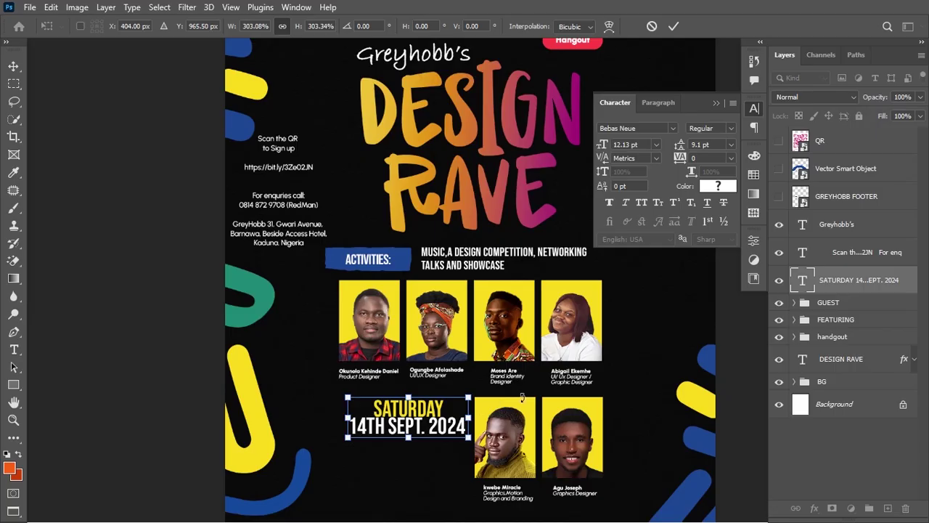
click(673, 27)
Set the "14TH SEPT. 2024" line to 7 pt and the date text's leading to 7 pt
key(t)
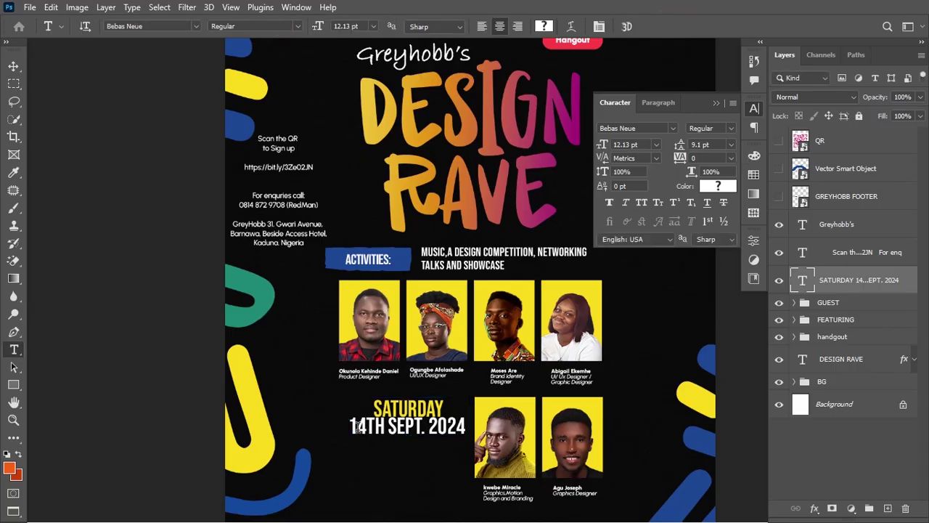
drag(351, 428, 469, 428)
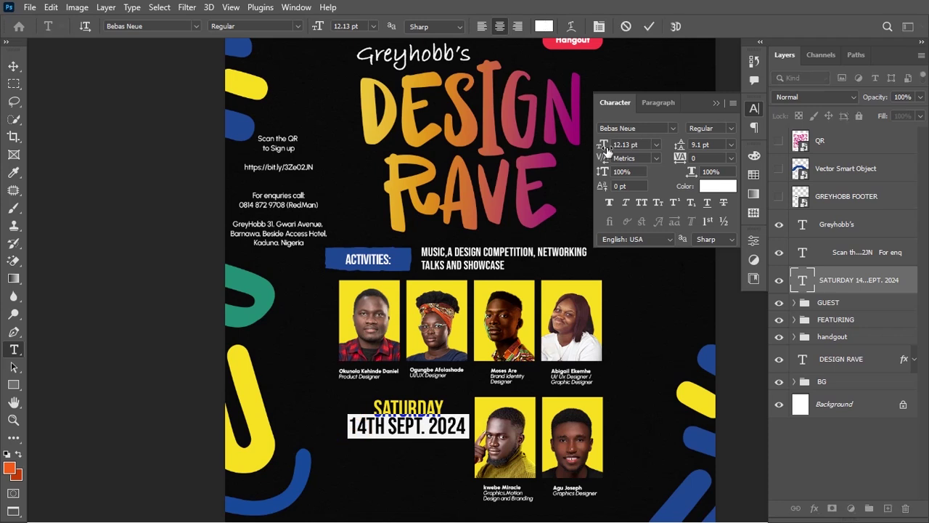
drag(607, 148, 603, 148)
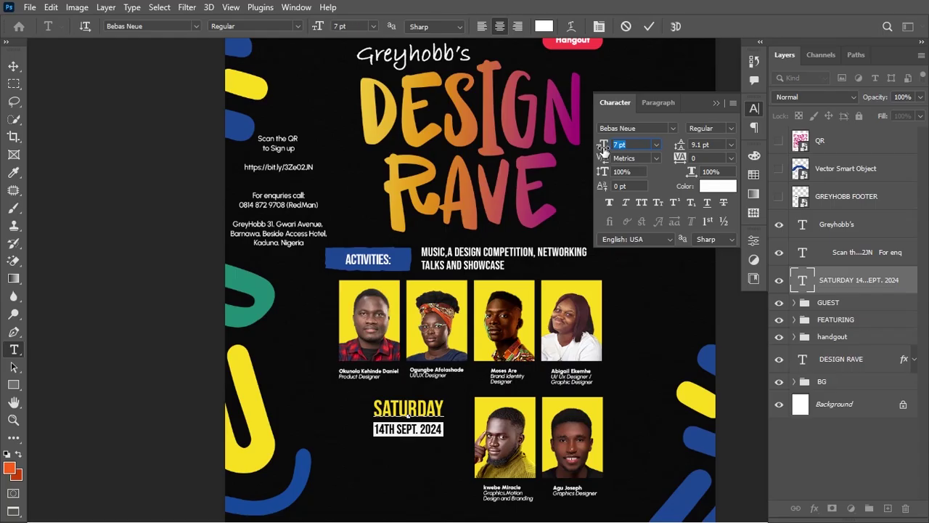
click(648, 27)
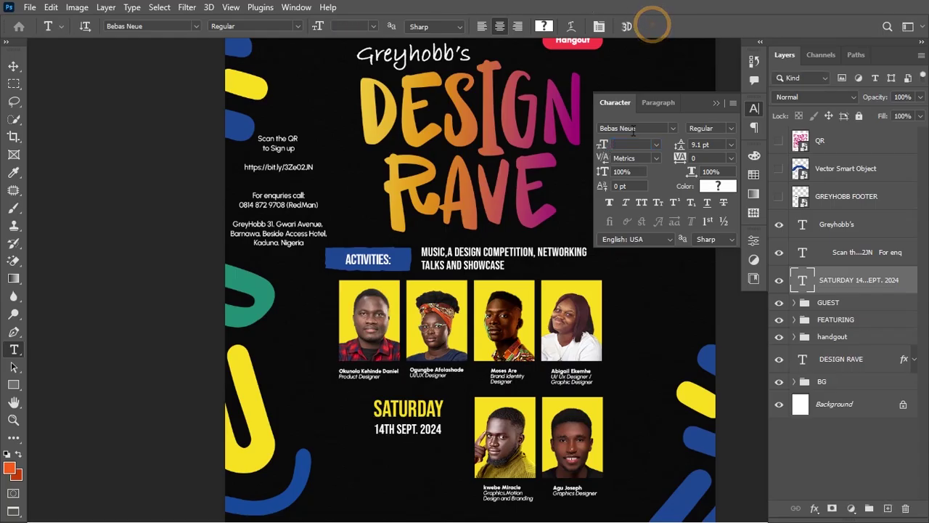
drag(681, 145, 679, 144)
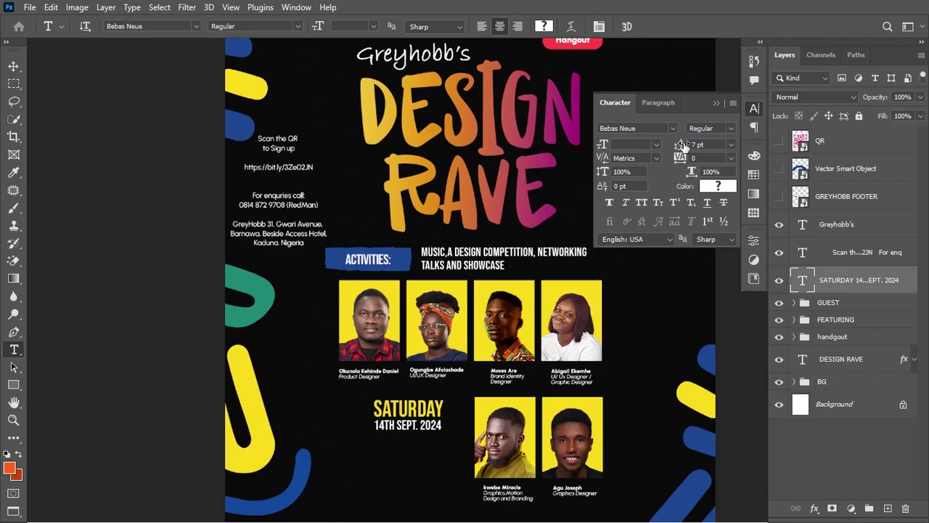
Draw a thin rectangle of about 154 × 1 px under the "14TH SEPT. 2024" line and fill it white
click(13, 386)
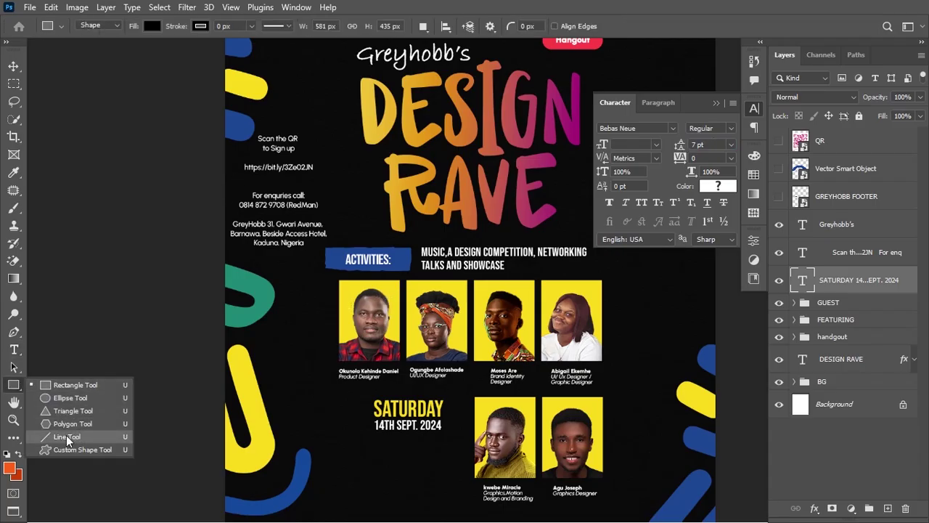
click(70, 386)
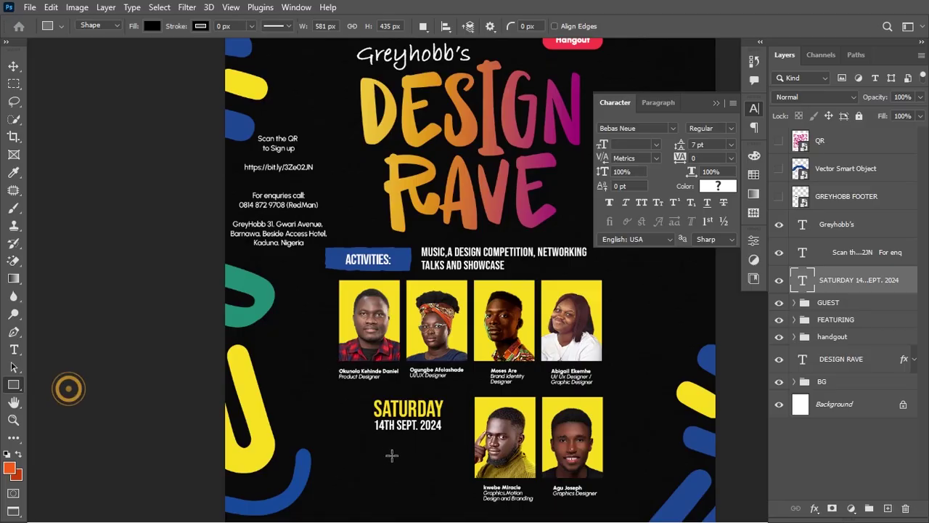
drag(375, 433, 446, 434)
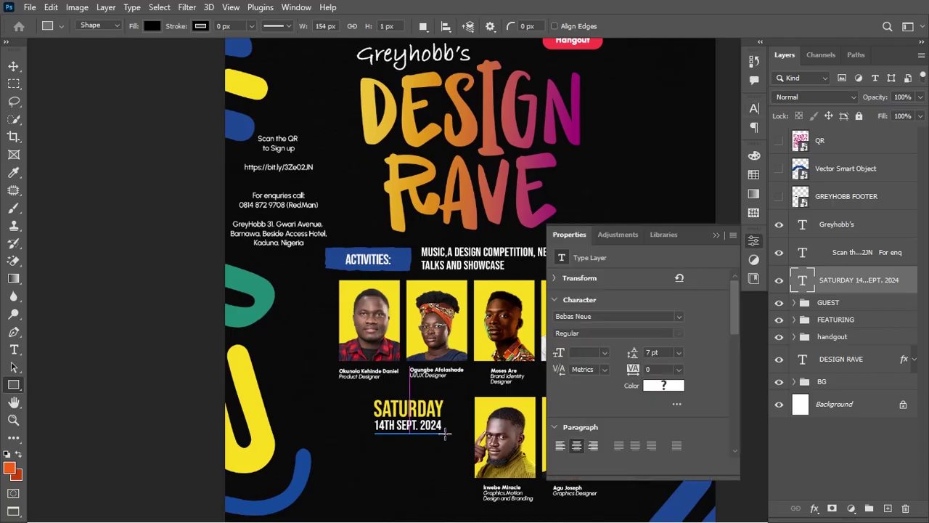
click(596, 378)
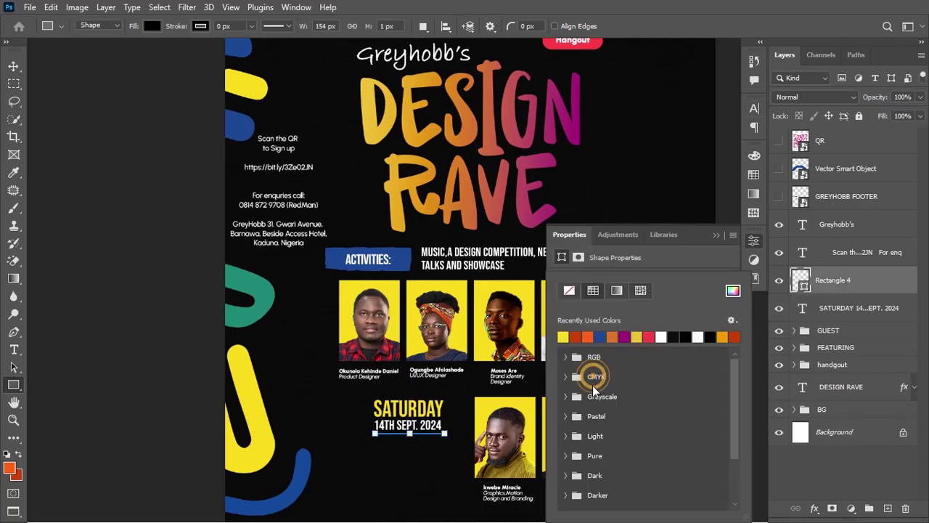
click(660, 336)
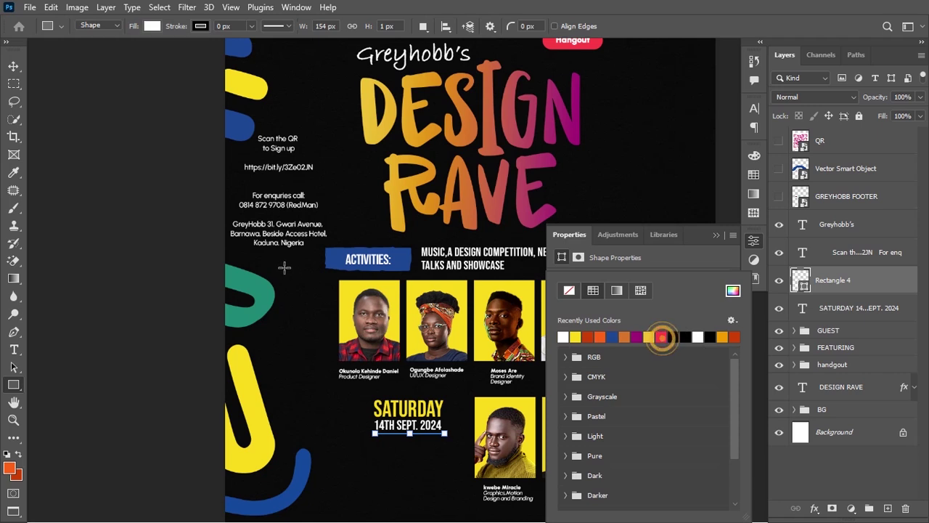
Nudge the white divider line slightly up and to the left so it lines up beneath the date text
click(14, 65)
key(Left)
key(Left)
key(Up)
key(Up)
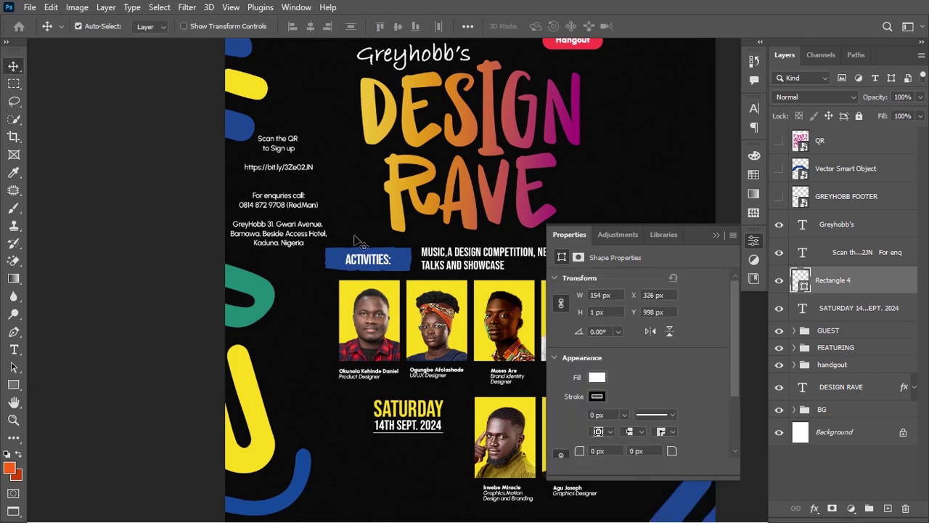
key(Up)
click(716, 235)
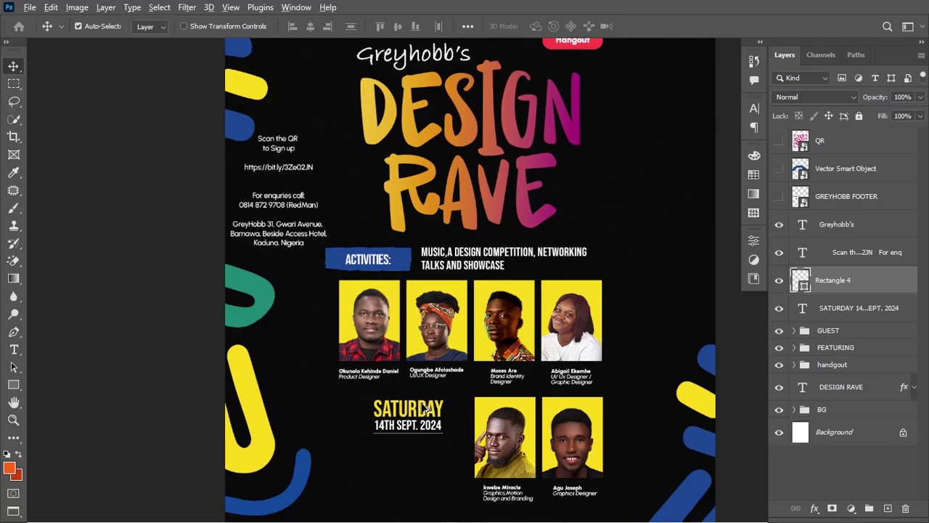
Duplicate the date text below the divider line and replace the copy's word SATURDAY with "11AM PROMPT"
drag(426, 408, 420, 443)
key(t)
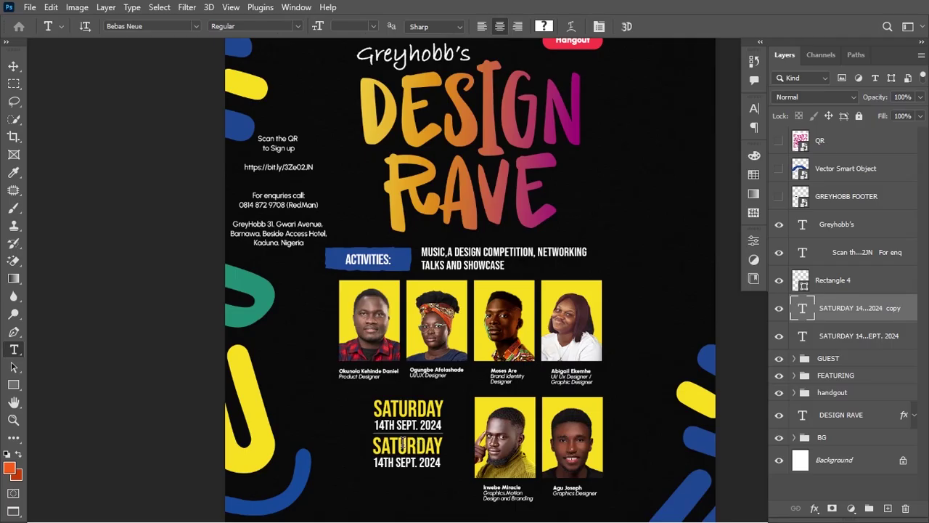
drag(373, 439, 442, 463)
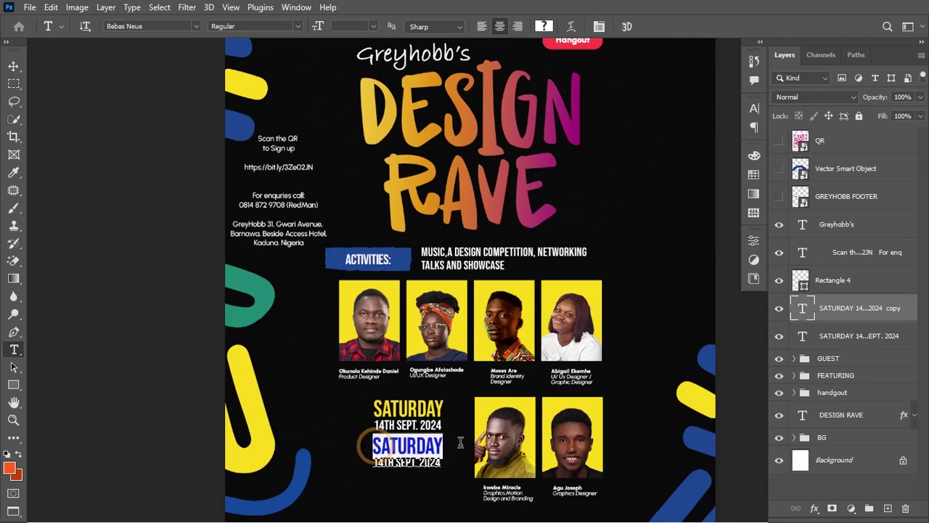
text(11AM)
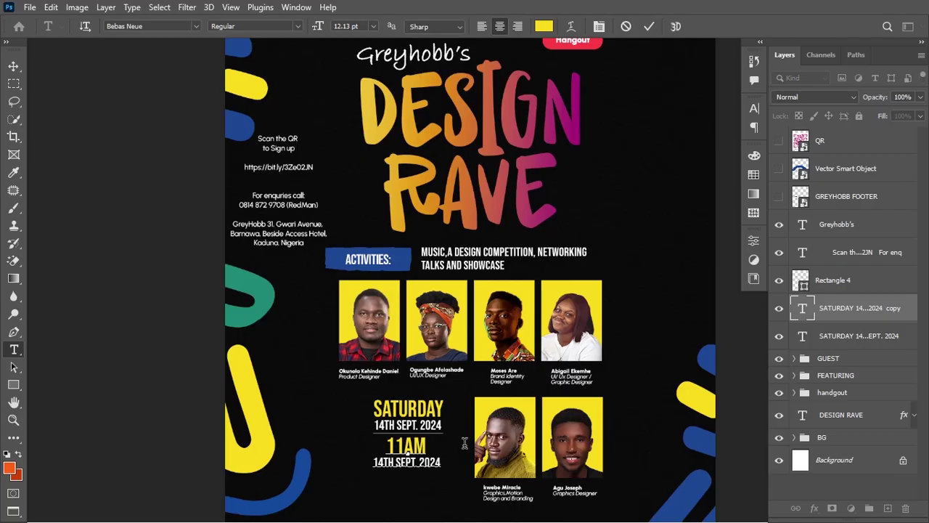
text( PROMPT)
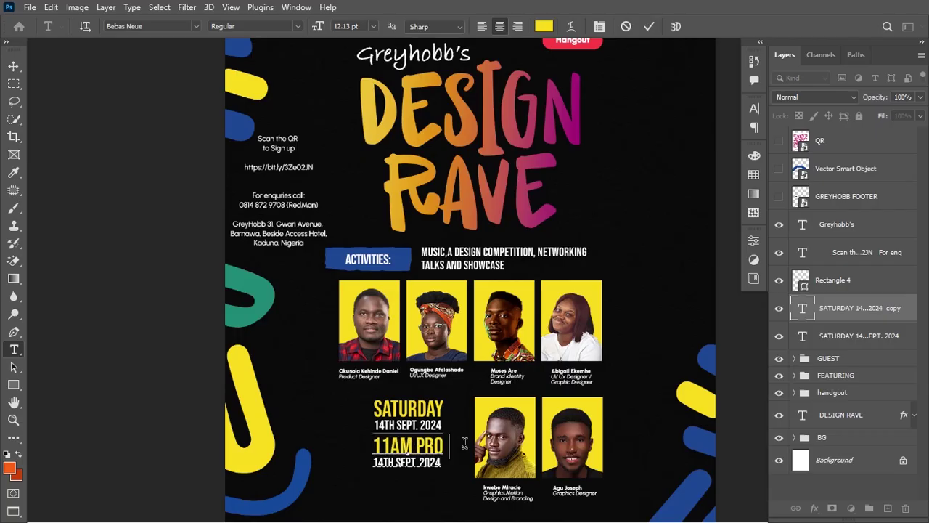
Color the word PROMPT white in the duplicated text
key(shift+Left)
key(shift+Left)
key(shift+Left)
key(shift+Left)
key(shift+Left)
key(shift+Left)
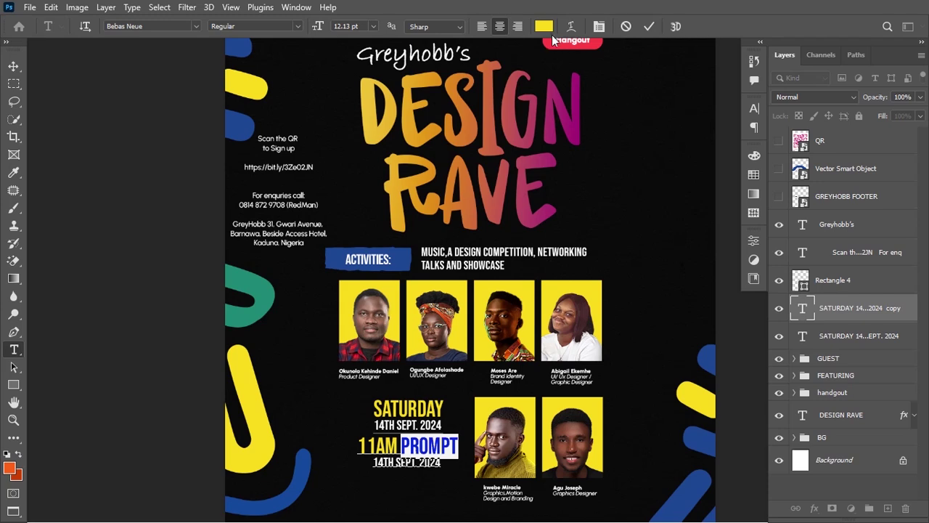
click(546, 27)
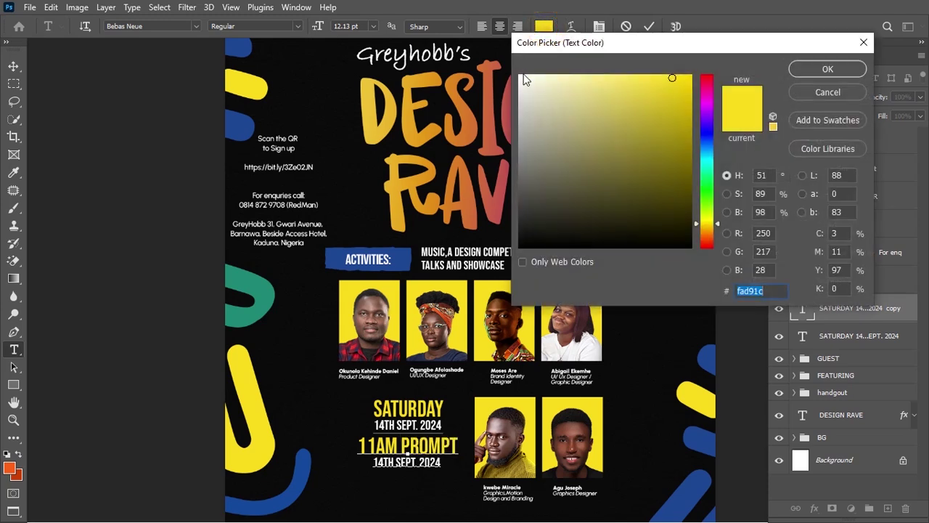
click(519, 75)
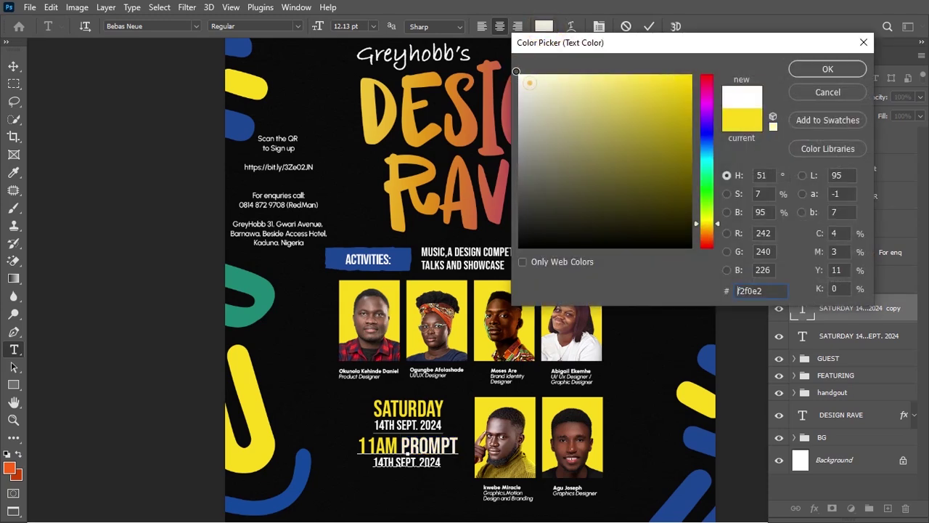
click(826, 69)
click(649, 26)
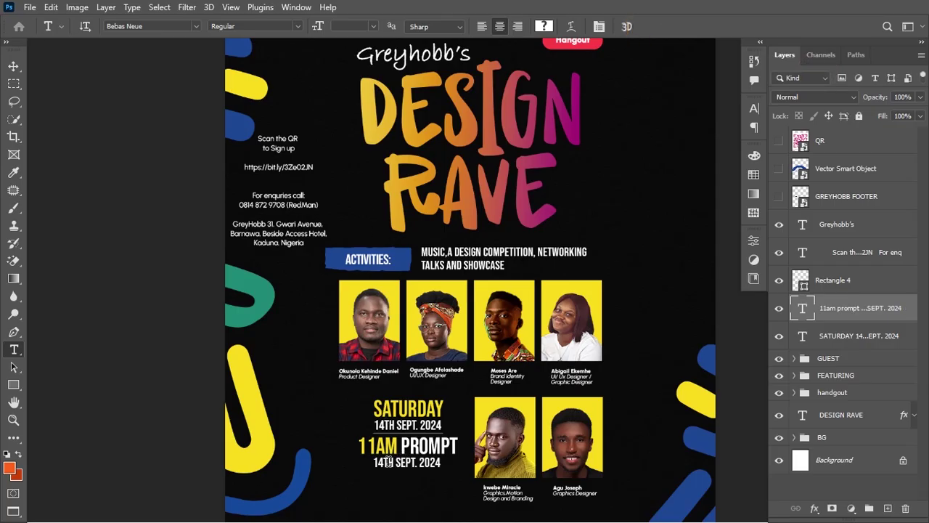
Delete the "14TH SEPT. 2024" line from the duplicated text, leaving only "11AM PROMPT"
drag(375, 463, 510, 473)
key(BackSpace)
key(BackSpace)
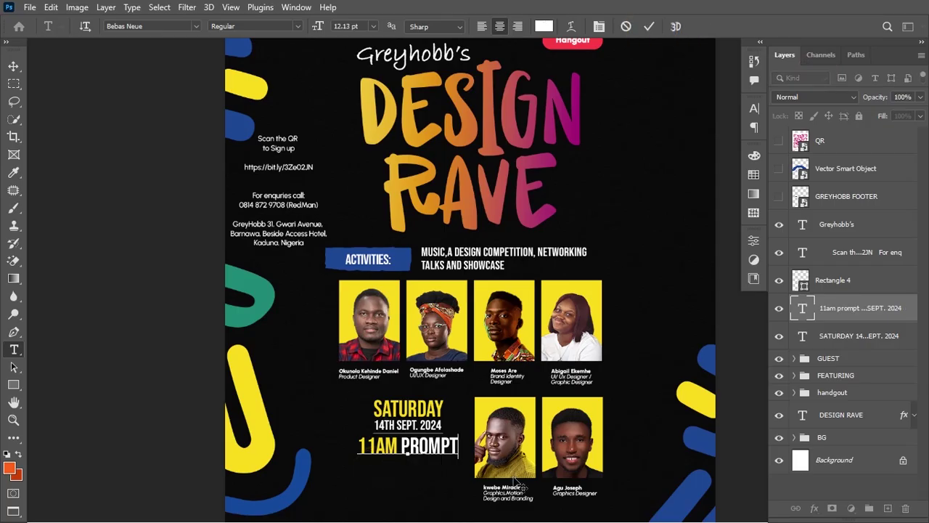
key(ctrl+Return)
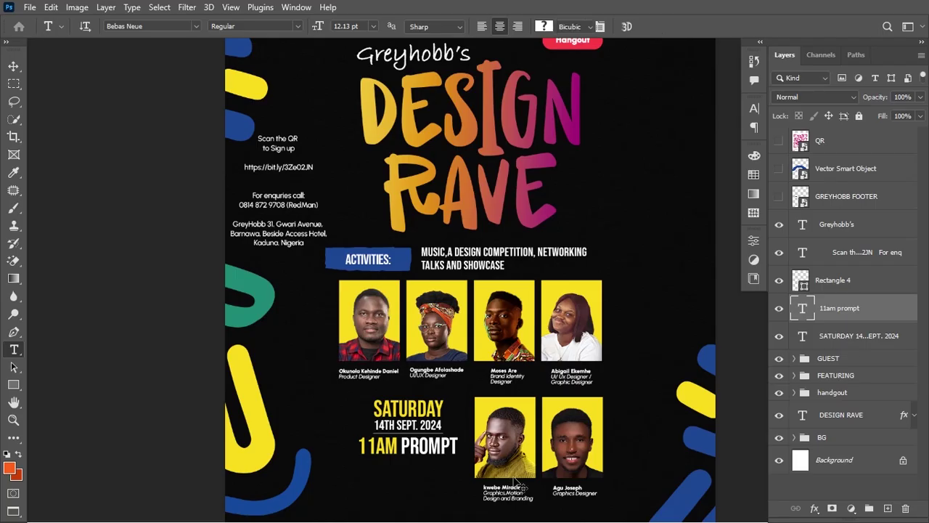
Scale the "11AM PROMPT" text to about 73% so it matches the width of the date lines above
key(ctrl+t)
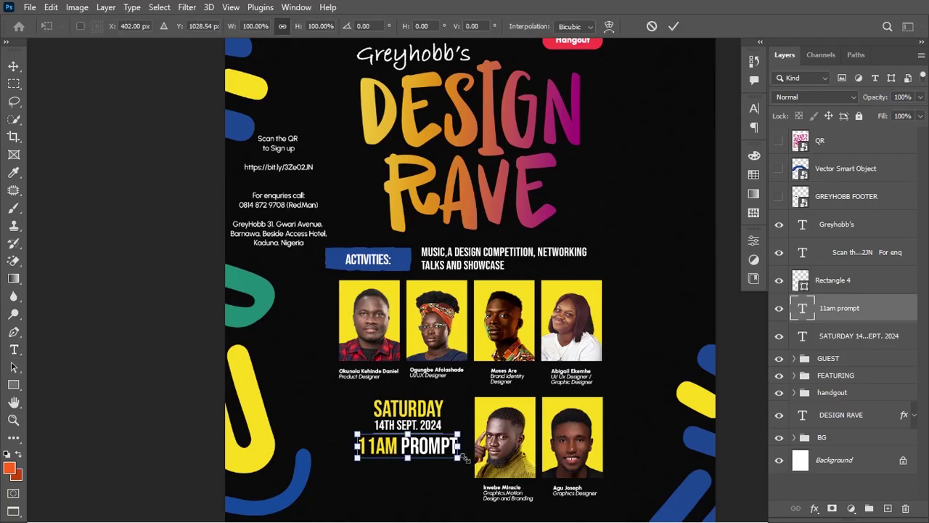
drag(463, 455, 448, 457)
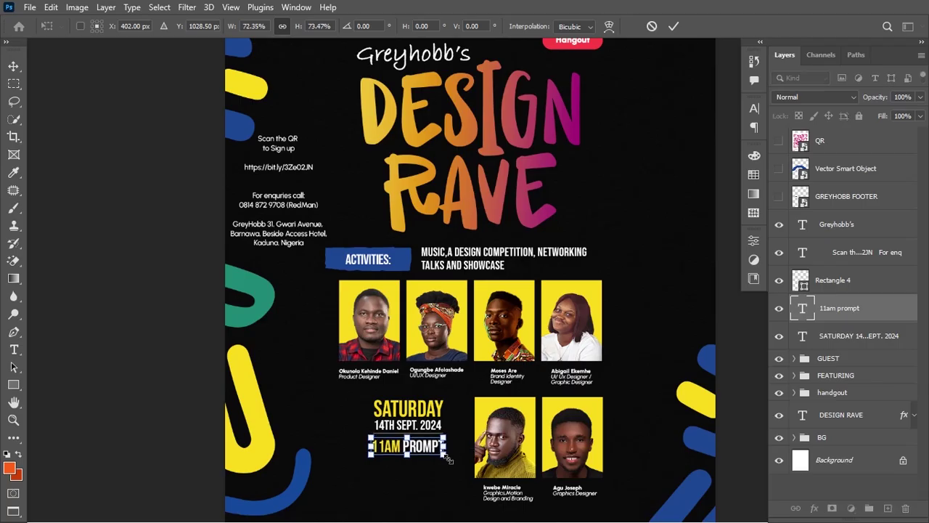
key(Return)
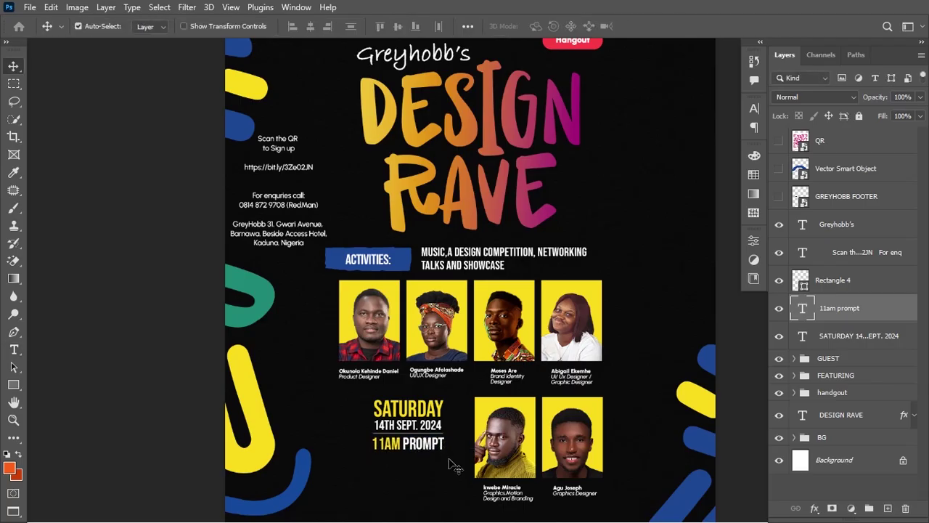
Group the divider line, the time text and the date text, and name the group DATE
click(869, 280)
shift+click(851, 342)
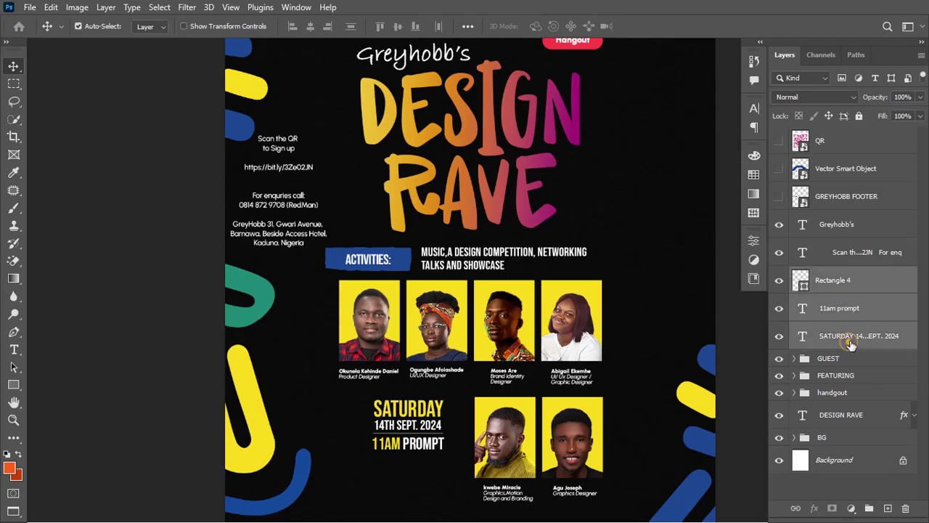
key(ctrl+g)
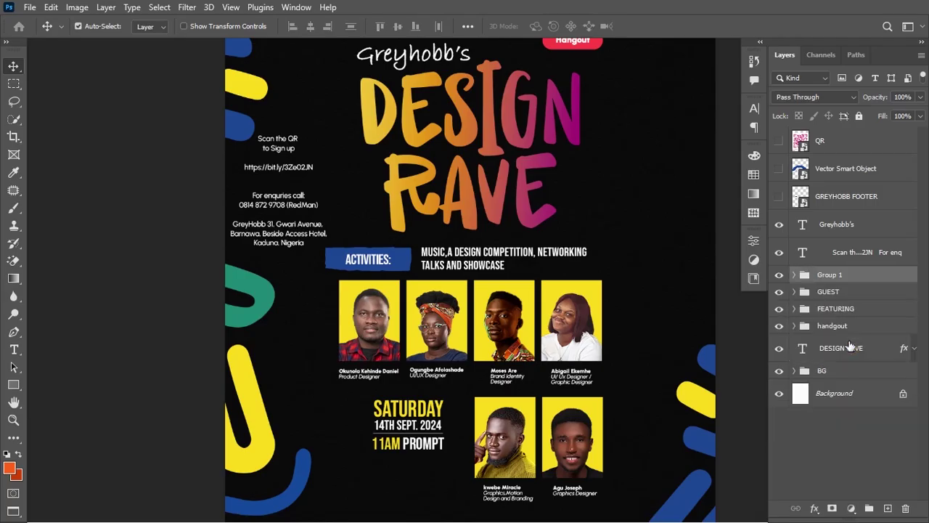
click(779, 276)
click(779, 276)
double_click(832, 274)
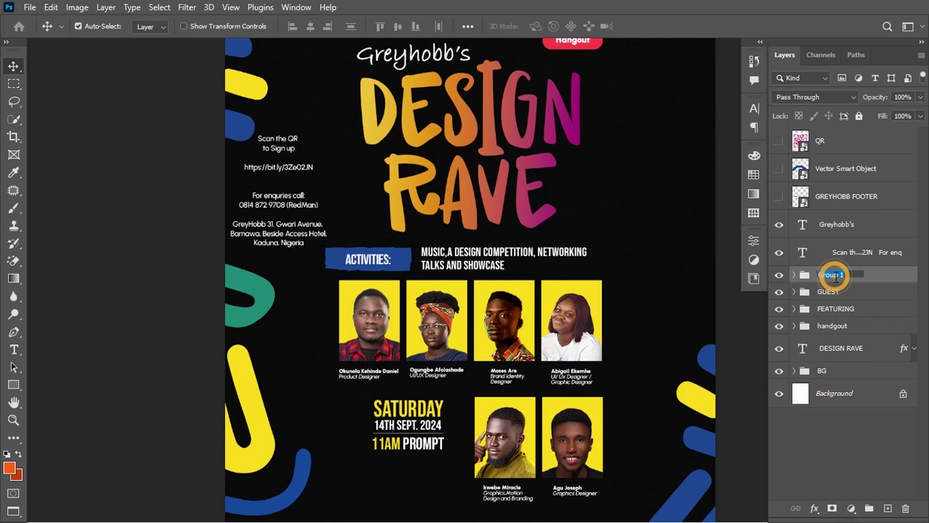
text(d)
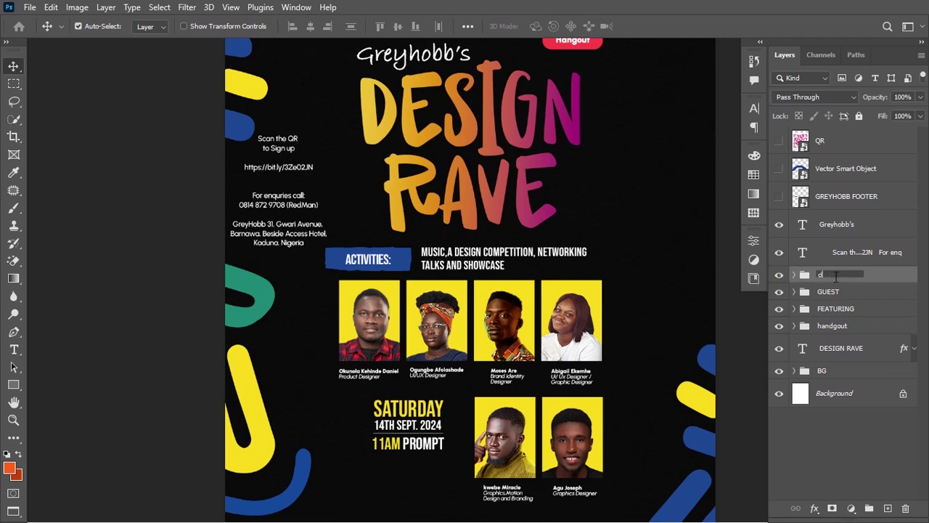
text(atTE)
key(Return)
Scale the DATE group up to about 127% within the space beside the second row of portraits
key(ctrl+t)
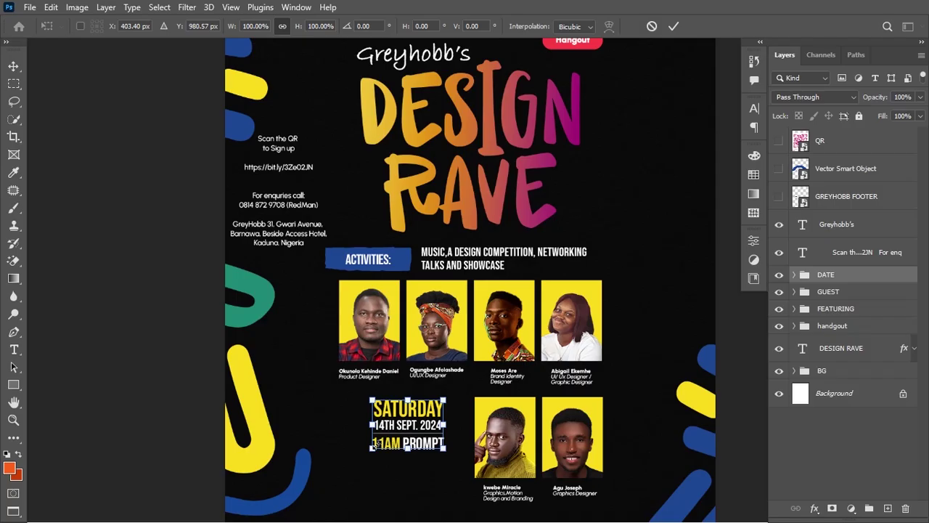
drag(373, 446, 392, 454)
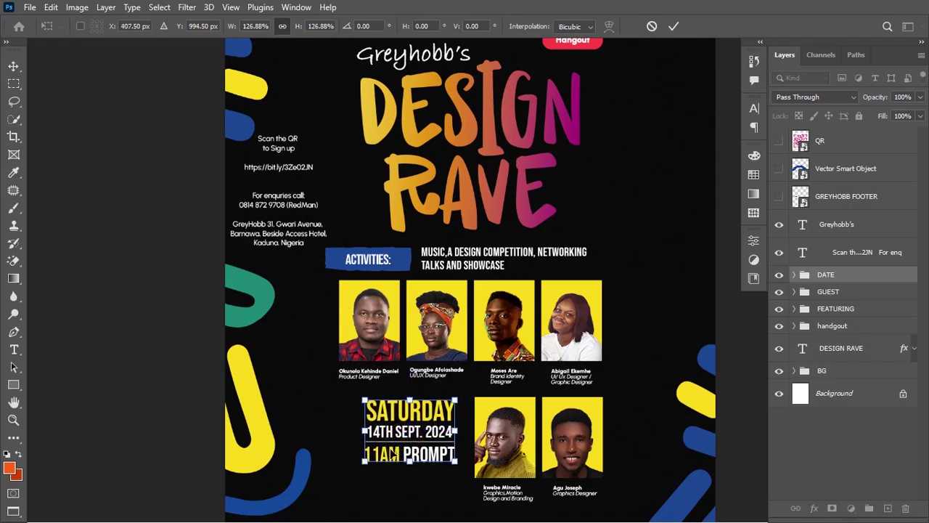
key(Return)
Scale the DATE group down slightly toward its upper right corner, widening the margin on its outer side
scroll(393, 435, down, 3)
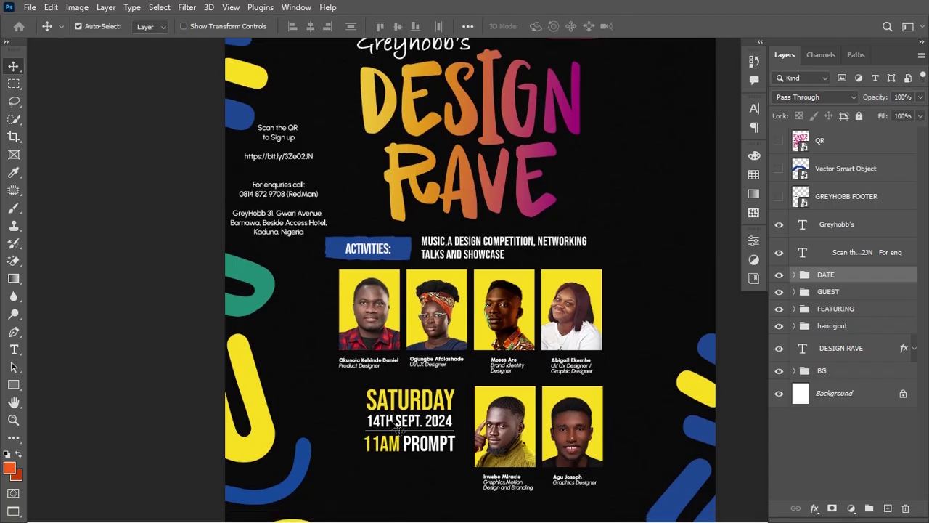
scroll(392, 428, down, 2)
scroll(393, 429, down, 1)
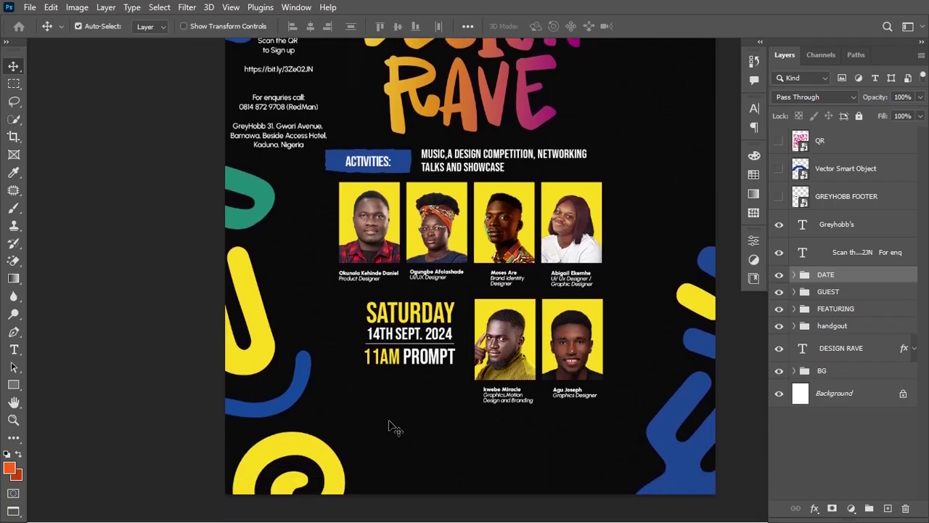
key(ctrl)
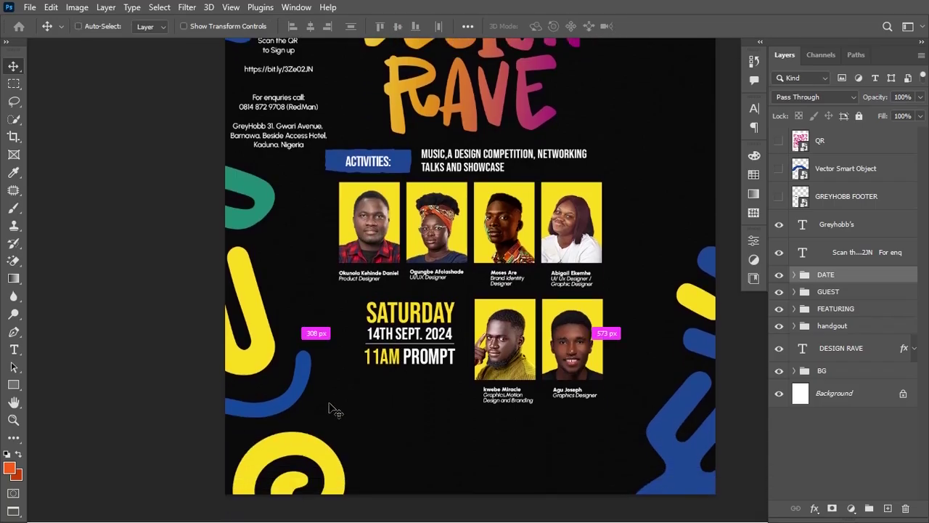
key(ctrl+t)
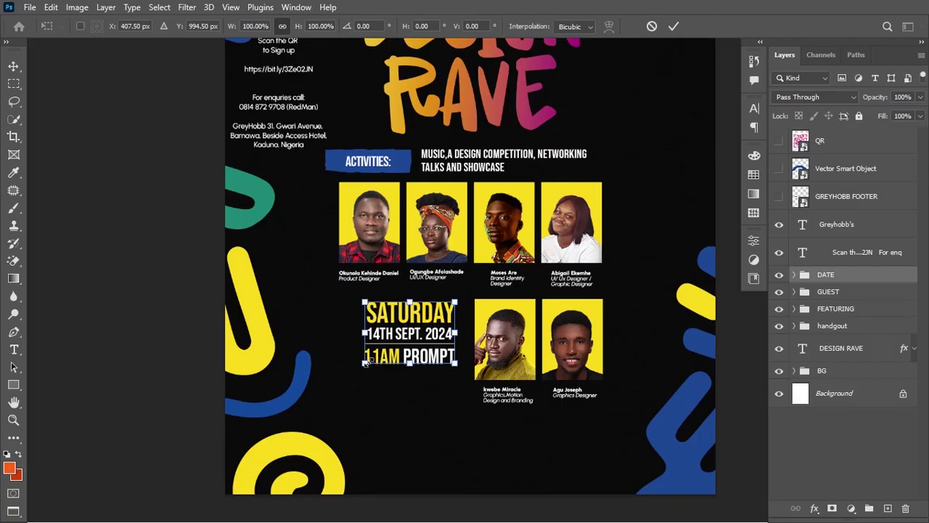
mouse_move(365, 362)
mouse_down()
mouse_move(359, 369)
mouse_move(373, 357)
mouse_move(375, 366)
mouse_up()
key(Return)
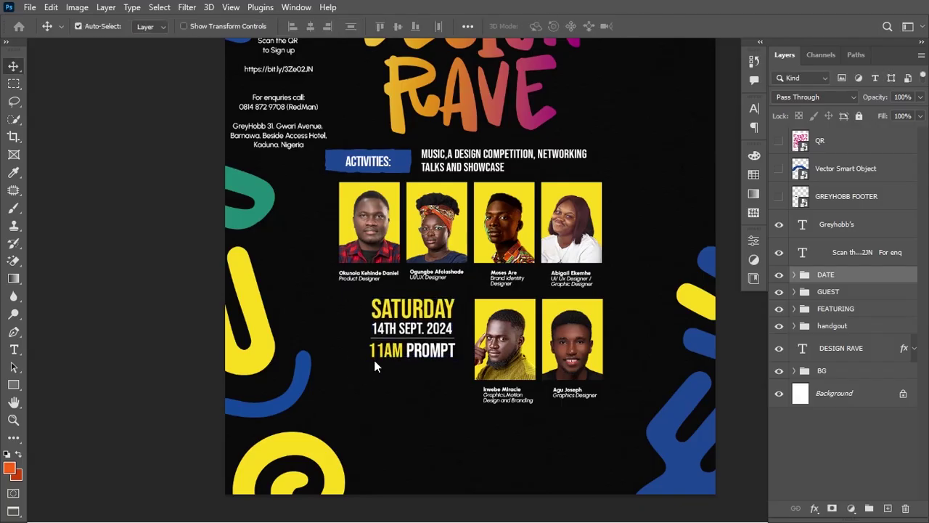
Draw a 100 × 100 px square below the "11AM PROMPT" text and place the QR layer directly above it
click(13, 385)
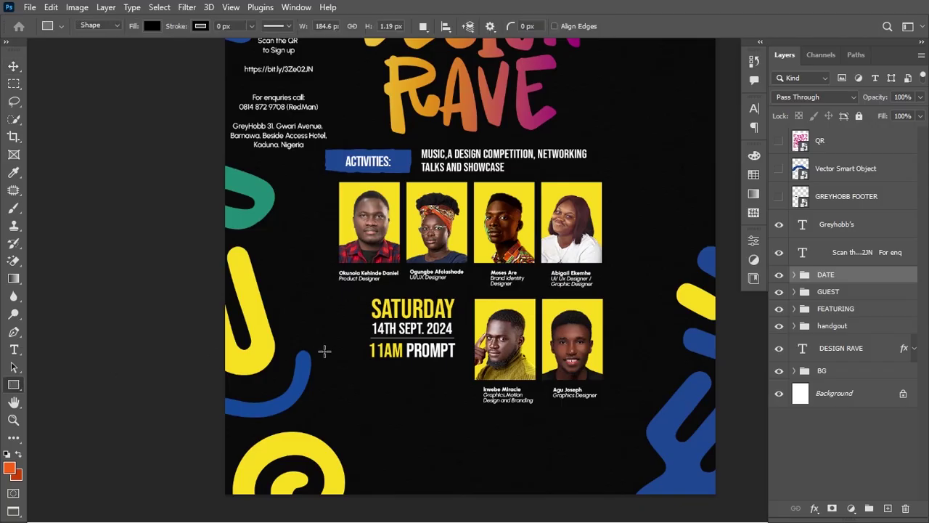
drag(404, 368, 479, 414)
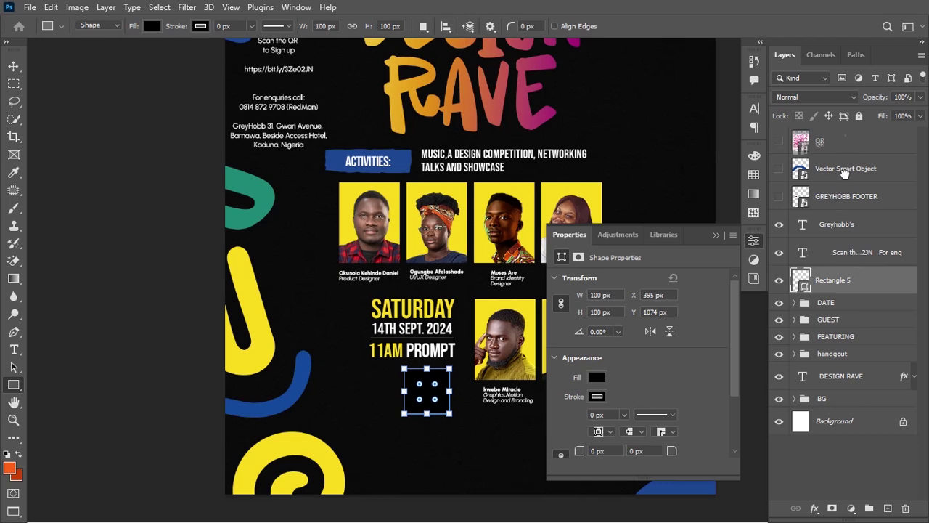
drag(842, 143, 848, 267)
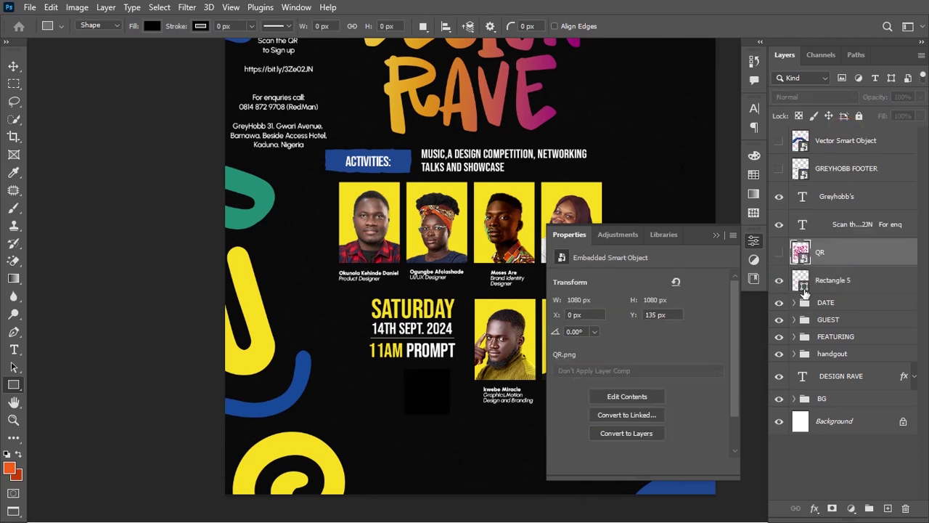
Fill the square below the "11AM PROMPT" text with white (#ffffff)
double_click(801, 282)
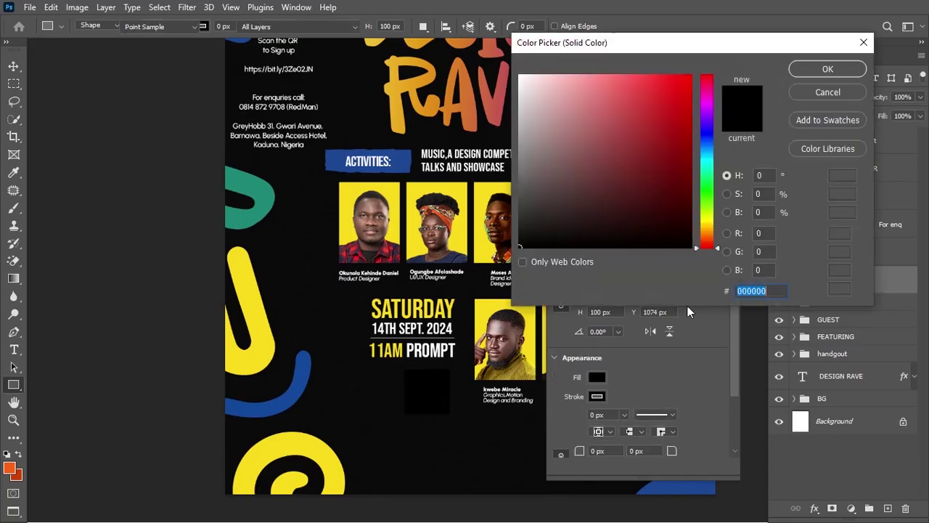
click(521, 77)
click(820, 69)
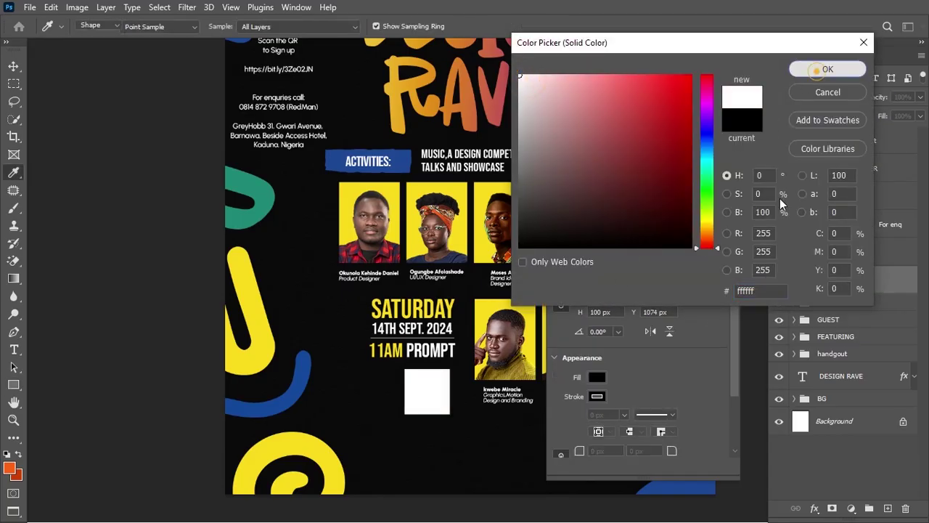
Show the QR layer and center it horizontally and vertically on the white square
click(779, 252)
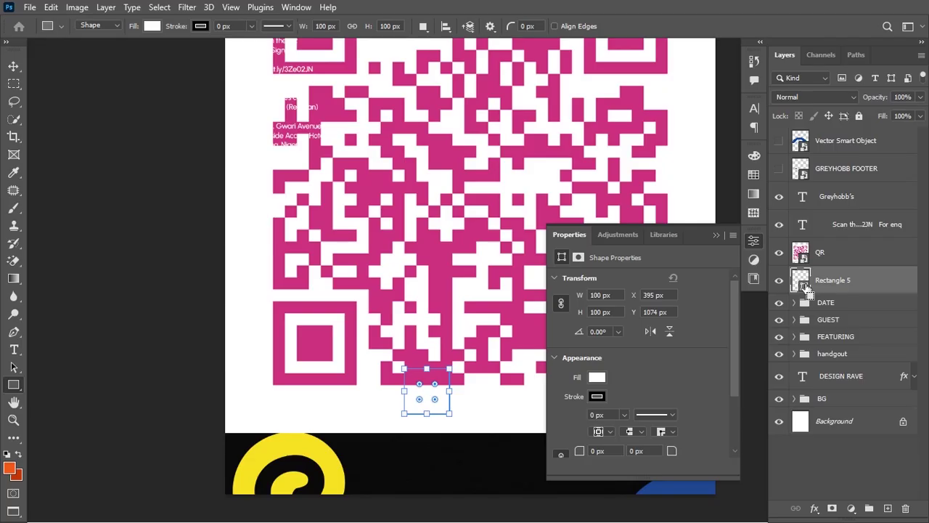
ctrl+click(802, 288)
click(858, 252)
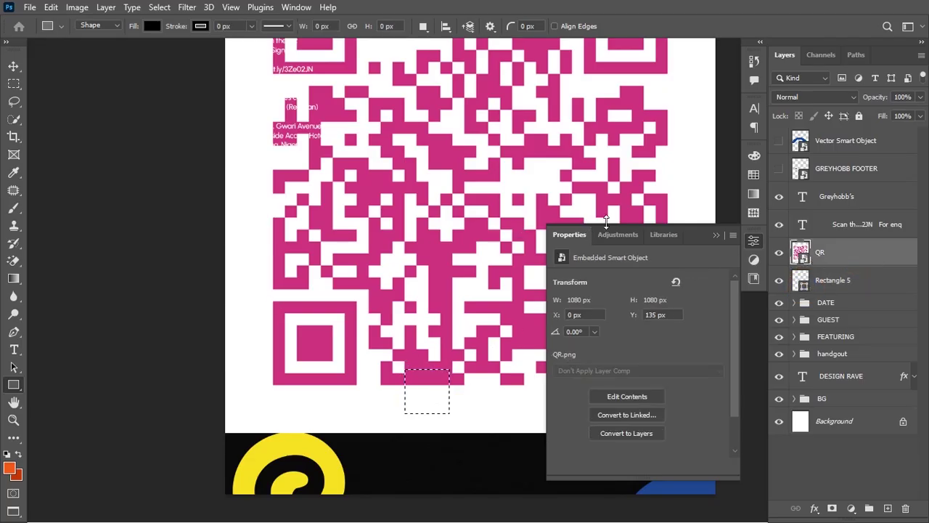
click(14, 66)
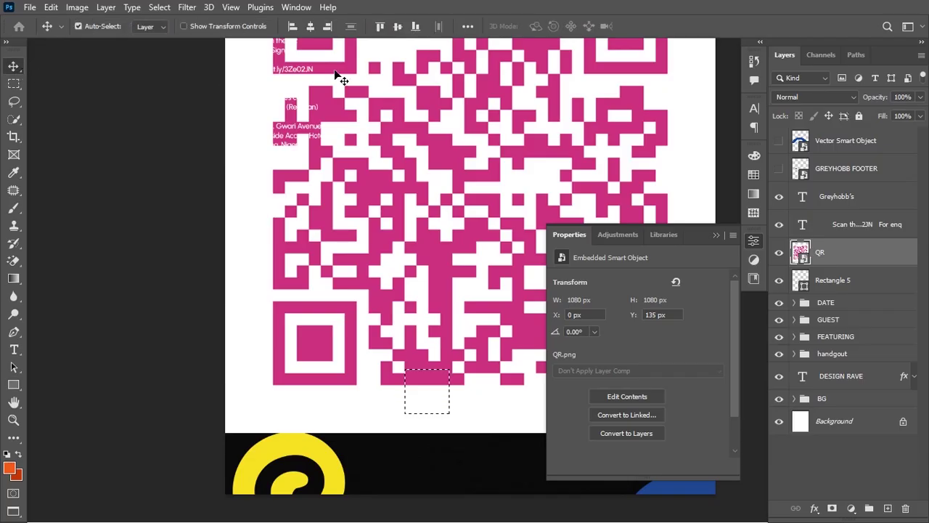
click(308, 26)
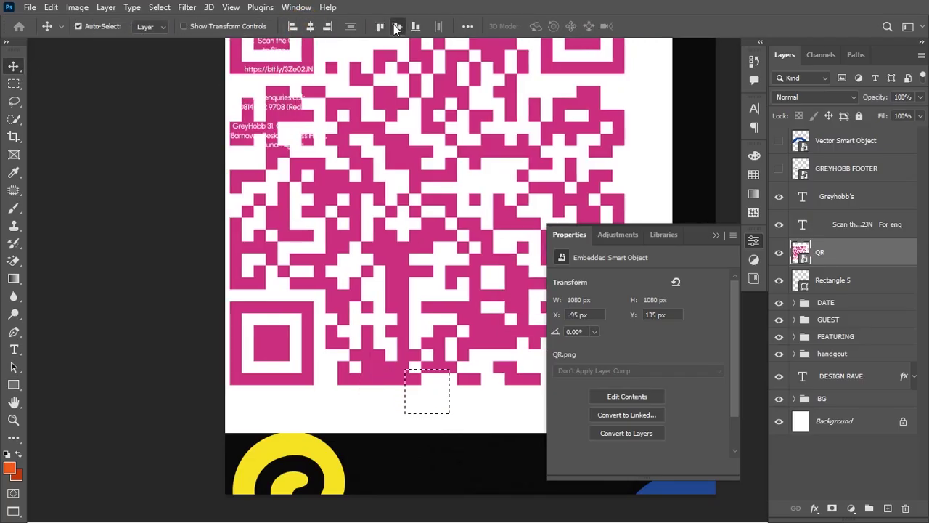
click(397, 26)
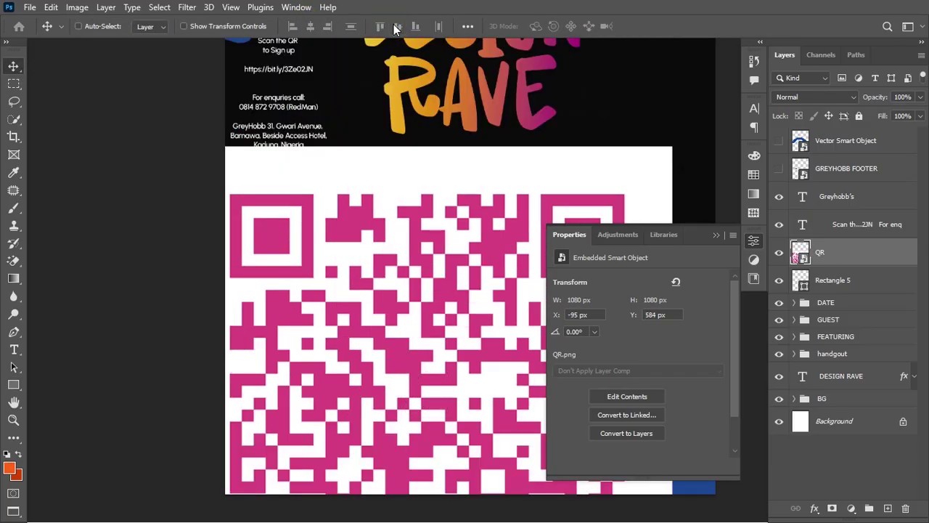
Scale the QR code down around its center to 80 × 80 px so it sits inside the white square
key(ctrl+t)
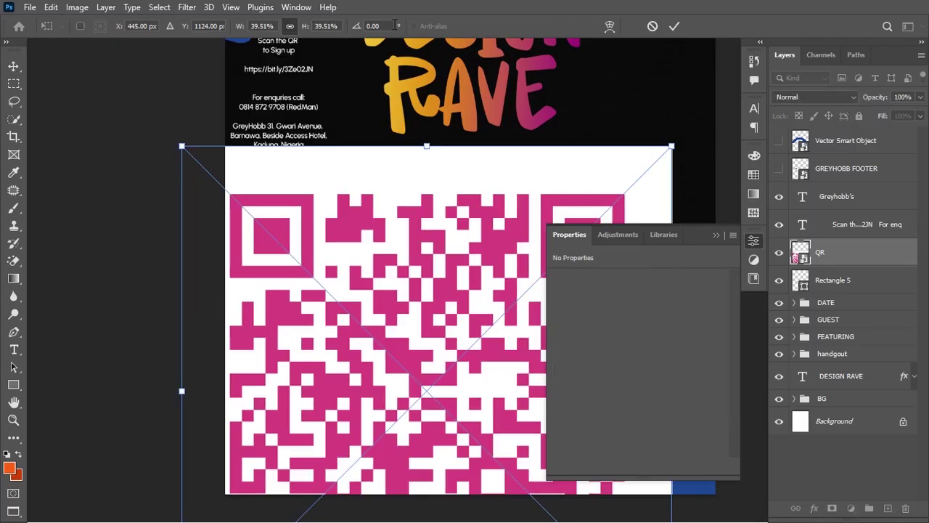
drag(671, 145, 446, 372)
key(Return)
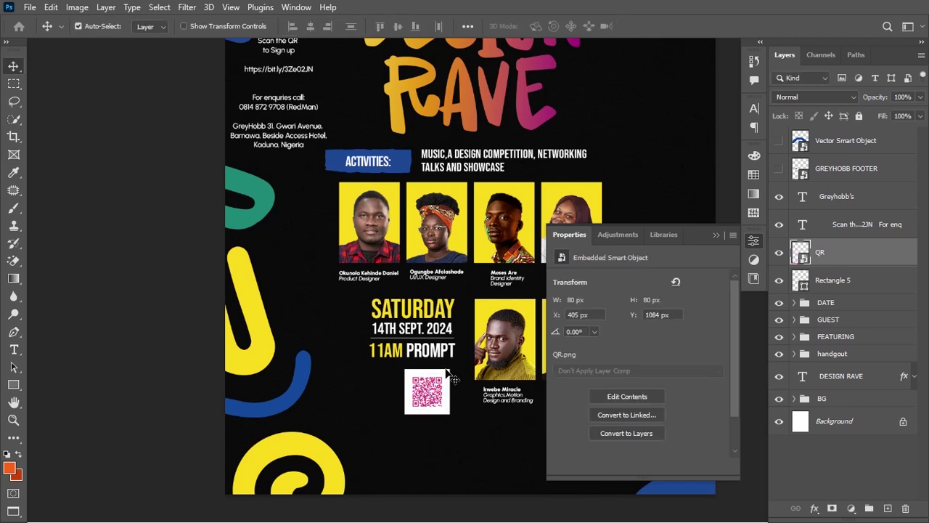
Scale the white square around its center to 82%, leaving a thin border around the QR code
click(827, 283)
key(ctrl+t)
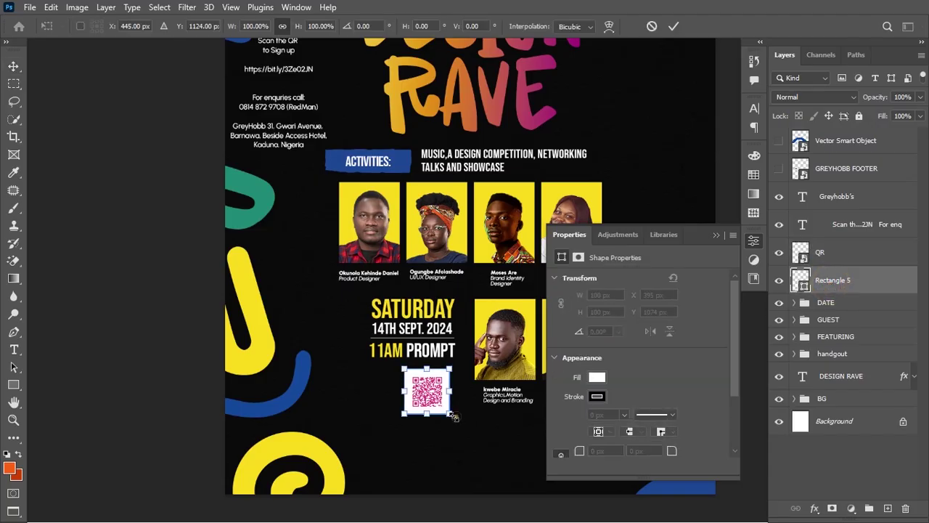
drag(453, 416, 448, 418)
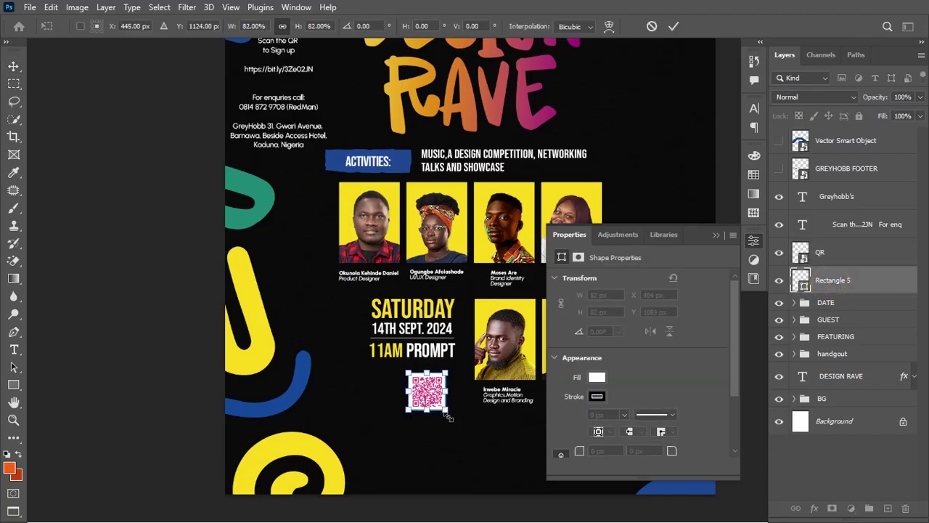
key(Return)
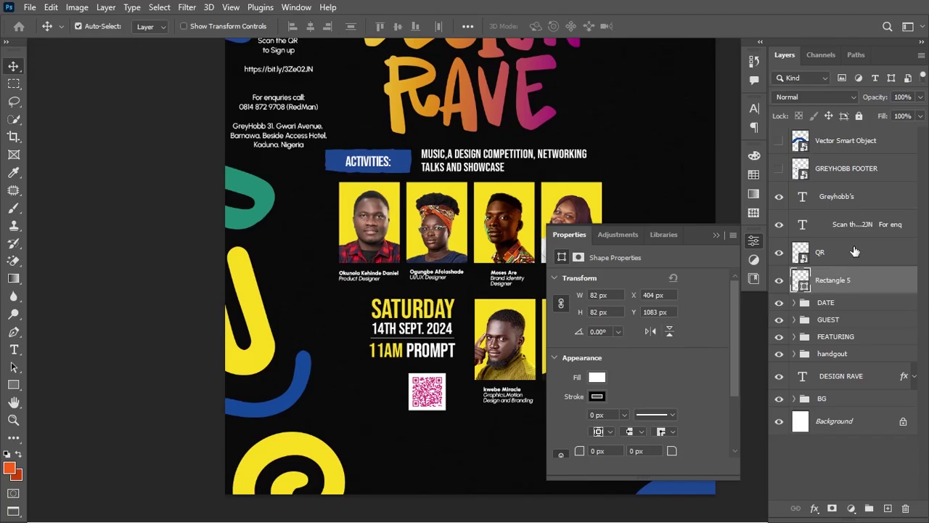
Nudge the QR code and its white square together up and to the right, placing the square at X 418 px, Y 1071 px
shift+click(852, 250)
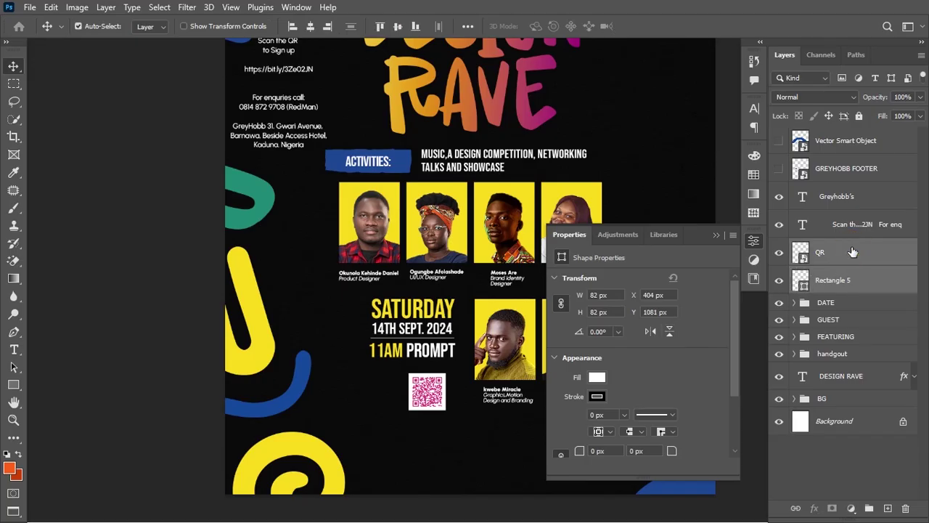
key(Up)
key(Up)
key(Up)
key(Up)
key(Up)
key(Up)
key(Right)
key(Right)
key(Right)
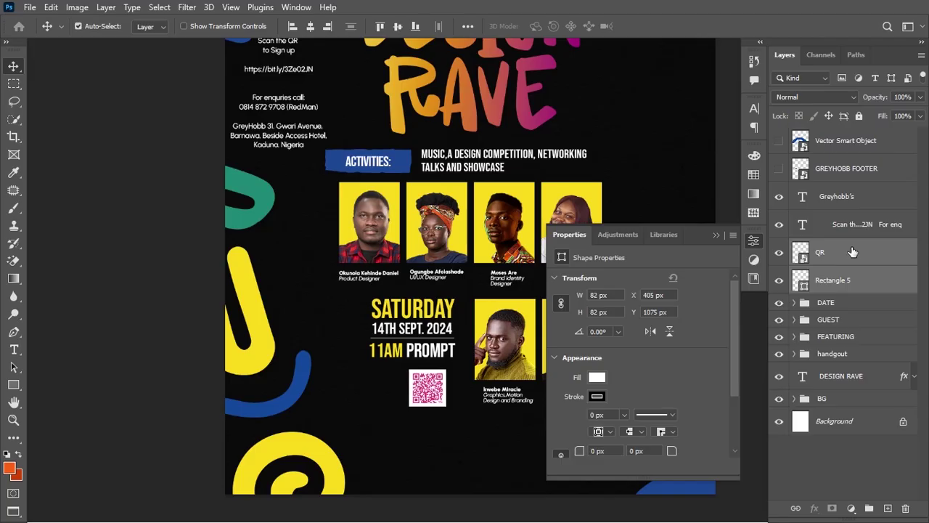
key(Right)
key(Right)
key(Right)
key(Right)
key(Right)
key(Right)
key(Up)
key(Up)
key(Up)
key(Up)
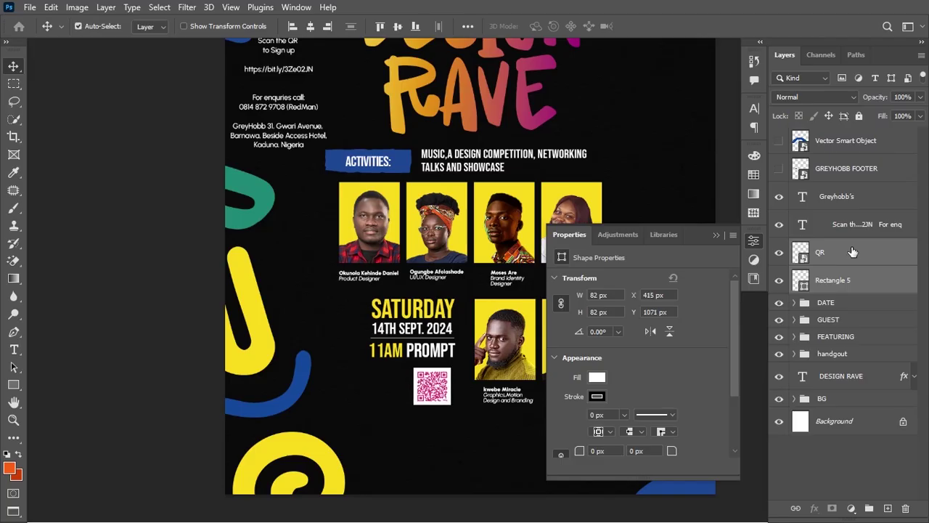
key(Right)
key(Right)
key(Right)
key(Right)
key(Right)
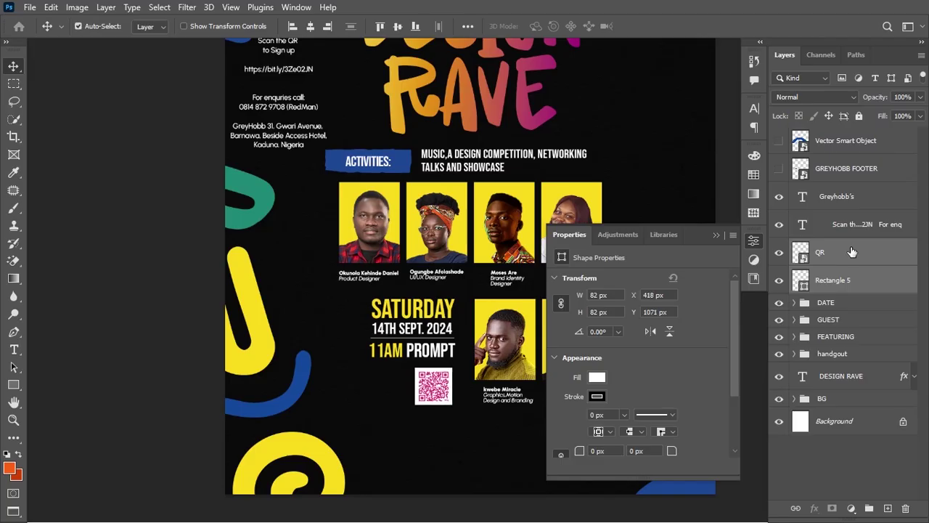
Cut "Scan the QR to Sign up" out of the contact text and paste it as separate text beside the QR code
scroll(444, 97, up, 1)
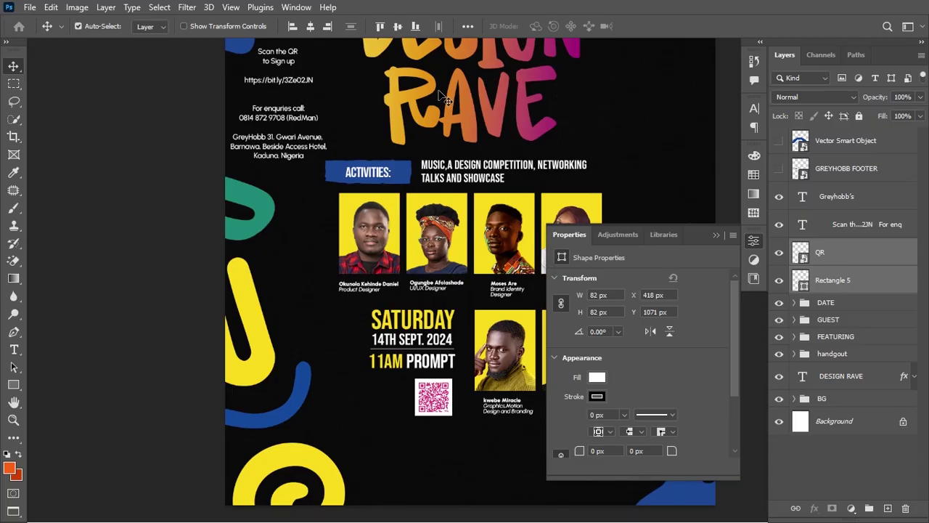
key(t)
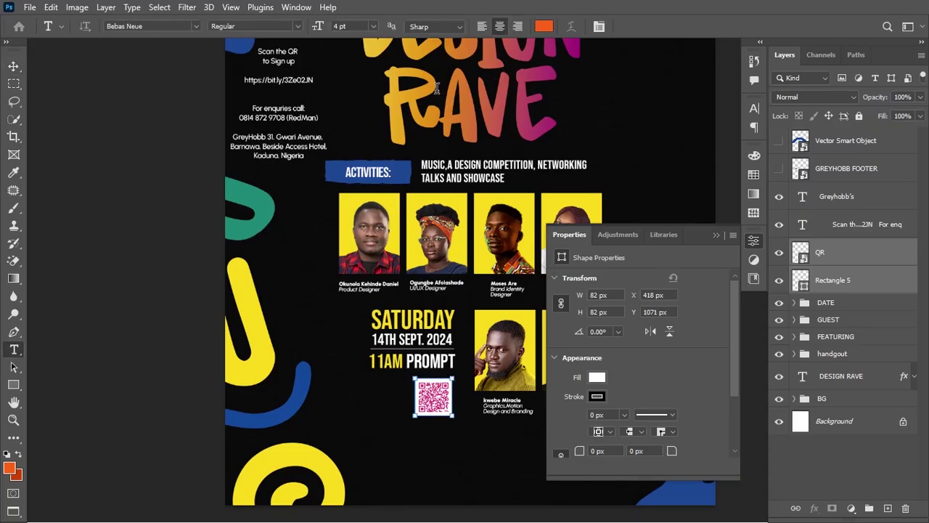
triple_click(260, 51)
scroll(262, 54, up, 2)
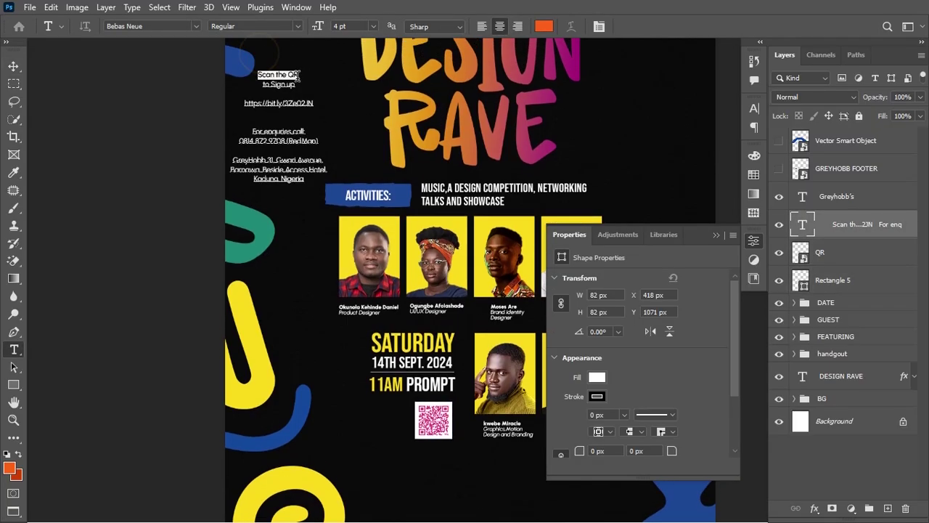
drag(258, 73, 303, 85)
key(ctrl+c)
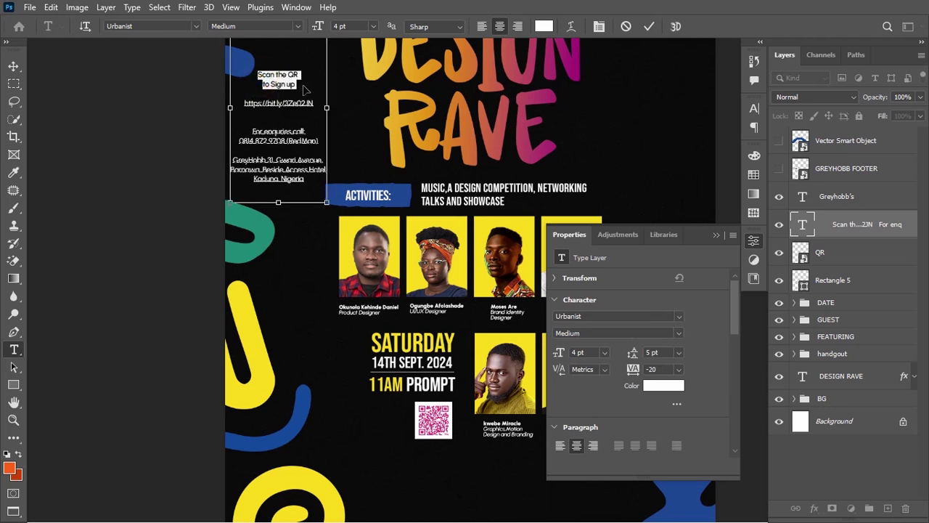
key(BackSpace)
key(ctrl+Return)
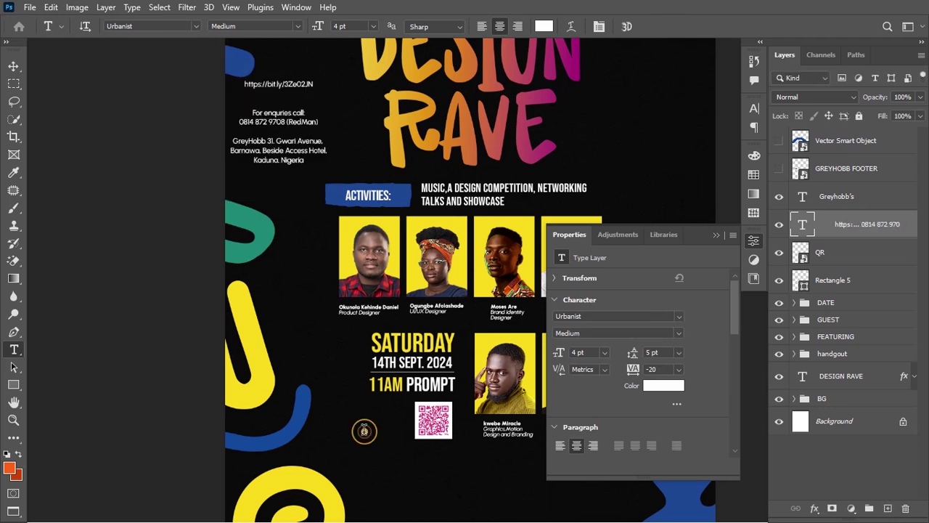
click(370, 428)
key(ctrl+v)
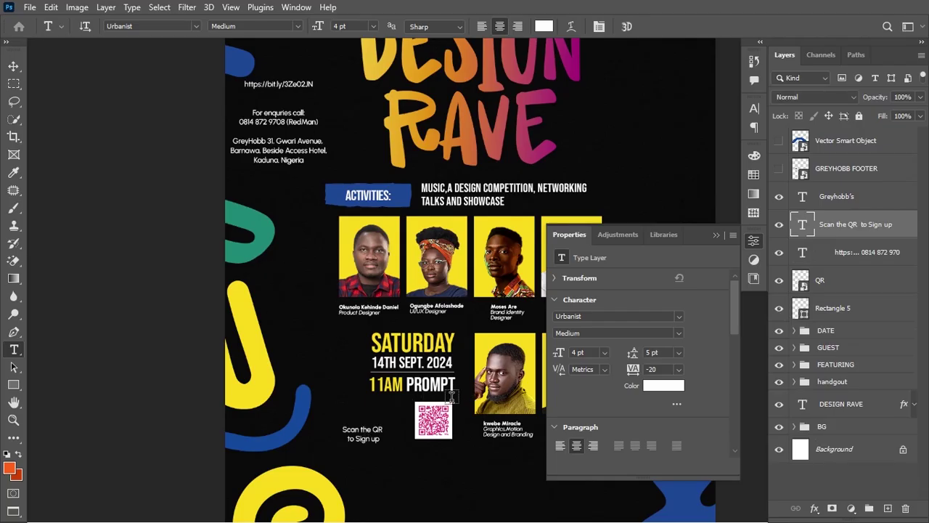
Left-align the "Scan the QR to Sign up" text and tighten its line spacing
click(481, 26)
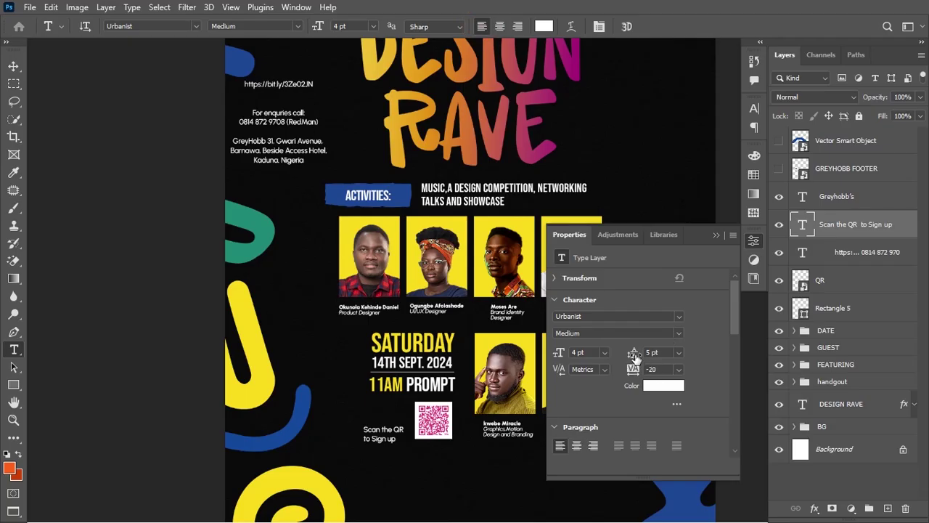
drag(634, 356, 634, 354)
click(718, 239)
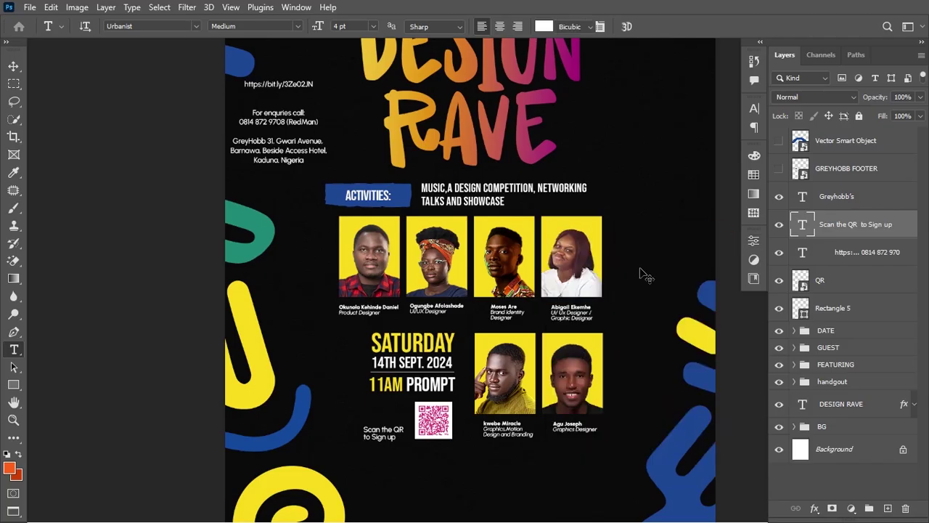
Scale the "Scan the QR to Sign up" text down to 2.94 pt and move it under "11AM", beside the QR code
key(ctrl+t)
drag(401, 450, 398, 415)
key(Return)
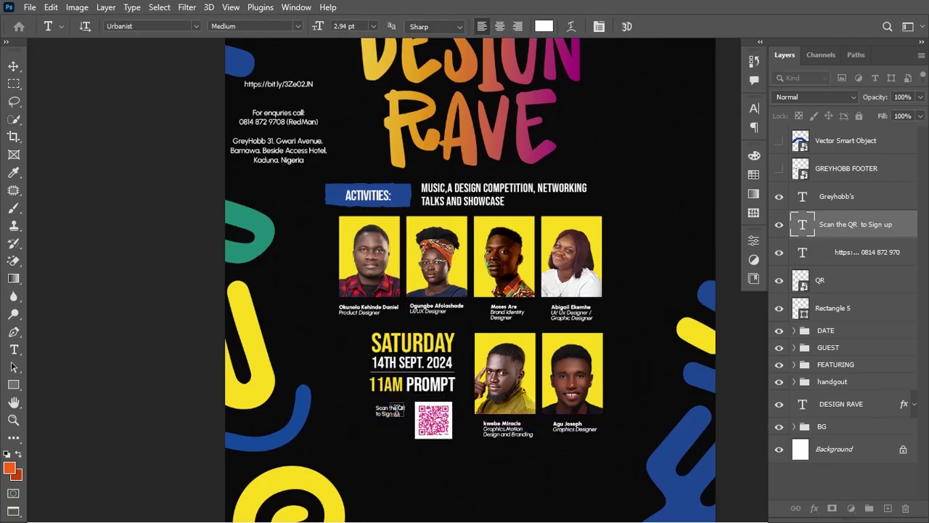
Nudge the "Scan the QR to Sign up" text slightly right and up toward the top edge of the QR code
key(v)
key(Right)
key(Right)
key(Right)
key(Right)
key(Right)
key(Right)
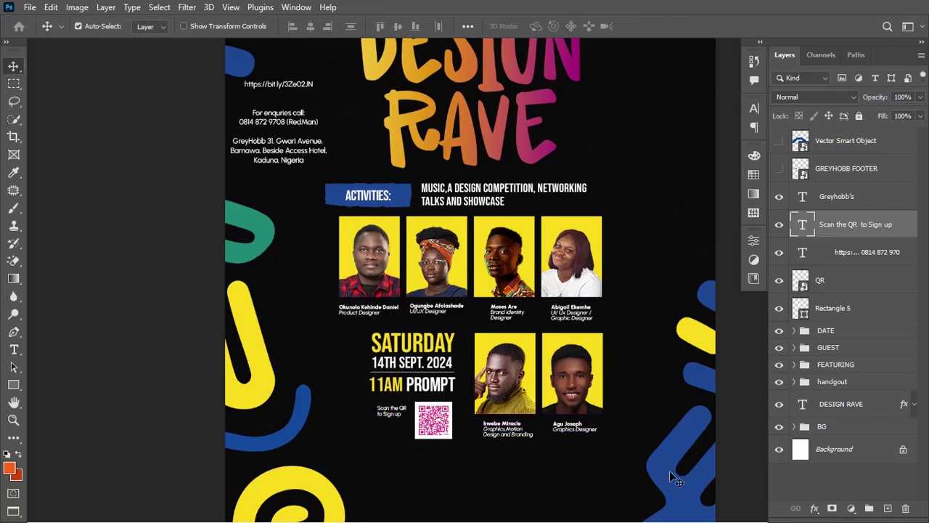
key(Up)
key(Up)
key(Up)
key(Up)
key(Up)
key(Up)
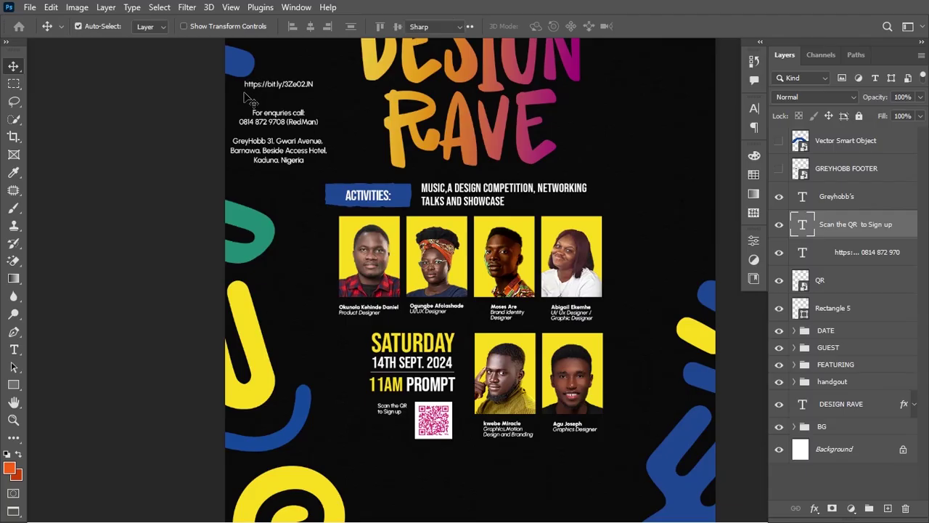
click(15, 351)
drag(244, 82, 326, 85)
key(ctrl+c)
key(Escape)
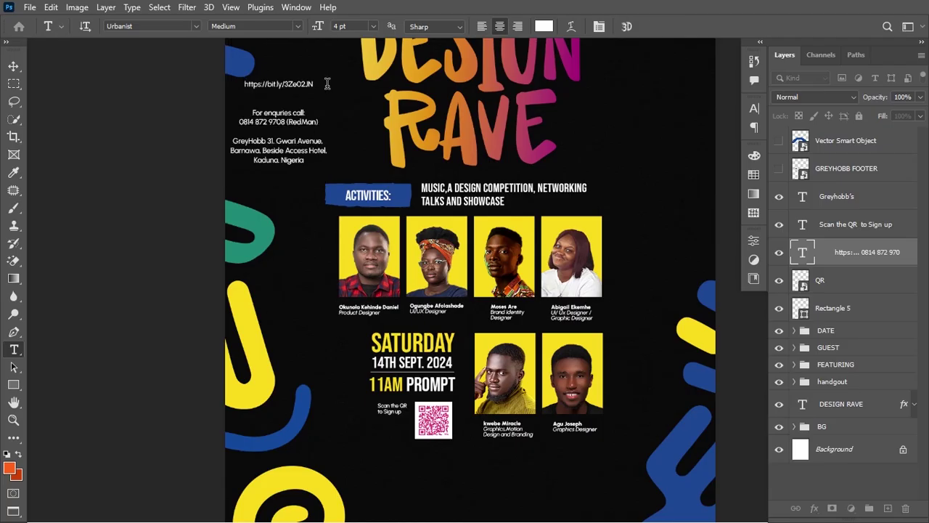
click(379, 449)
key(ctrl+v)
key(ctrl+a)
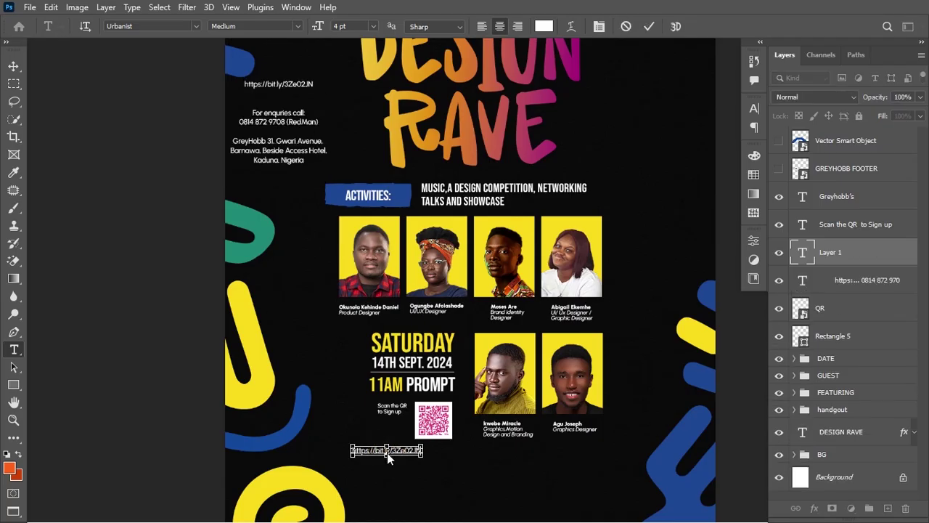
key(ctrl+Return)
Scale the pasted link text down and place it directly beneath the QR code's white square
key(ctrl+t)
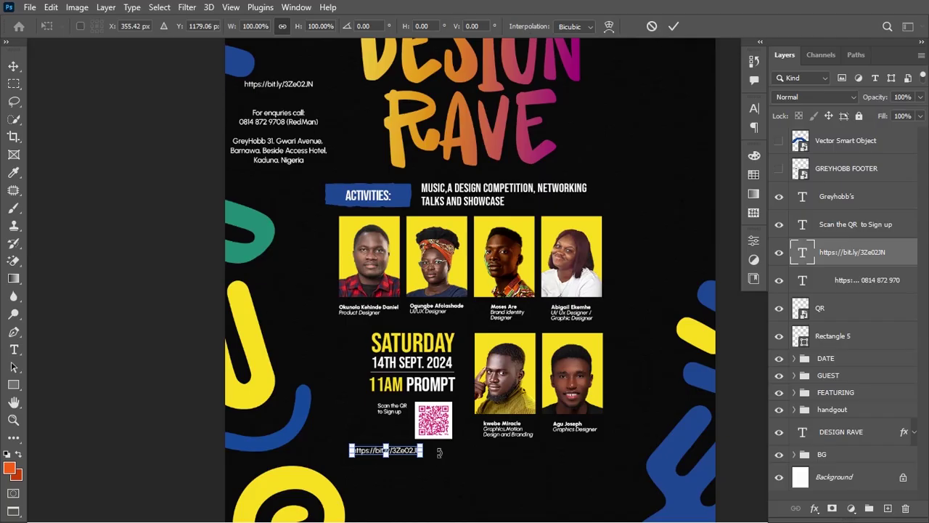
drag(419, 452, 450, 448)
key(Return)
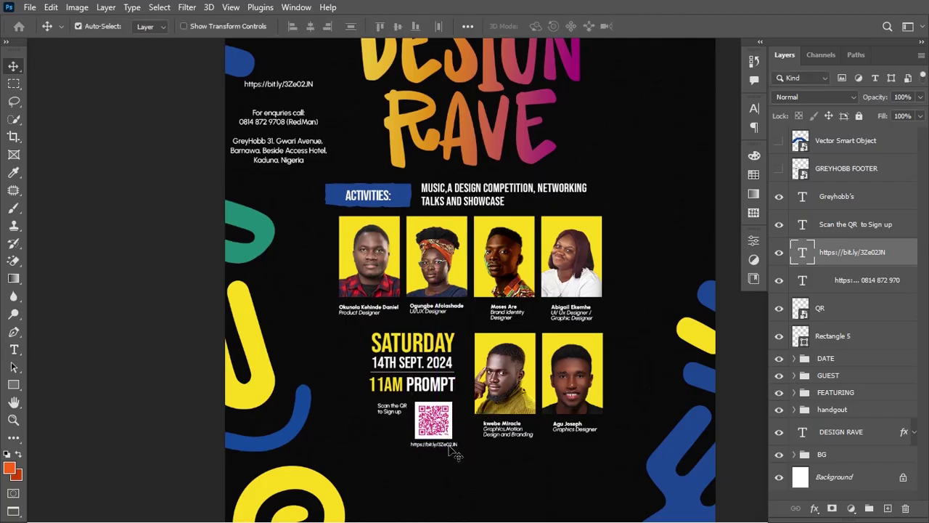
Duplicate the blue brush-edged rectangle behind "ACTIVITIES:" and place the copy below the QR code link
scroll(455, 454, down, 1)
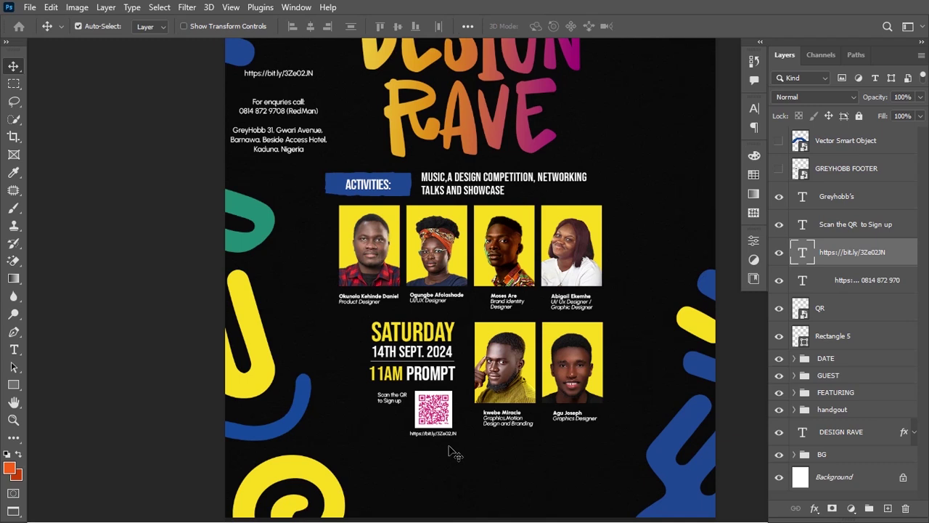
scroll(456, 454, down, 2)
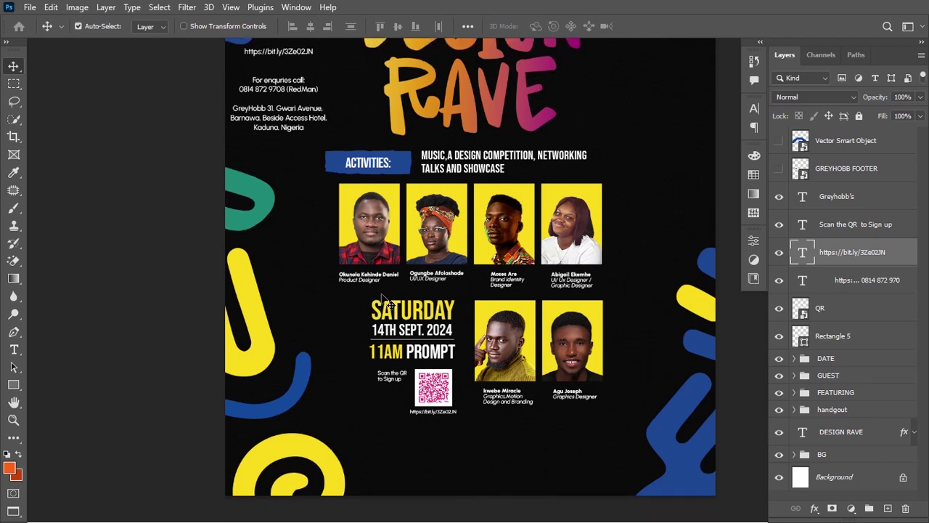
click(409, 164)
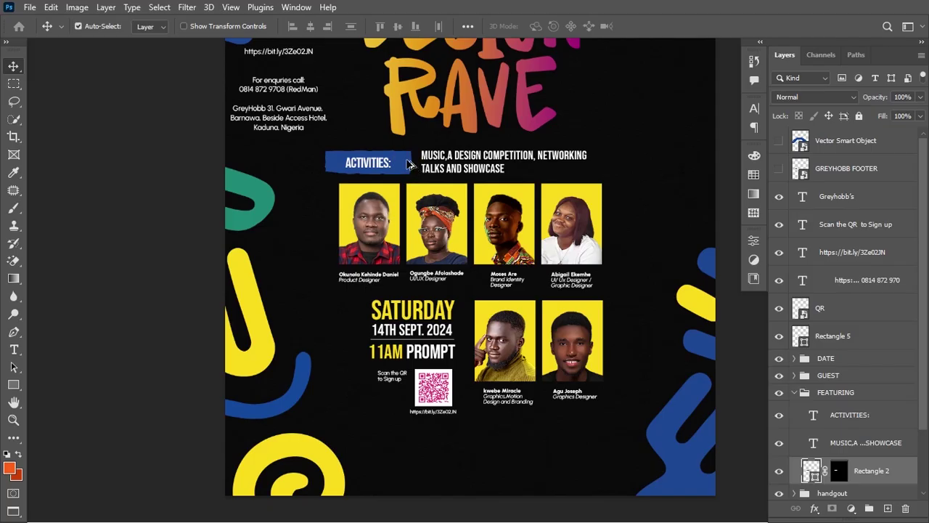
drag(409, 164, 444, 450)
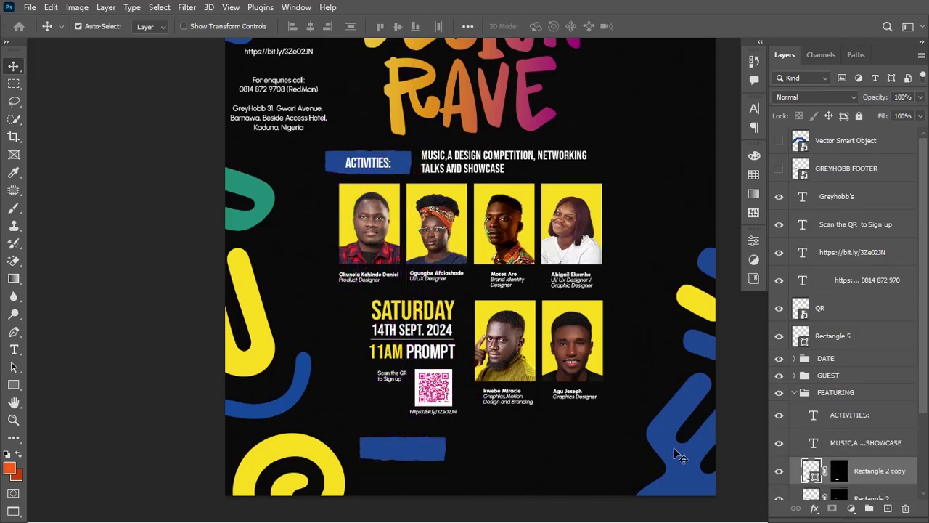
Move the copied blue rectangle's layer out of the FEATURING group to directly above the "Scan the QR to Sign up" layer, and collapse the group
drag(858, 468, 862, 212)
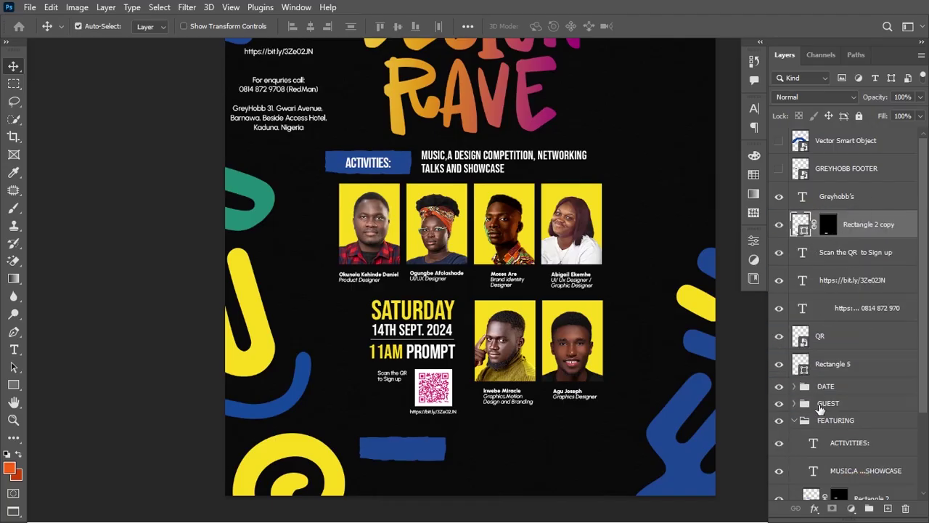
click(794, 421)
Move the "Greyhobb's" text layer directly above the DESIGN RAVE layer and group the two layers
drag(887, 195, 881, 450)
ctrl+click(860, 467)
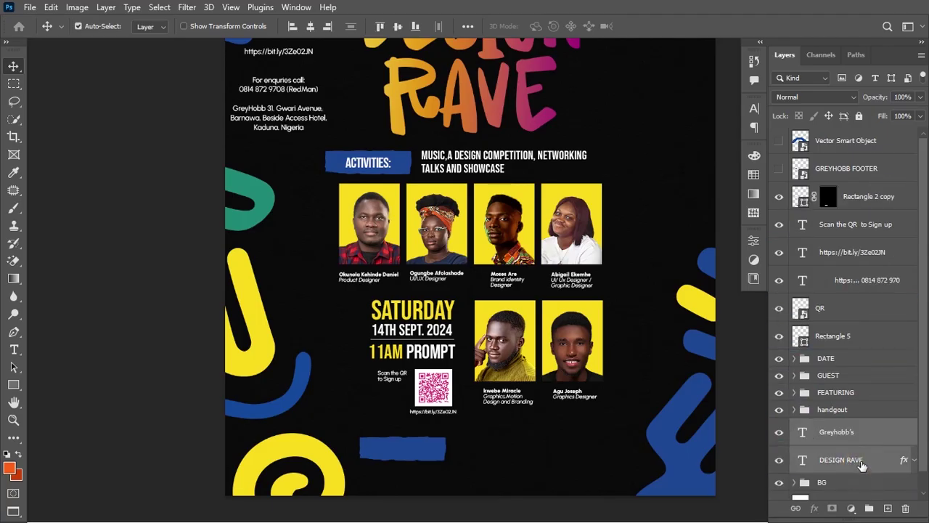
key(ctrl+g)
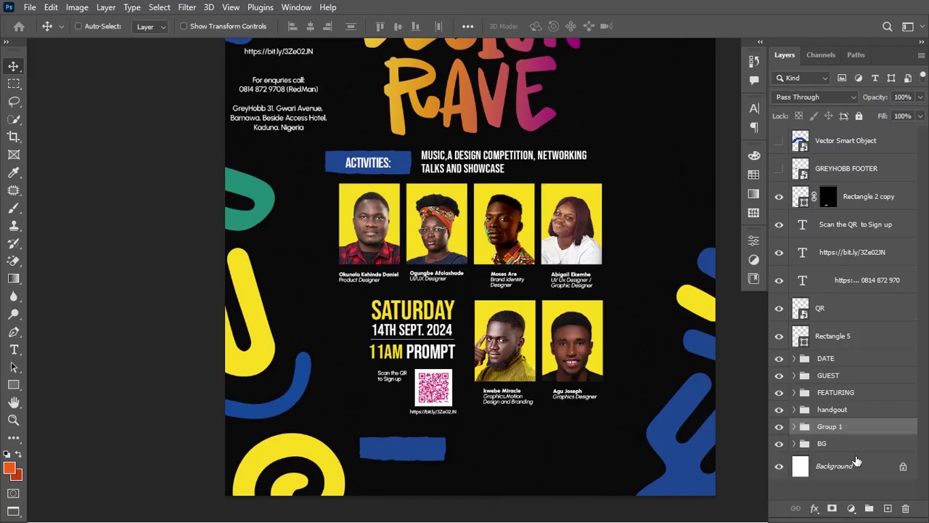
Check the title group's contents by toggling its visibility, and rename the group THEME
click(778, 428)
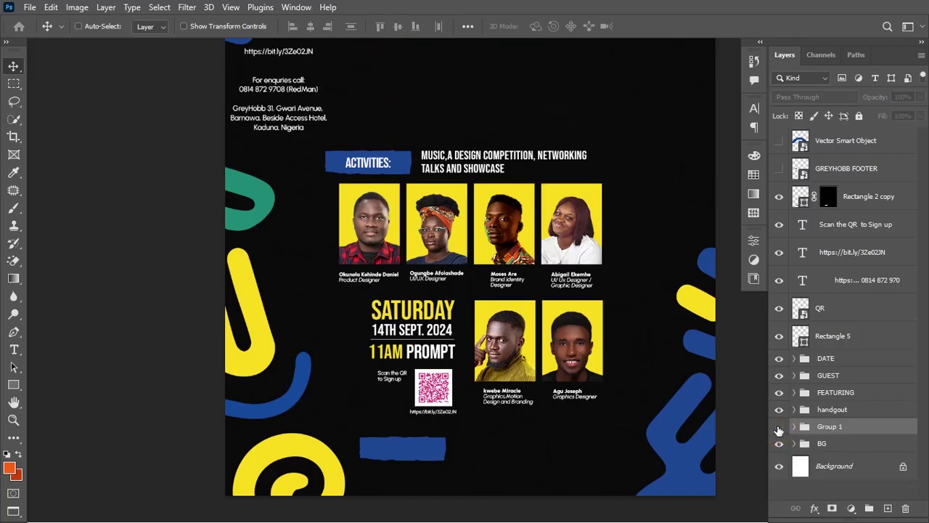
key(ctrl+minus)
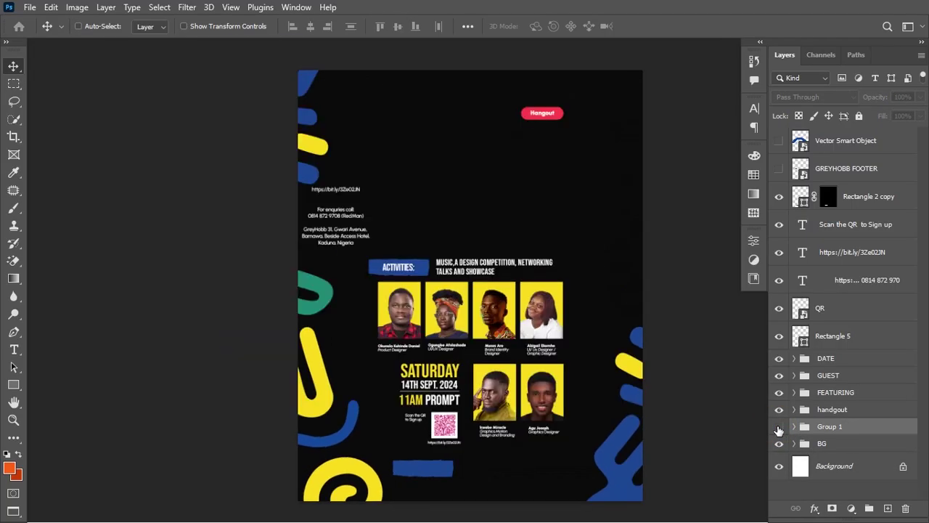
key(ctrl+0)
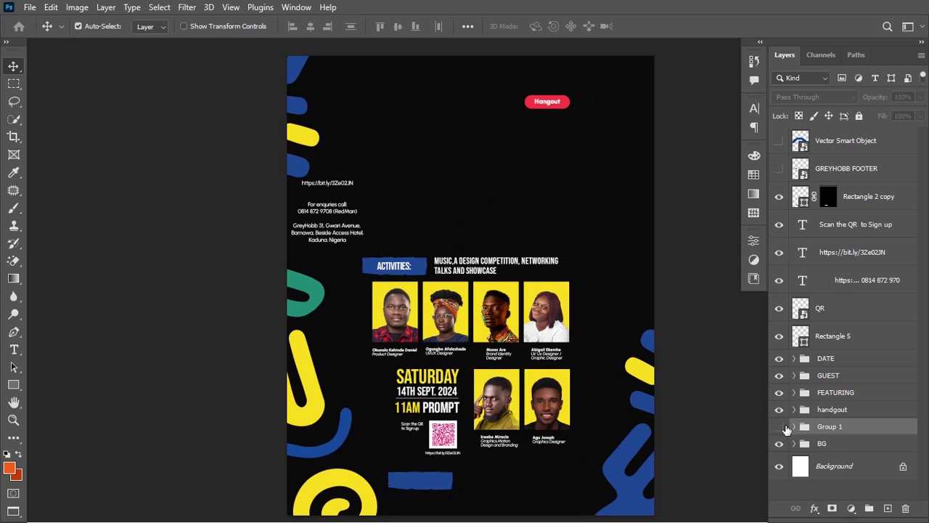
click(779, 427)
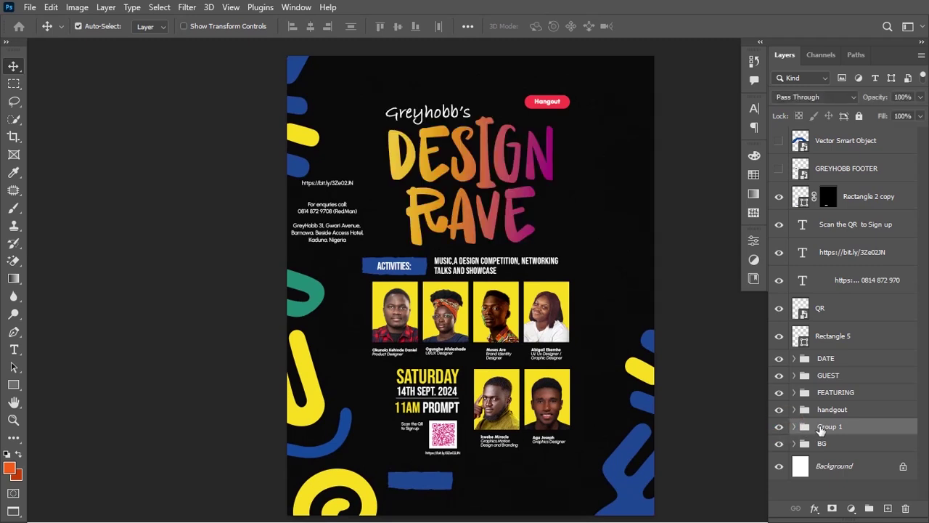
double_click(827, 427)
text(THEME)
key(Return)
click(857, 281)
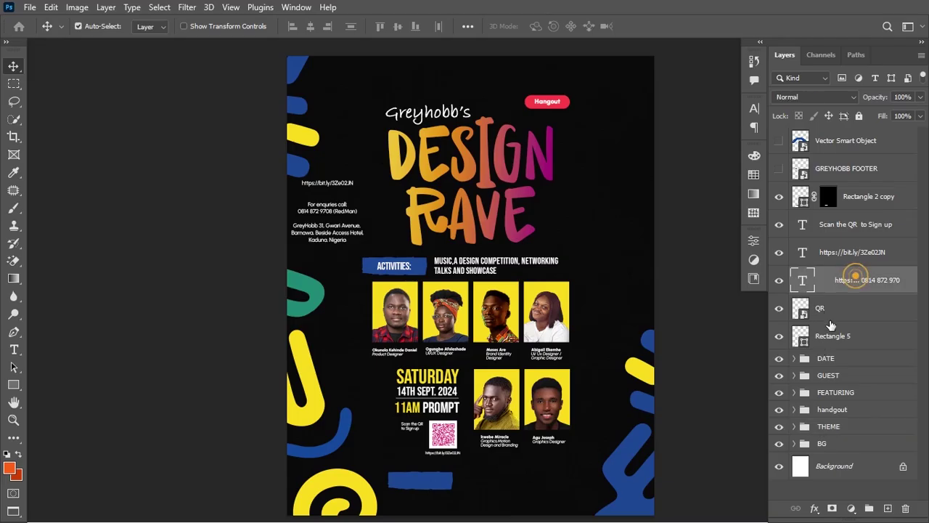
click(856, 254)
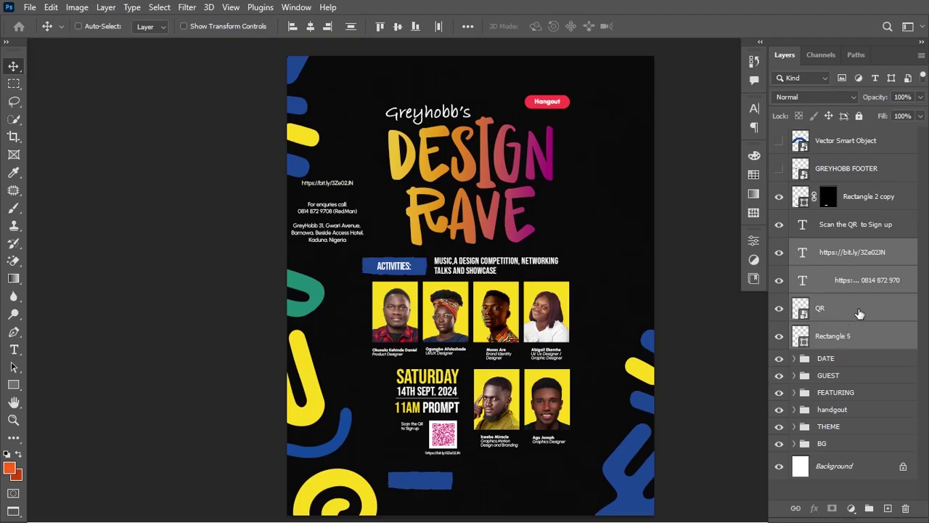
key(ctrl+g)
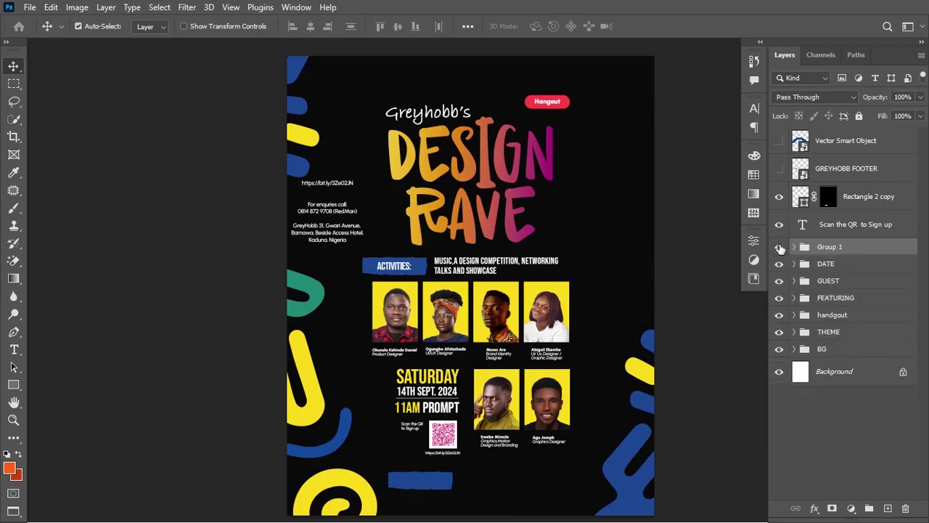
click(779, 247)
click(779, 248)
click(779, 248)
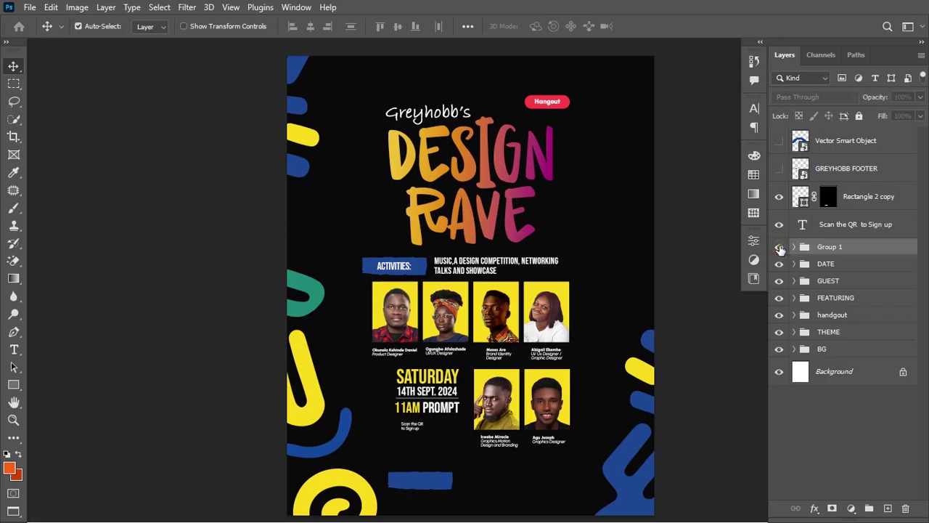
click(779, 248)
Move the contact text layer out of the QR code's group to directly above it, and check the group's remaining contents
click(794, 247)
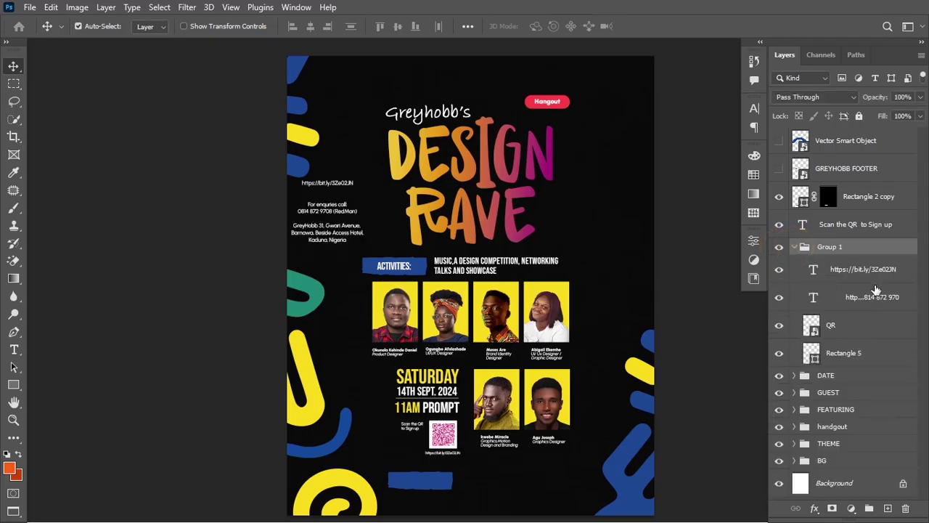
drag(866, 294, 856, 228)
click(798, 294)
click(779, 297)
click(779, 296)
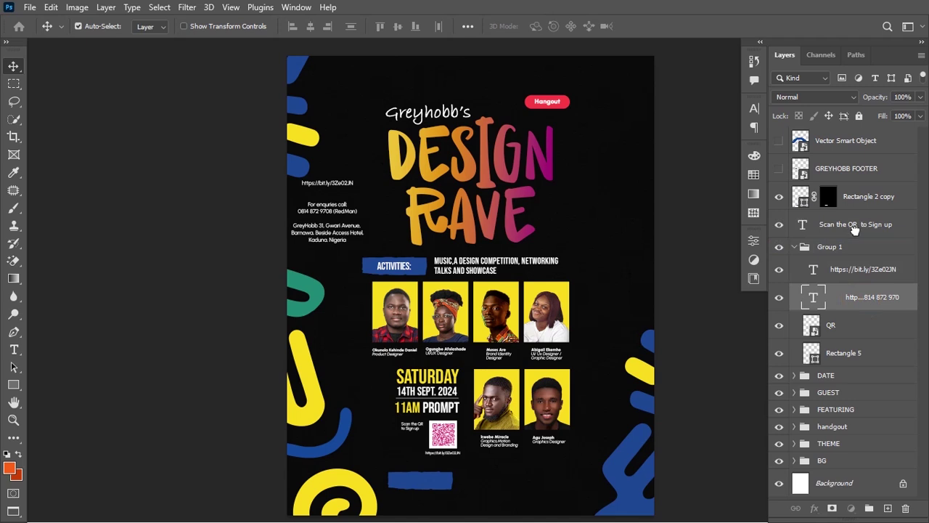
click(779, 275)
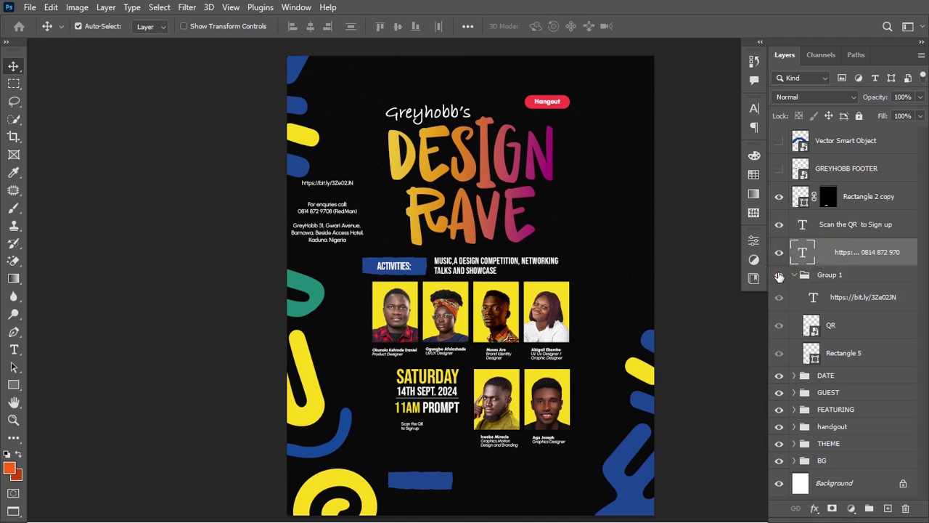
click(779, 275)
click(779, 275)
click(778, 275)
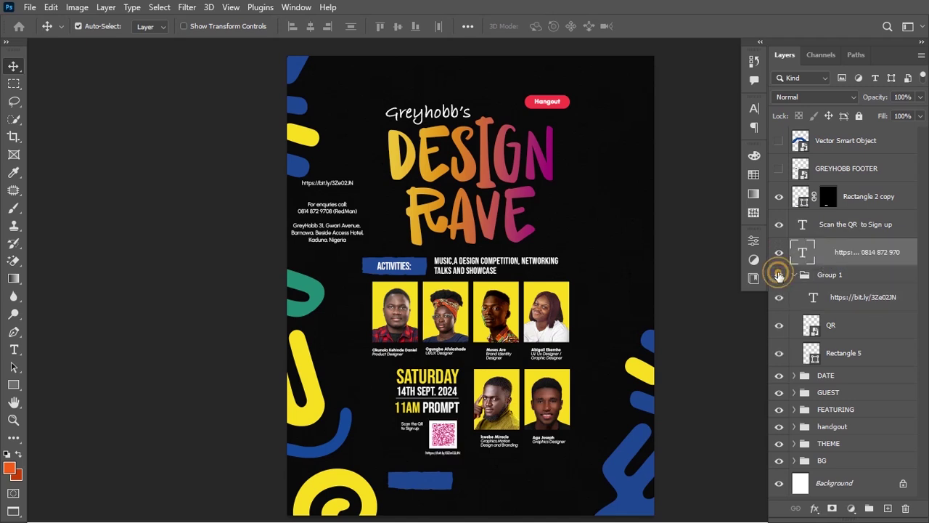
Move the "Scan the QR to Sign up" text layer into the QR code's group and rename the group QR
drag(888, 218, 824, 278)
click(794, 247)
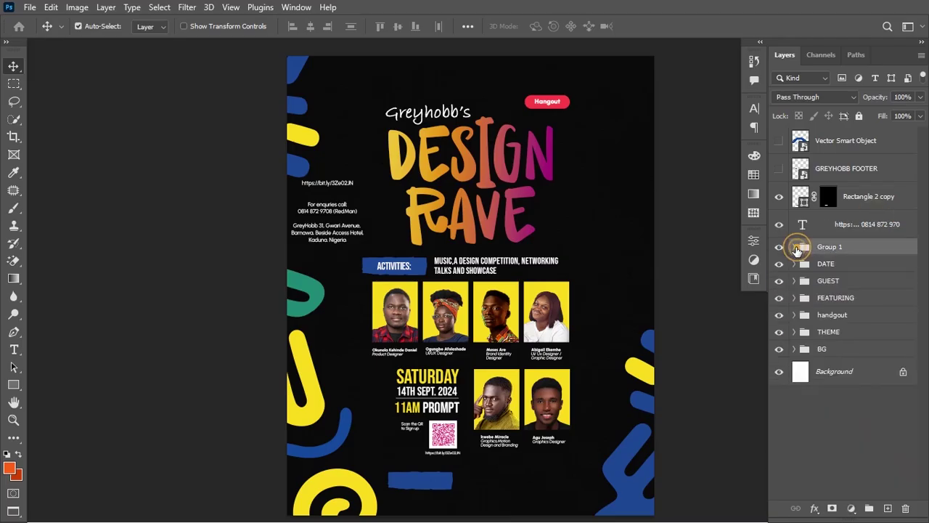
click(779, 246)
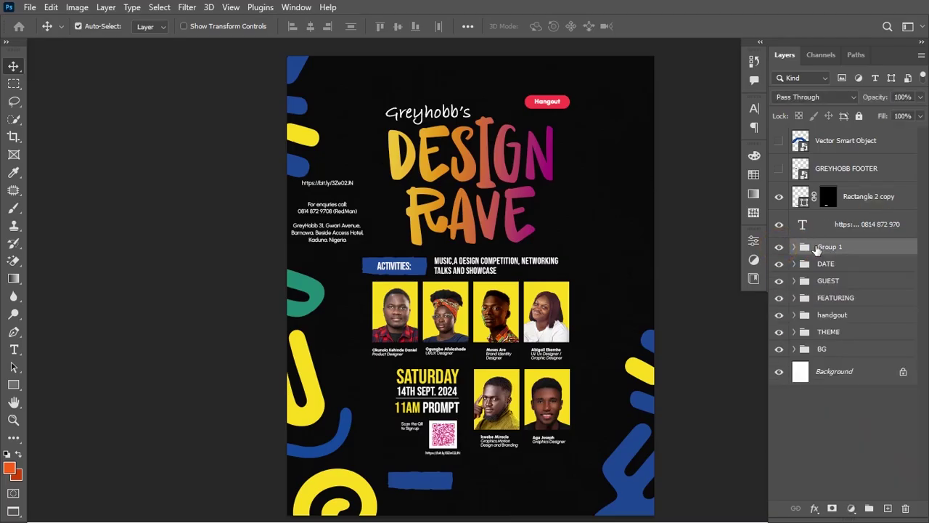
double_click(827, 247)
key(Return)
click(780, 226)
click(780, 226)
key(t)
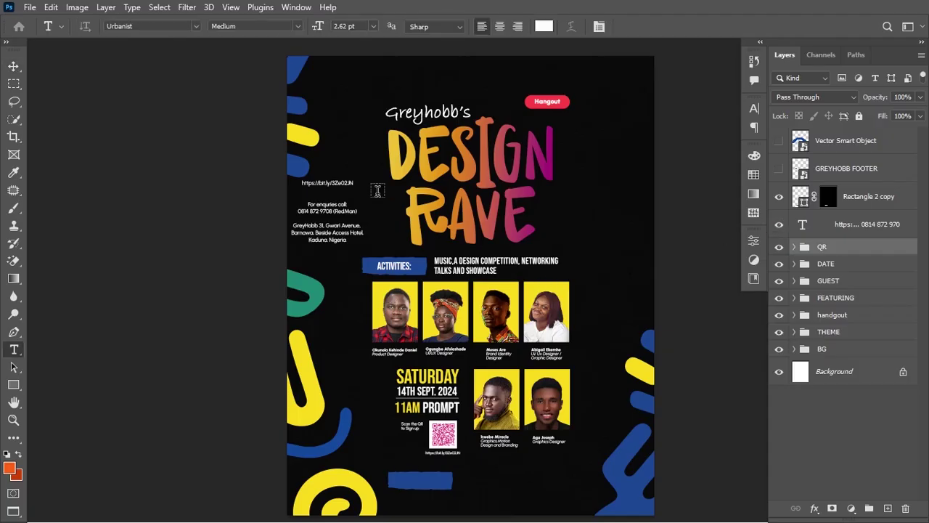
click(331, 182)
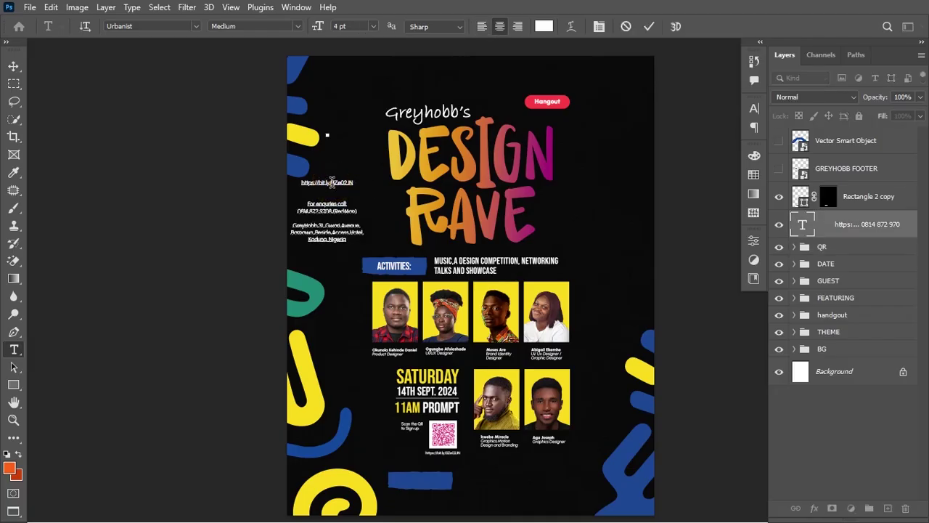
drag(306, 200, 276, 75)
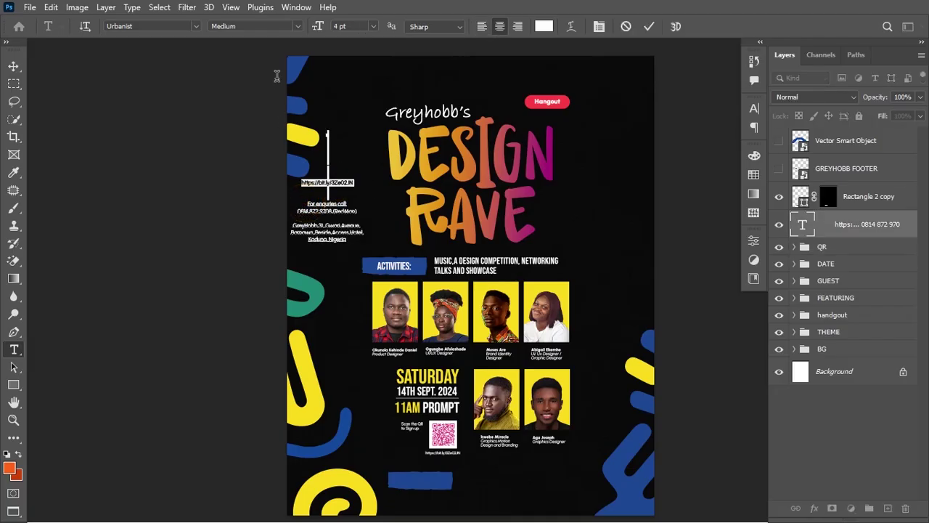
key(BackSpace)
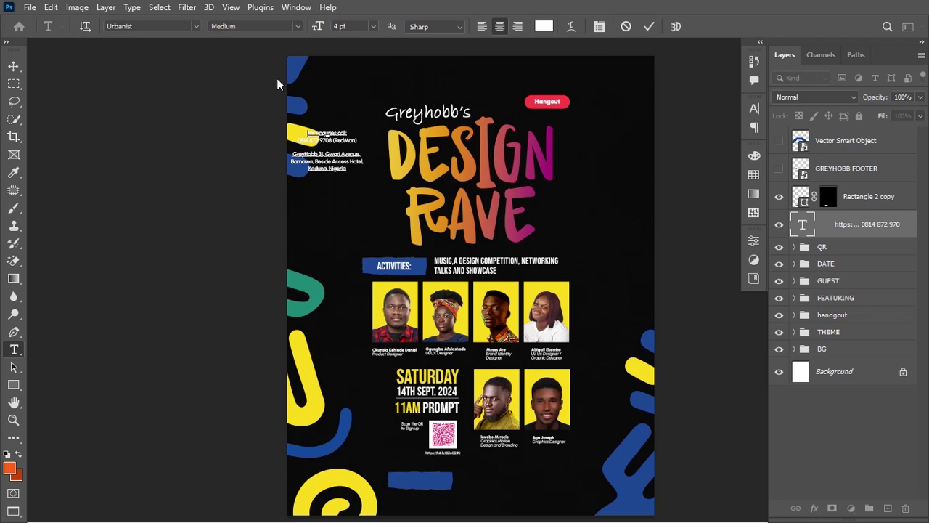
Cut the "For enquries call" lines from the contact text and paste them as separate text beside the lower blue rectangle
key(shift+Down)
key(shift+Down)
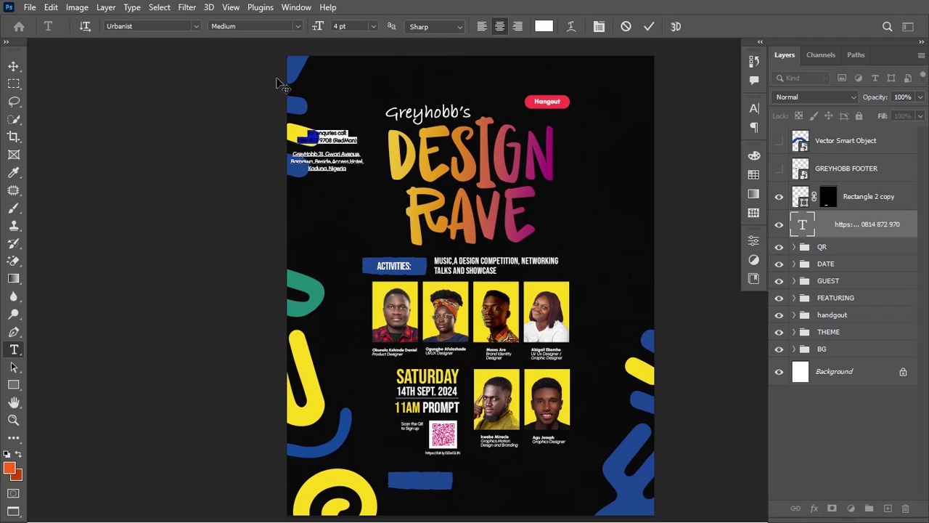
key(ctrl)
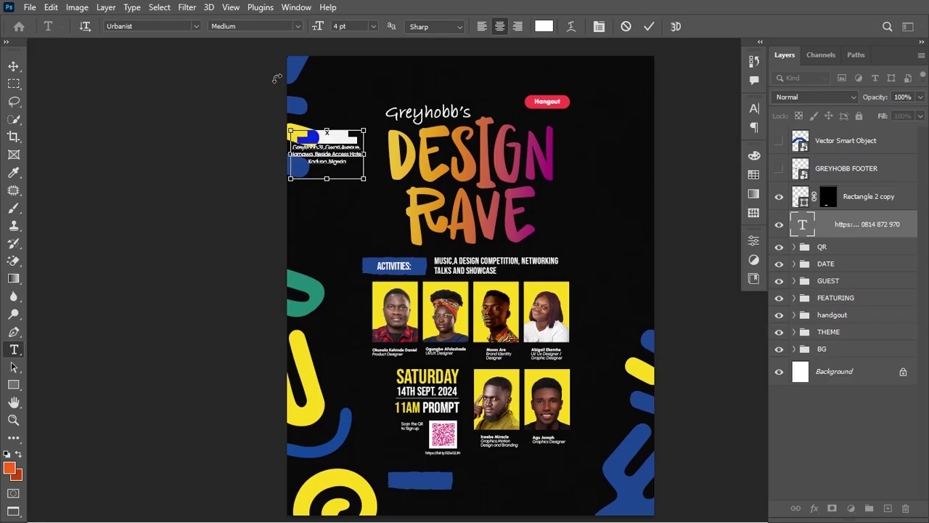
key(BackSpace)
key(ctrl+Return)
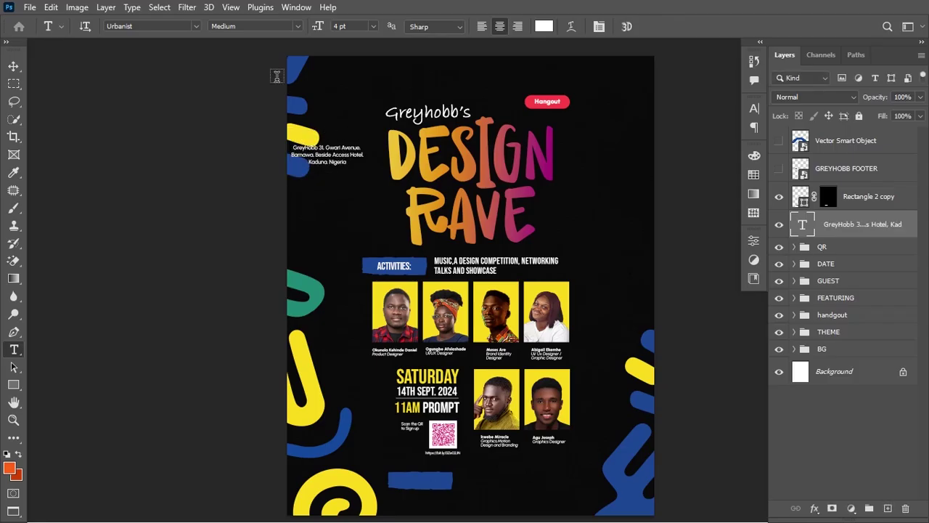
click(370, 460)
key(ctrl+v)
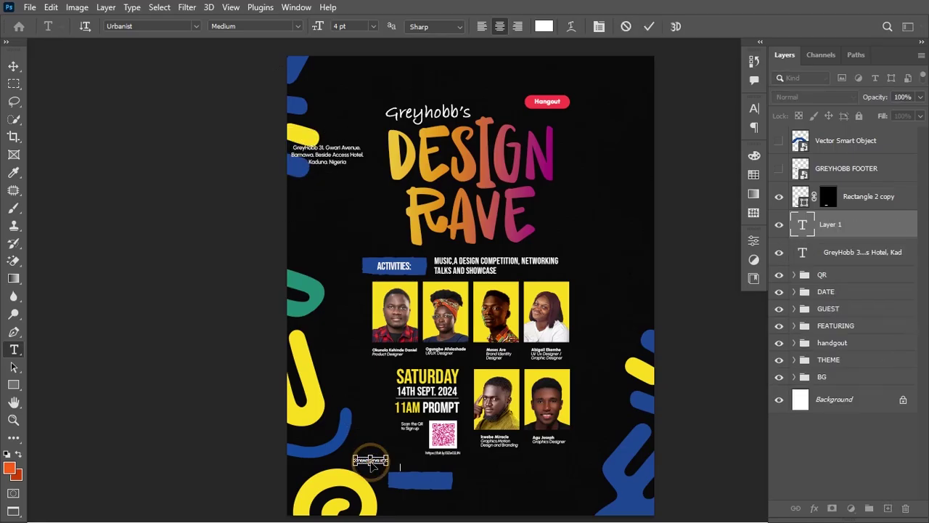
key(ctrl+Return)
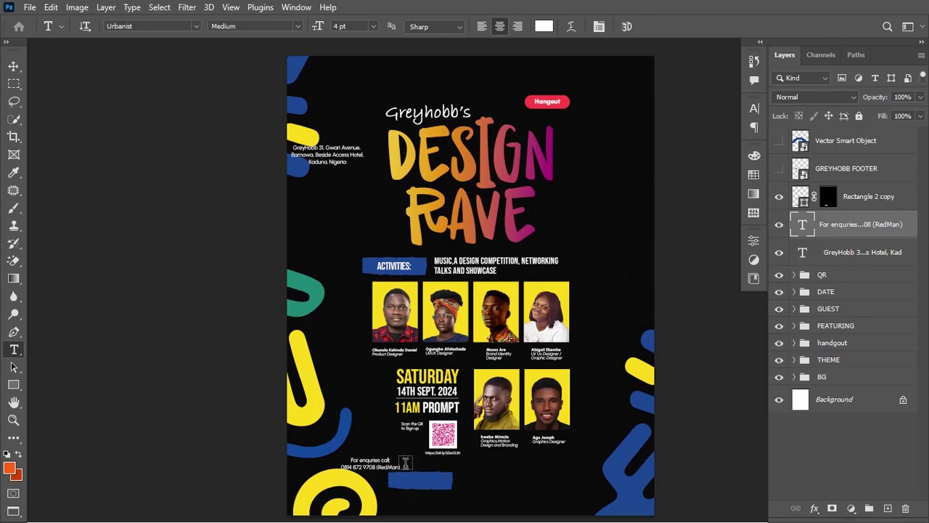
Enlarge the blue brush-edged rectangle below the QR code, extending it to the right
scroll(392, 387, down, 2)
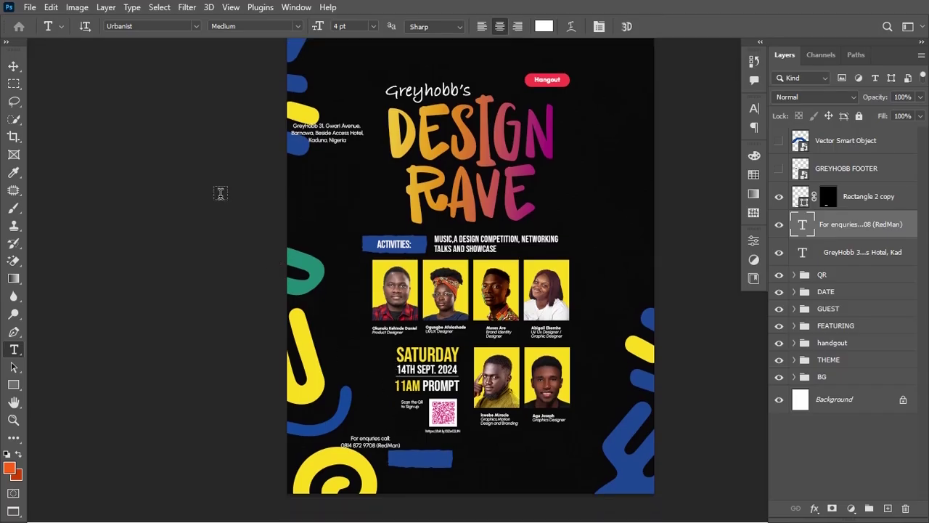
click(14, 67)
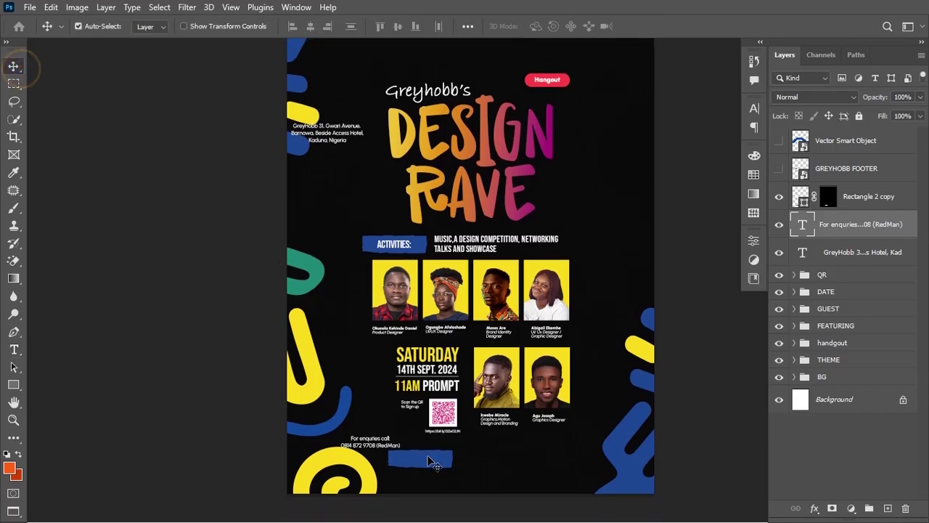
ctrl+click(433, 462)
key(ctrl+t)
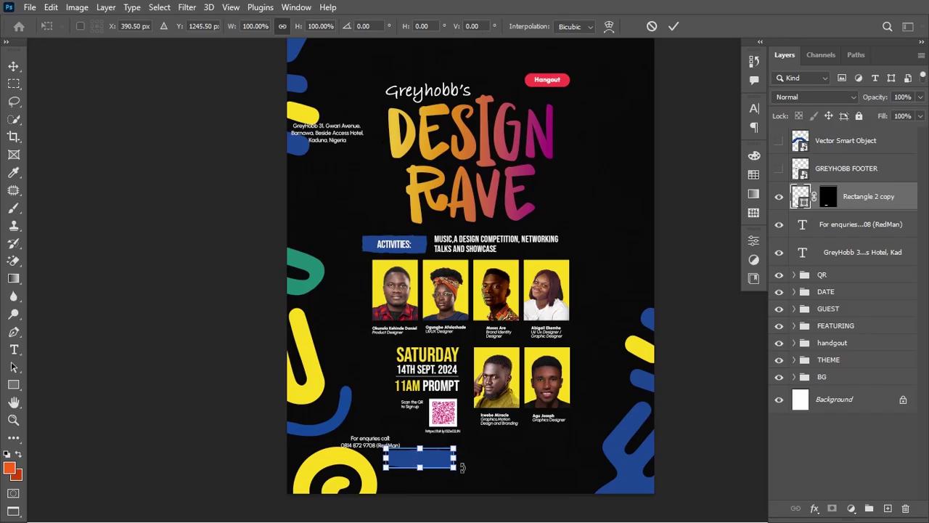
drag(455, 469, 479, 462)
key(Return)
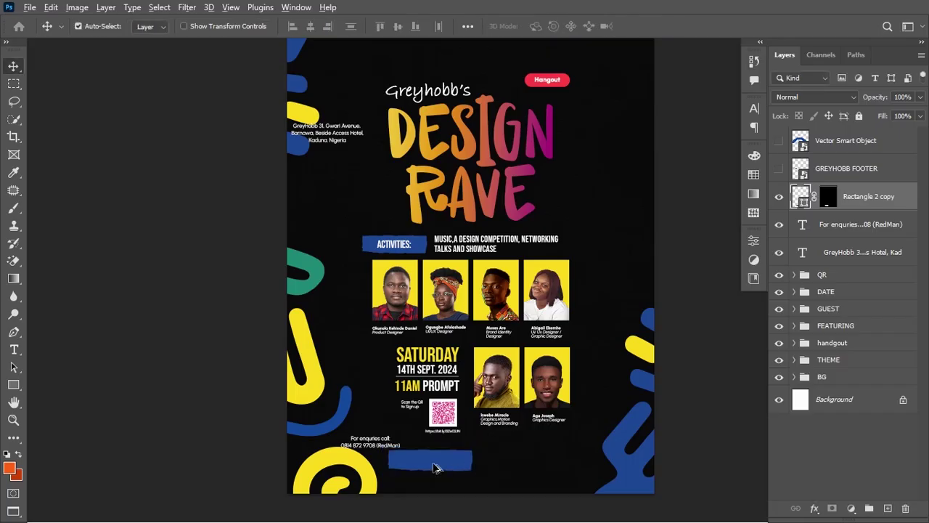
Duplicate the enlarged blue rectangle and place the copy to its right on the same row
drag(435, 467, 540, 462)
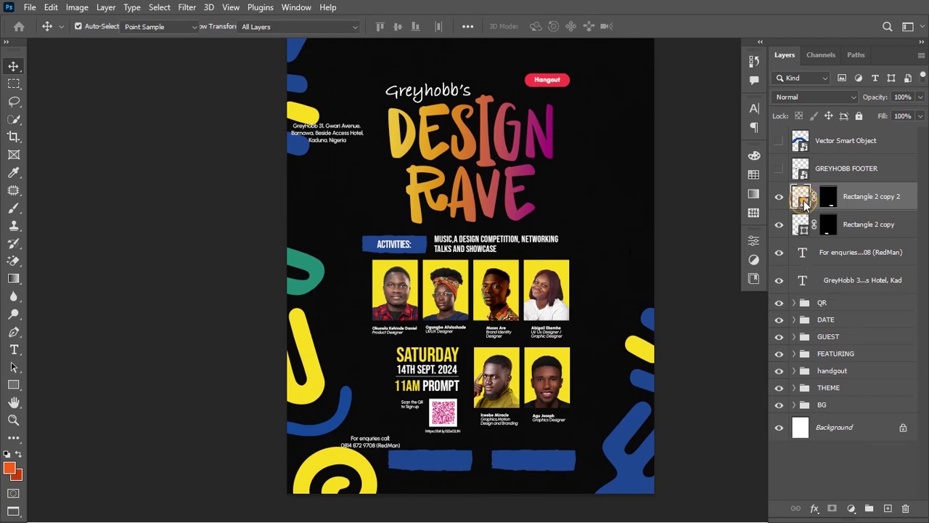
double_click(804, 202)
key(Escape)
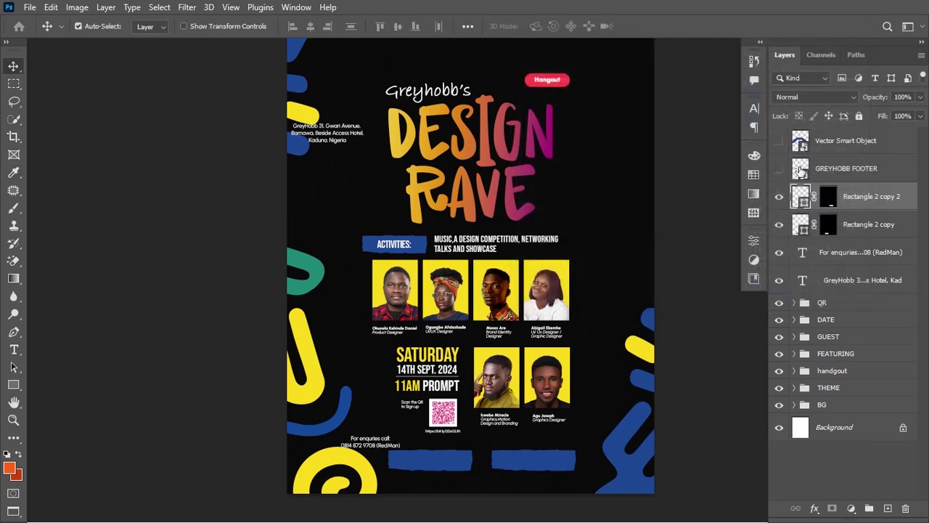
Show the GREYHOBB FOOTER layer and recolour the duplicated rectangle with the dark maroon #5d001a sampled from the footer's logo
click(780, 169)
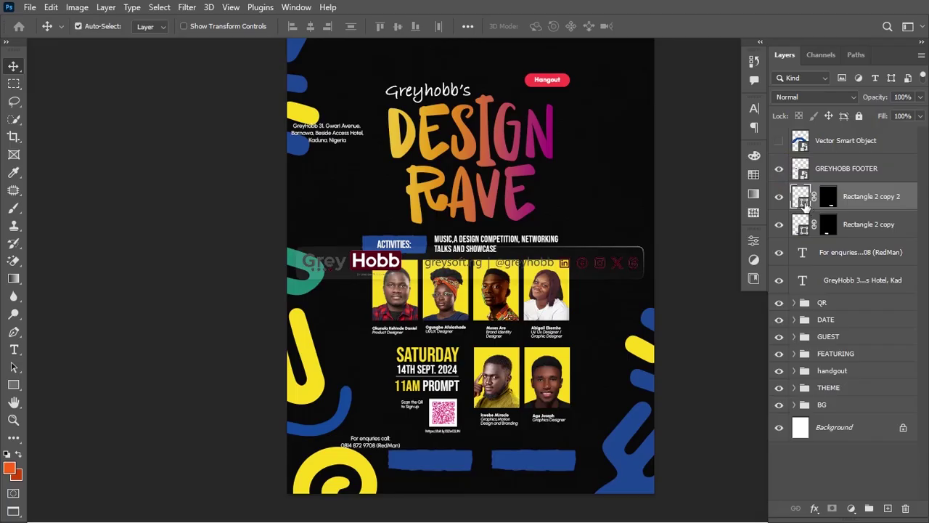
double_click(804, 202)
click(359, 264)
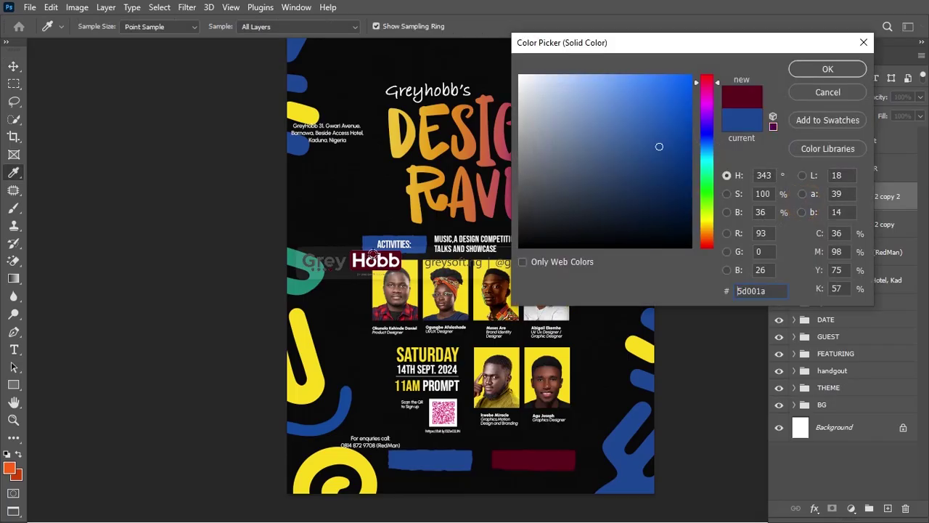
click(834, 73)
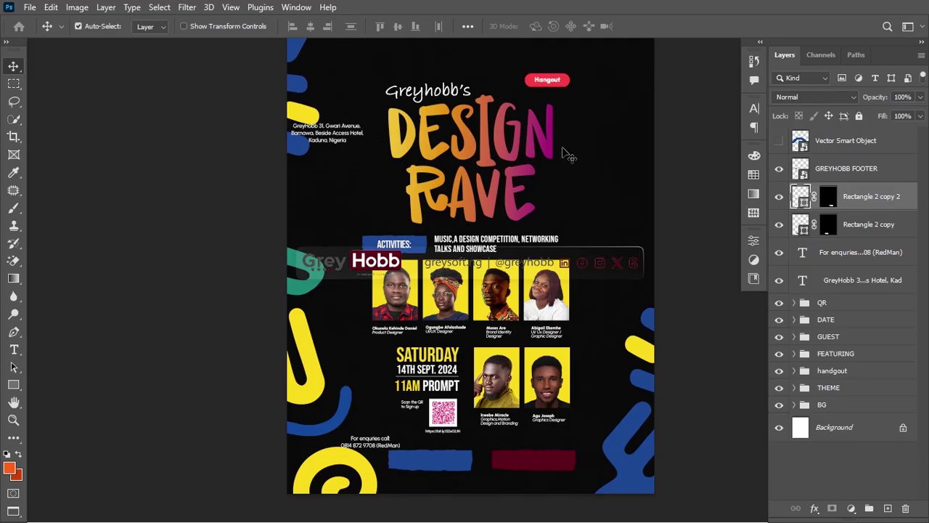
Hide the GREYHOBB FOOTER layer, raise the enquiries text above both rectangle layers and place it on the blue rectangle
click(779, 169)
drag(382, 444, 429, 465)
drag(862, 250, 853, 184)
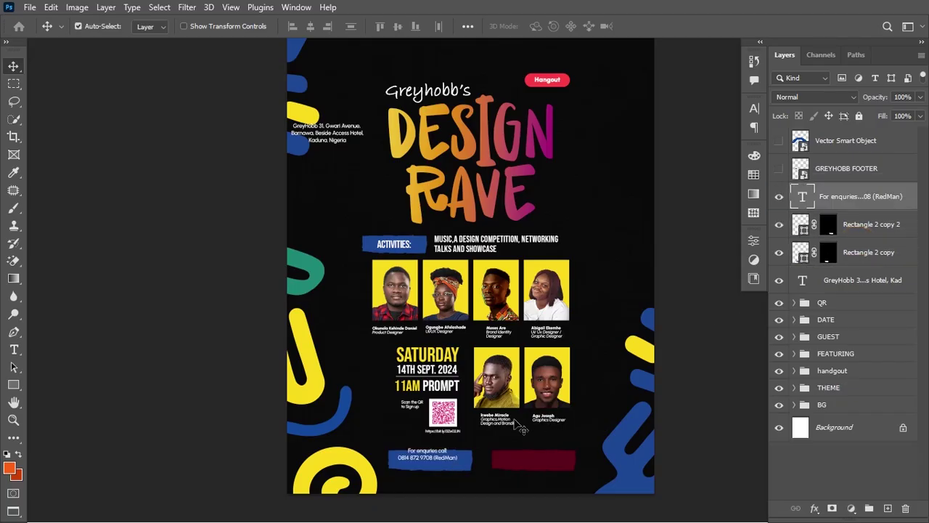
drag(435, 460, 439, 462)
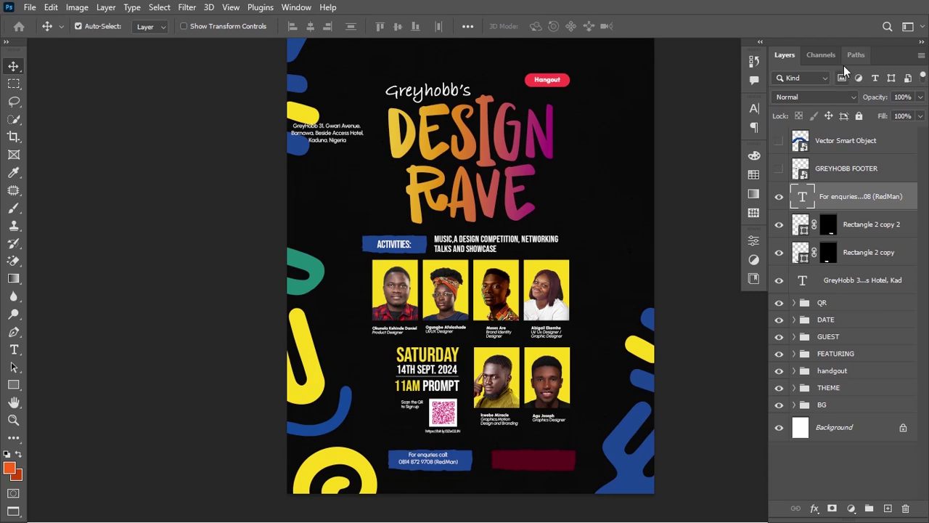
Set the enquiries text to Bold, left-align it and reposition it inside the blue rectangle
click(753, 109)
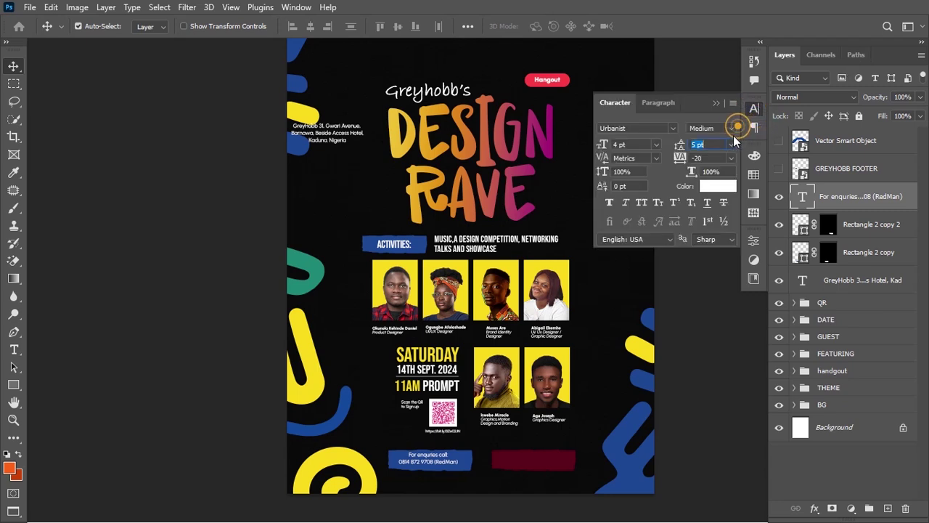
click(730, 128)
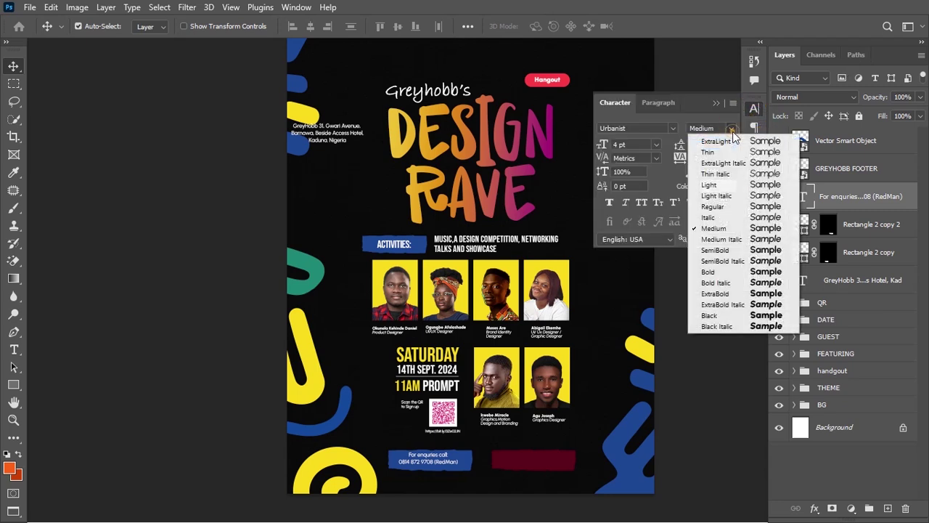
click(716, 271)
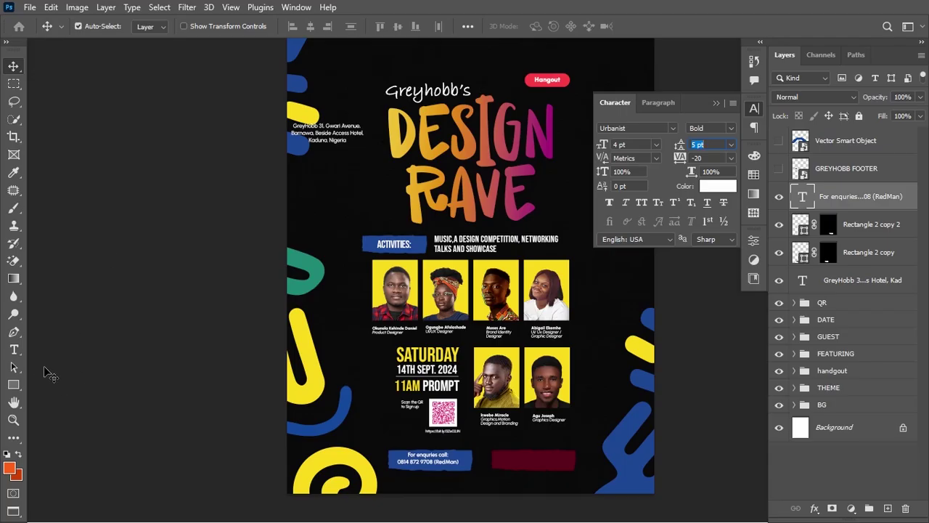
click(14, 350)
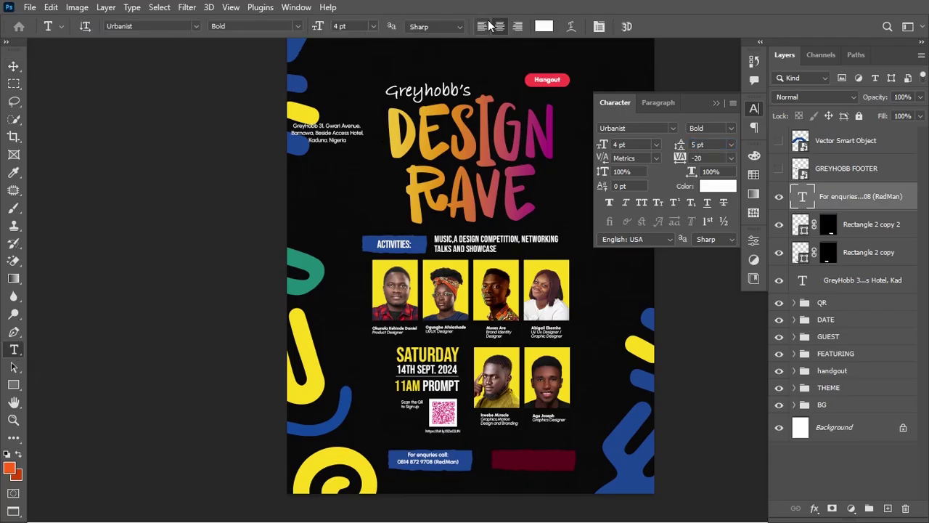
click(14, 66)
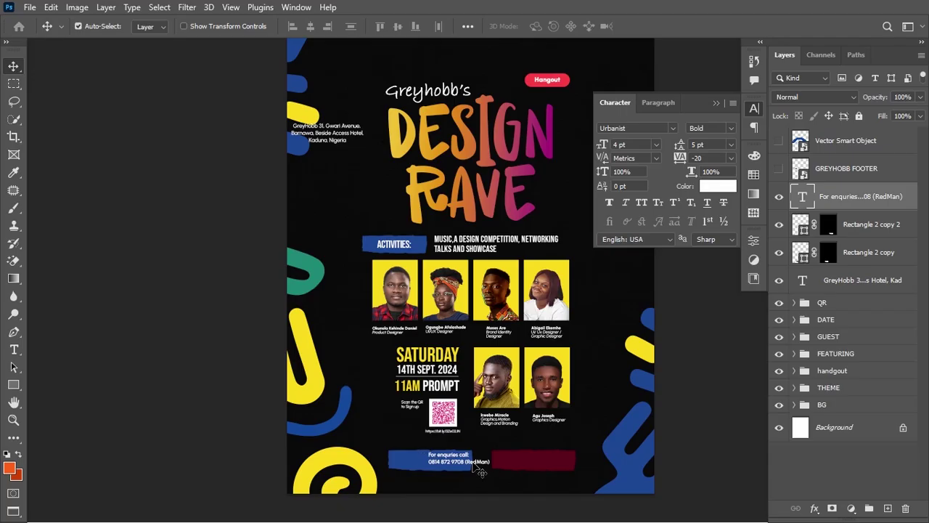
drag(466, 465, 442, 466)
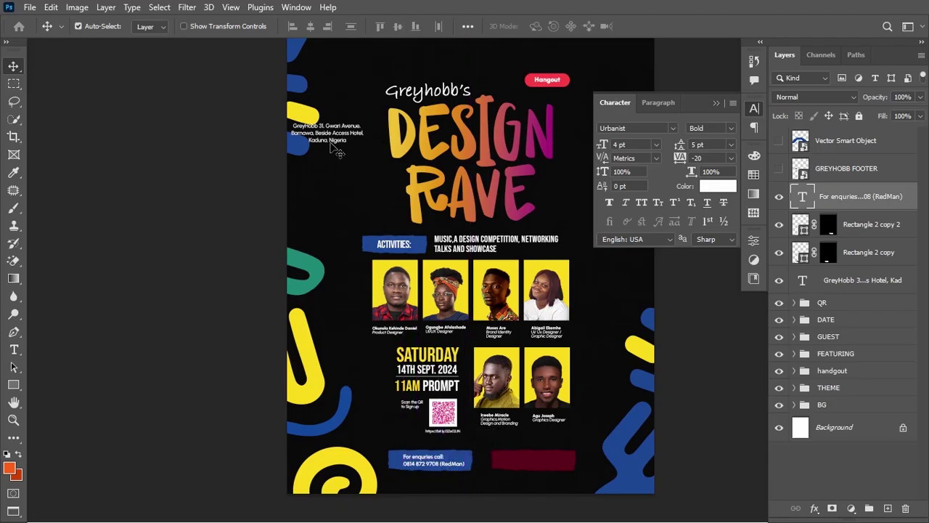
Copy the address text from the flyer's upper-left area and delete it from its original text layer
click(14, 349)
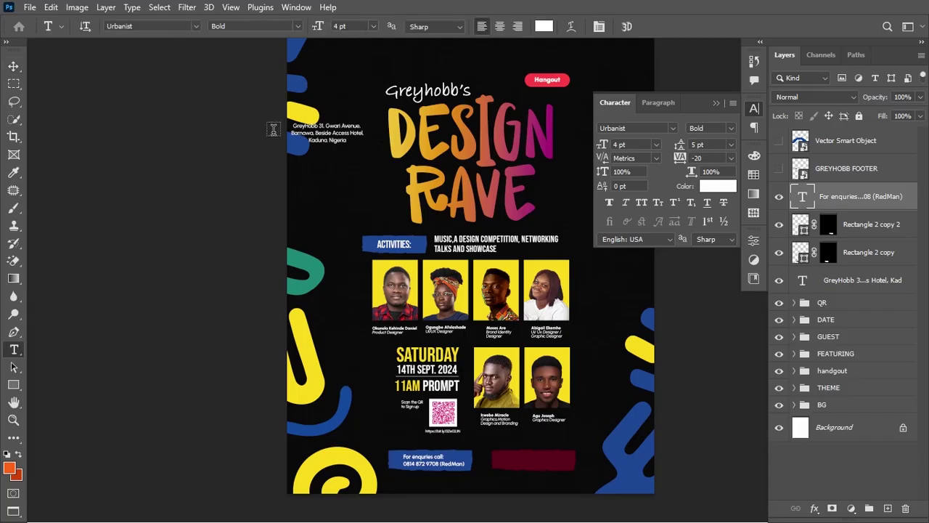
click(296, 122)
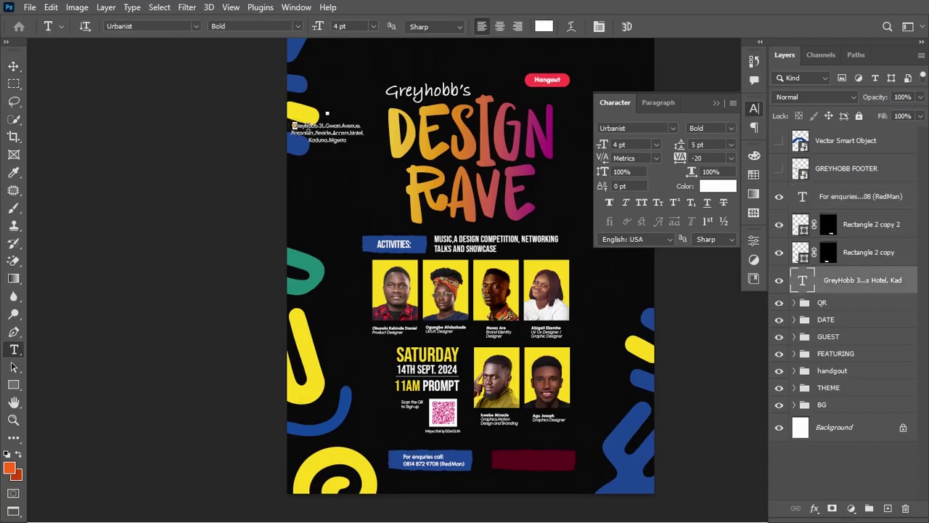
drag(292, 123, 359, 144)
key(ctrl+c)
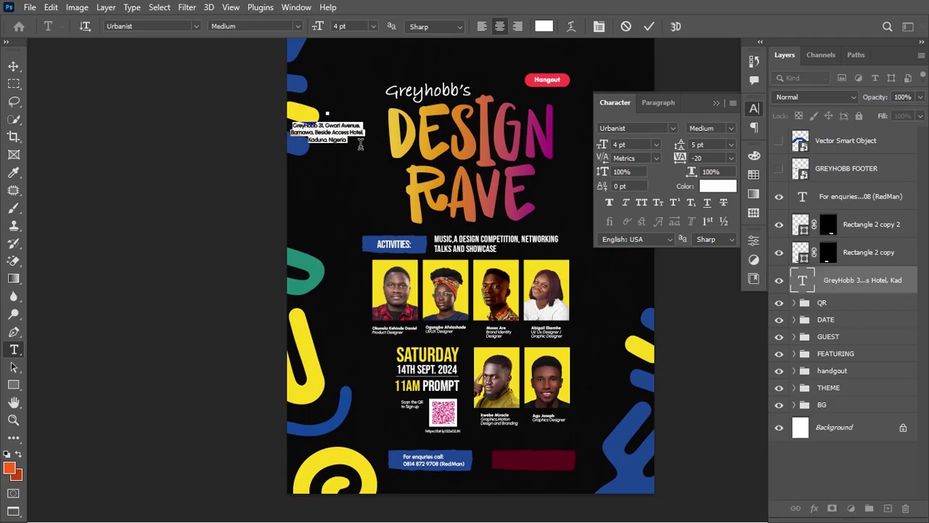
key(BackSpace)
key(ctrl+Return)
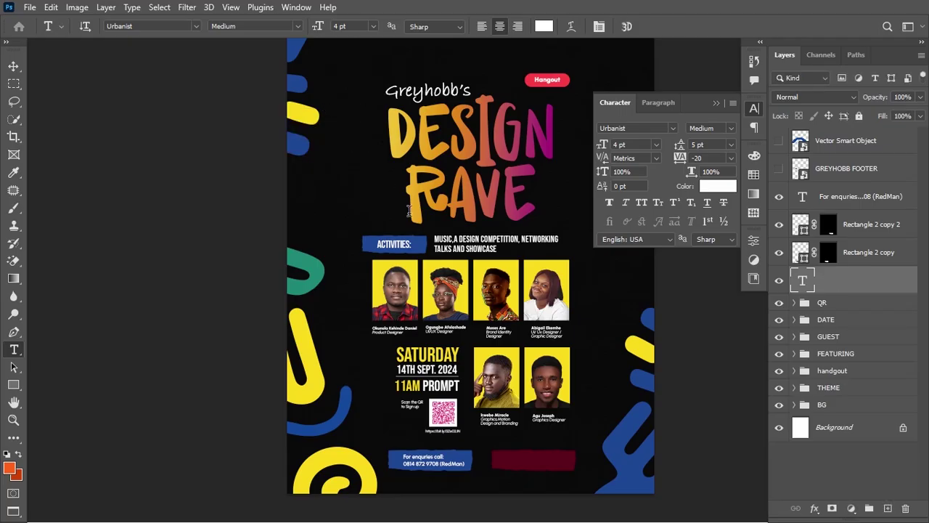
Duplicate the enquiries text and place the copy on the maroon rectangle, level with the original
click(438, 468)
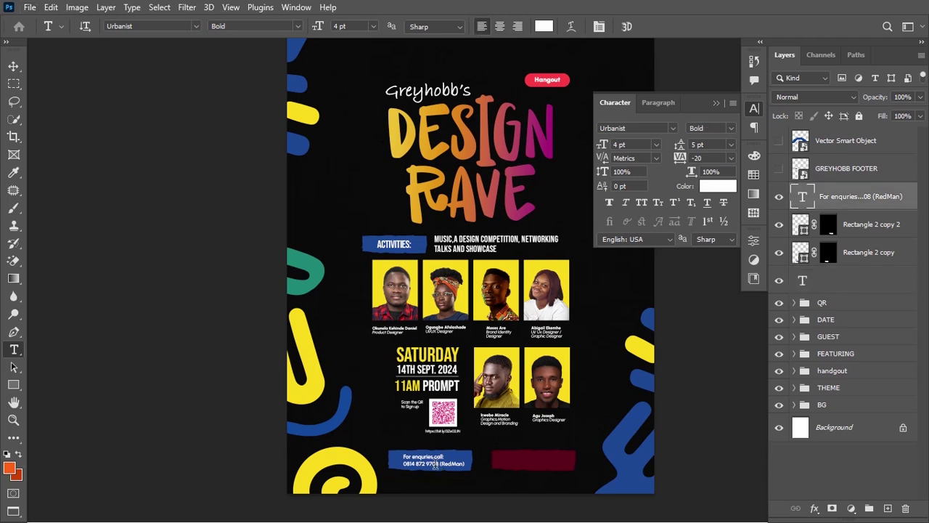
key(Escape)
key(ctrl+j)
key(ctrl+t)
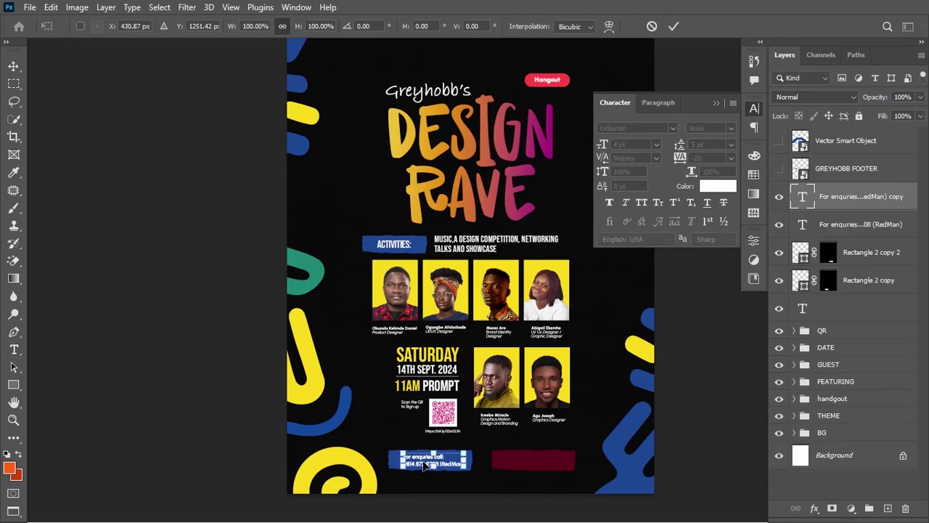
drag(425, 465, 535, 461)
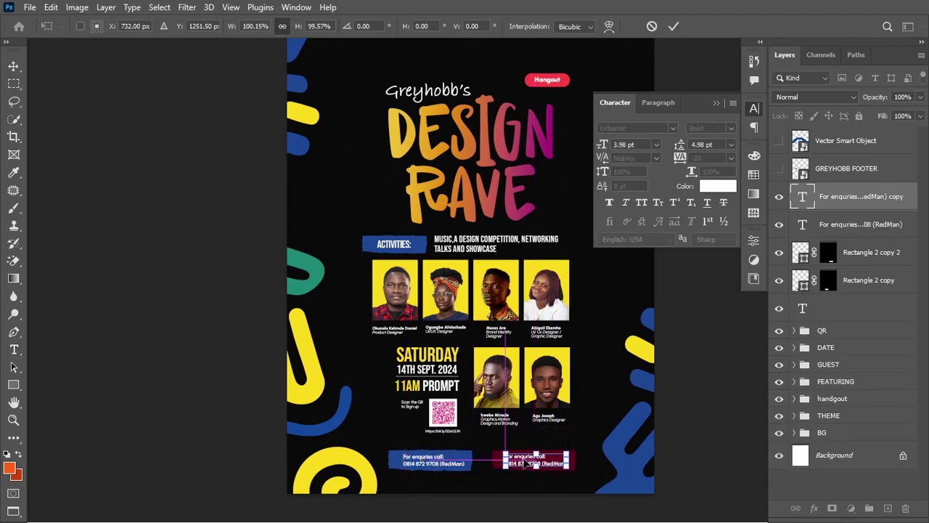
key(Return)
Replace the duplicated text on the maroon rectangle with the copied venue address and left-align it
click(532, 459)
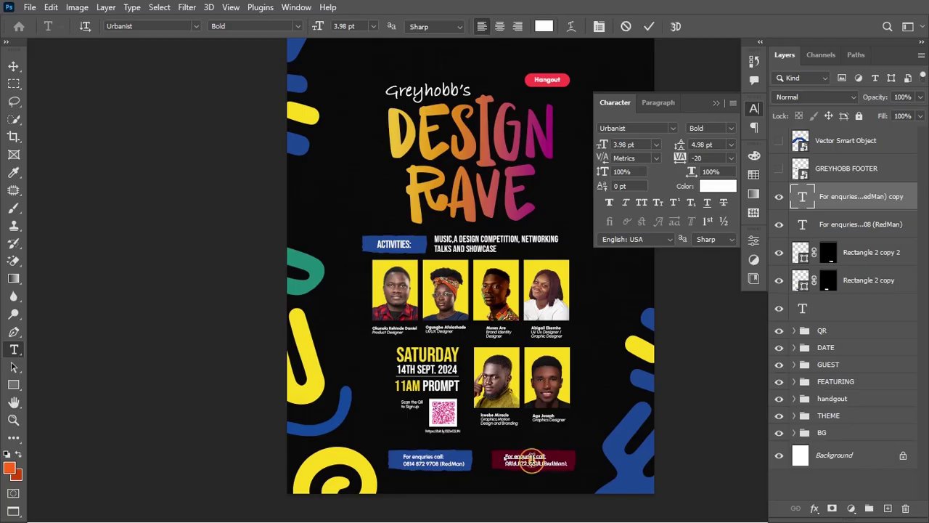
key(ctrl+a)
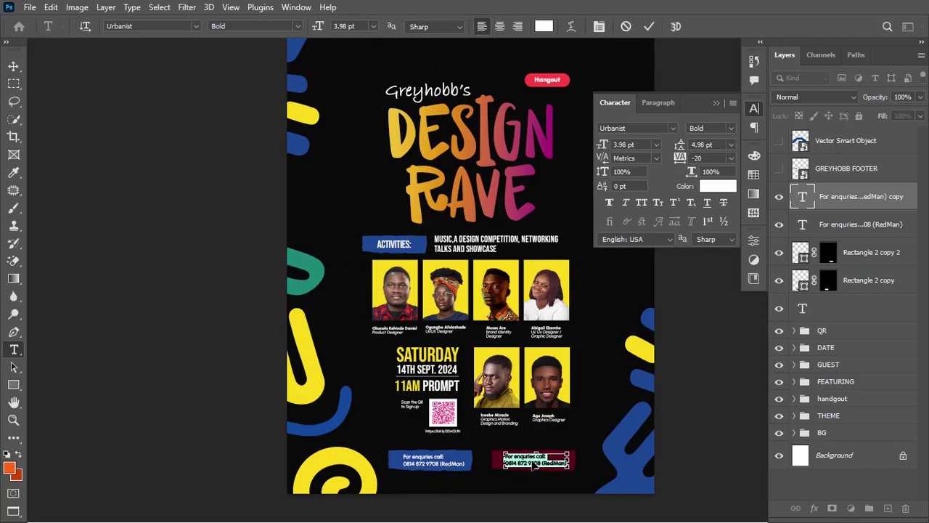
key(ctrl+v)
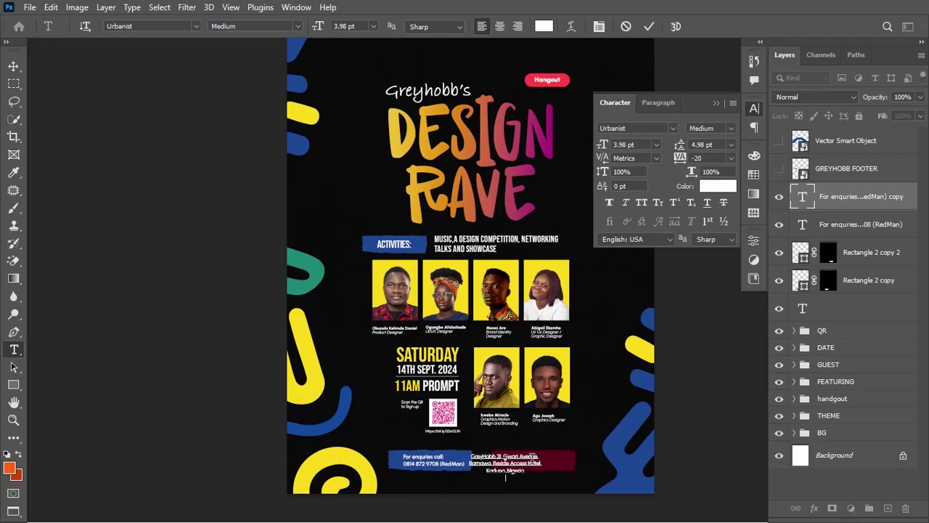
key(ctrl+Return)
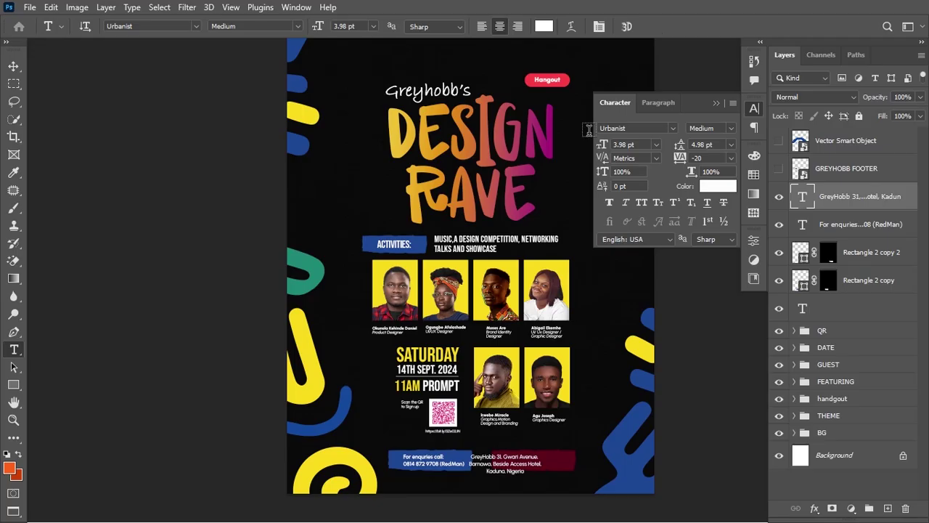
click(480, 26)
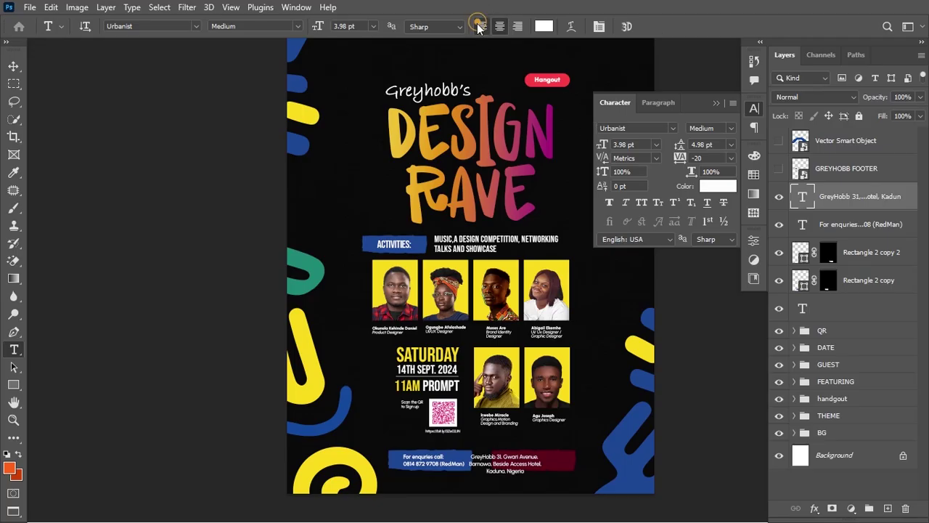
Stretch the blue and maroon rectangles downward together to about 135% height so the three-line address fits
click(19, 71)
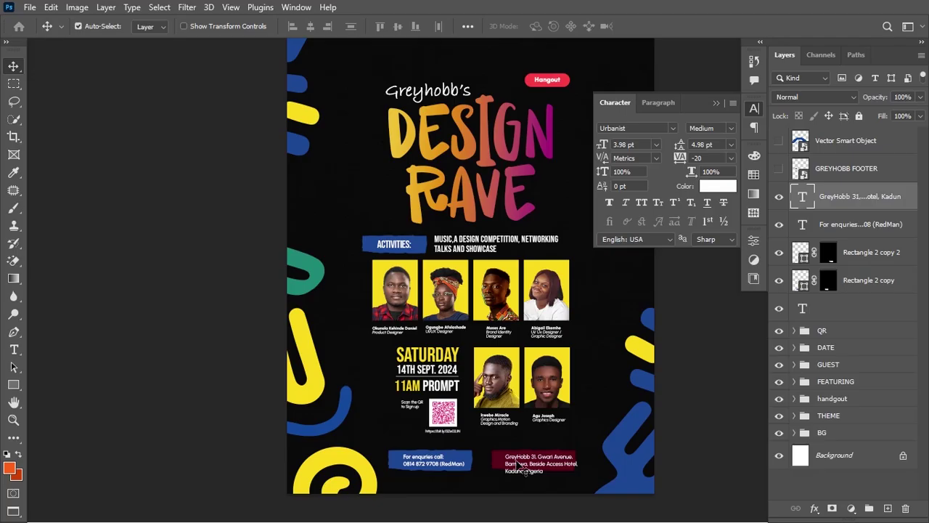
click(553, 460)
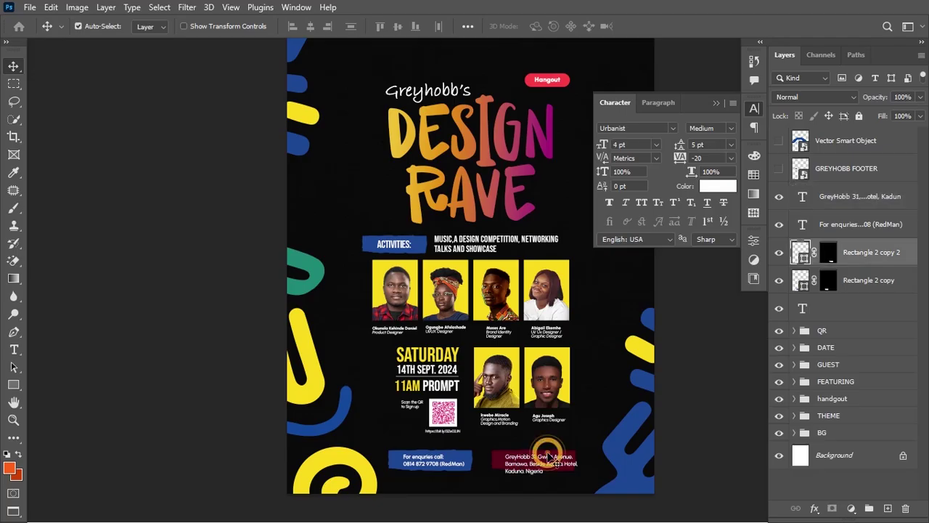
shift+click(802, 279)
key(ctrl+t)
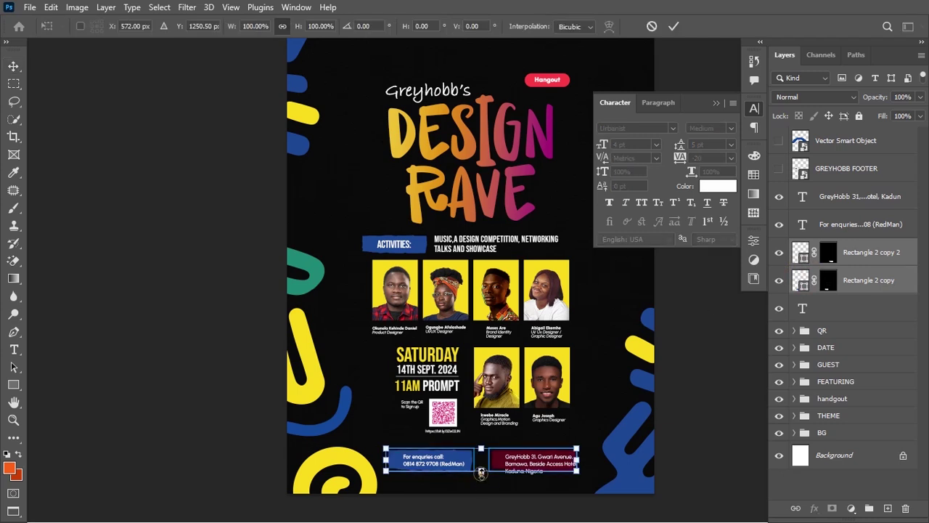
mouse_move(480, 472)
mouse_down()
mouse_move(481, 488)
mouse_move(481, 463)
mouse_up()
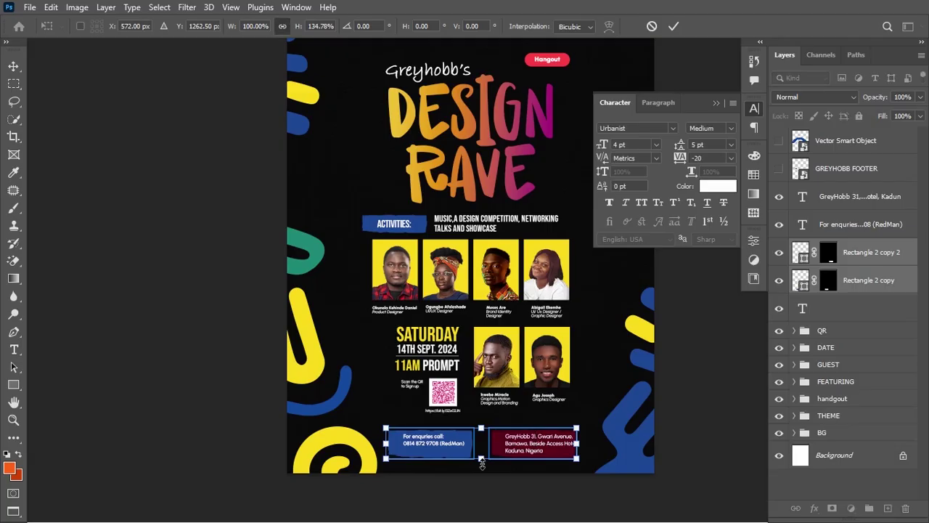
key(Return)
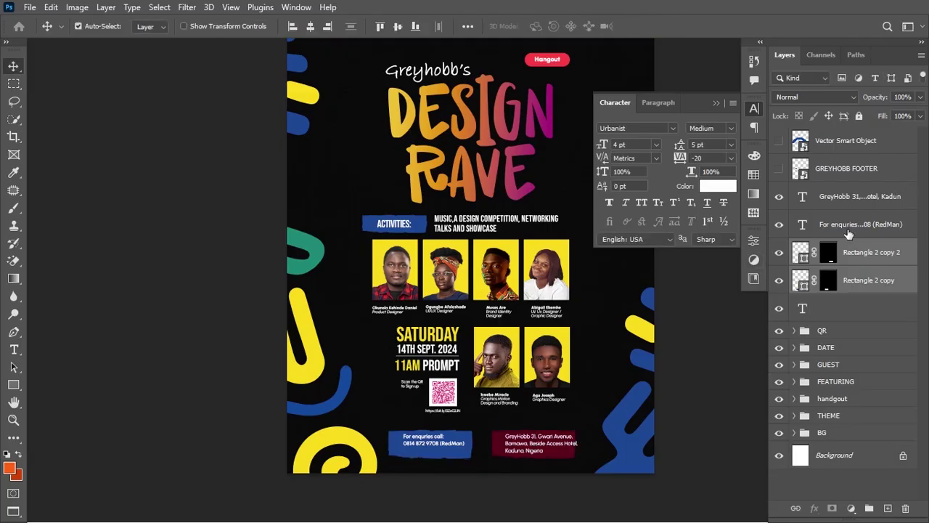
Centre the address text horizontally and vertically within the bounds of the maroon rectangle
ctrl+click(800, 252)
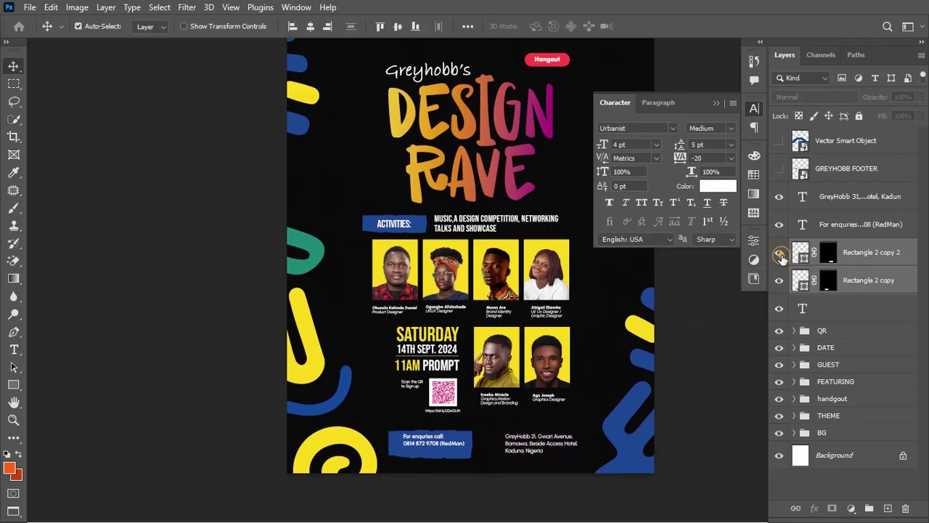
click(856, 190)
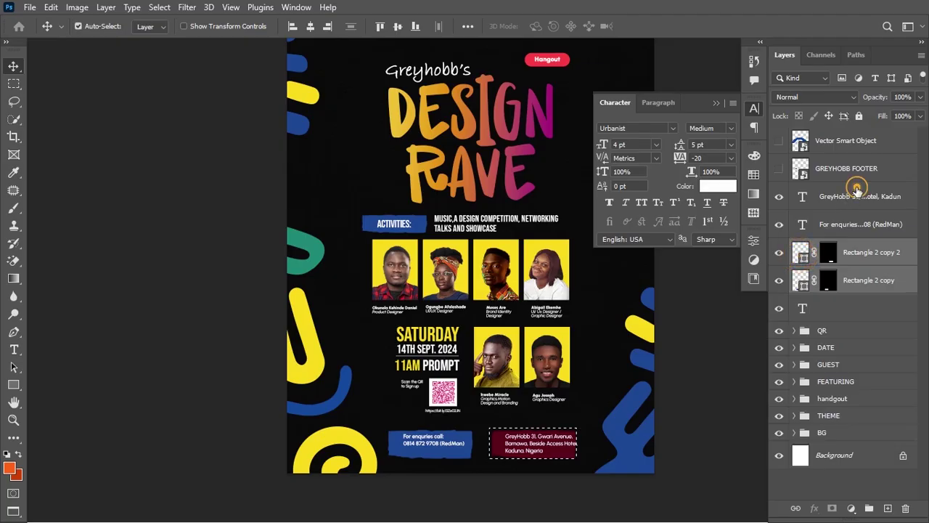
click(397, 26)
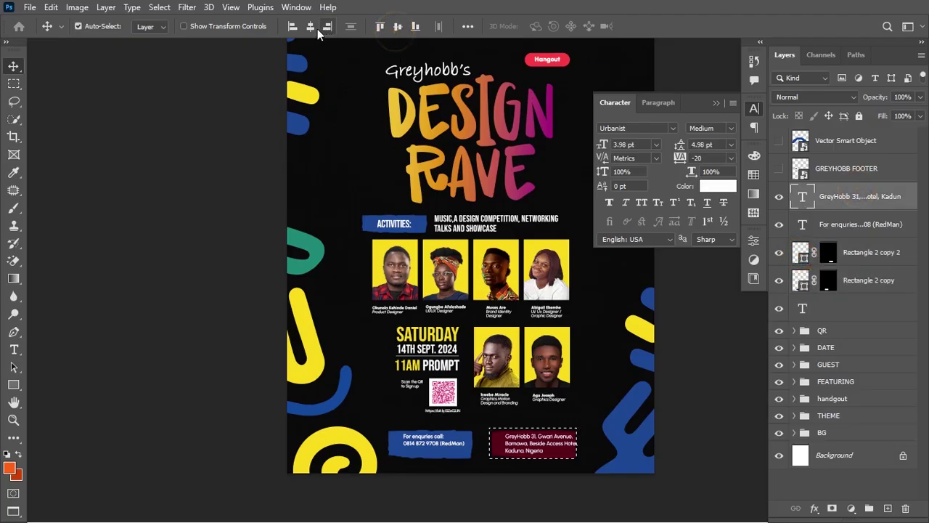
click(312, 28)
key(ctrl+d)
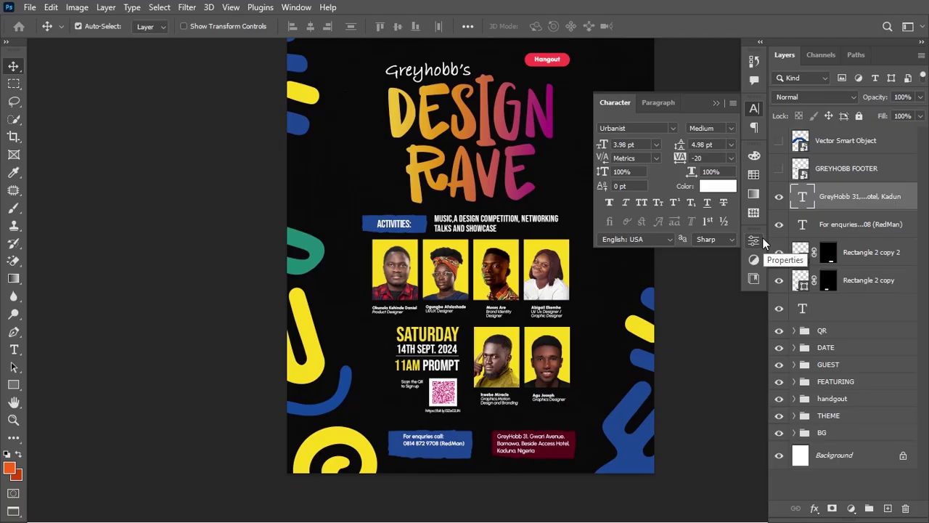
Format the address text as Bold, 4 pt with 5 pt leading and tracking 0
click(731, 129)
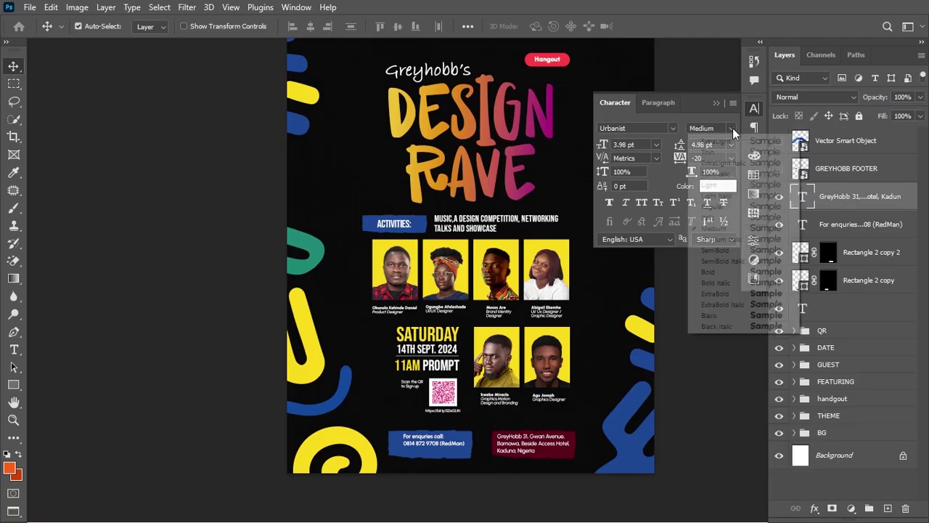
click(708, 271)
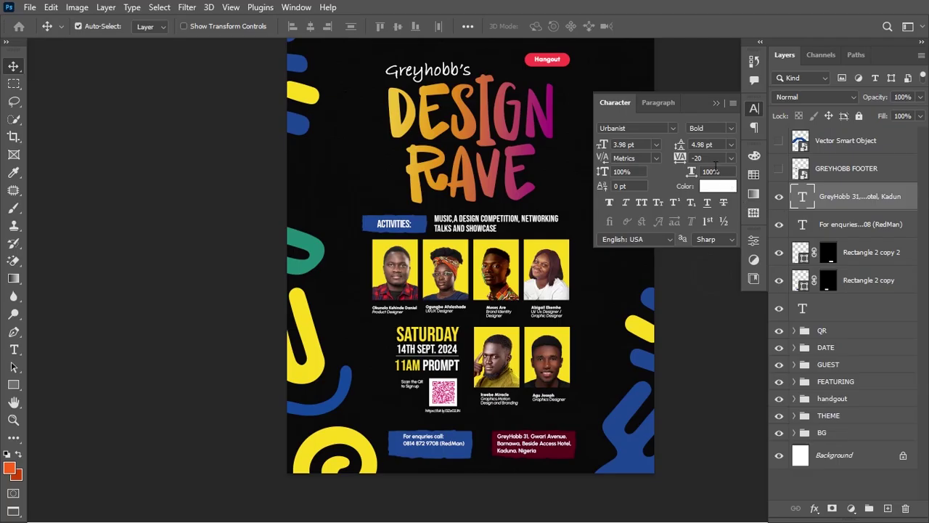
click(706, 158)
key(Return)
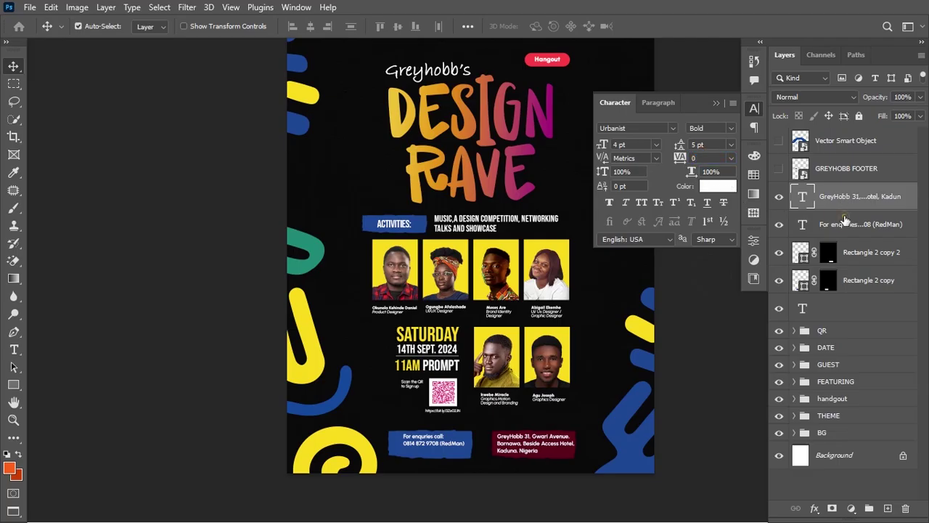
Set the enquiries text's tracking to 0 and centre it horizontally and vertically within the blue rectangle
click(844, 223)
click(713, 158)
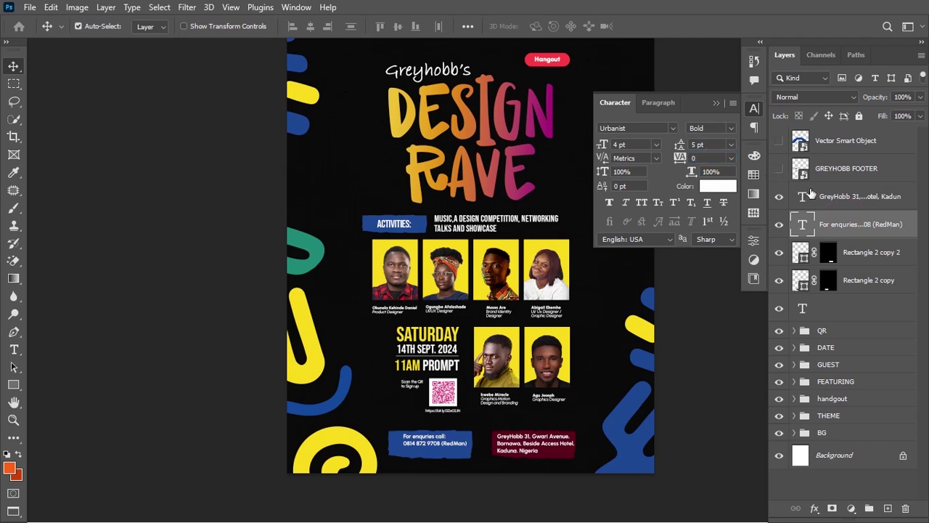
ctrl+click(798, 277)
click(312, 28)
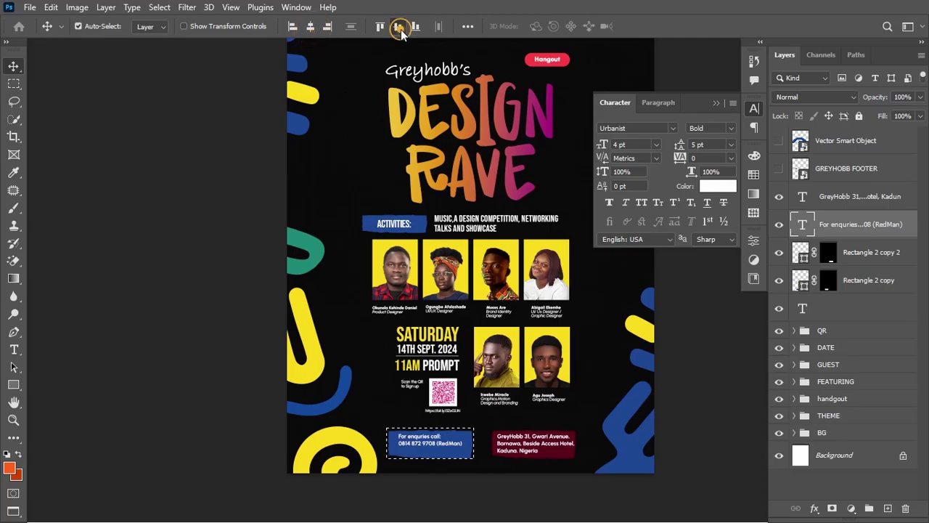
click(399, 27)
key(ctrl+d)
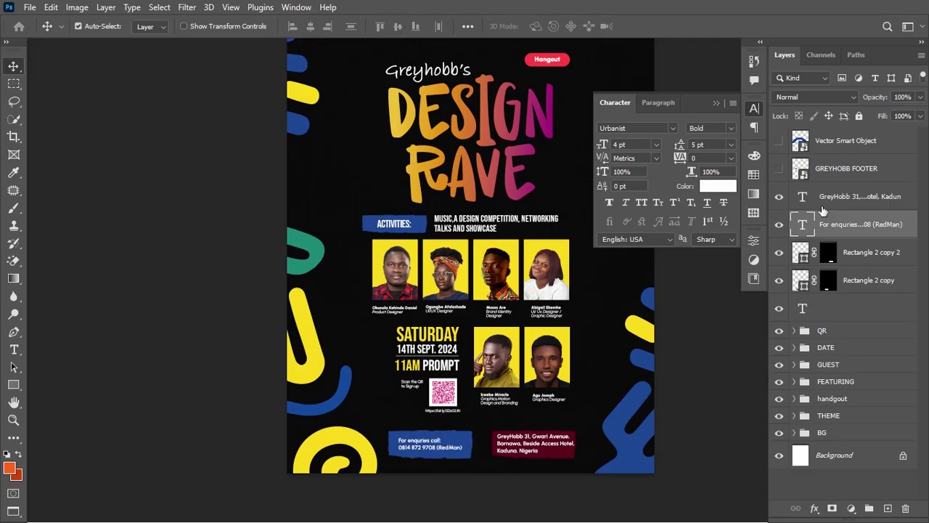
Group the enquiries and address texts with their blue and maroon rectangles, and toggle the group's visibility to check its contents
shift+click(879, 280)
shift+click(863, 196)
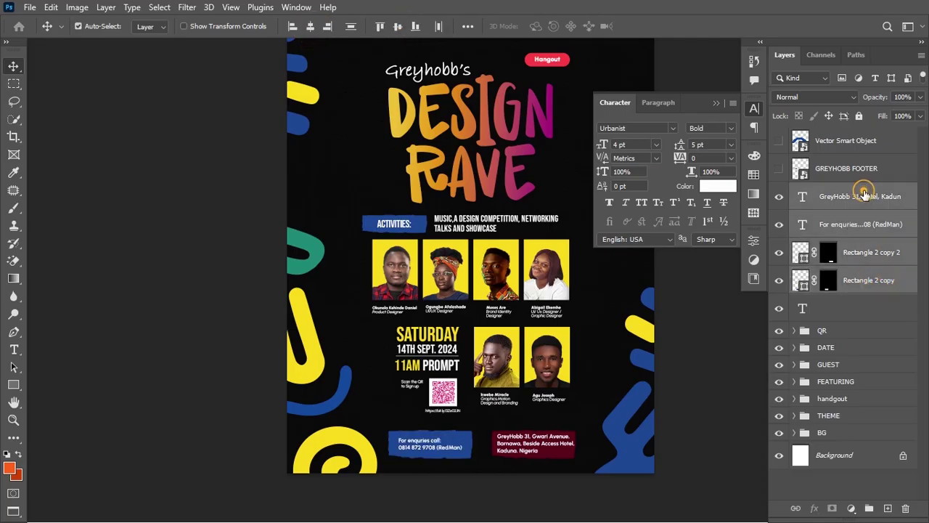
key(ctrl+g)
click(780, 192)
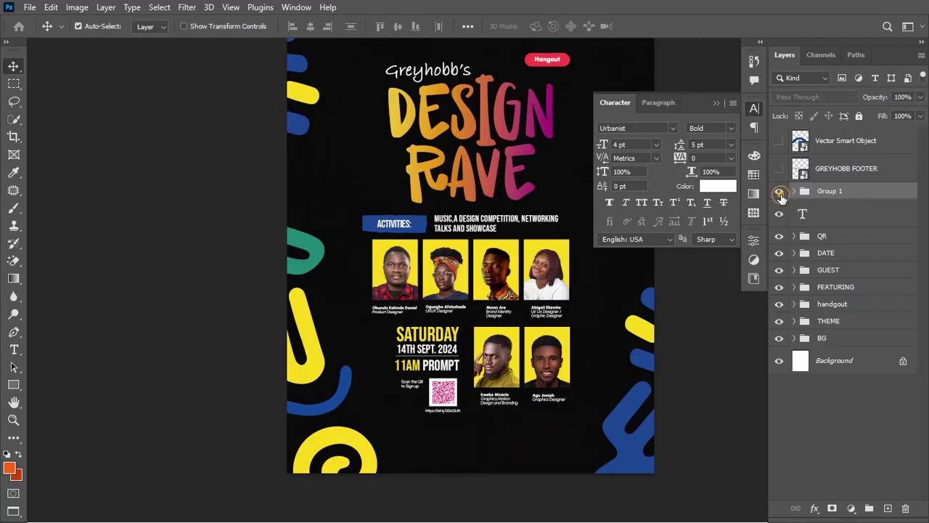
click(779, 191)
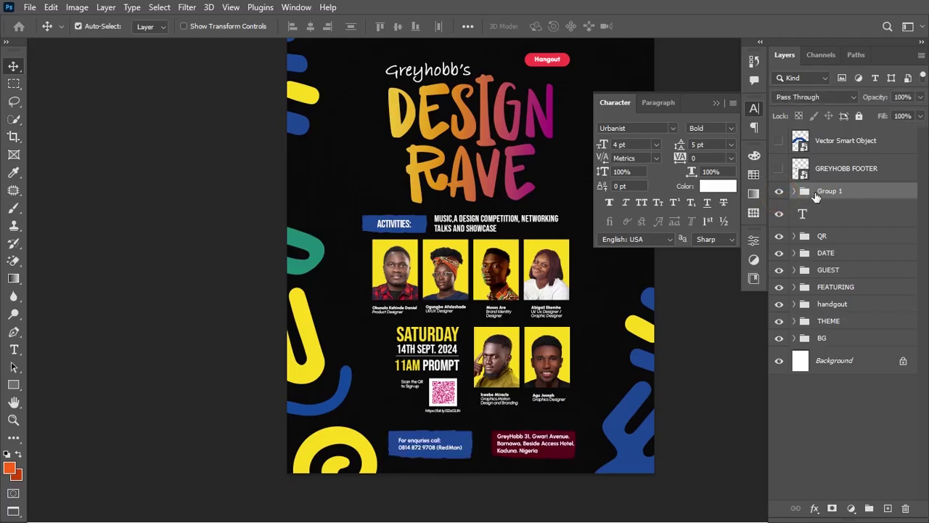
Rename the new group CONTACT and delete the empty text layer beneath it
double_click(820, 194)
key(Escape)
click(824, 191)
text(CONTACT)
key(Return)
drag(825, 212, 826, 208)
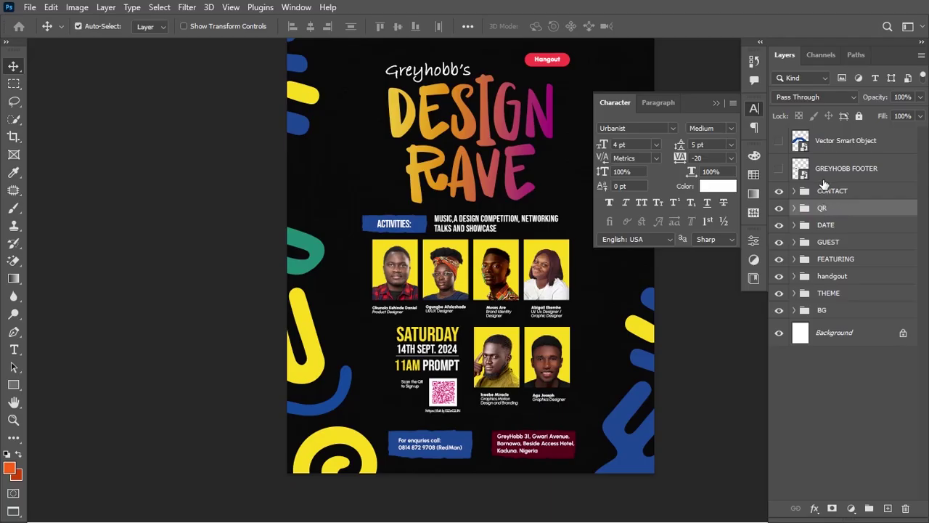
Show the GREYHOBB FOOTER layer, scale it down and place it over the contact blocks near the flyer's lower edge
click(778, 169)
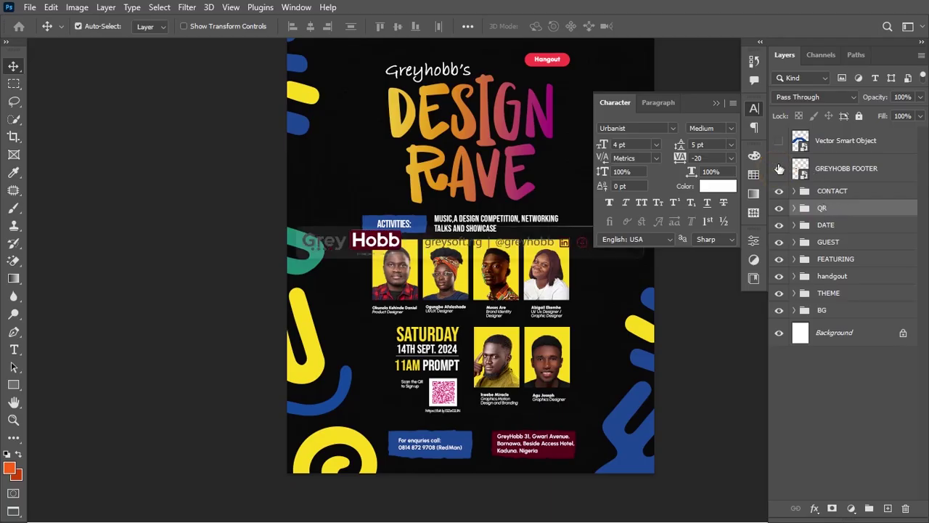
key(ctrl+t)
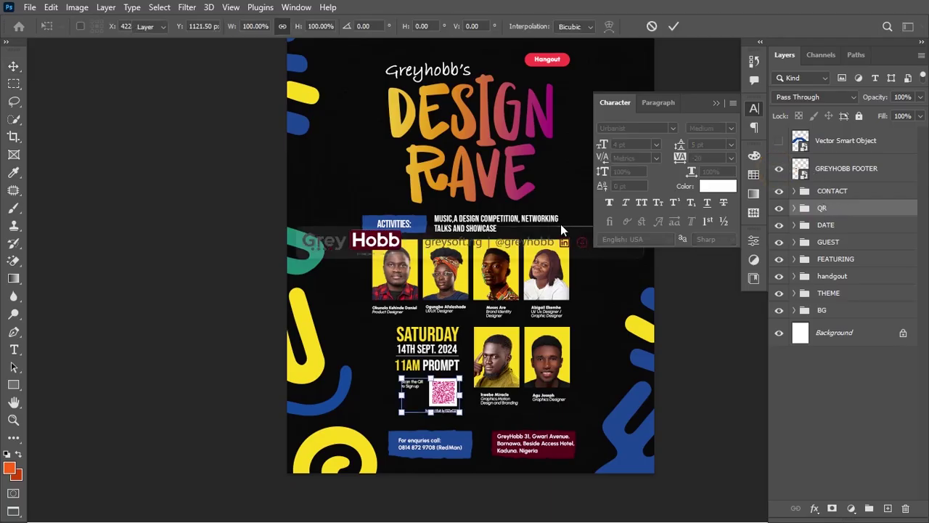
key(Return)
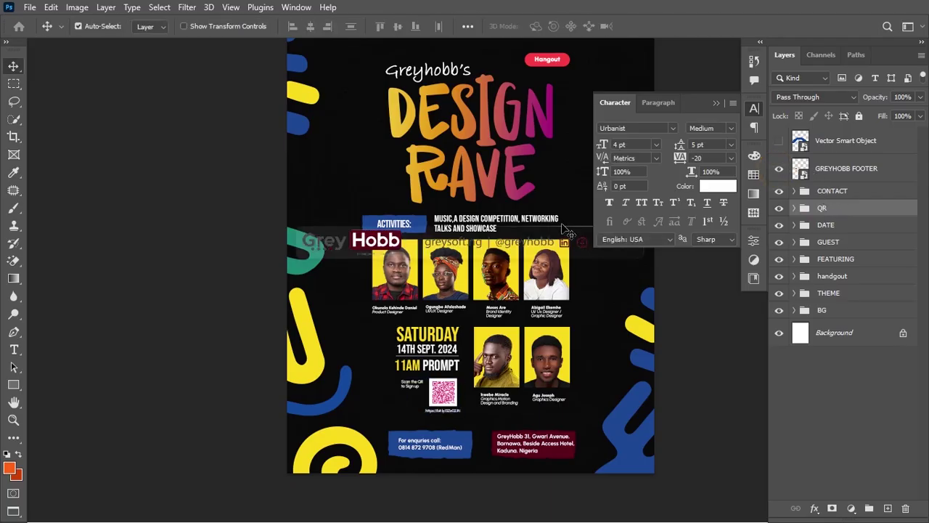
click(868, 173)
key(ctrl+t)
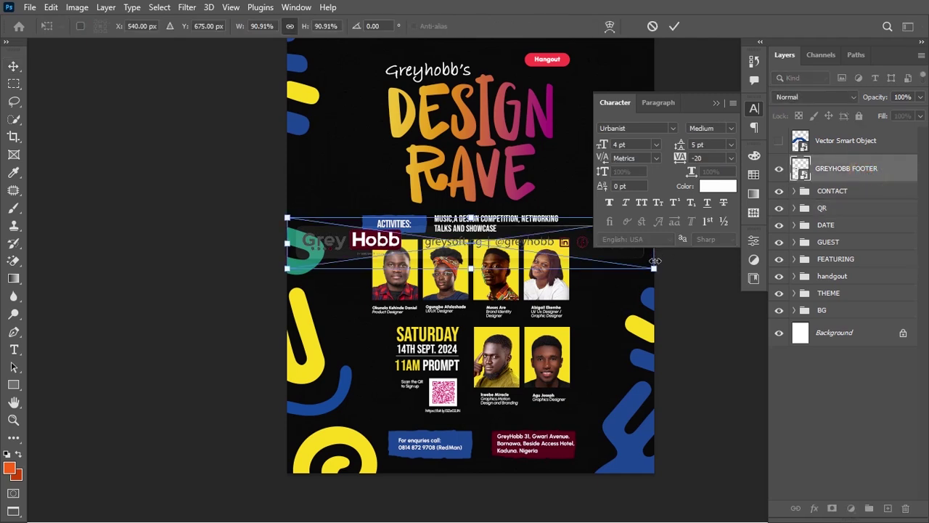
drag(653, 269, 564, 453)
key(Return)
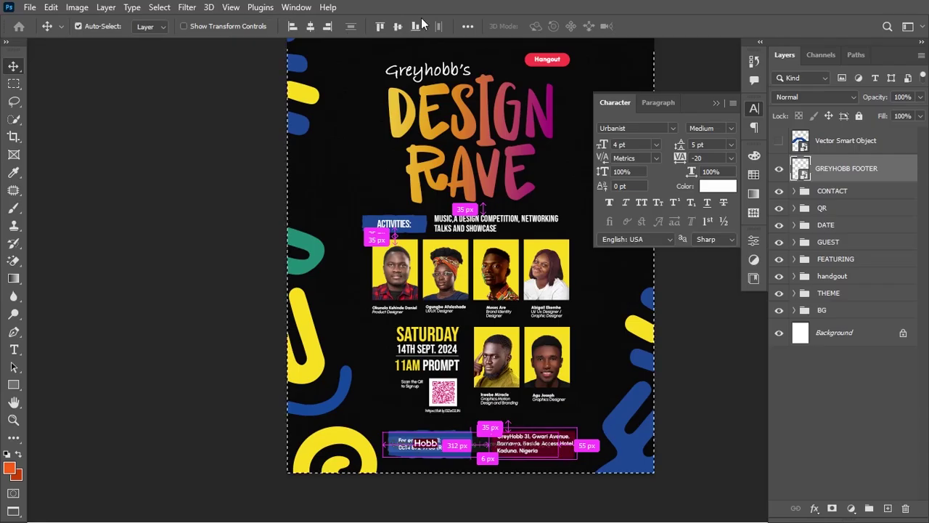
Centre the GREYHOBB FOOTER layer horizontally on the canvas
key(ctrl+a)
click(317, 28)
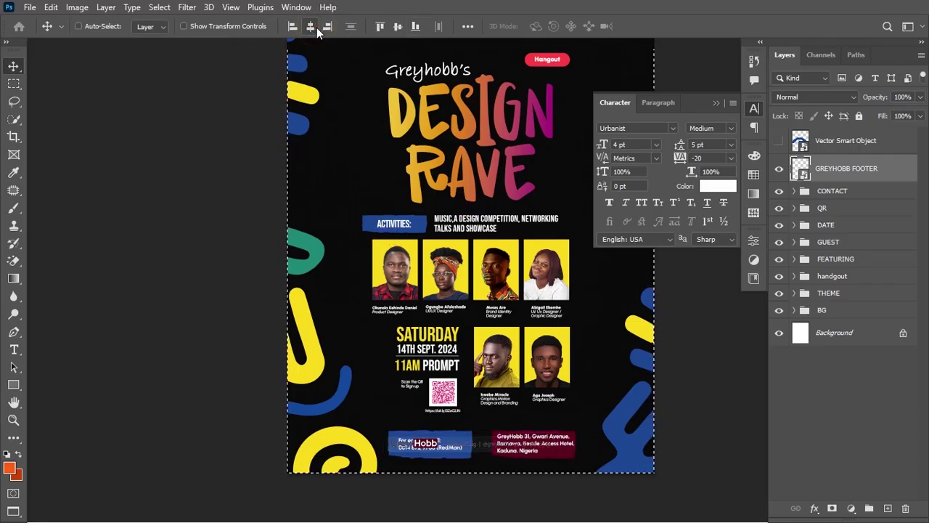
key(ctrl+d)
Move the CONTACT group upward so both contact blocks sit above the footer
click(871, 189)
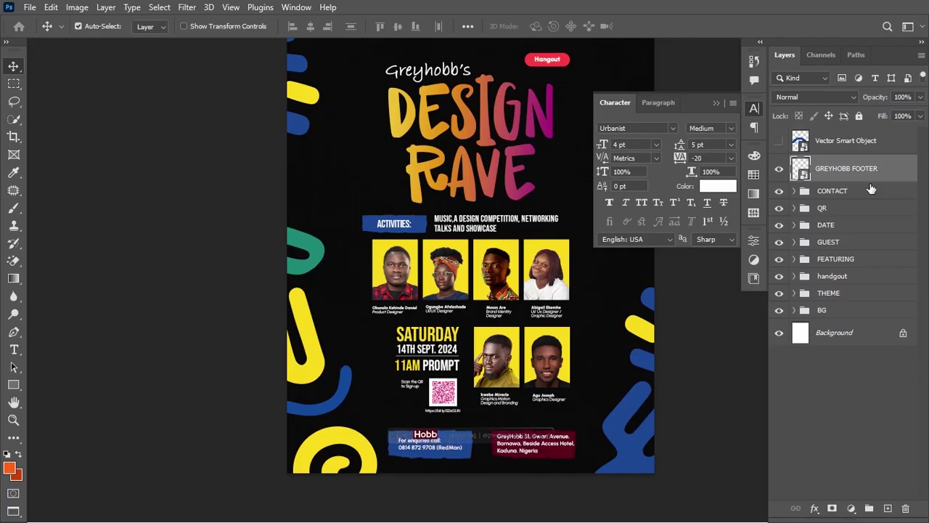
click(865, 191)
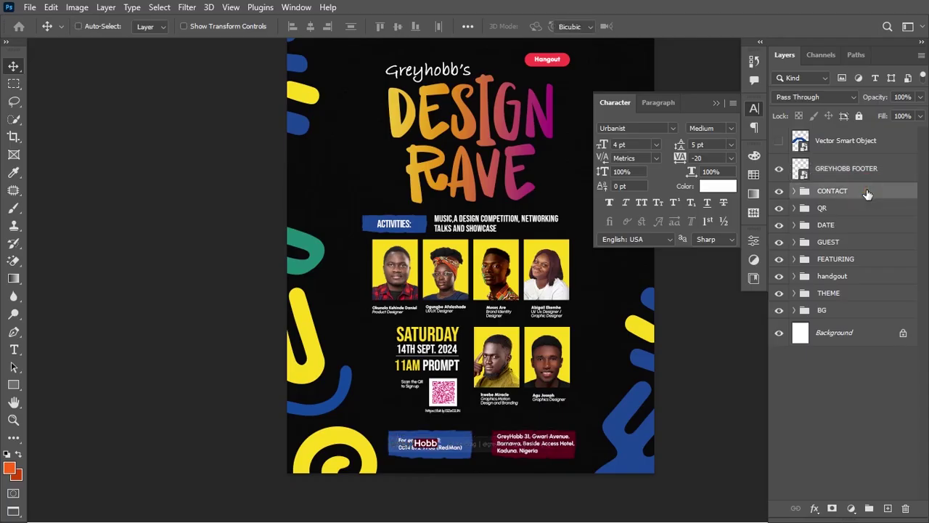
key(ctrl+t)
drag(499, 445, 499, 418)
key(Return)
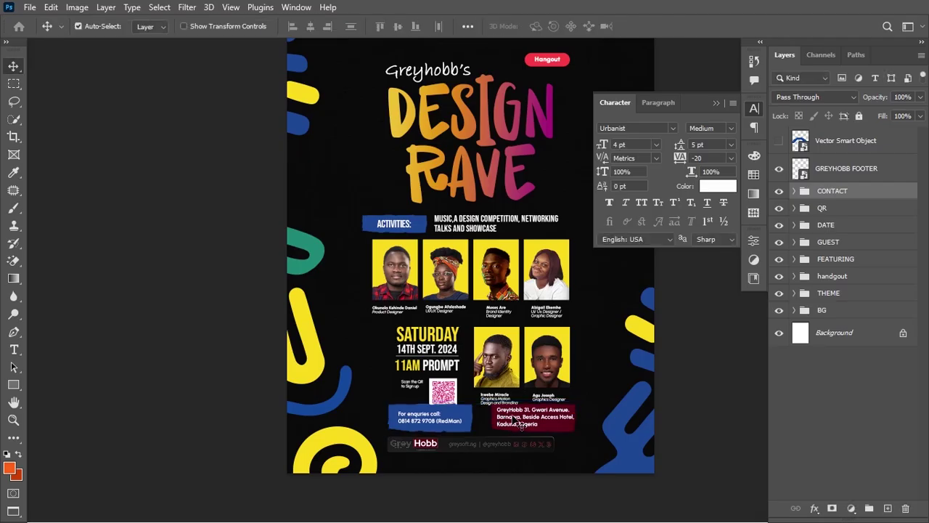
Shift the QR, DATE, GUEST, FEATURING, handgout and THEME groups upward together until the QR section clears the contact blocks
click(828, 209)
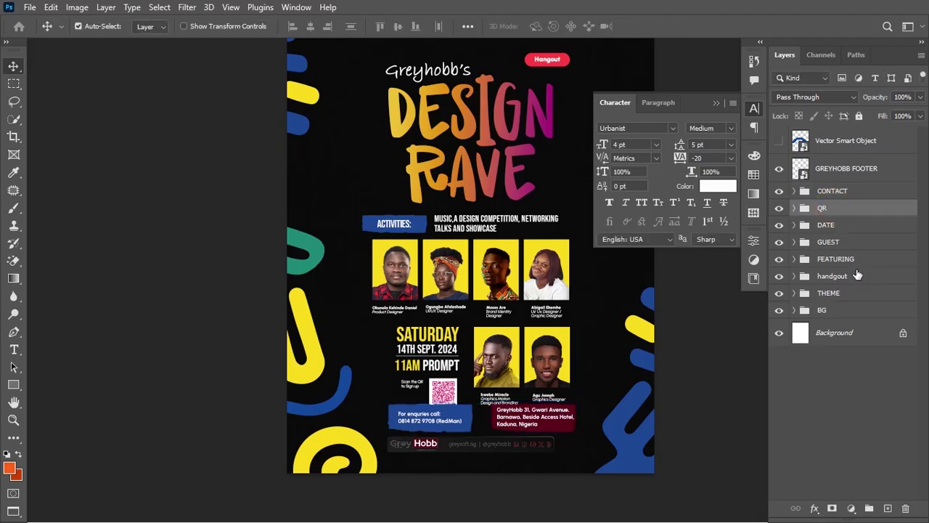
shift+click(853, 276)
key(ctrl+0)
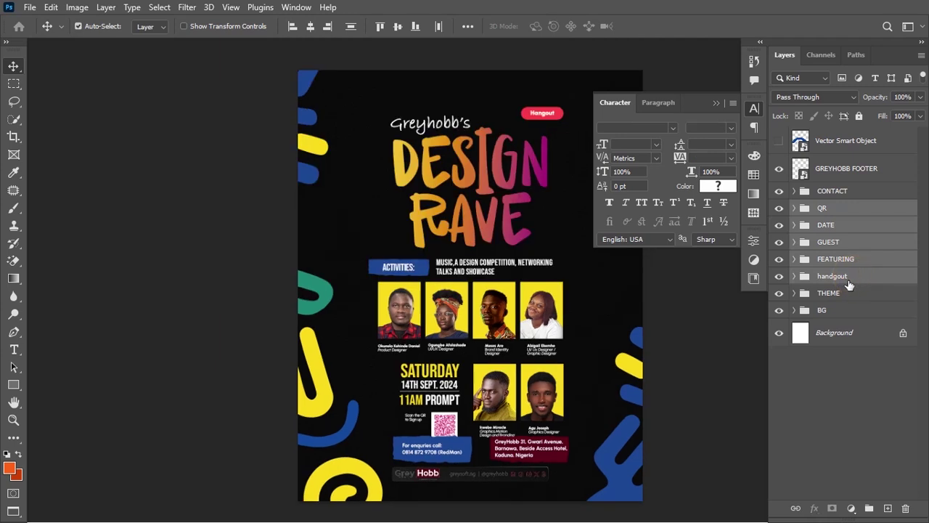
ctrl+click(846, 293)
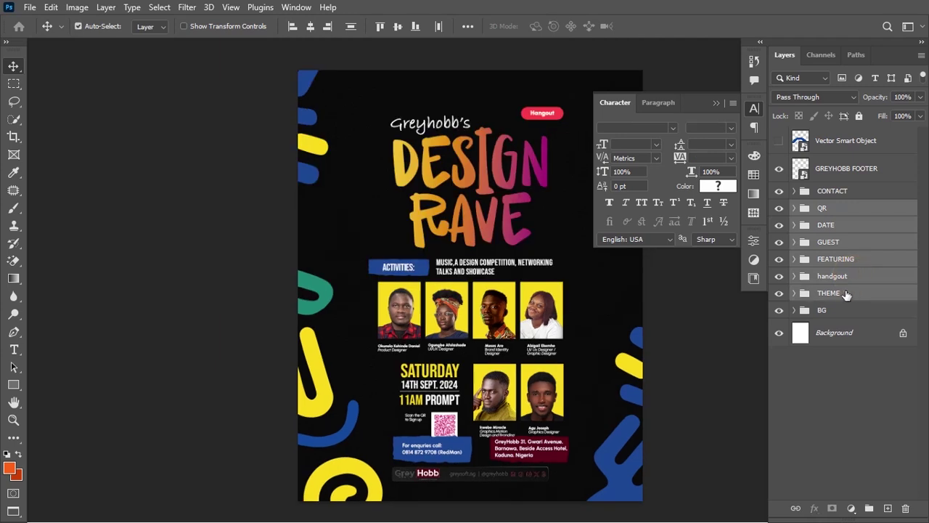
key(Up)
key(Up)
key(Up)
key(Up)
key(Up)
key(Up)
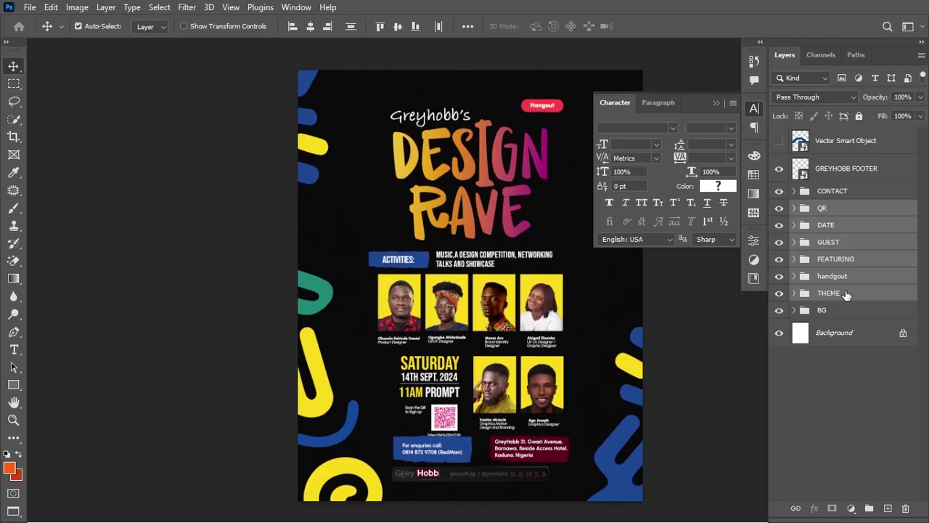
key(Up)
key(Up)
key(Up)
key(Up)
key(Up)
key(Up)
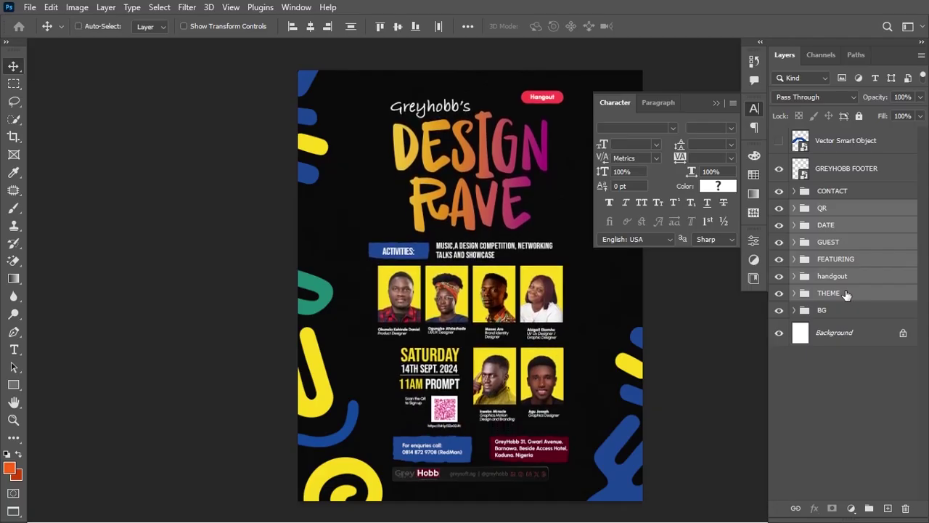
Scale the QR, DATE, GUEST, FEATURING, handgout and THEME groups together to about 97% around their centre
key(ctrl+t)
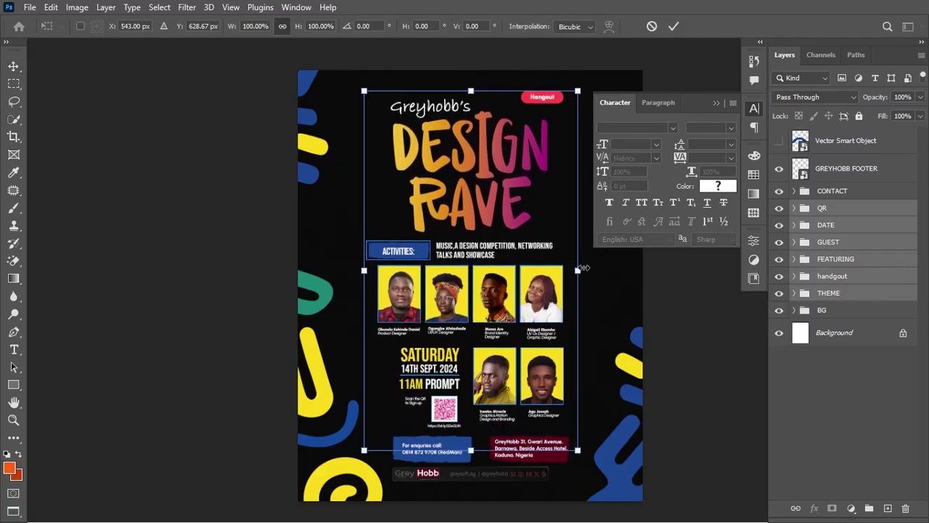
drag(581, 268, 578, 269)
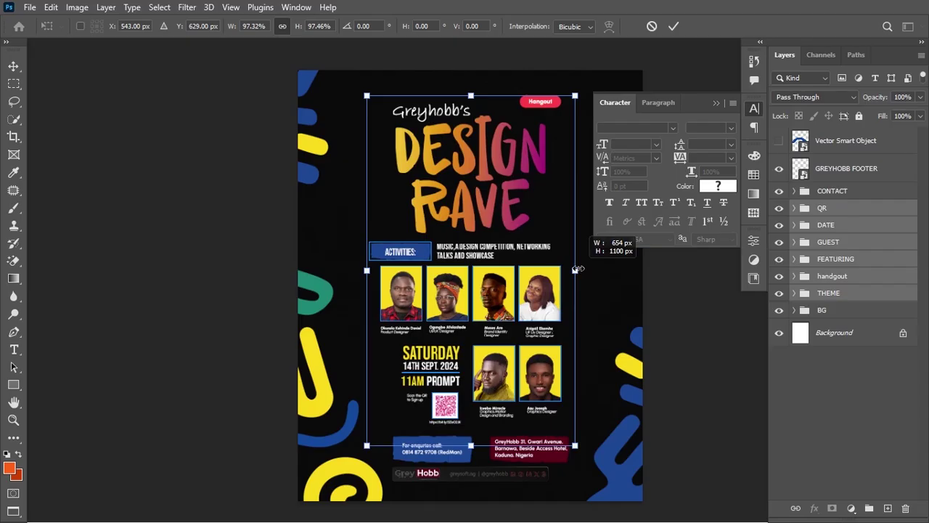
key(Return)
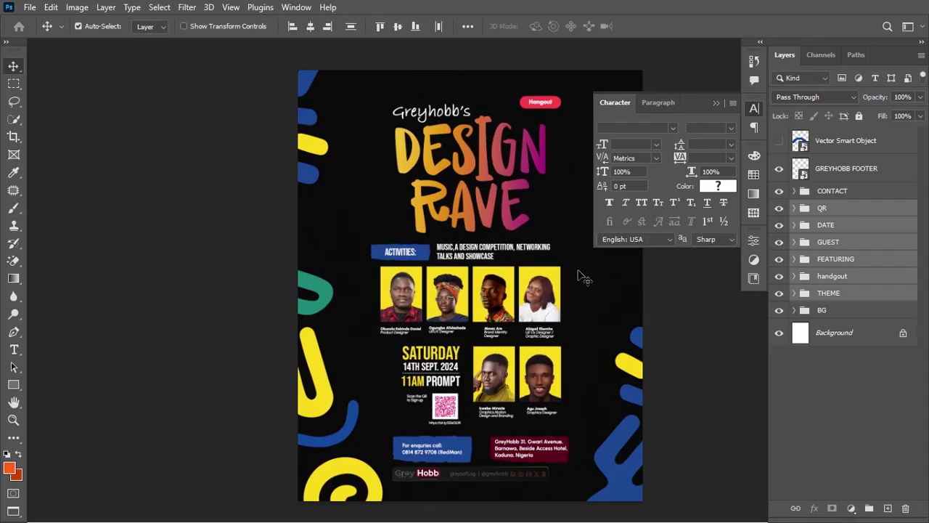
Nudge the CONTACT group slightly upward to widen the gap above the footer
click(852, 191)
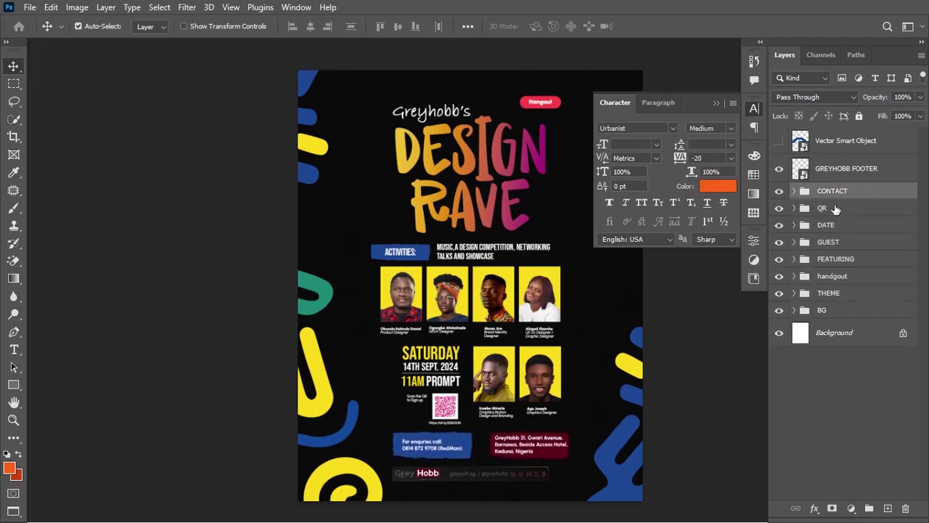
click(834, 209)
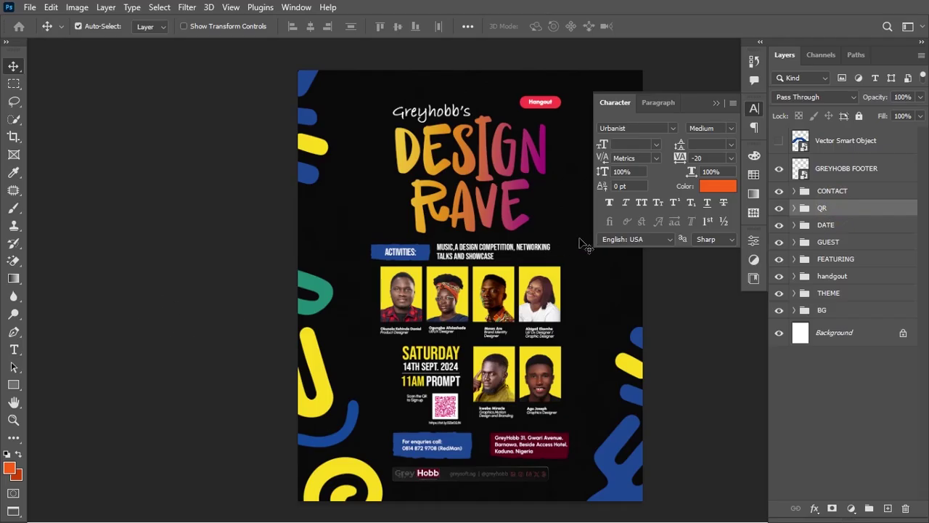
click(861, 191)
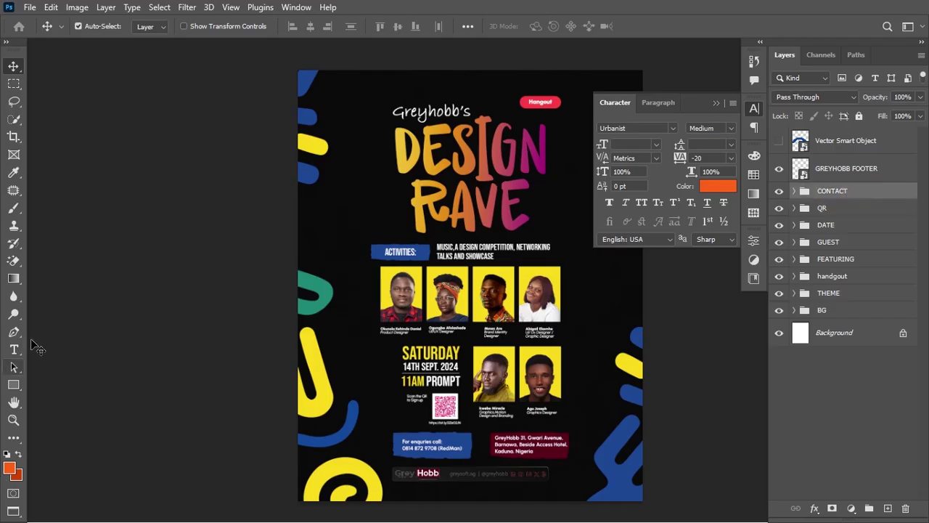
Draw a rectangle about 530 by 68 px behind the GREYHOBB FOOTER layer and fill it with white, ffffff
click(11, 387)
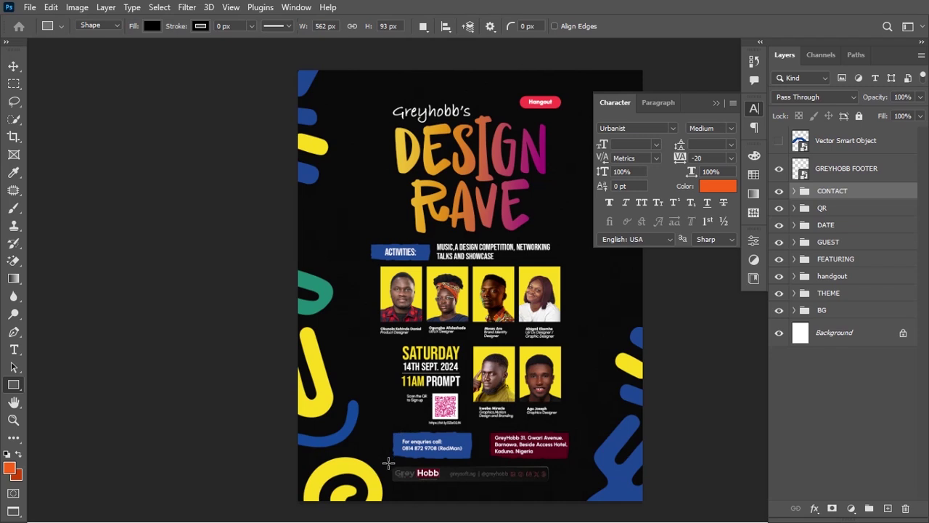
drag(388, 462, 562, 419)
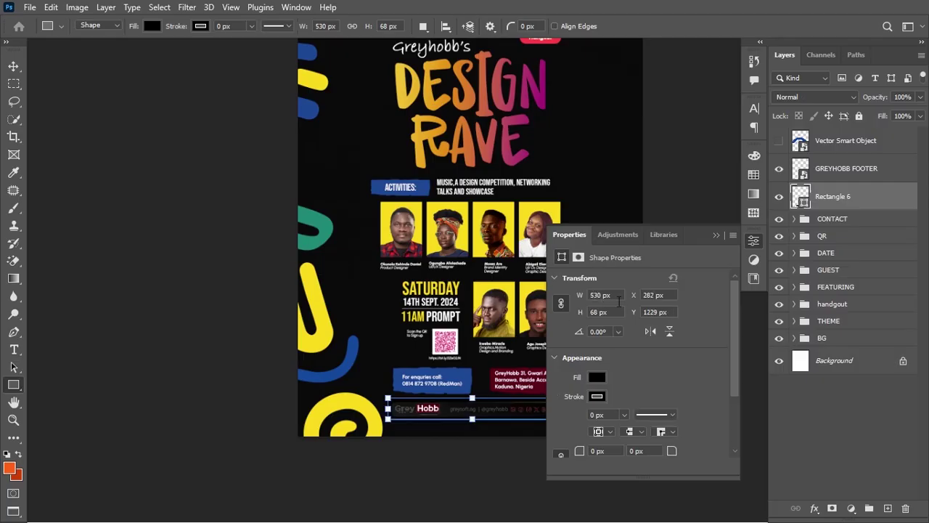
double_click(801, 203)
text(ffffff)
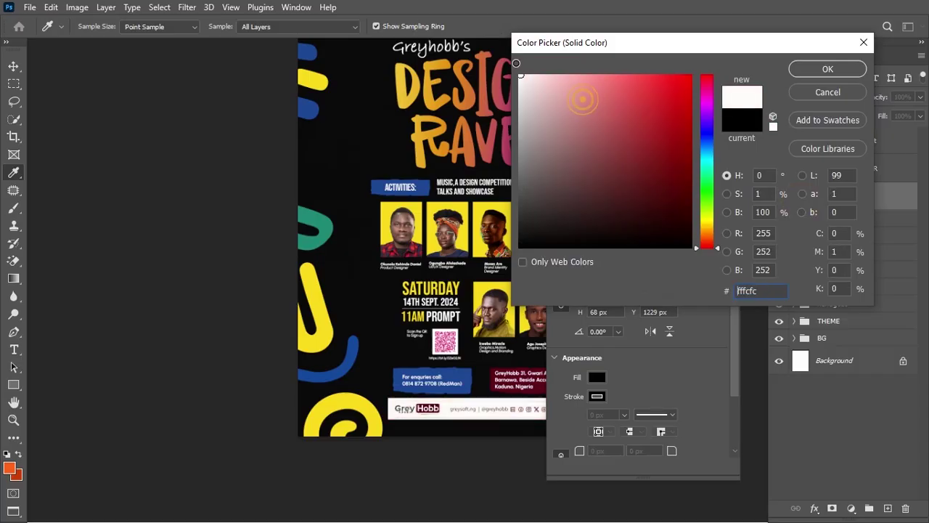
click(828, 70)
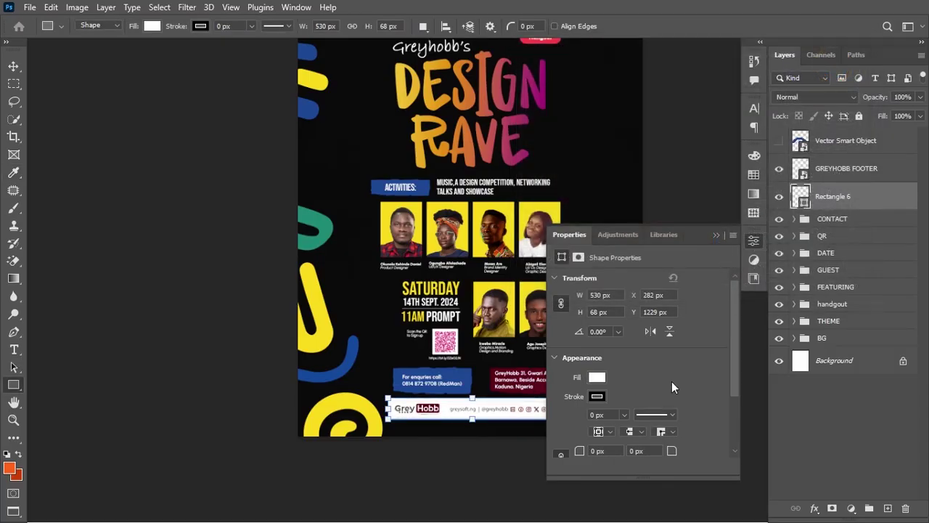
Round all four corners of the white footer rectangle to 27 px
scroll(671, 381, down, 3)
click(579, 386)
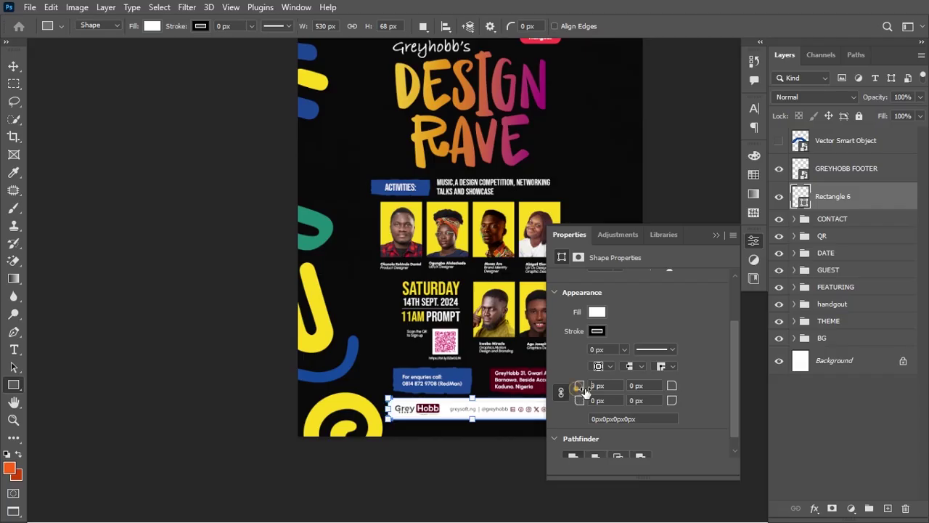
drag(579, 388, 596, 389)
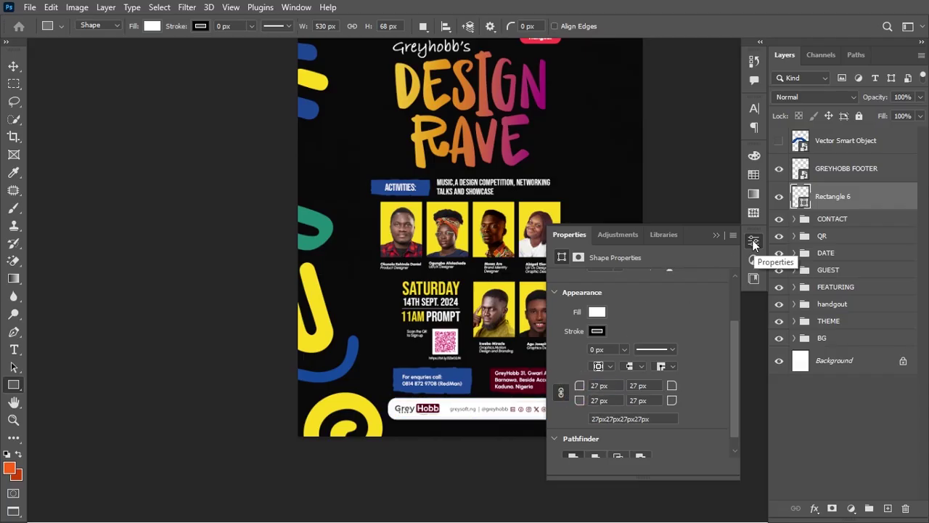
click(716, 235)
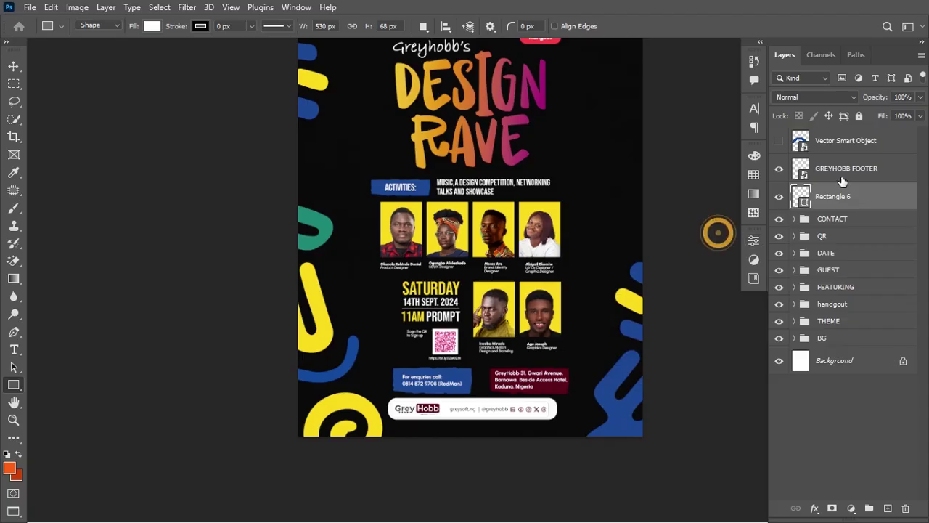
Centre the GREYHOBB FOOTER artwork vertically and horizontally within the white rounded rectangle
ctrl+click(802, 197)
click(850, 165)
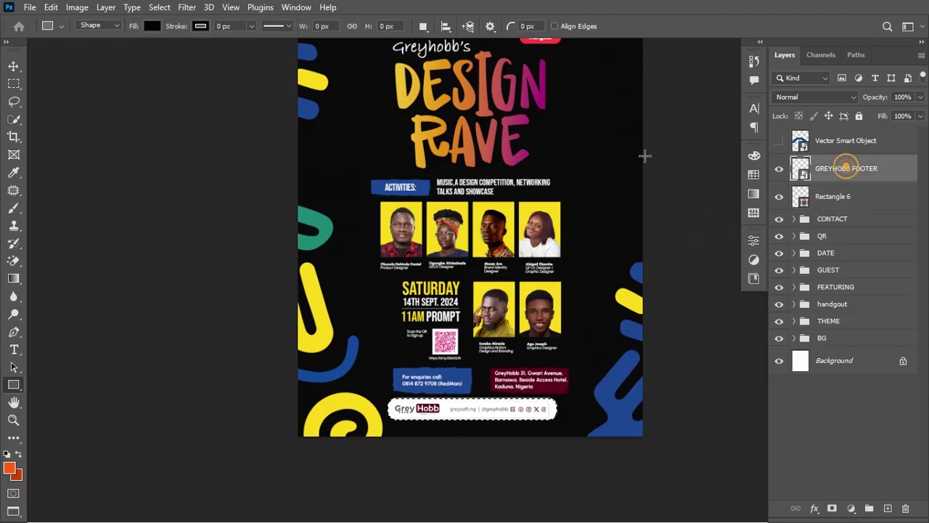
click(13, 66)
click(396, 27)
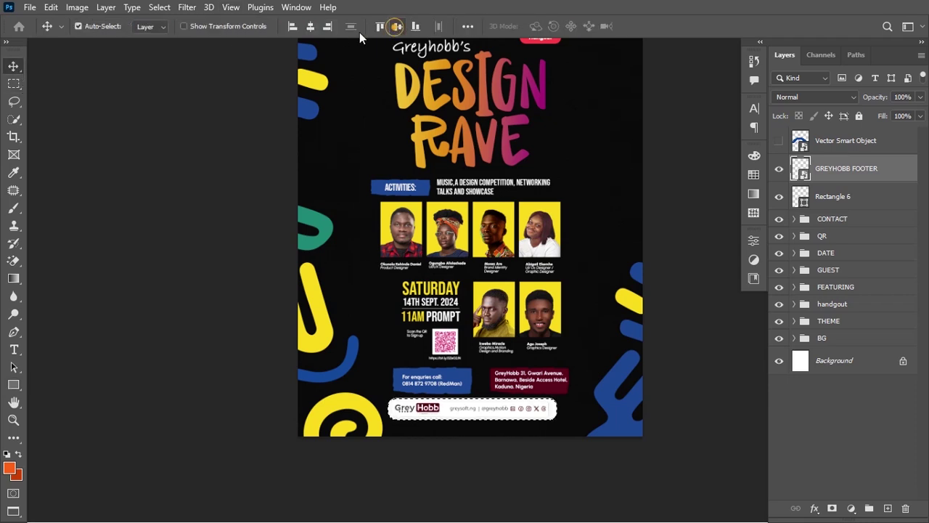
click(310, 26)
key(ctrl+d)
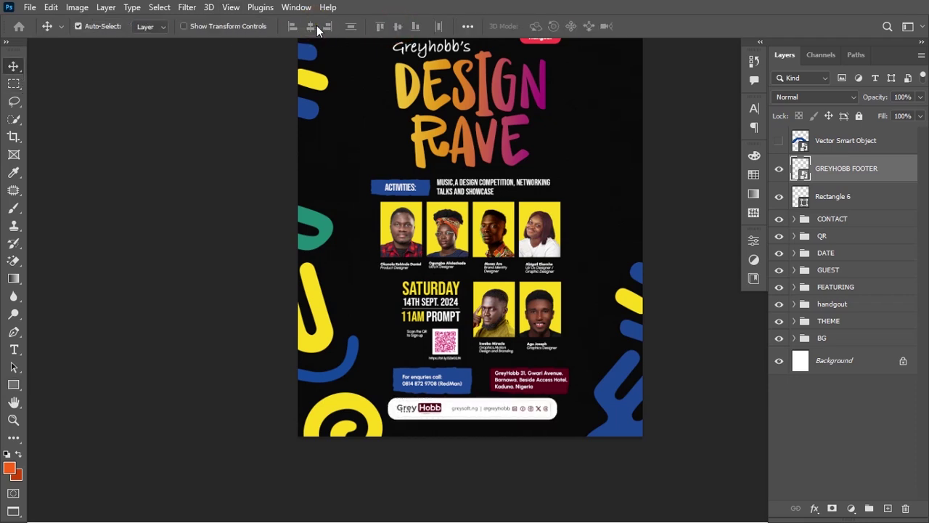
Reduce the corner radius of the white footer rectangle for slightly less rounded corners
click(861, 206)
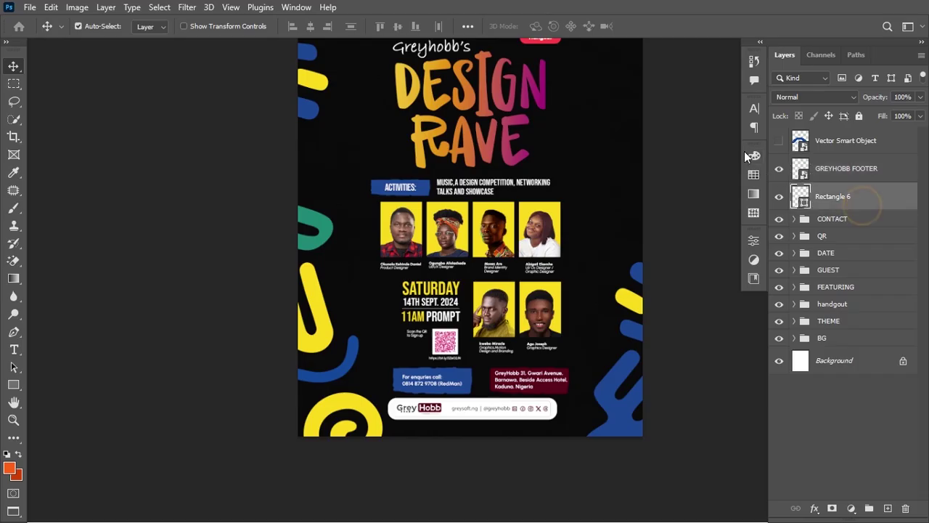
click(752, 242)
click(577, 451)
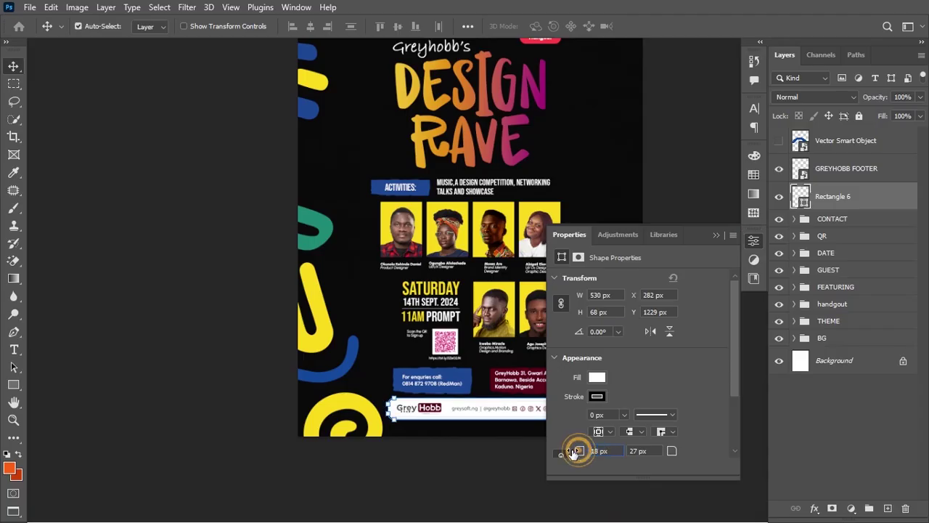
click(715, 234)
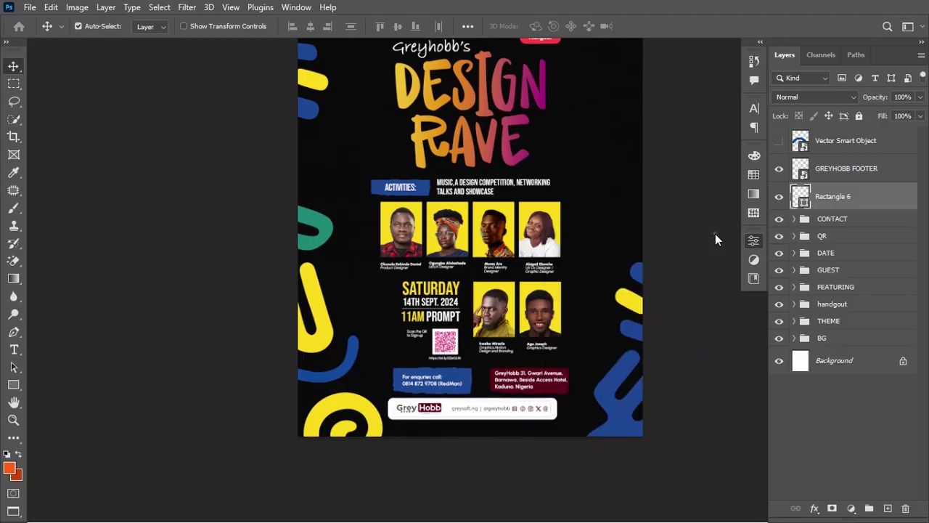
Show the hidden Vector Smart Object arc, scale it to about 4.3%, rotate it about 56°, and place it beside the N of DESIGN
key(ctrl+0)
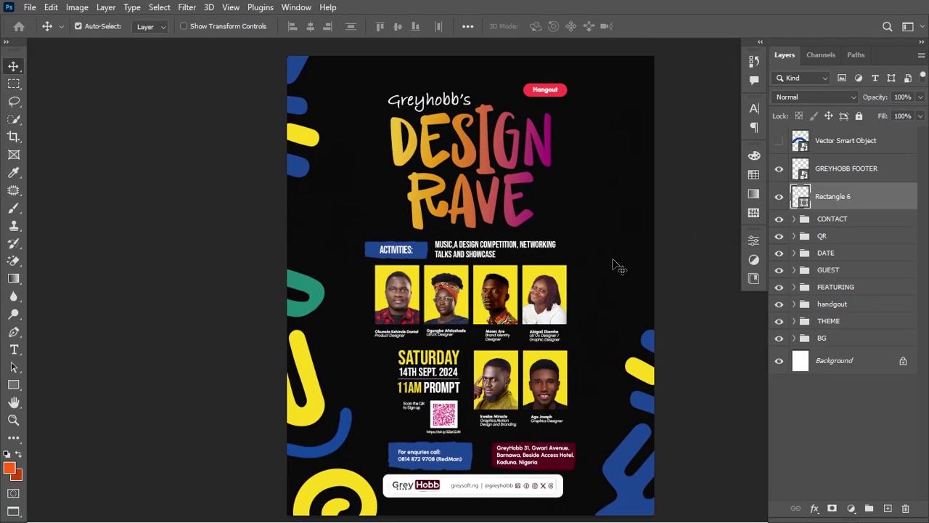
scroll(529, 320, right, 1)
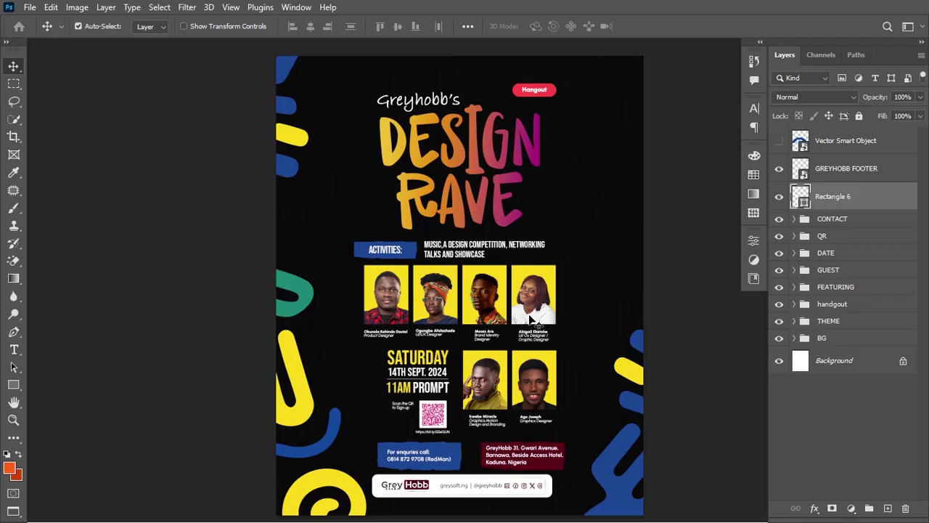
scroll(534, 320, right, 1)
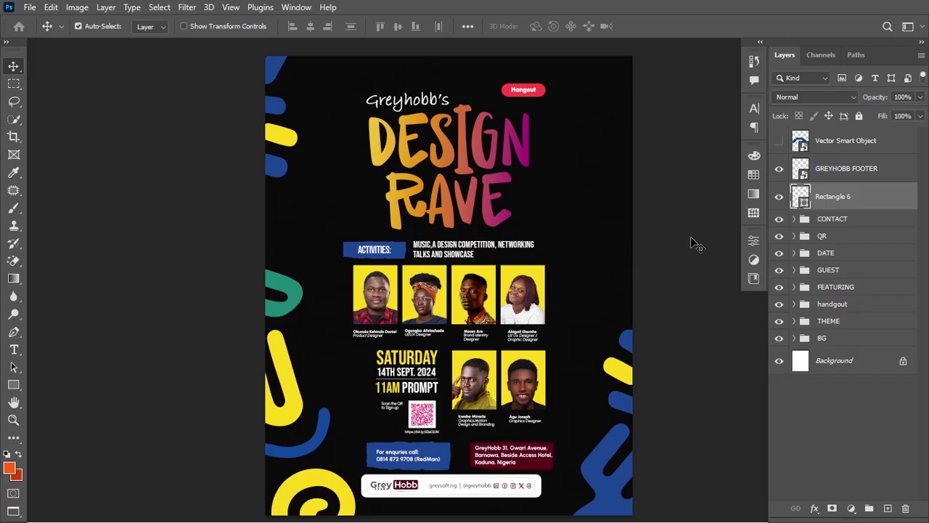
click(778, 140)
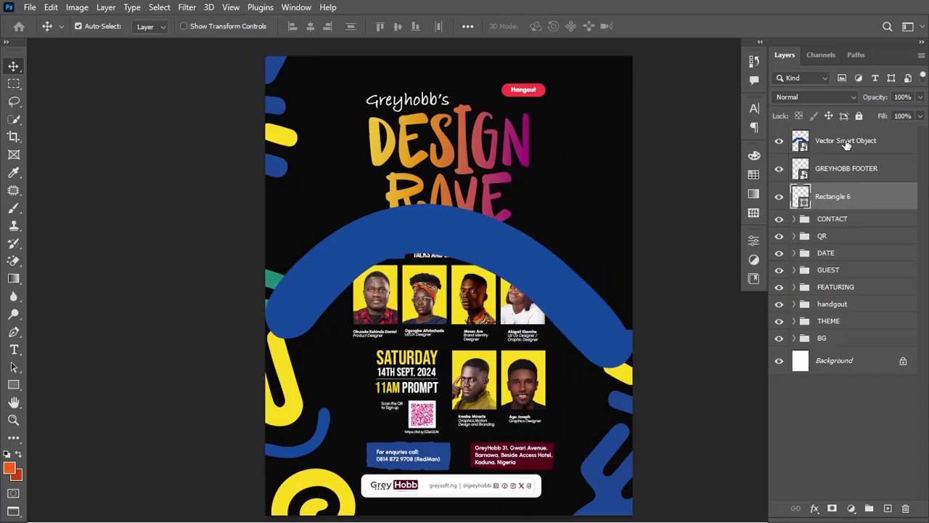
click(847, 142)
key(ctrl+t)
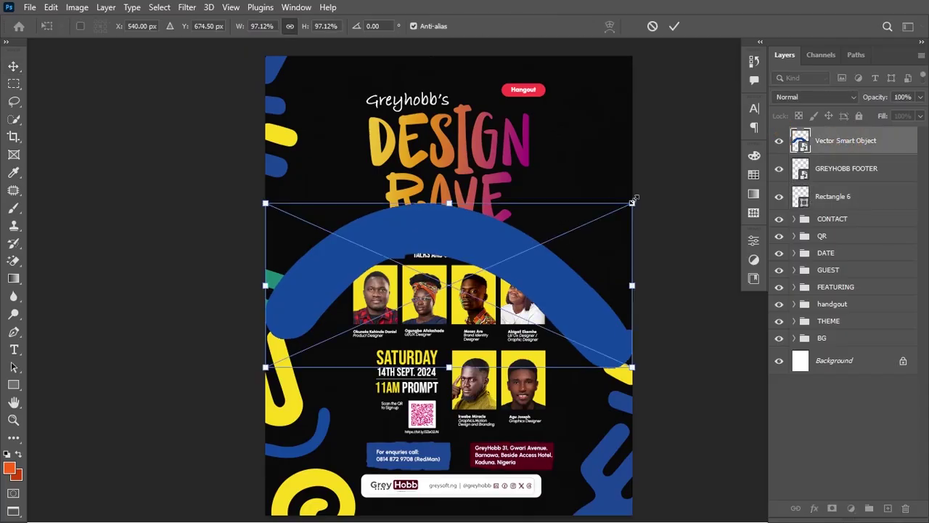
drag(632, 197, 559, 159)
key(Return)
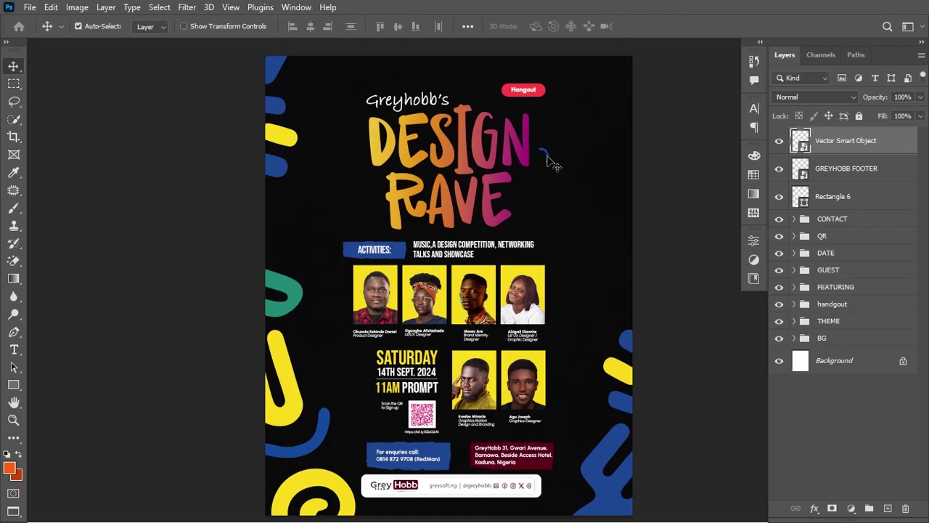
Add a Color Overlay to the small arc using the blue sampled from the background shapes, 1c4795
double_click(895, 138)
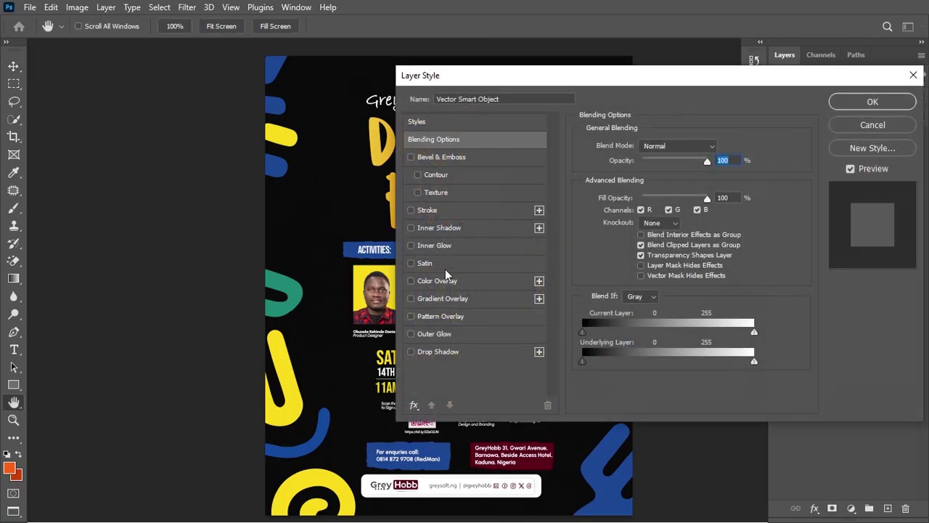
click(444, 280)
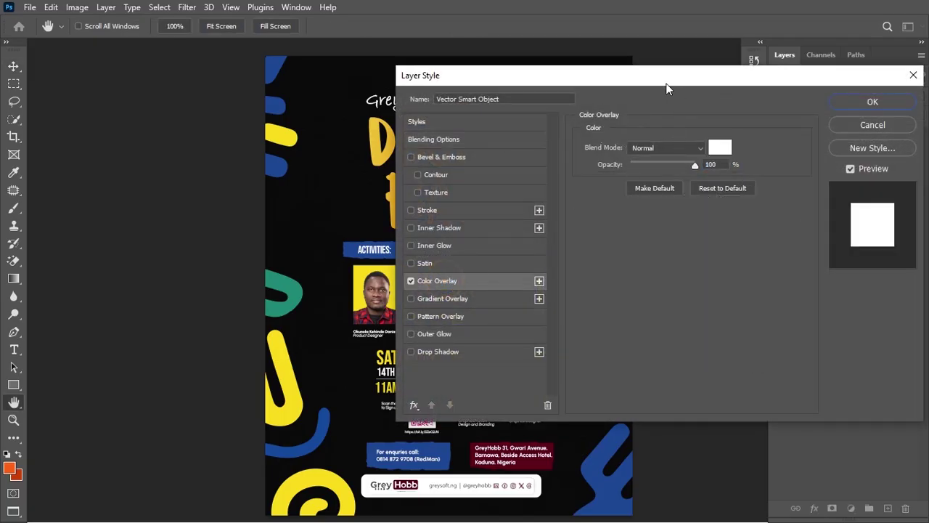
drag(665, 83, 816, 108)
click(877, 173)
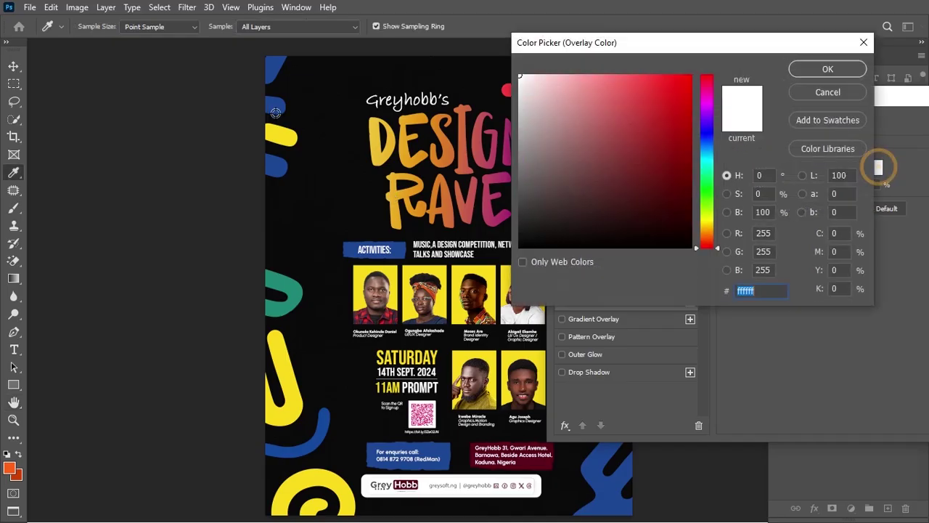
click(275, 110)
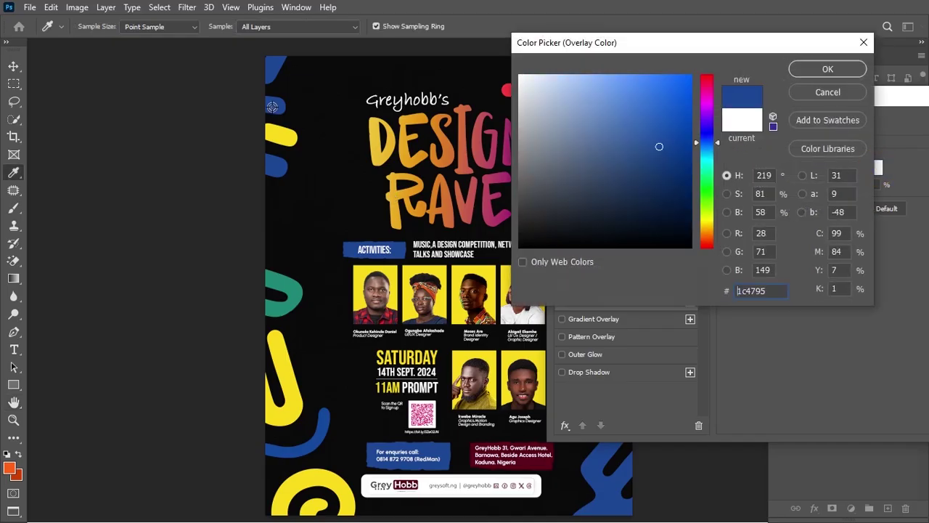
click(824, 71)
drag(824, 96, 584, 102)
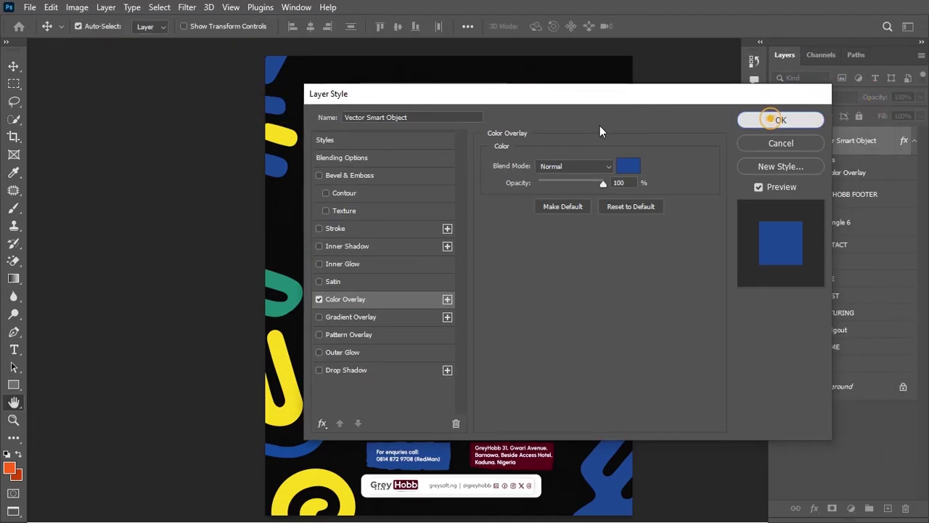
key(Return)
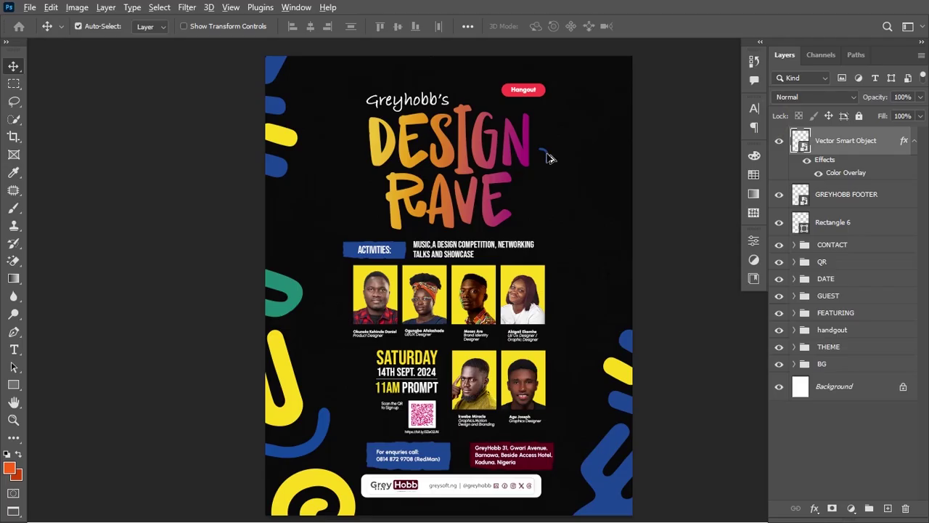
Duplicate the blue arc to the left of RAVE, flip it horizontally, and adjust its angle and position
drag(548, 158, 367, 193)
key(ctrl+t)
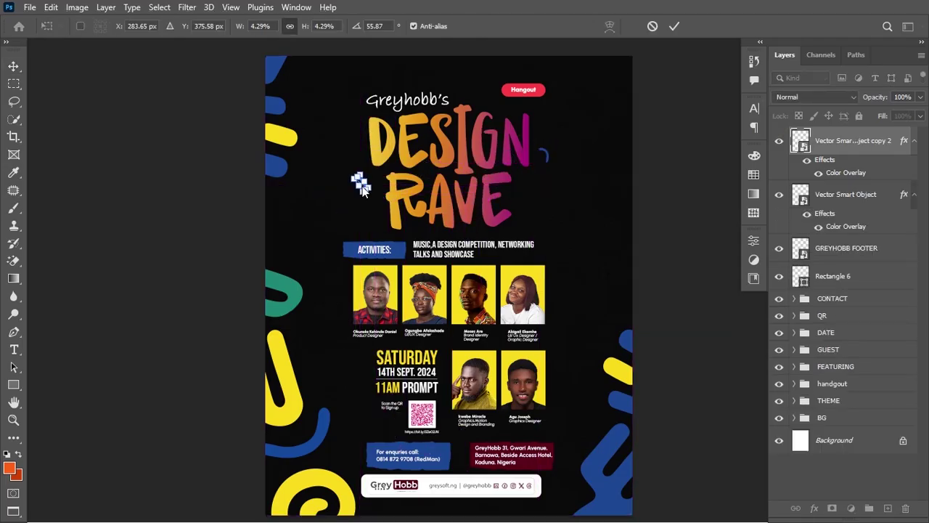
right_click(363, 189)
click(426, 437)
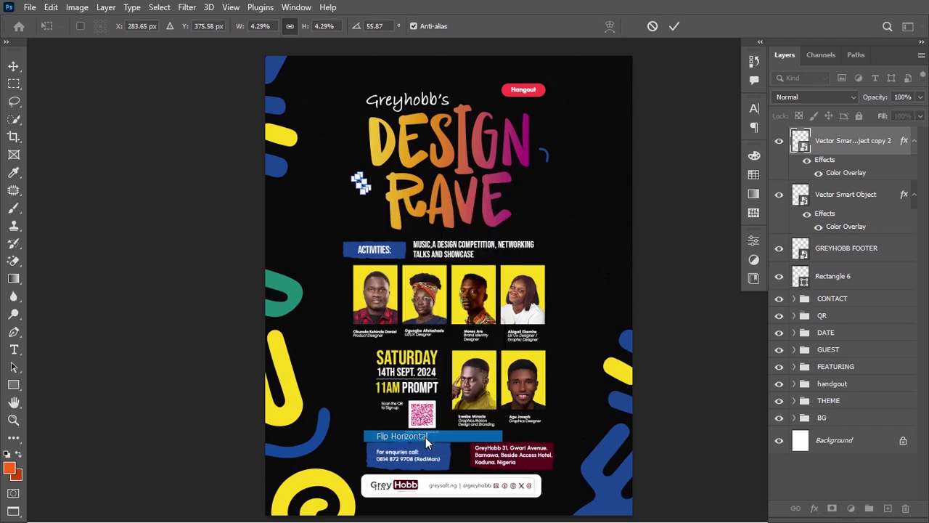
drag(384, 218, 429, 212)
key(Return)
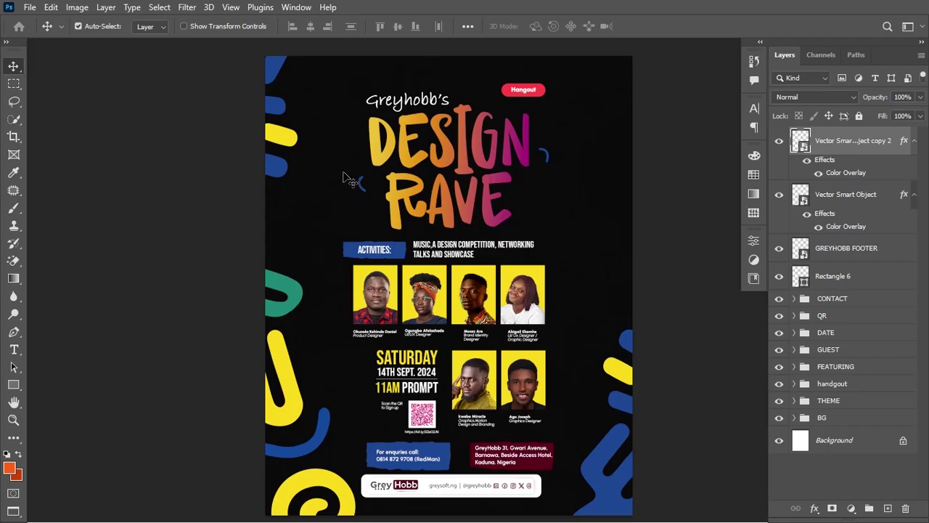
drag(359, 187, 364, 181)
Change the duplicated arc's Color Overlay to the yellow sampled from the background shapes and collapse both arcs' effects lists
double_click(834, 173)
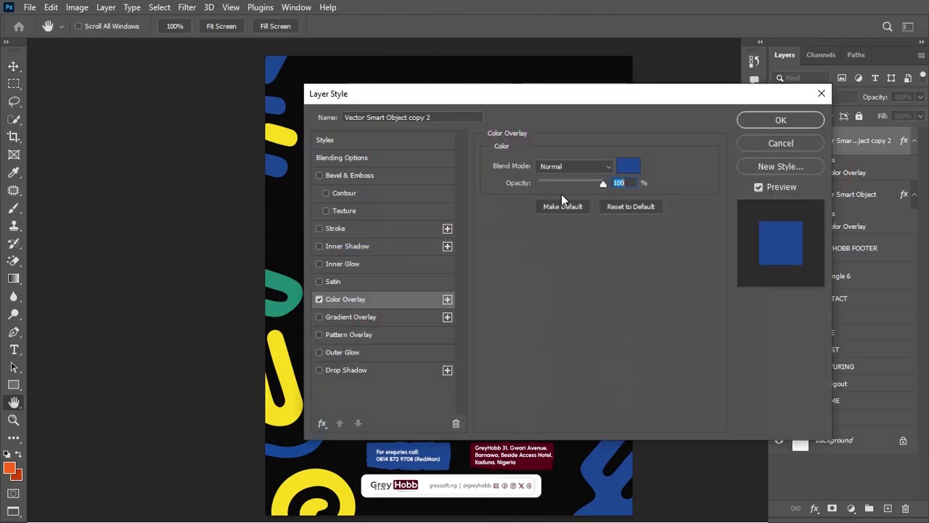
click(628, 167)
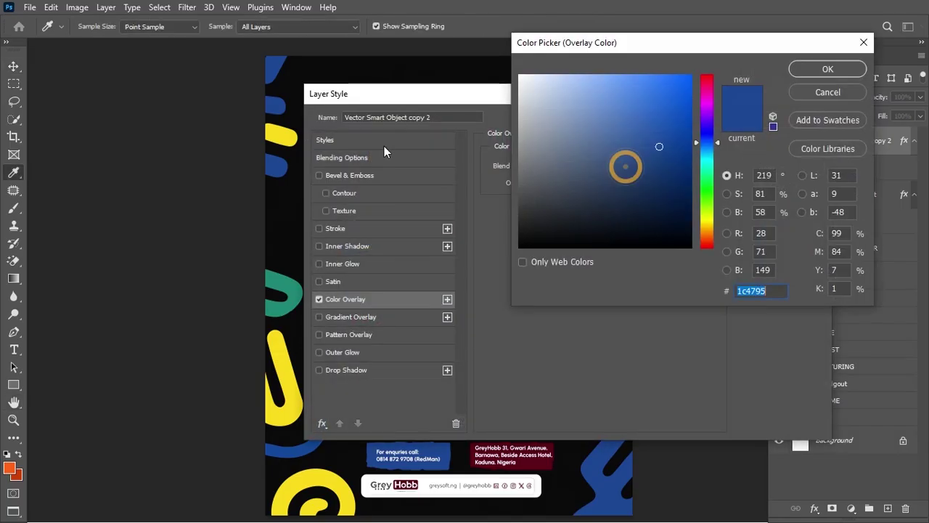
click(288, 136)
click(828, 69)
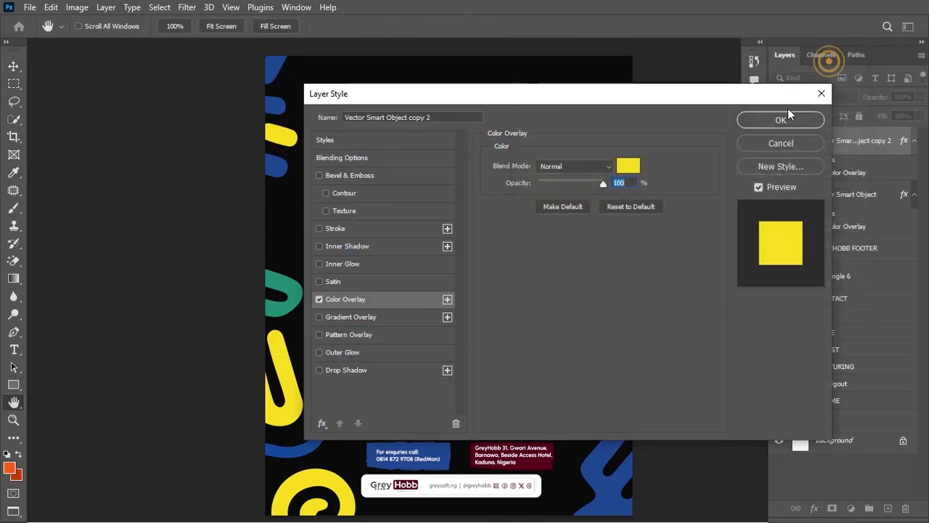
click(780, 119)
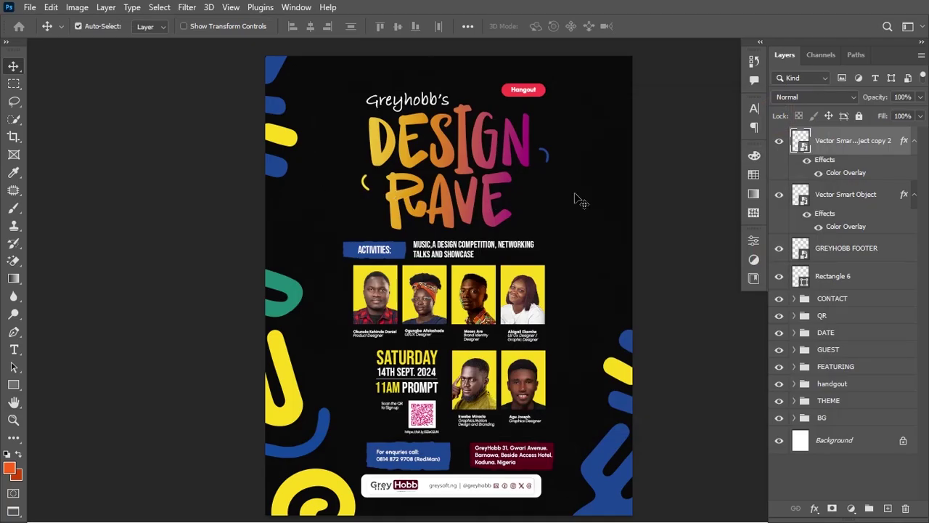
click(913, 196)
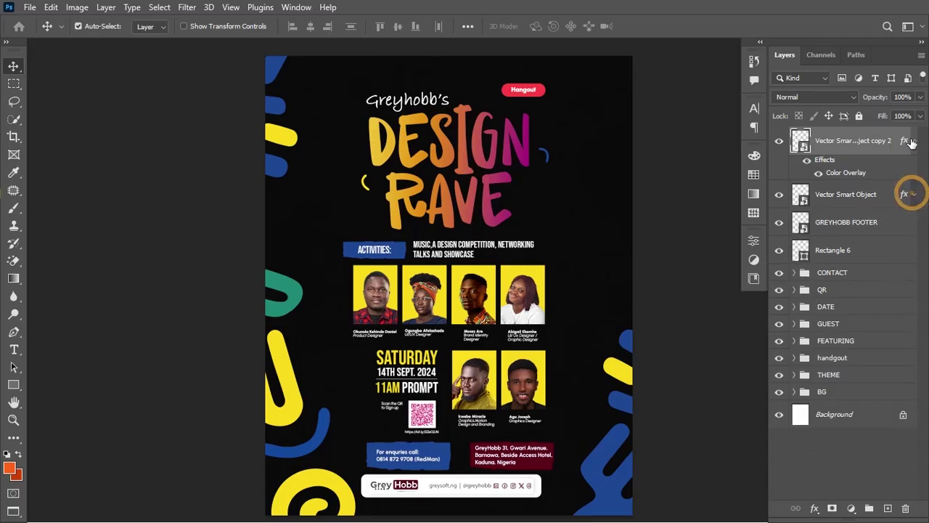
click(914, 140)
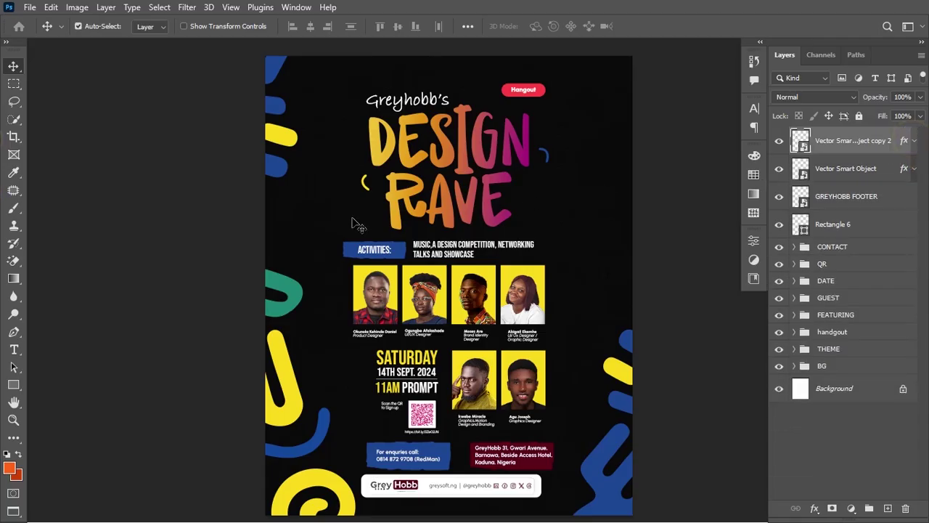
Draw a small white-filled triangle about 36 by 52 px with the Pen tool beside the E of RAVE
click(15, 332)
click(16, 331)
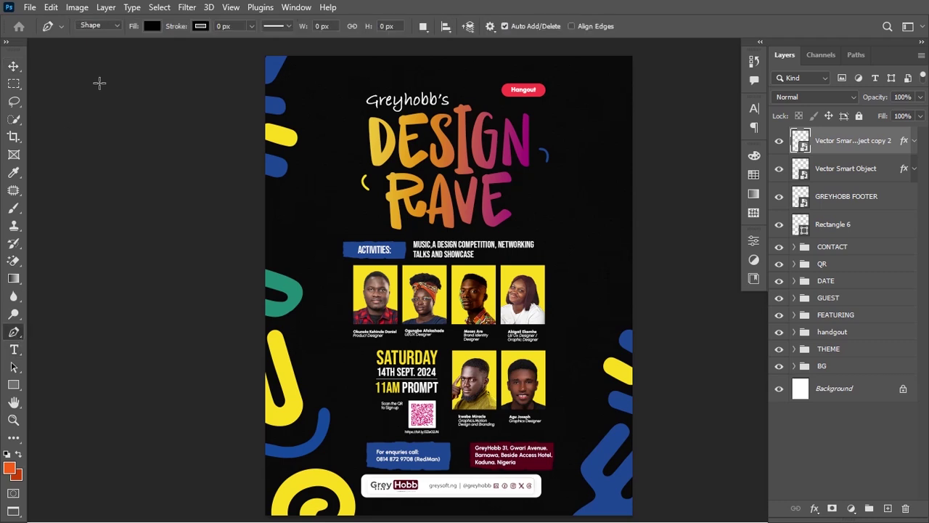
click(110, 24)
click(106, 37)
click(152, 26)
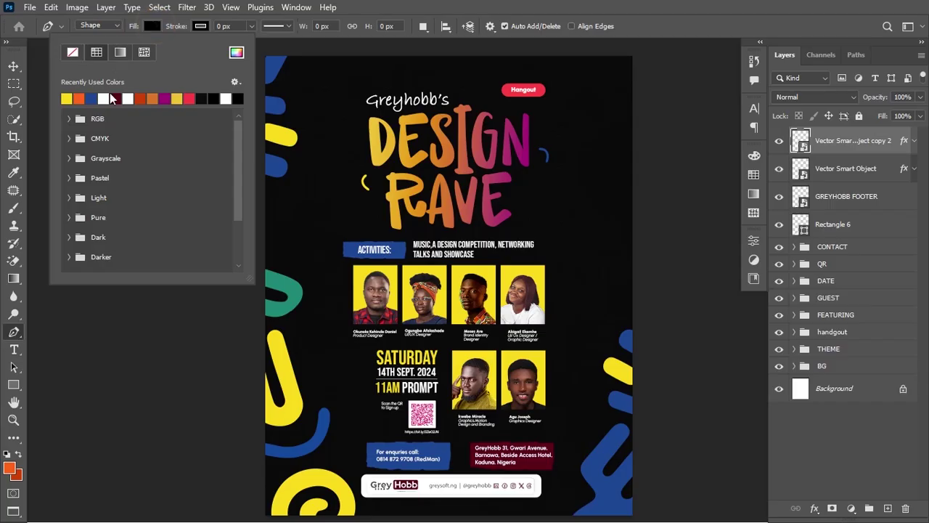
click(104, 98)
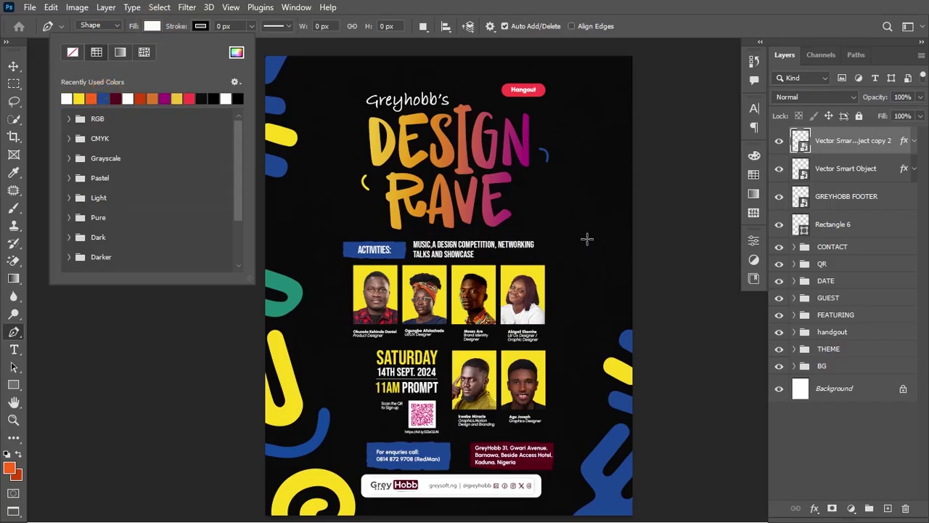
click(519, 182)
click(519, 182)
drag(501, 215, 518, 198)
click(521, 189)
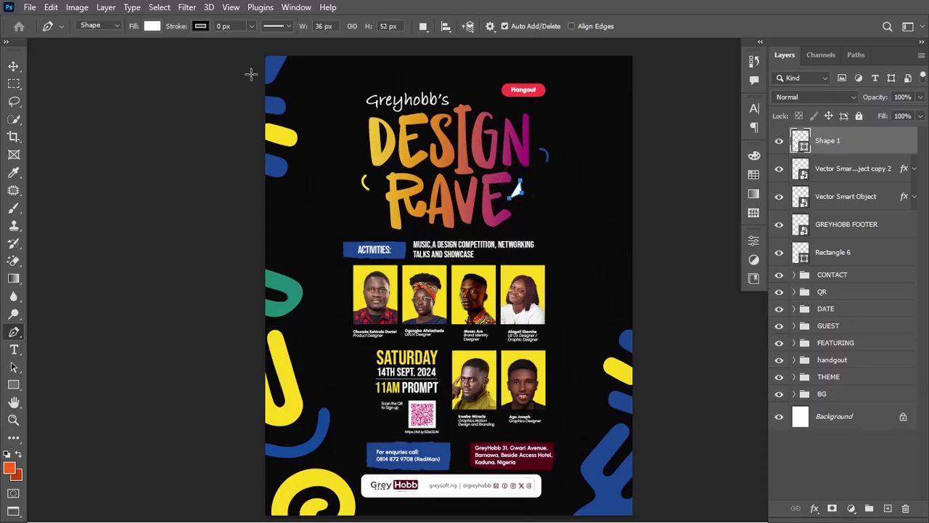
Hide the path outline and adjust the white triangle's placement beside the E of RAVE with Free Transform
click(13, 66)
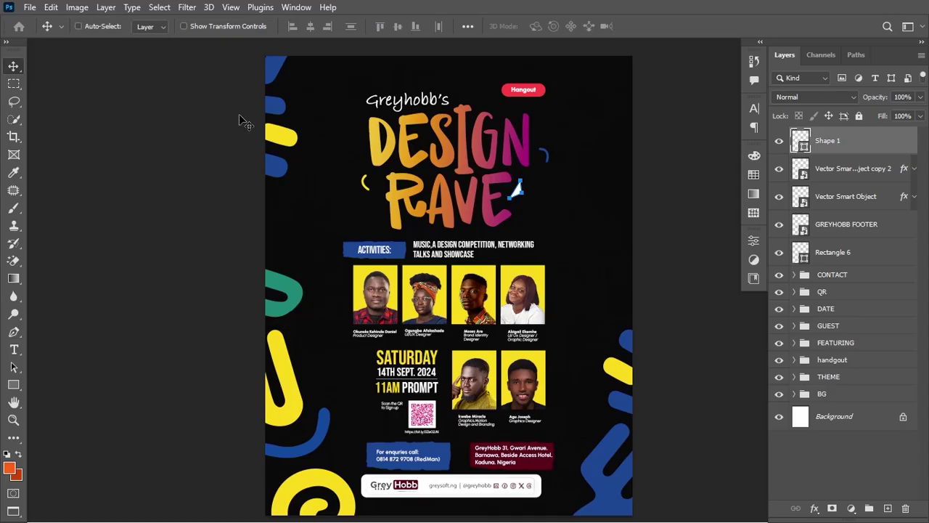
key(ctrl+h)
key(ctrl+t)
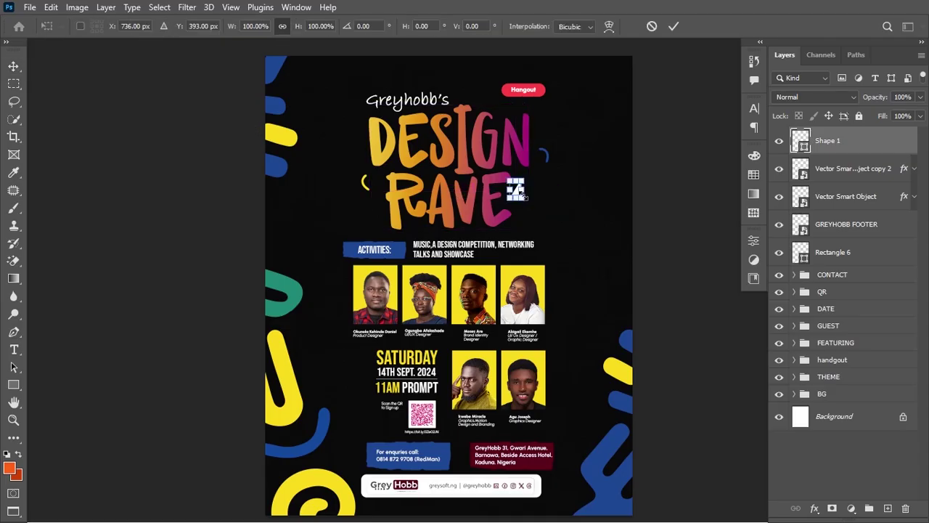
drag(520, 196, 523, 202)
key(Return)
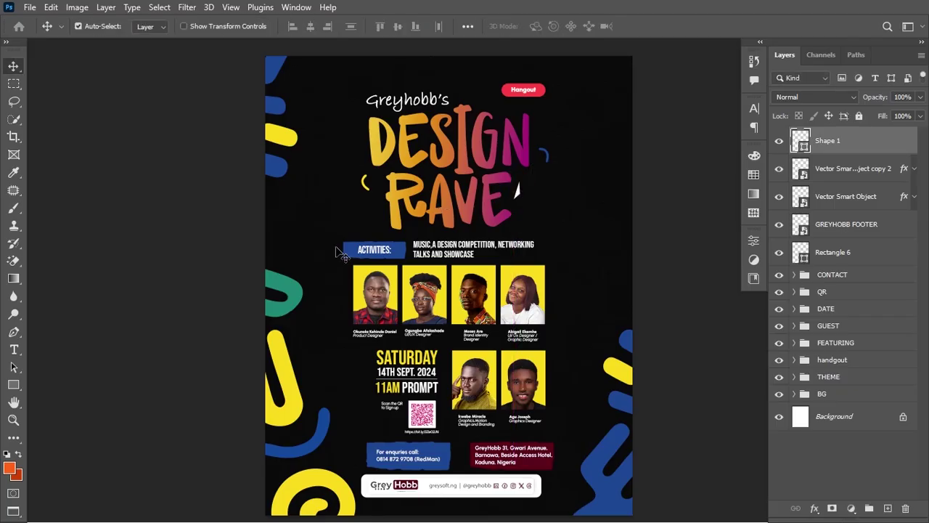
Draw a four-sided shape about 42 by 46 px right of the activities text and fill it with the portraits' yellow
key(p)
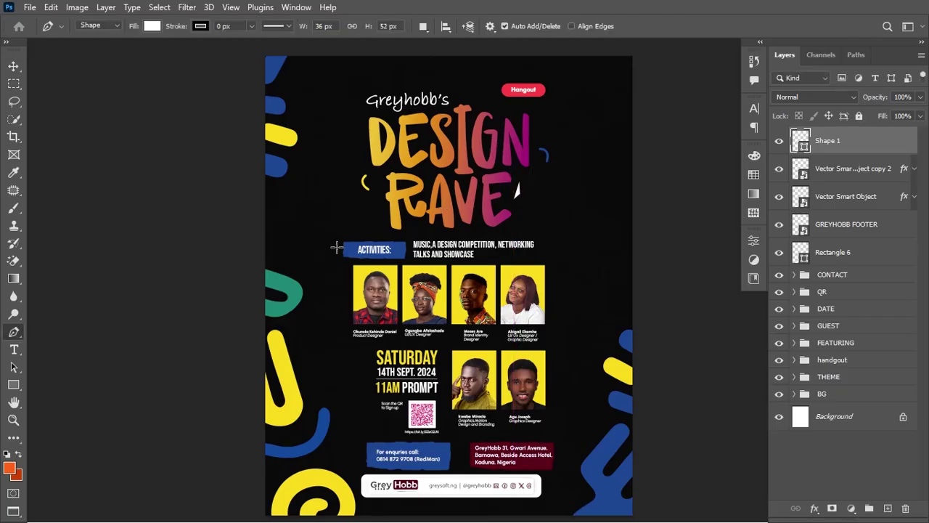
click(553, 231)
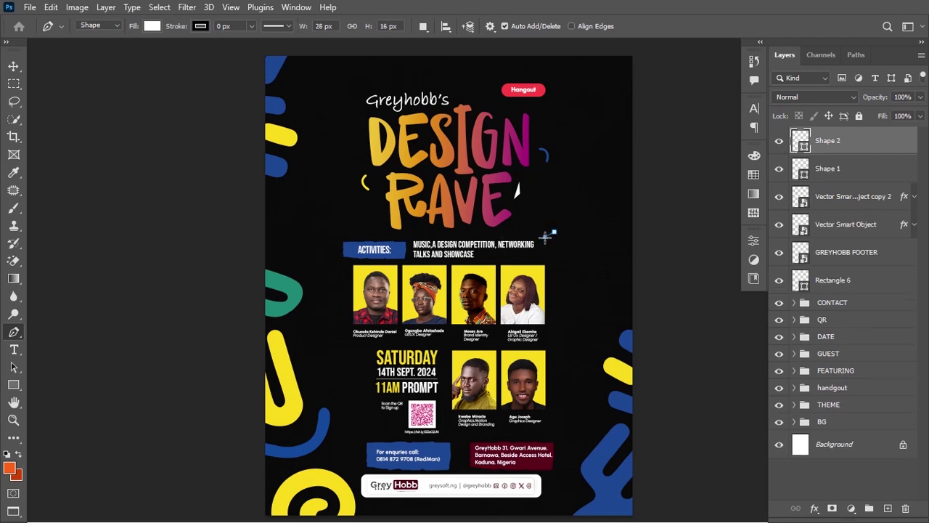
click(546, 247)
click(558, 242)
click(552, 233)
double_click(801, 143)
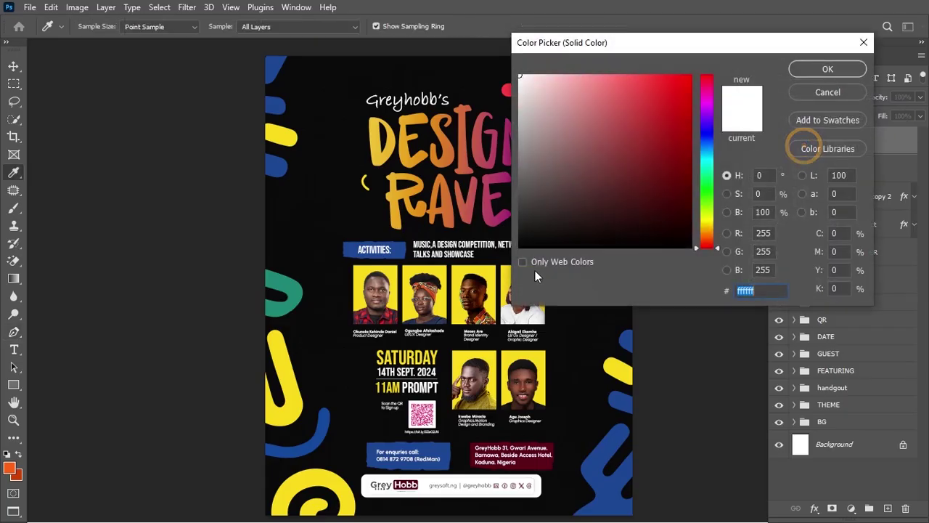
click(485, 272)
click(846, 72)
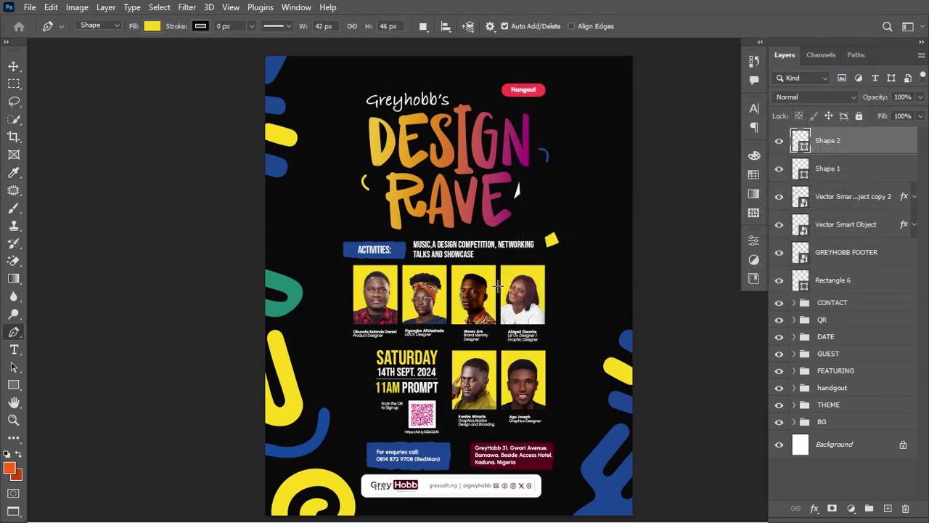
Scale the yellow four-sided shape beside the activities text down to about 29 by 32 px
key(ctrl+t)
drag(559, 248, 556, 250)
key(Return)
key(p)
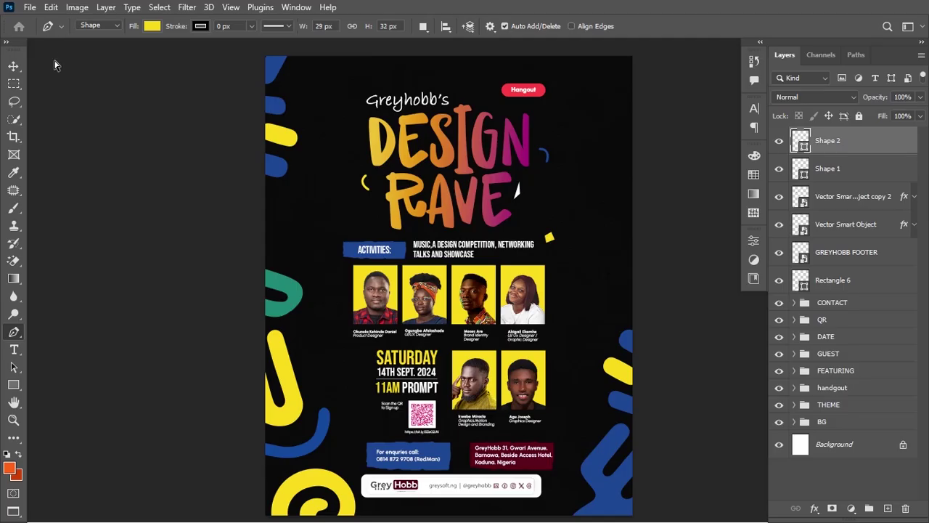
Duplicate the yellow four-sided shape, place the copy at the lower left of RAVE's R and scale it to about 71%
key(ctrl+j)
key(ctrl+t)
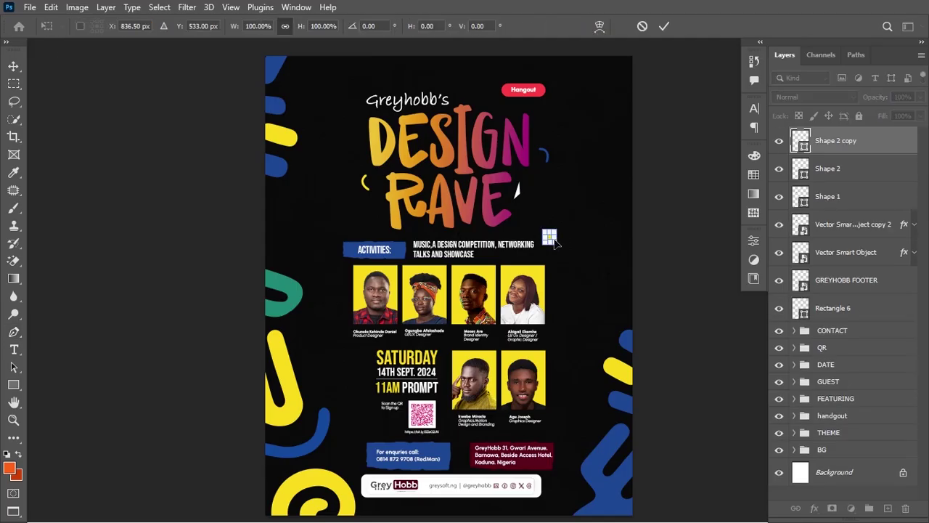
drag(549, 238, 380, 222)
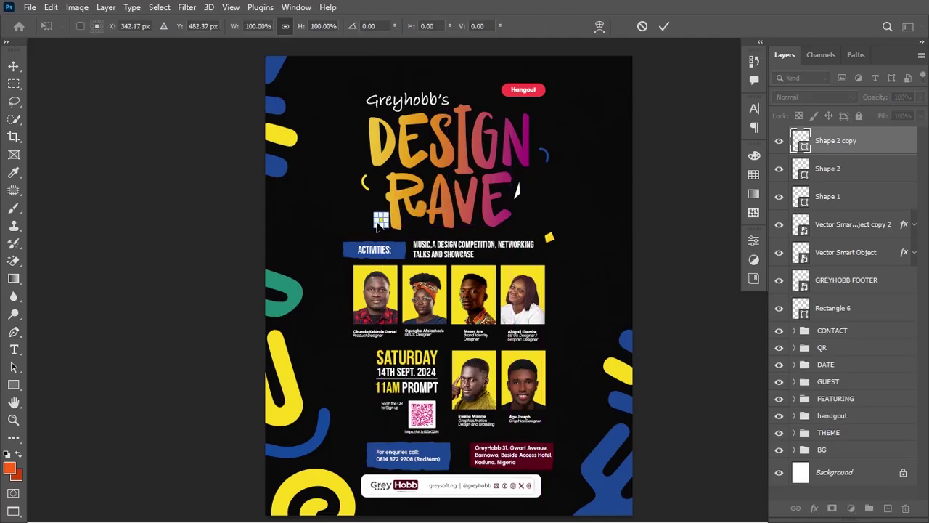
key(Return)
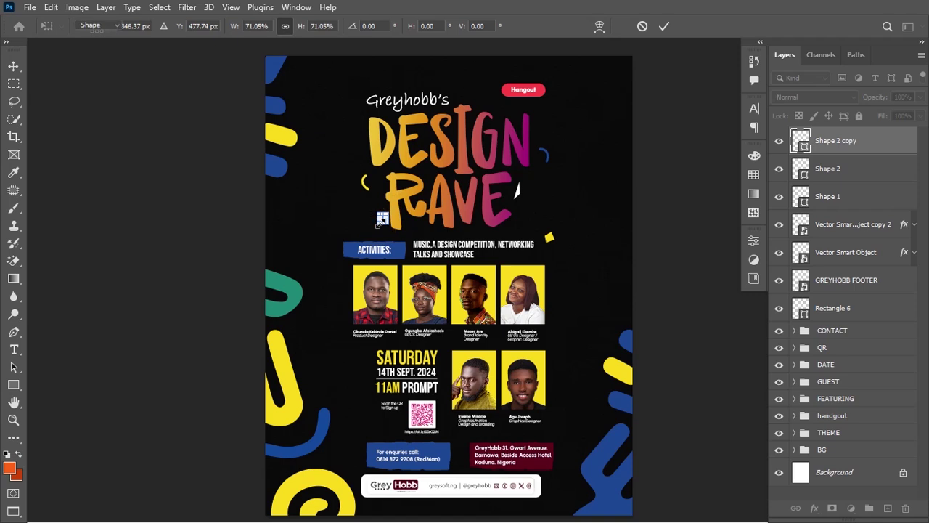
key(p)
key(v)
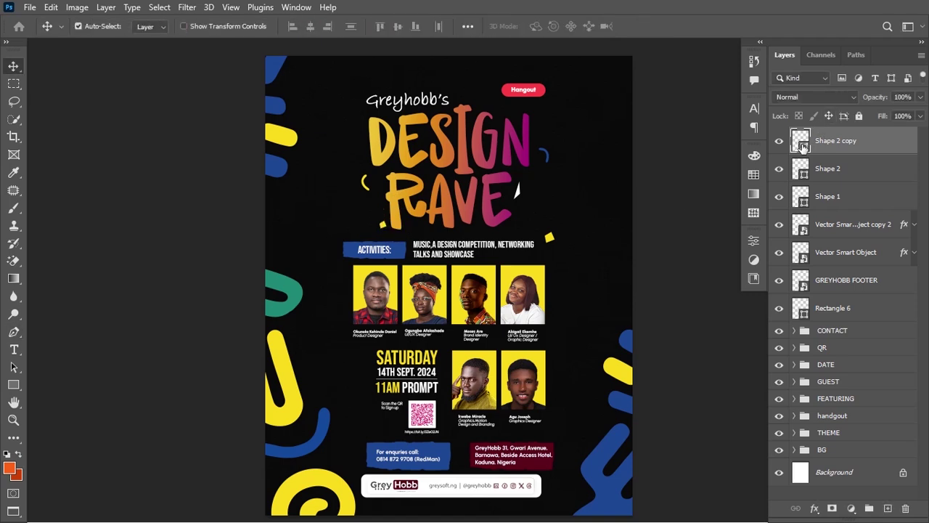
Recolour the small four-sided copy beside the R with the blue sampled from the ACTIVITIES banner
double_click(802, 145)
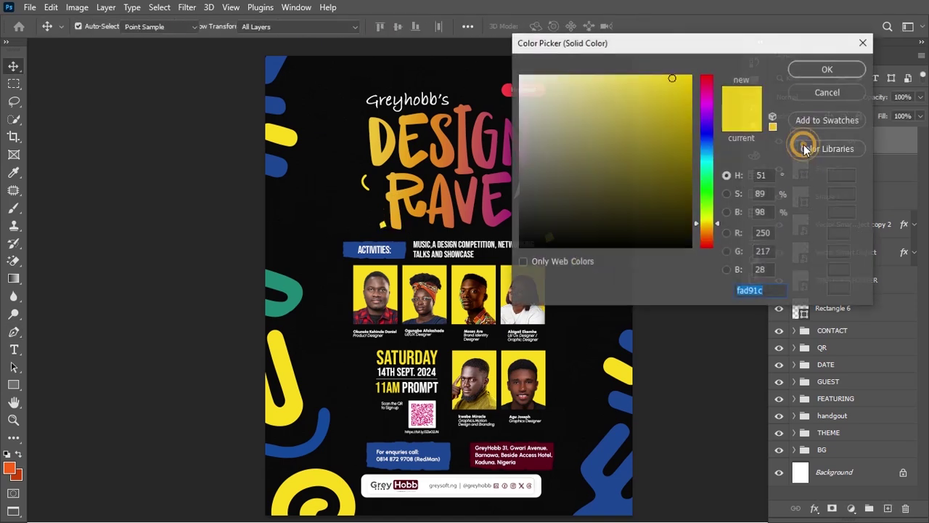
click(403, 241)
click(805, 77)
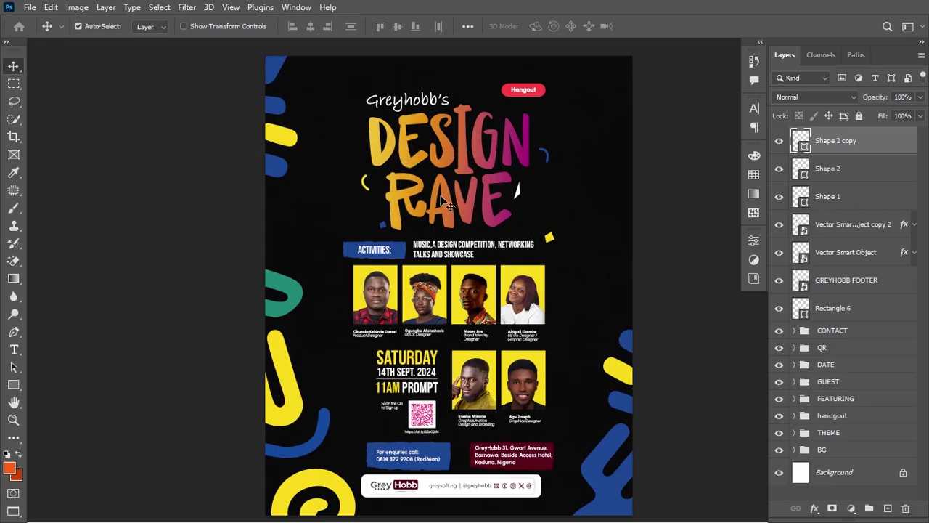
Duplicate the white triangle beside the E to the upper left of DESIGN and rotate it to about 50 by 25 px
click(516, 192)
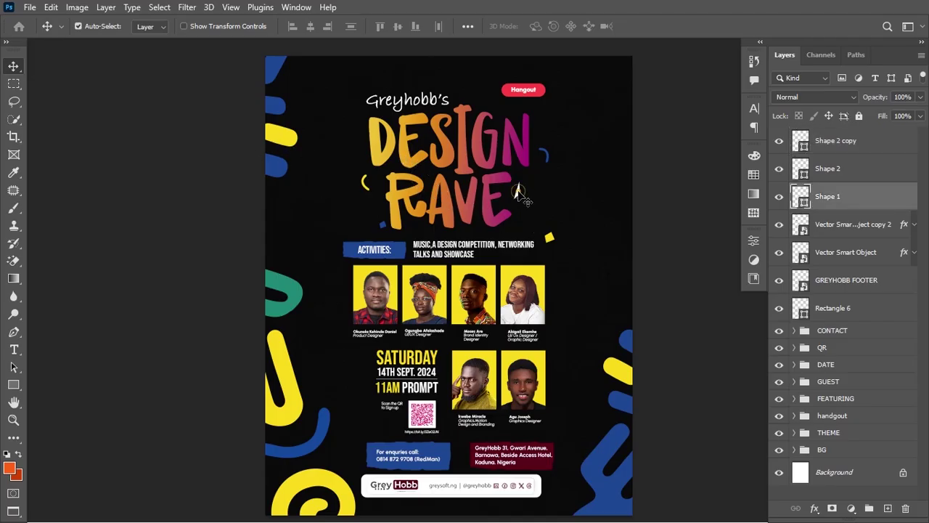
drag(519, 191, 355, 113)
key(ctrl+t)
key(Return)
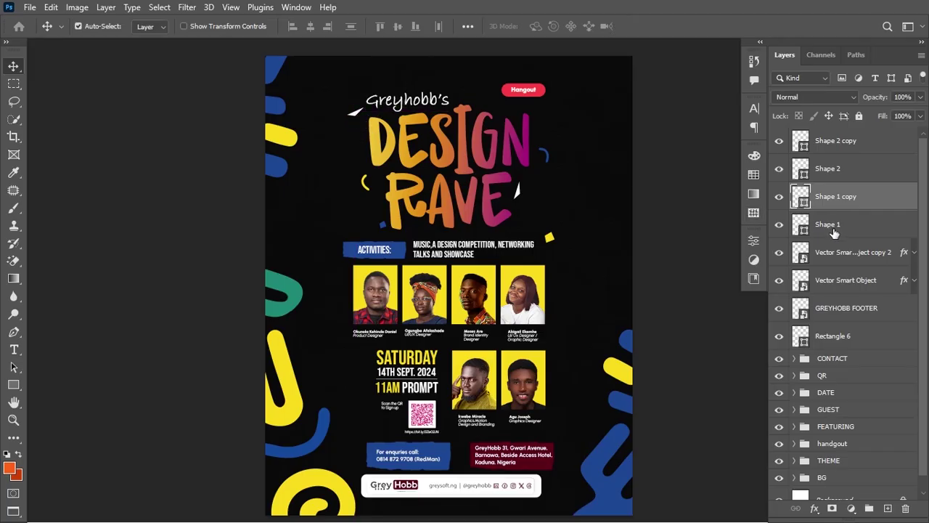
Recolour the triangle copy above DESIGN with the yellow sampled from the background shapes
double_click(801, 198)
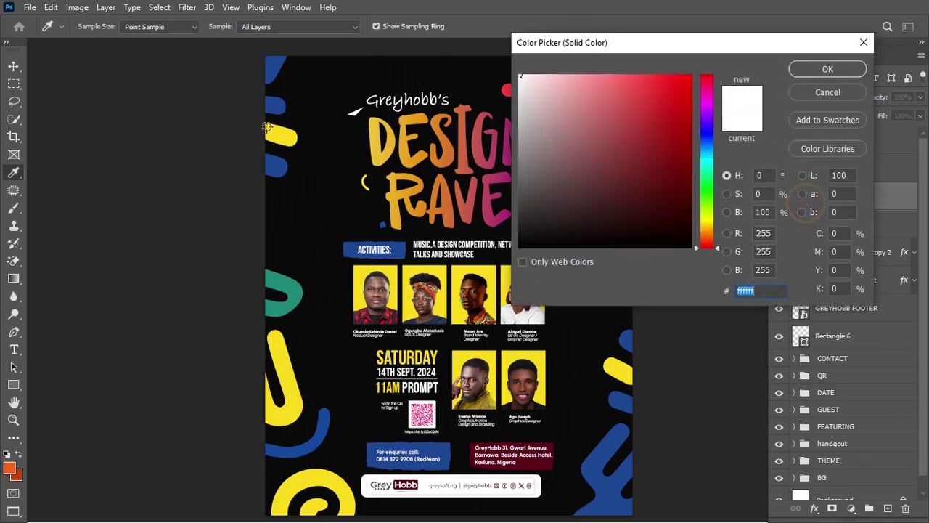
click(267, 128)
click(842, 70)
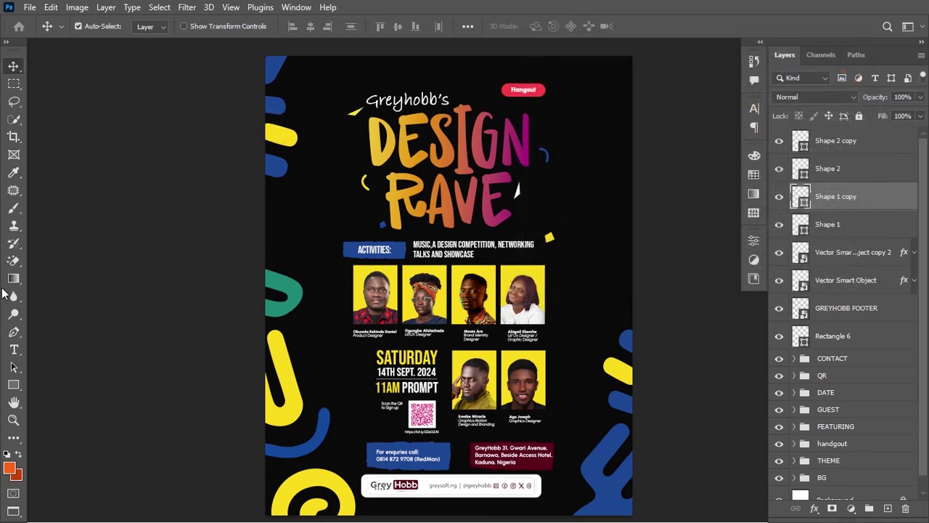
Draw a triangle about 62 by 42 px with the Pen tool just left of SATURDAY
click(14, 331)
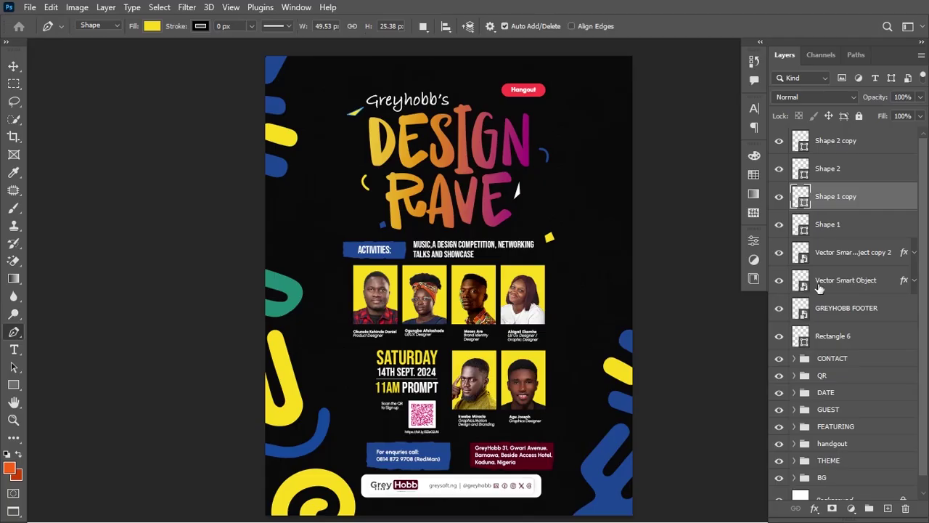
click(345, 343)
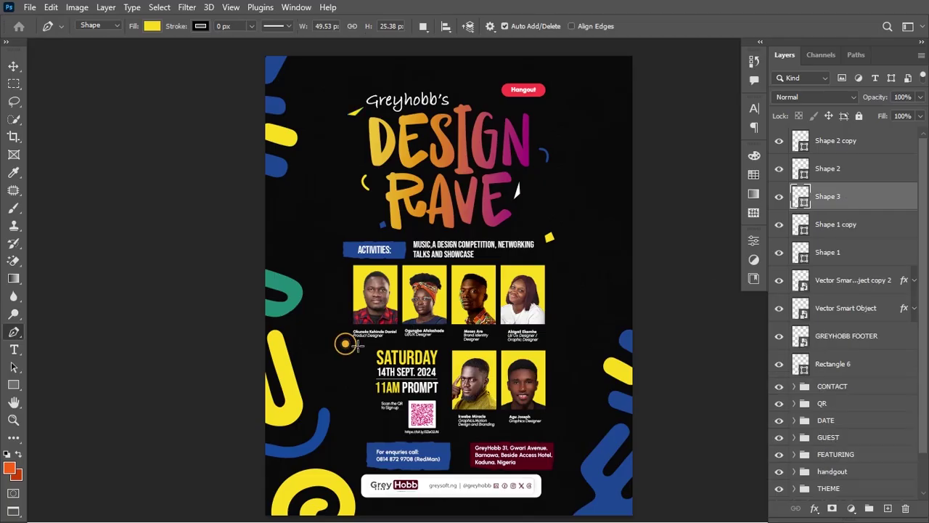
click(362, 346)
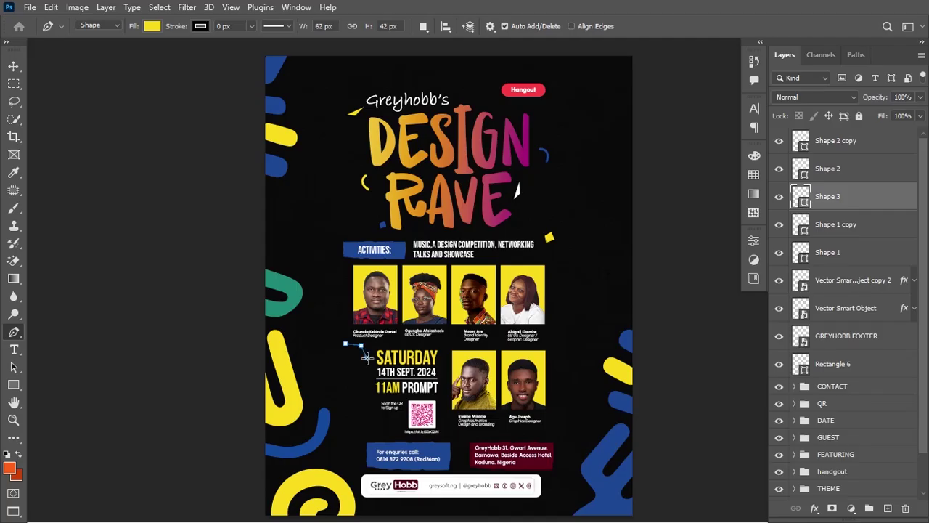
click(366, 358)
click(347, 345)
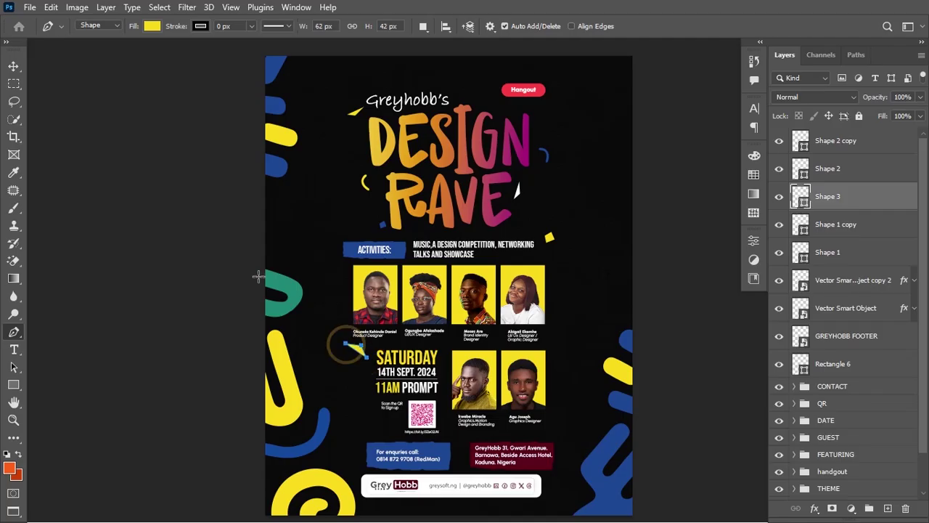
Fill the triangle left of SATURDAY with the green 1e8776 sampled from the background shape
double_click(804, 203)
click(291, 290)
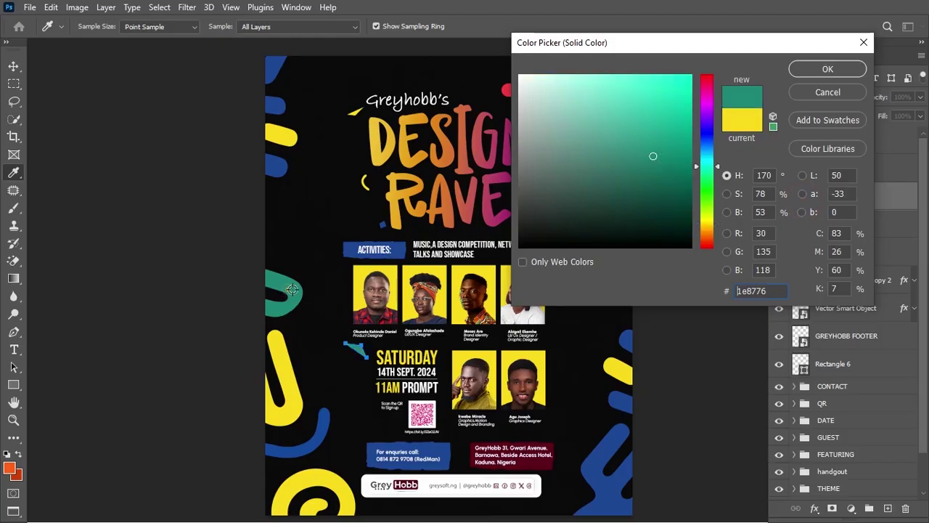
click(847, 67)
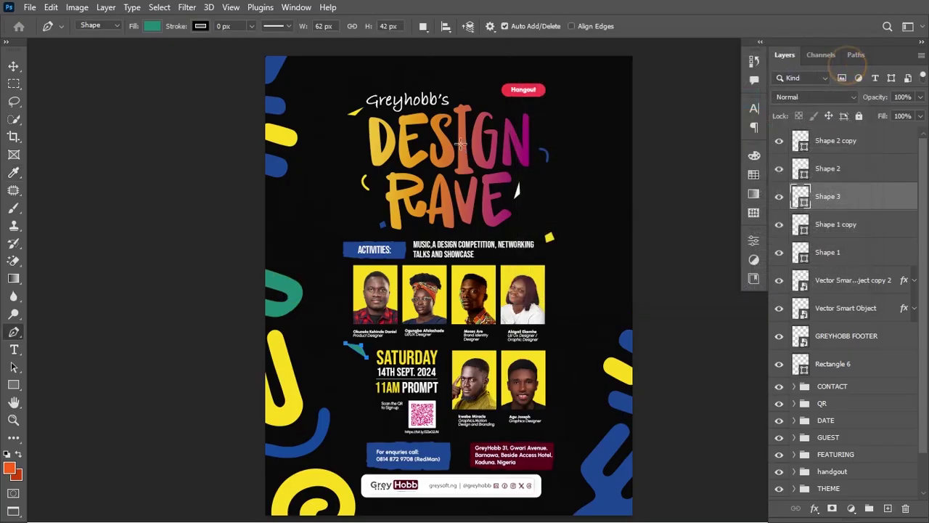
Hide the green triangle's path outline and scale the triangle down with Free Transform
key(Escape)
key(ctrl+t)
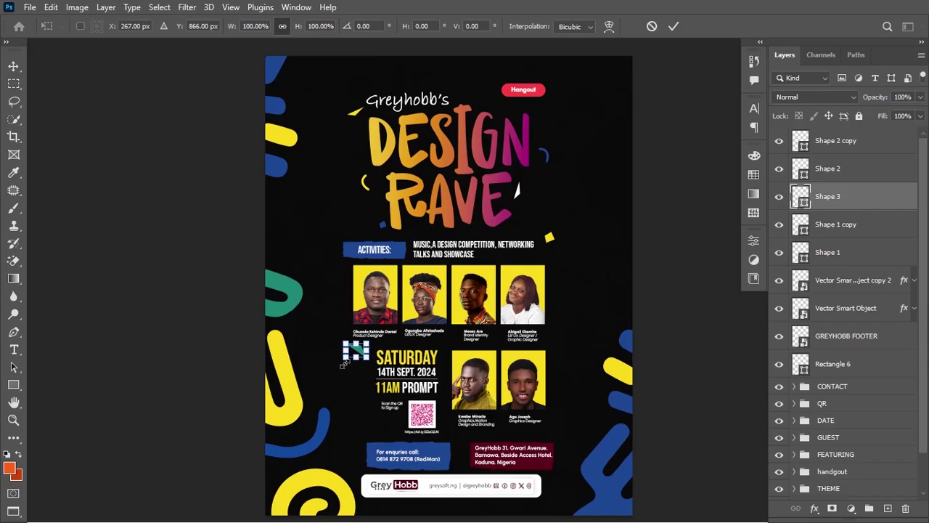
drag(344, 363, 351, 357)
key(Return)
key(p)
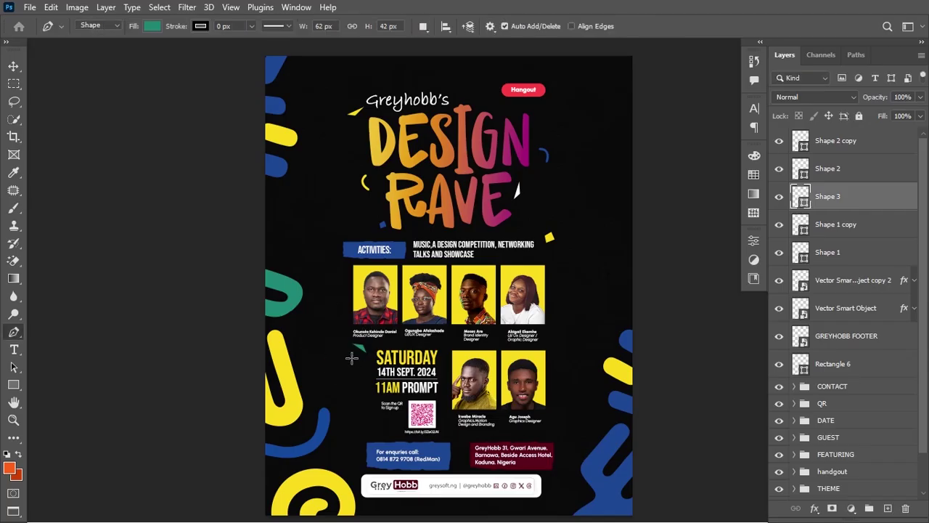
key(v)
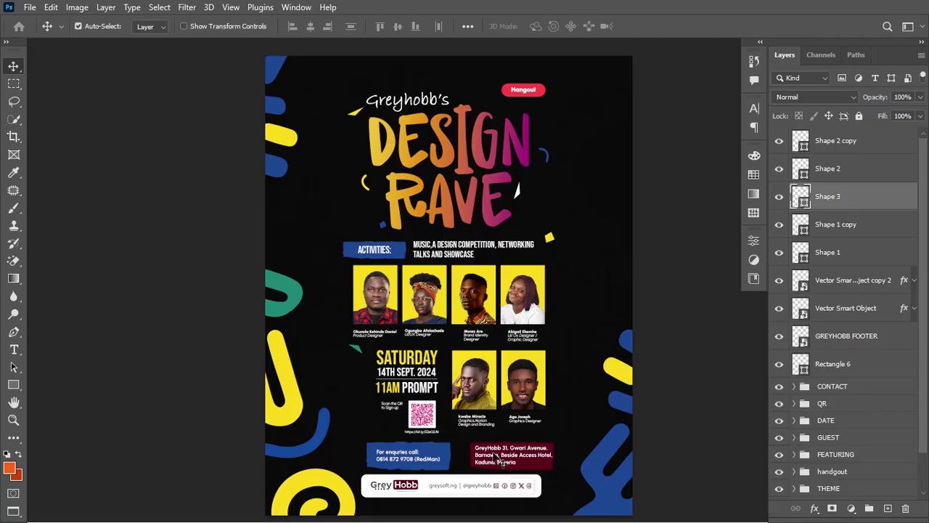
Shift the second guest's headshot slightly within its yellow frame in the first portrait row
click(437, 303)
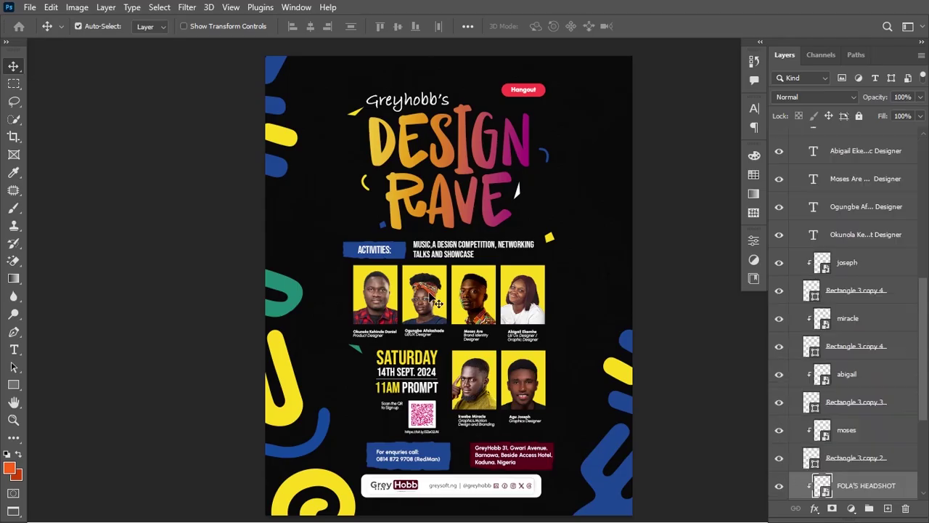
drag(427, 295, 431, 291)
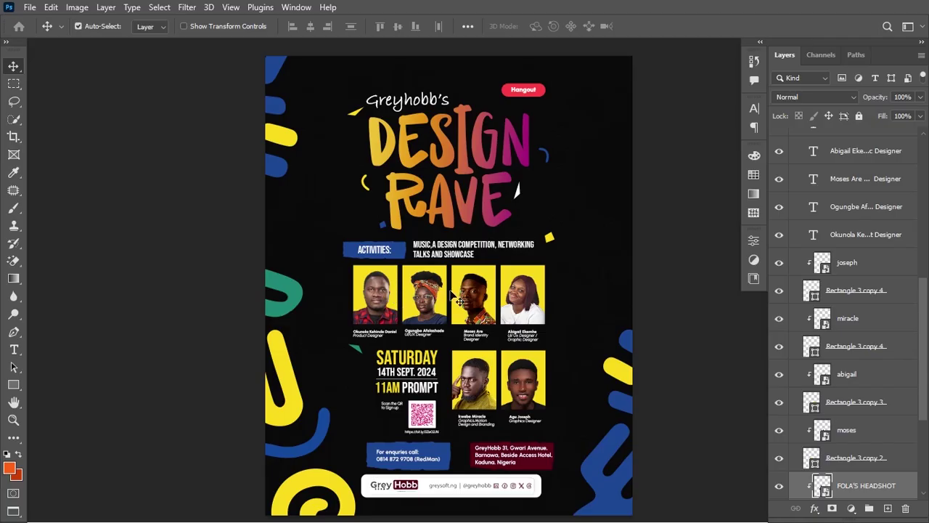
Apply a Curves adjustment to the first guest's headshot, raising the highlights slightly and anchoring the shadows at input 64, output 64
click(379, 287)
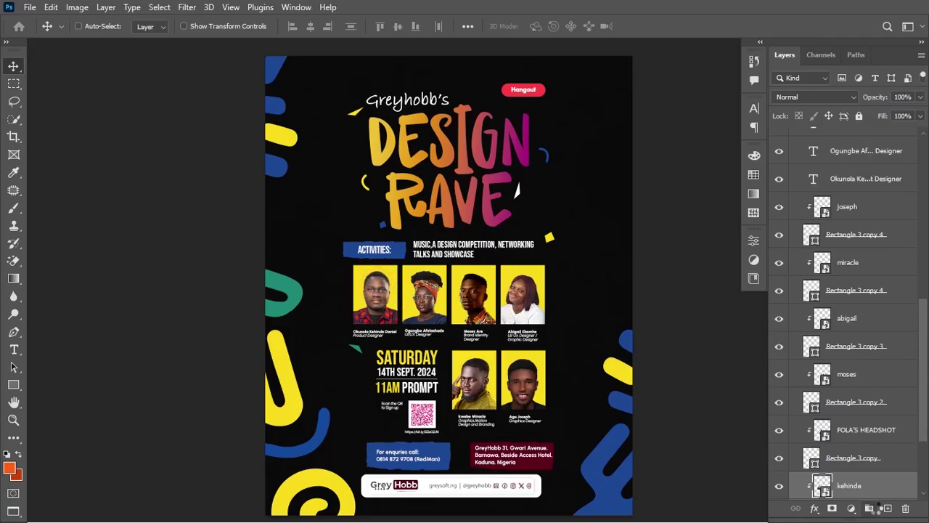
key(ctrl+m)
drag(490, 58, 776, 103)
drag(715, 207, 709, 207)
drag(624, 293, 629, 297)
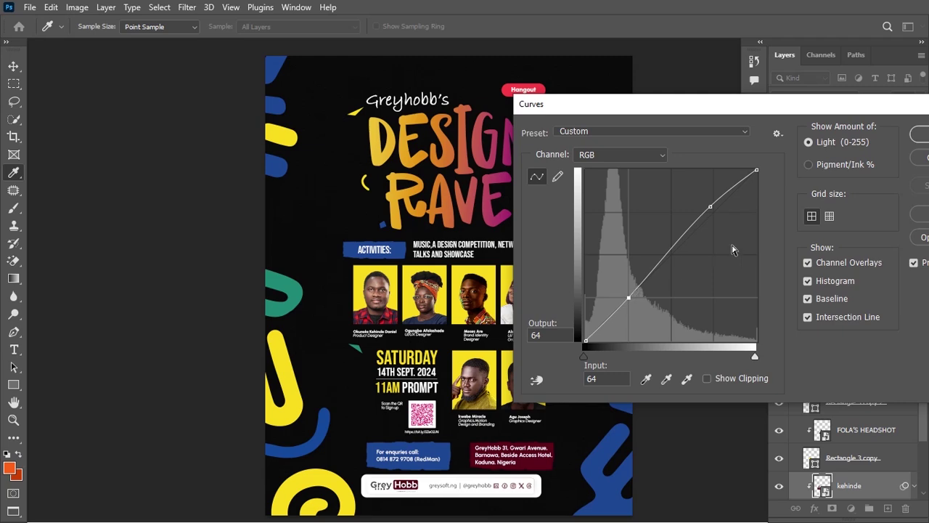
click(919, 136)
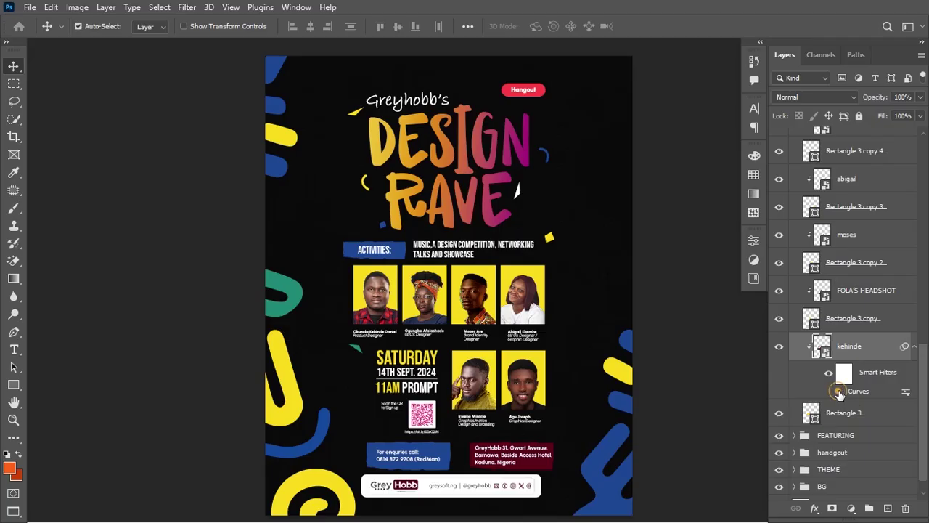
Brighten the third guest's headshot with Curves, mapping input 182 to output 222 and lifting the black point, and collapse its filter list
click(476, 299)
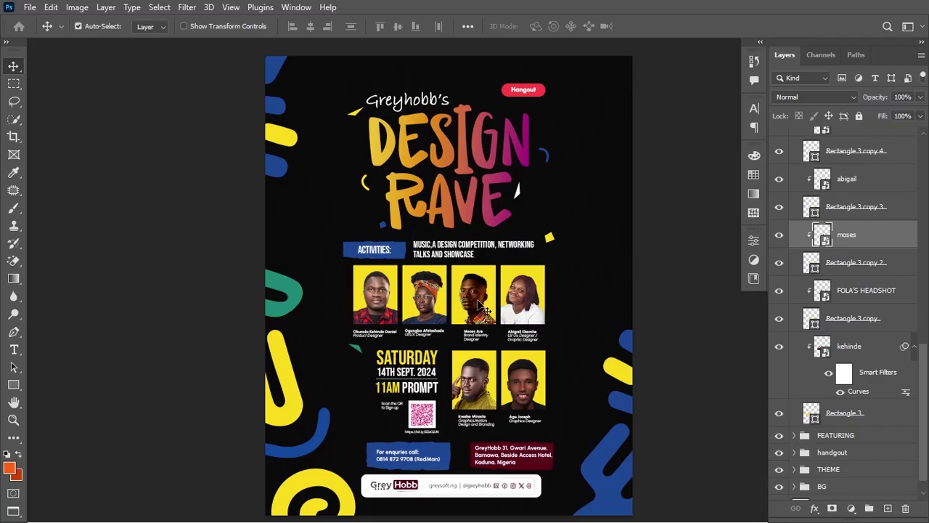
key(ctrl+m)
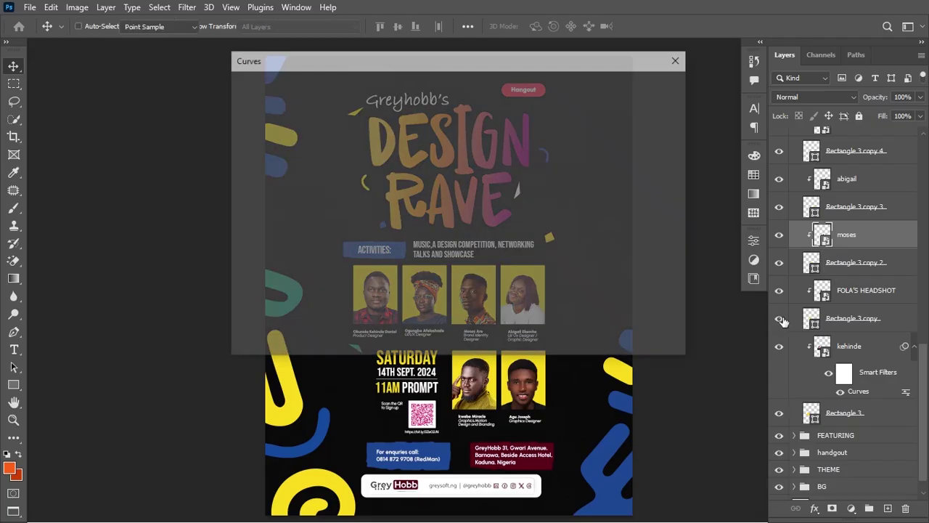
drag(415, 60, 787, 101)
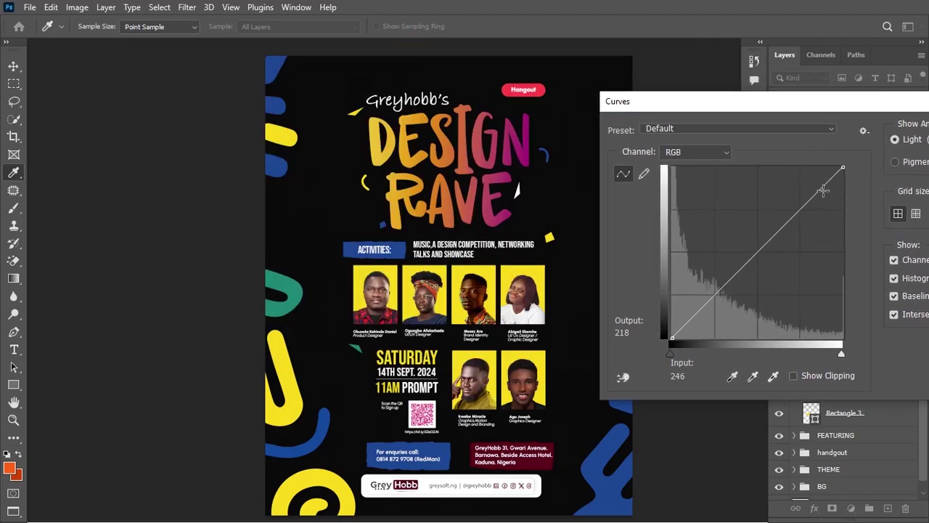
drag(812, 196, 794, 189)
mouse_move(673, 335)
mouse_down()
mouse_move(671, 315)
mouse_move(671, 330)
mouse_up()
click(793, 190)
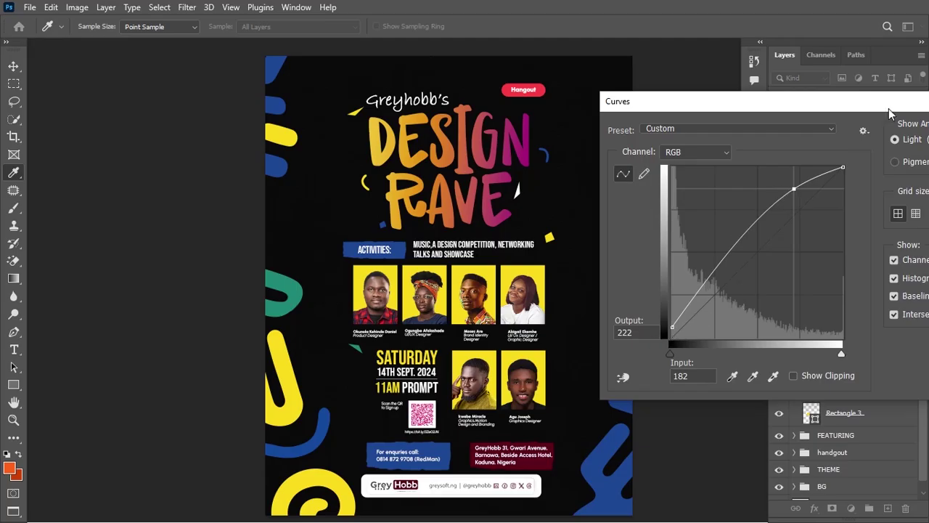
drag(890, 112, 646, 142)
click(770, 161)
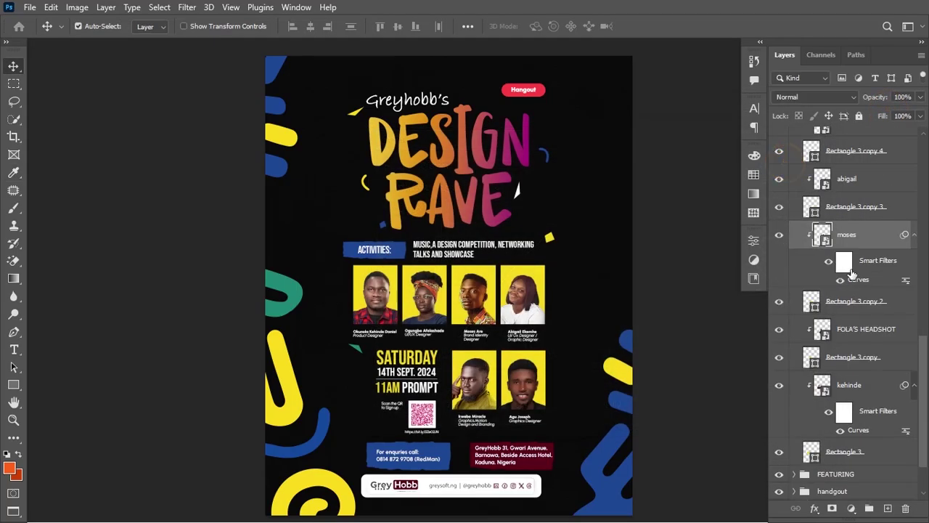
click(914, 237)
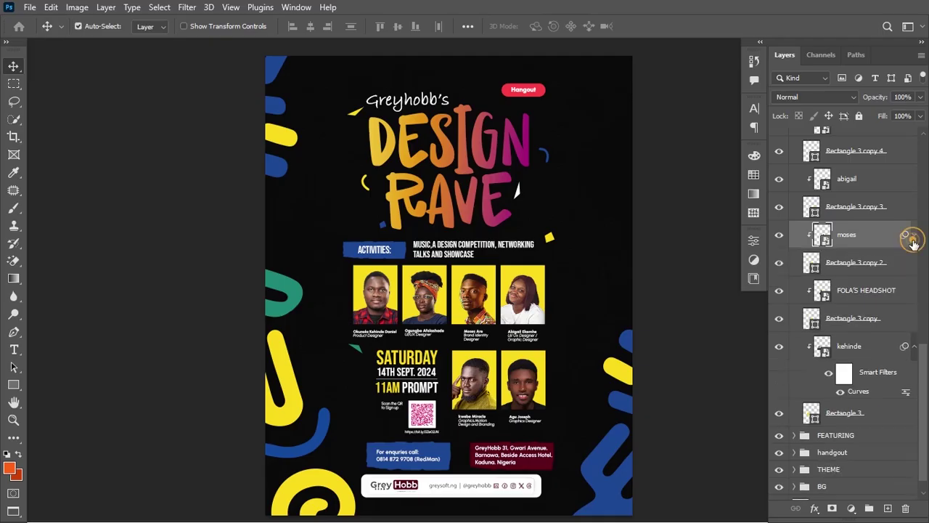
Add slight contrast to the fourth guest's headshot with Curves, mapping input 186 to output 191 and input 57 to output 52
click(528, 305)
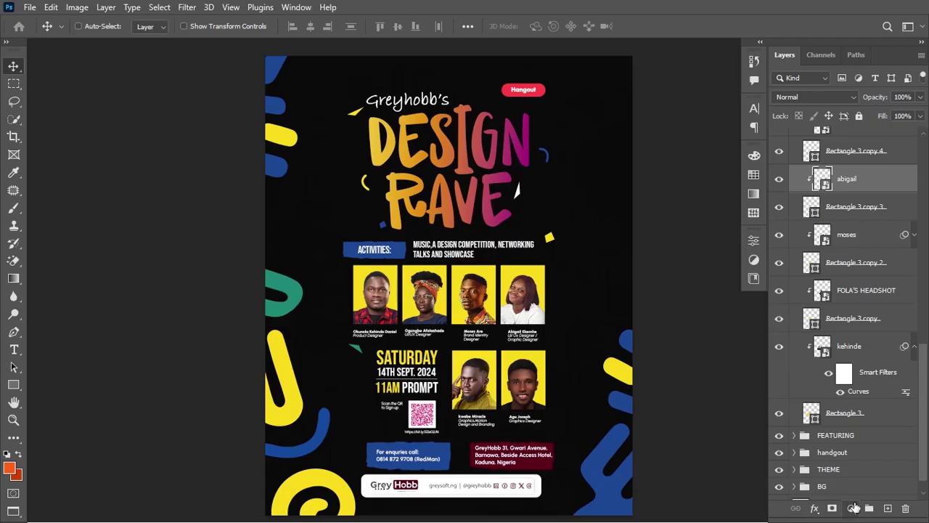
key(ctrl+m)
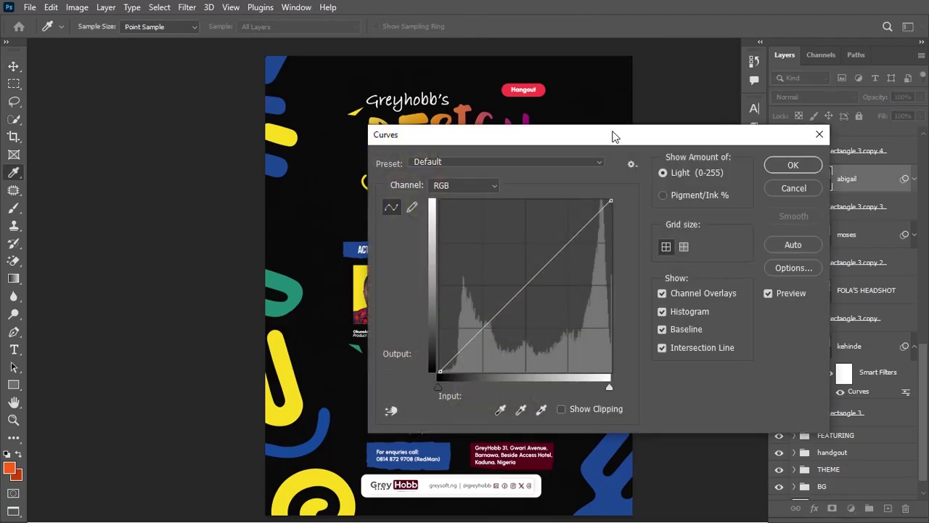
drag(612, 136, 841, 82)
click(794, 188)
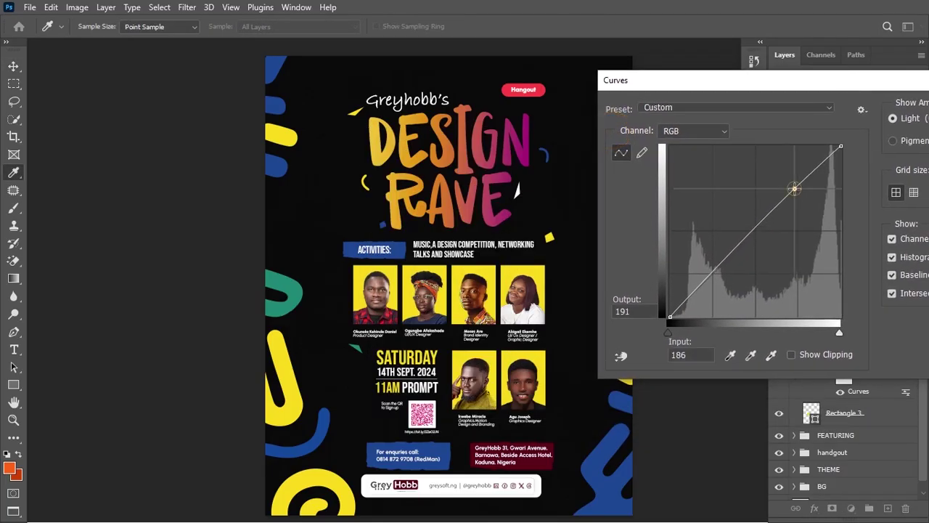
mouse_move(707, 273)
mouse_down()
mouse_move(713, 295)
mouse_move(707, 282)
mouse_up()
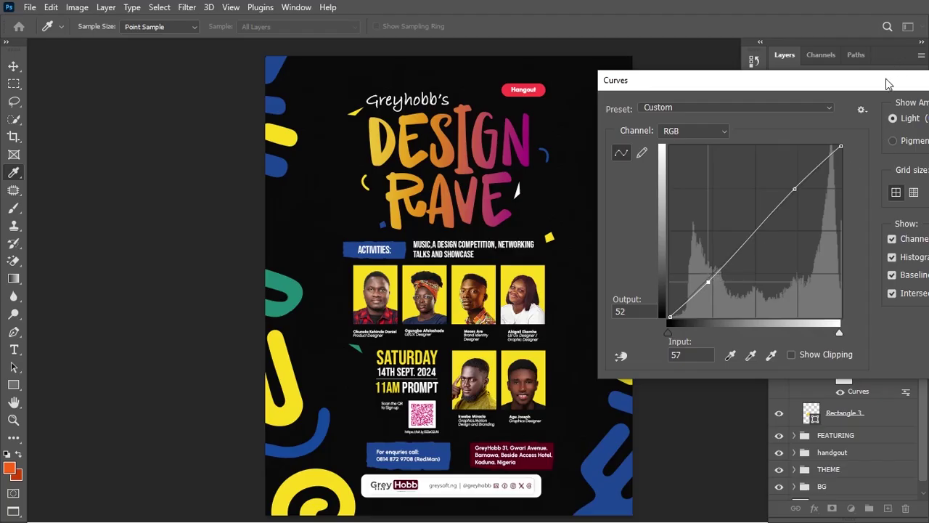
drag(886, 84, 771, 101)
click(882, 125)
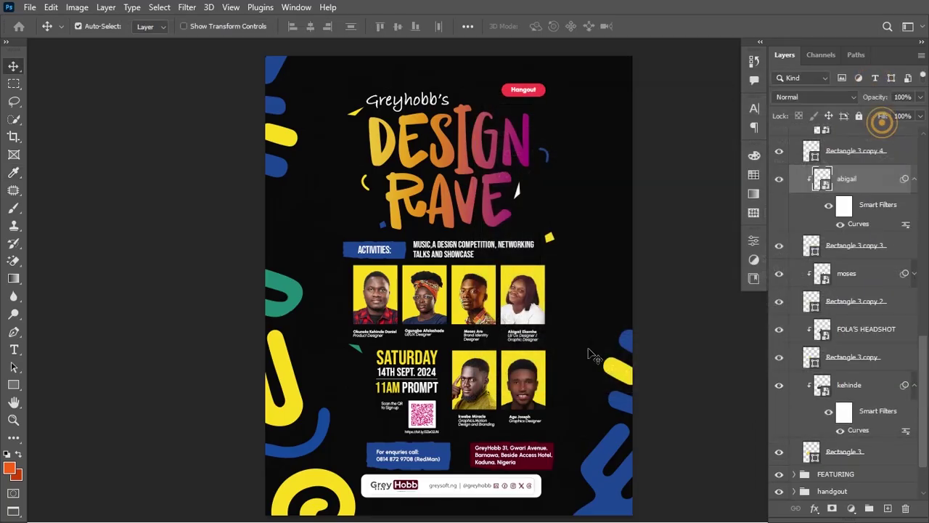
Brighten the second headshot in the lower portrait row with Curves, mapping input 183 to output 216
click(526, 387)
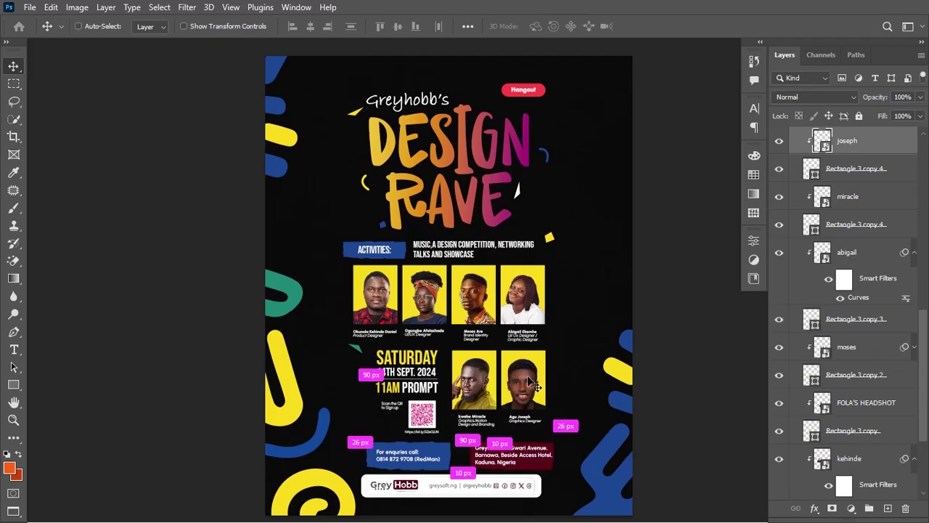
key(ctrl+m)
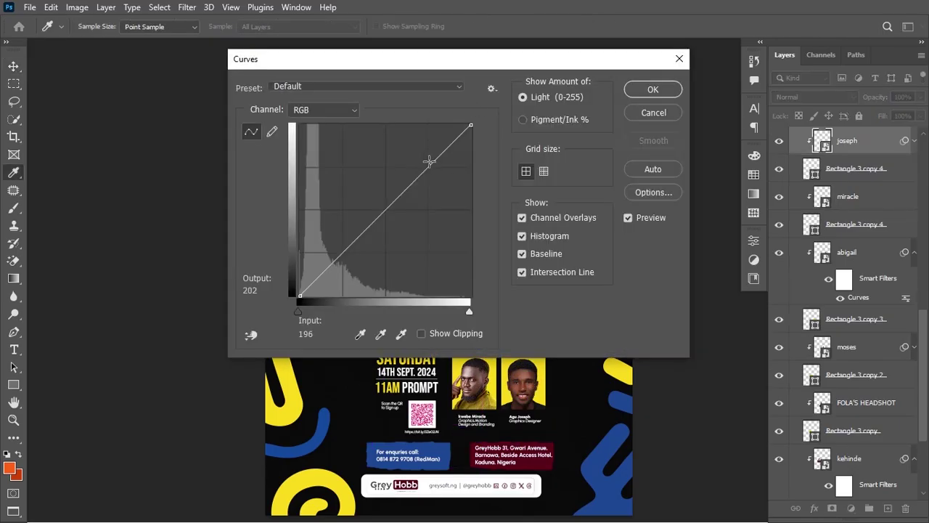
drag(428, 161, 425, 152)
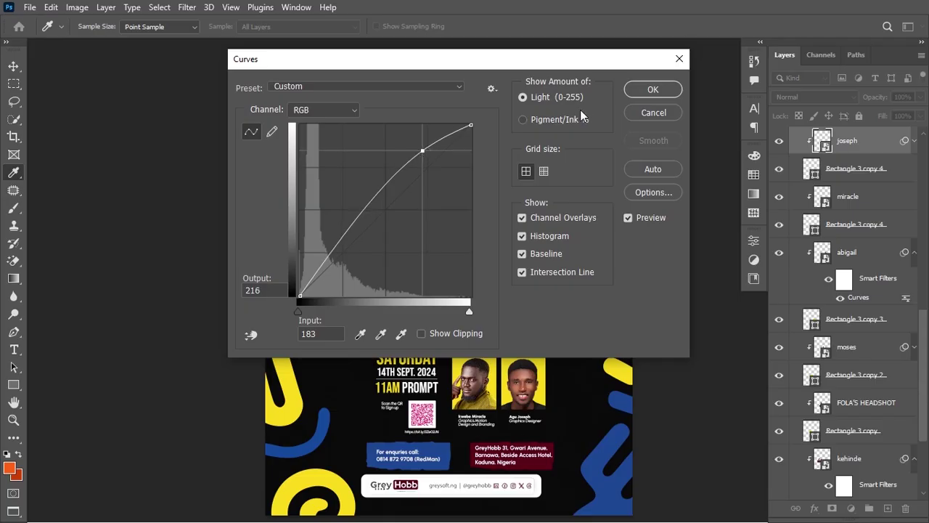
click(652, 88)
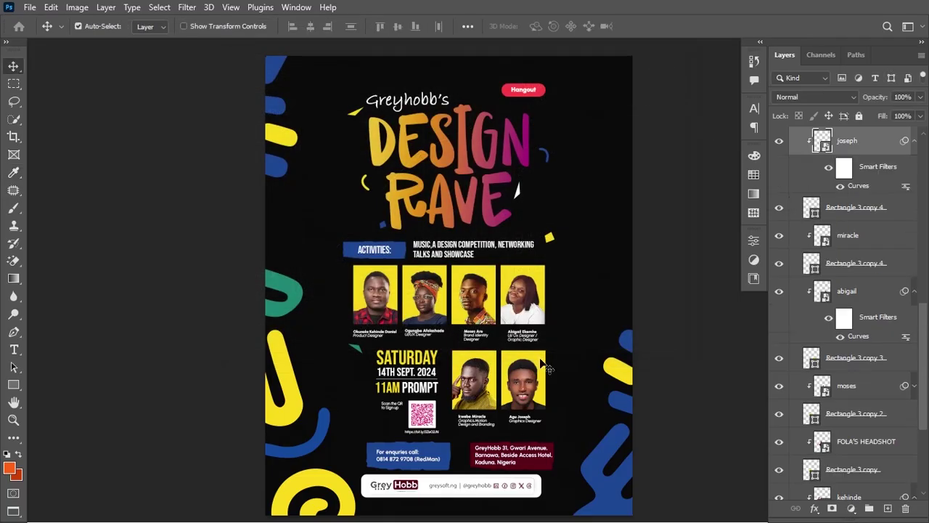
Brighten the first headshot in the lower row with Curves, mapping input 169 to output 203 and moving the black point to input 7
click(475, 374)
key(ctrl+m)
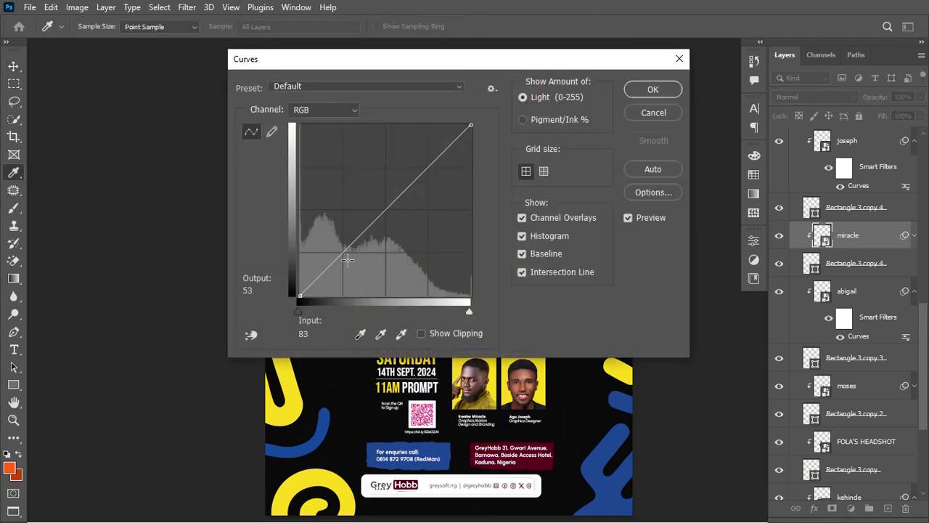
mouse_move(425, 170)
mouse_down()
mouse_move(398, 133)
mouse_move(413, 159)
mouse_up()
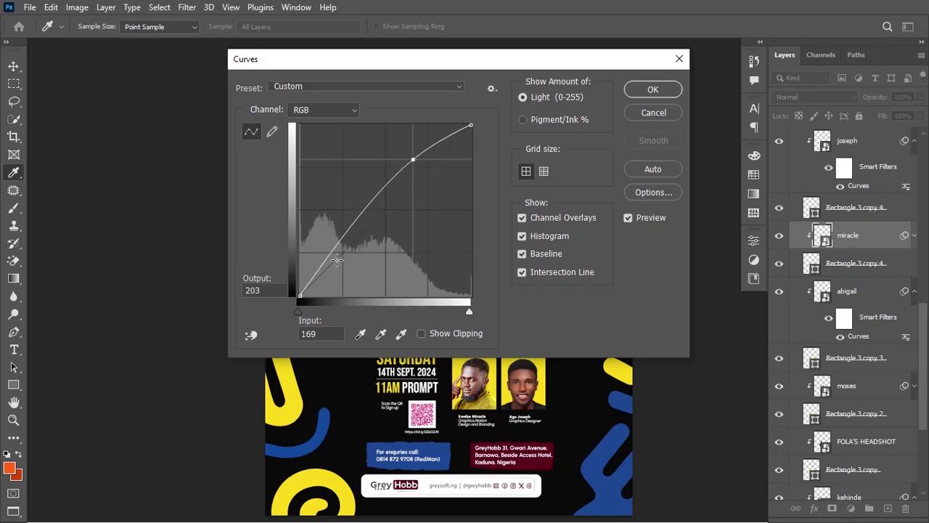
drag(300, 296, 306, 297)
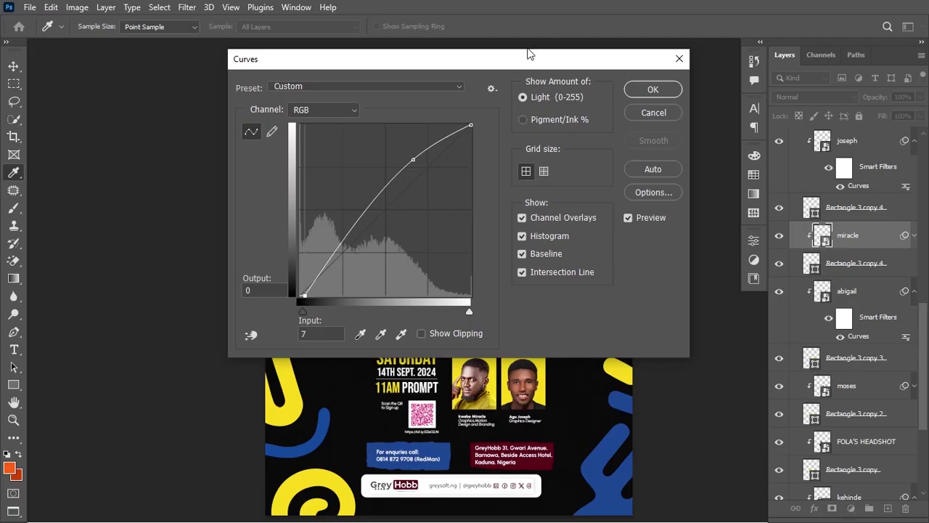
drag(528, 53, 758, 76)
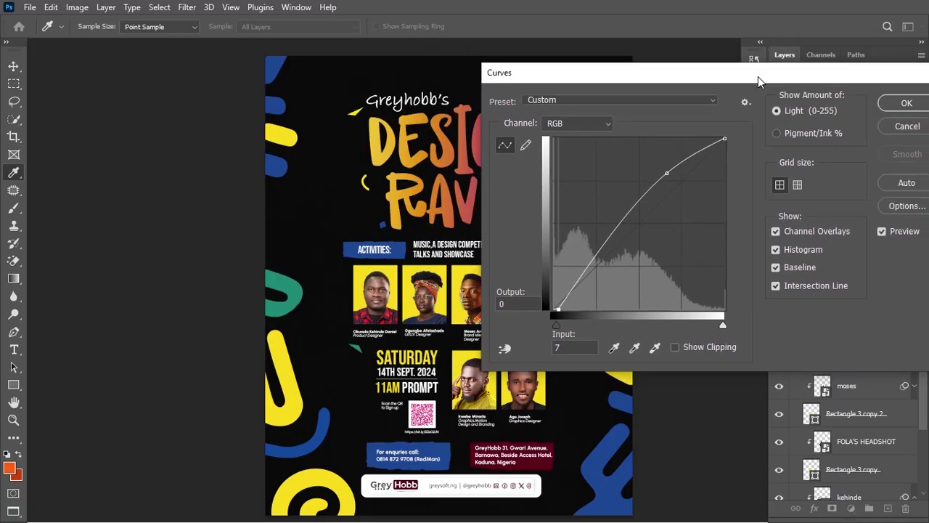
click(906, 103)
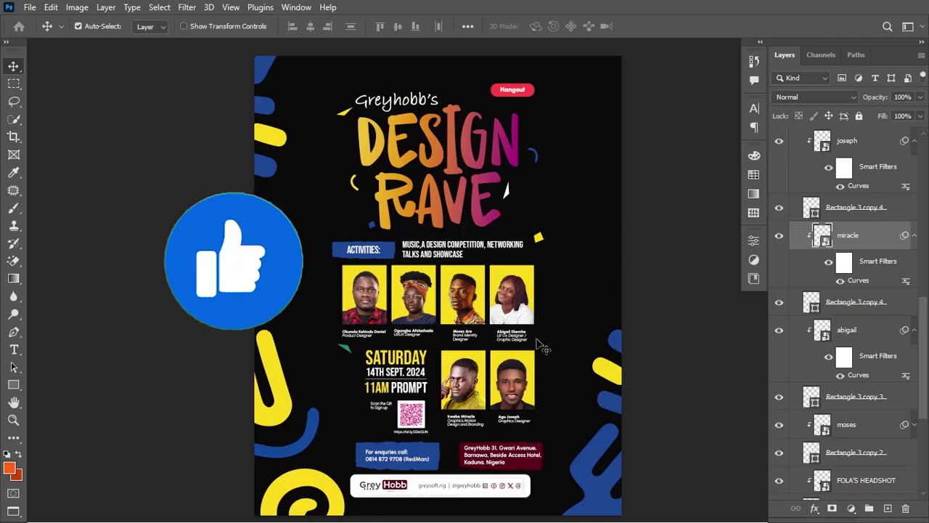
scroll(541, 348, right, 2)
scroll(541, 348, right, 1)
scroll(541, 348, left, 2)
scroll(540, 349, right, 4)
scroll(541, 348, up, 1)
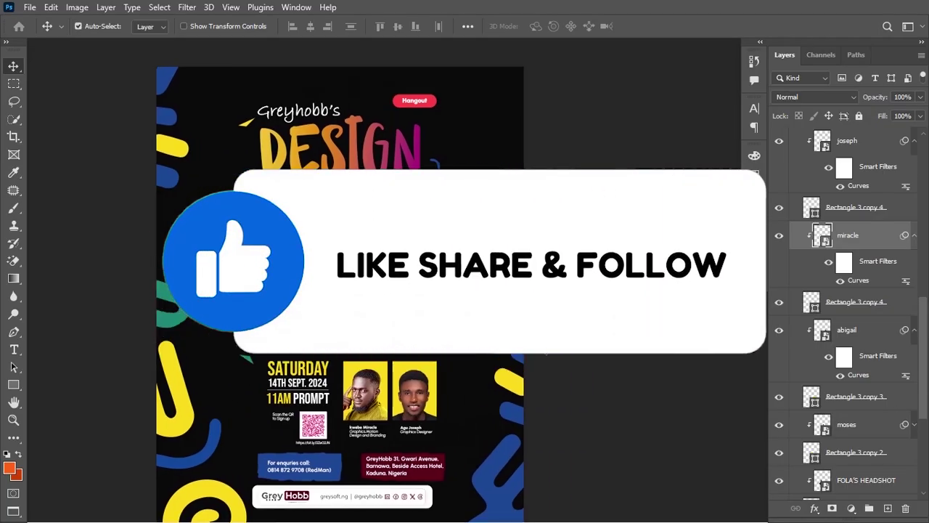
scroll(340, 289, down, 1)
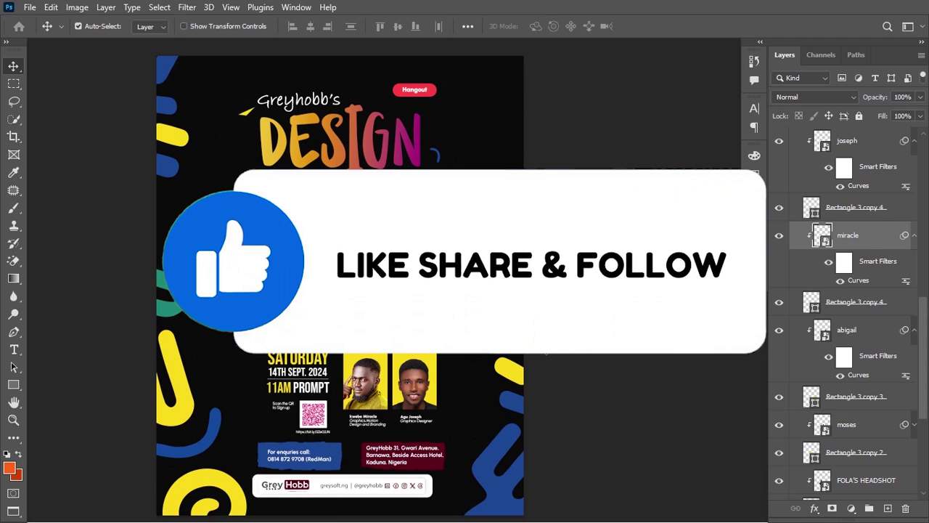
scroll(340, 289, down, 1)
scroll(341, 289, right, 1)
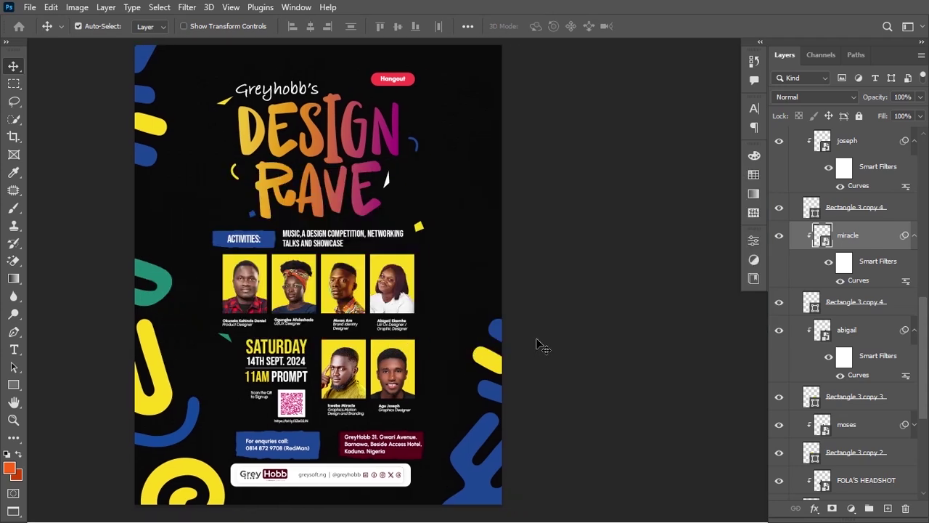
scroll(540, 348, left, 5)
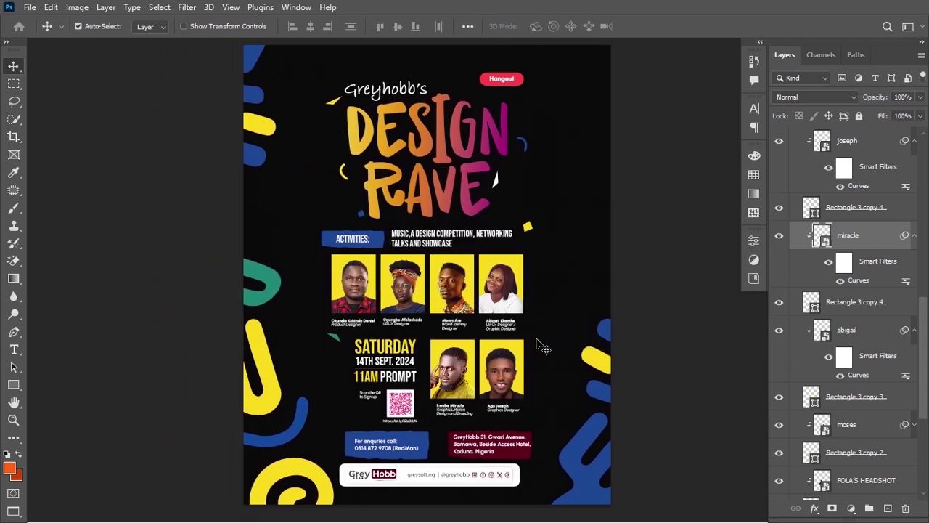
scroll(541, 348, up, 1)
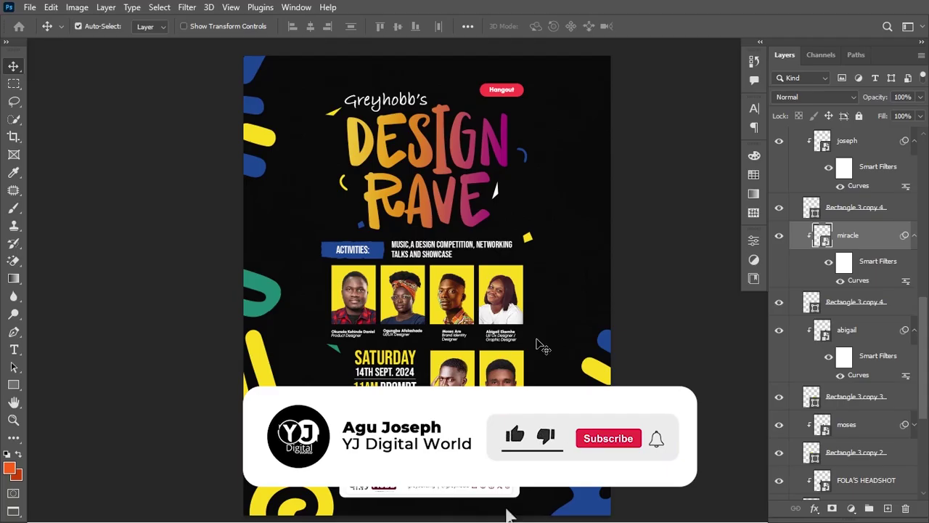